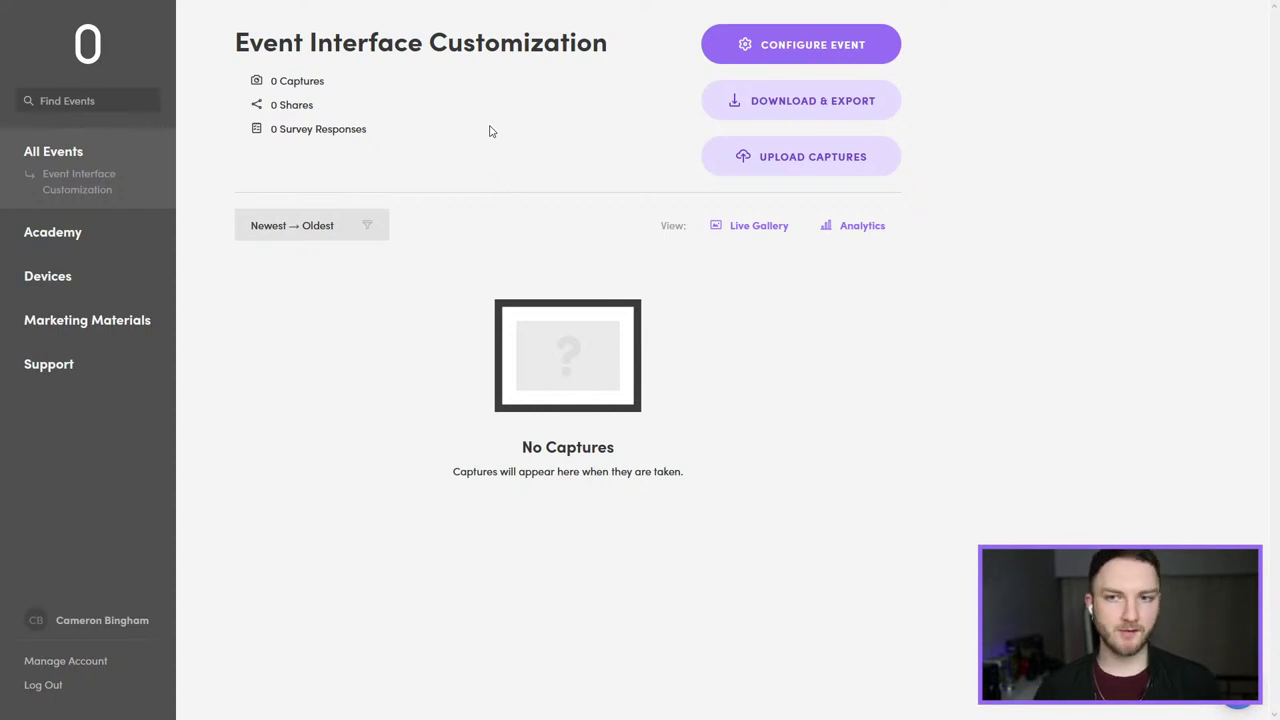
Step: Open the event's configuration, check its Event Info, and review the Event Interface settings through the disclaimer options
left_click(864, 42)
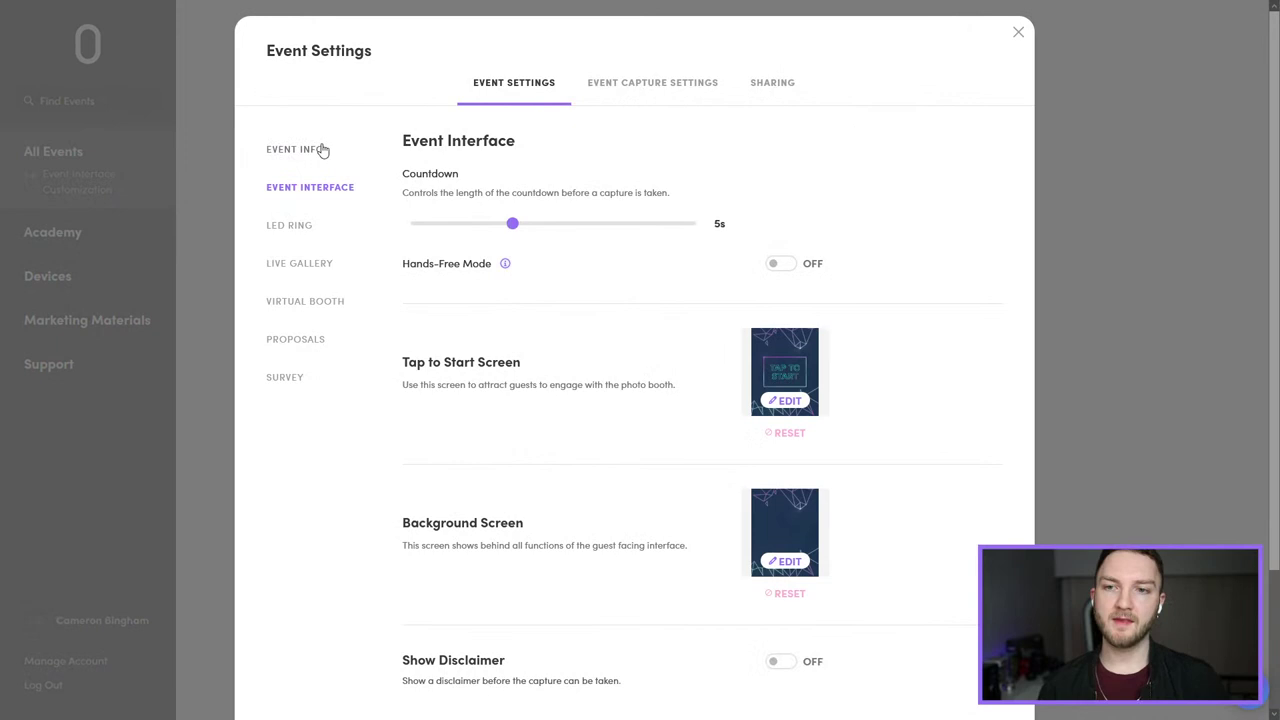
left_click(286, 156)
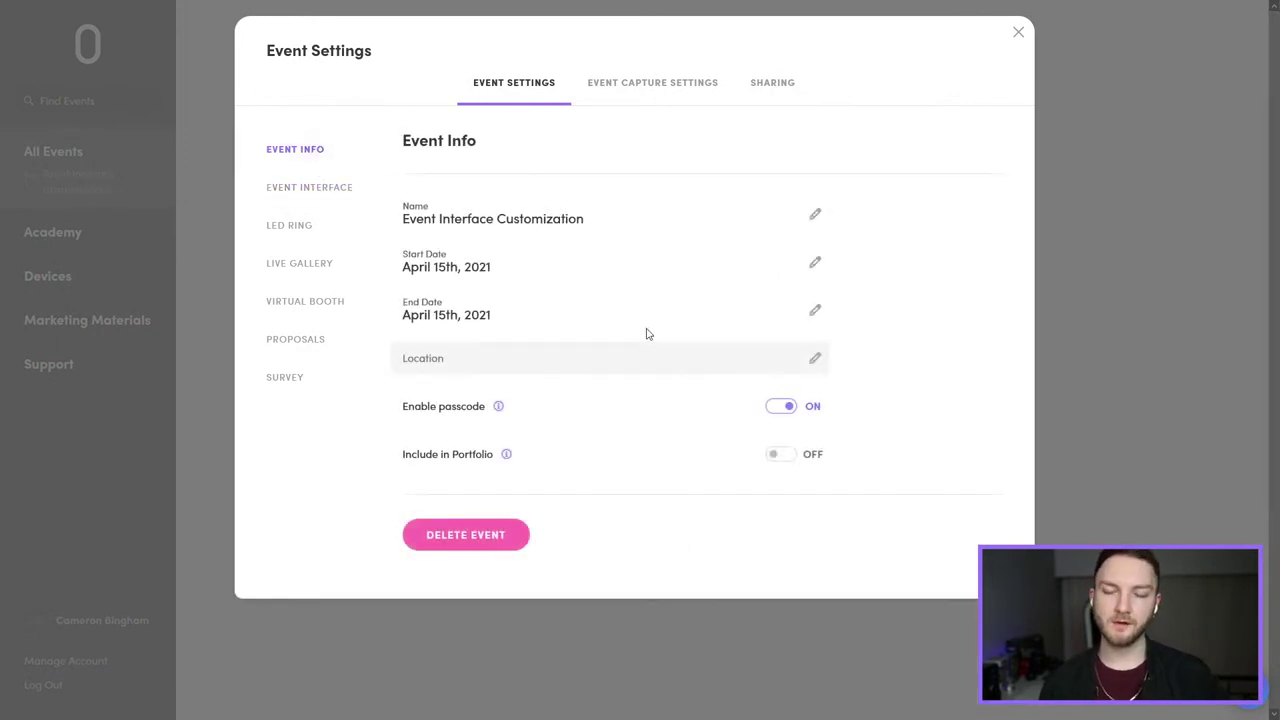
left_click(343, 194)
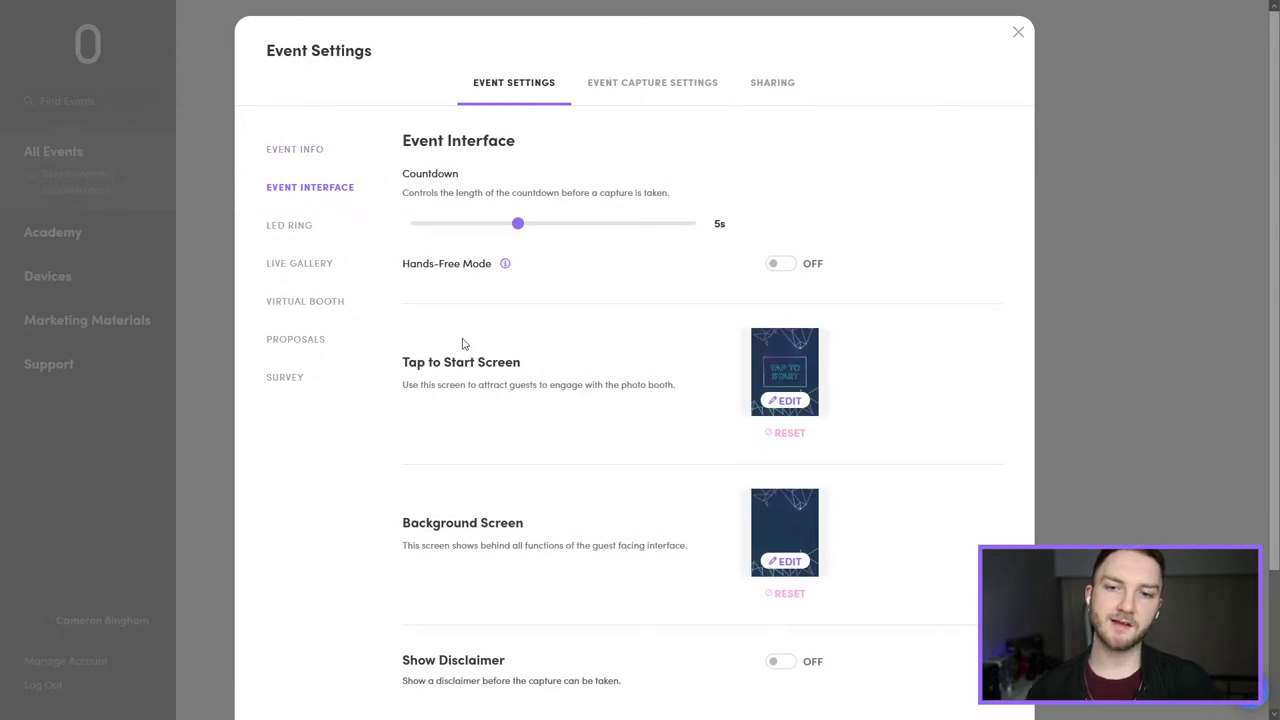
scroll(463, 344, "down", 2)
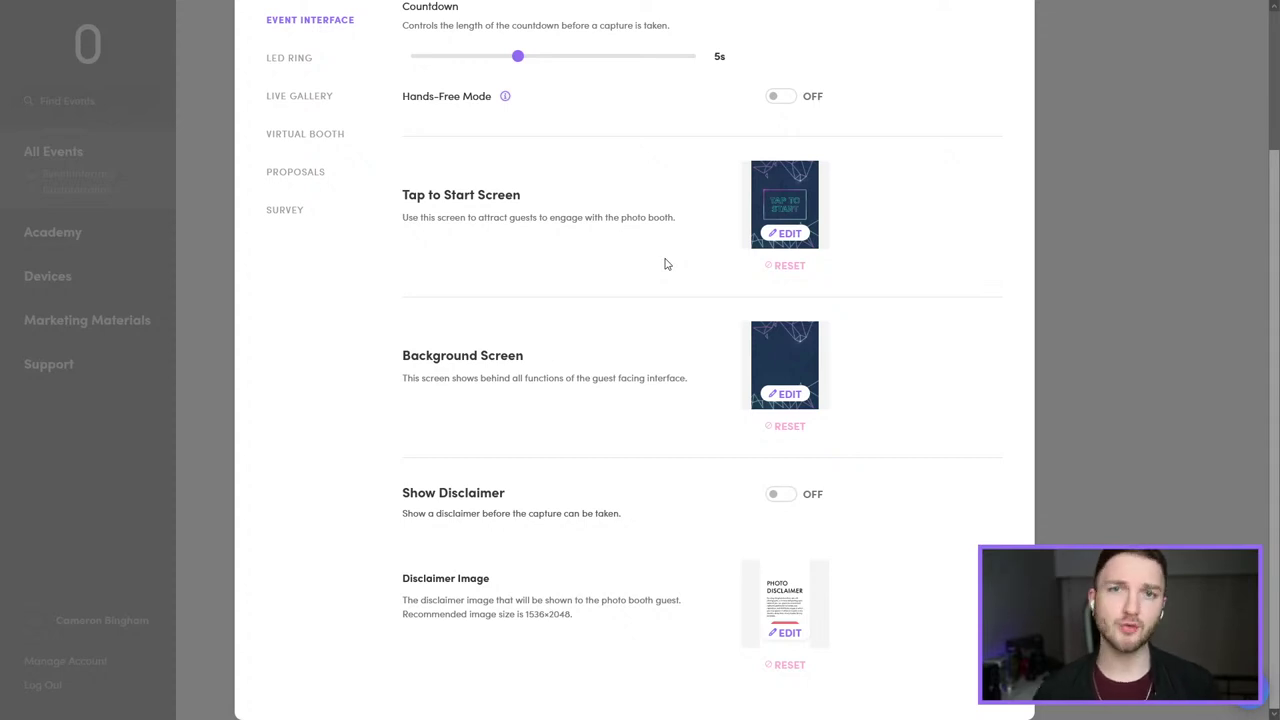
Step: Open the Tap to Start Screen library for the event's start screen and browse the available designs
left_click(790, 234)
left_click(806, 110)
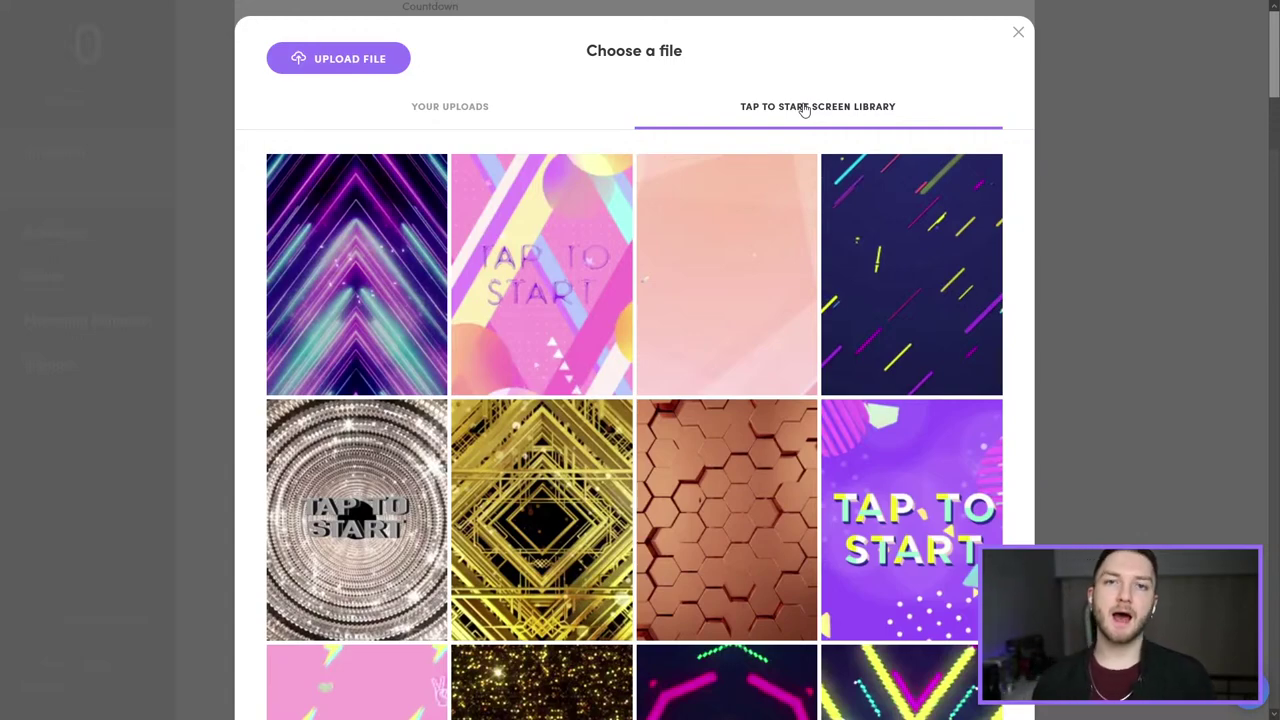
scroll(690, 380, "down", 7)
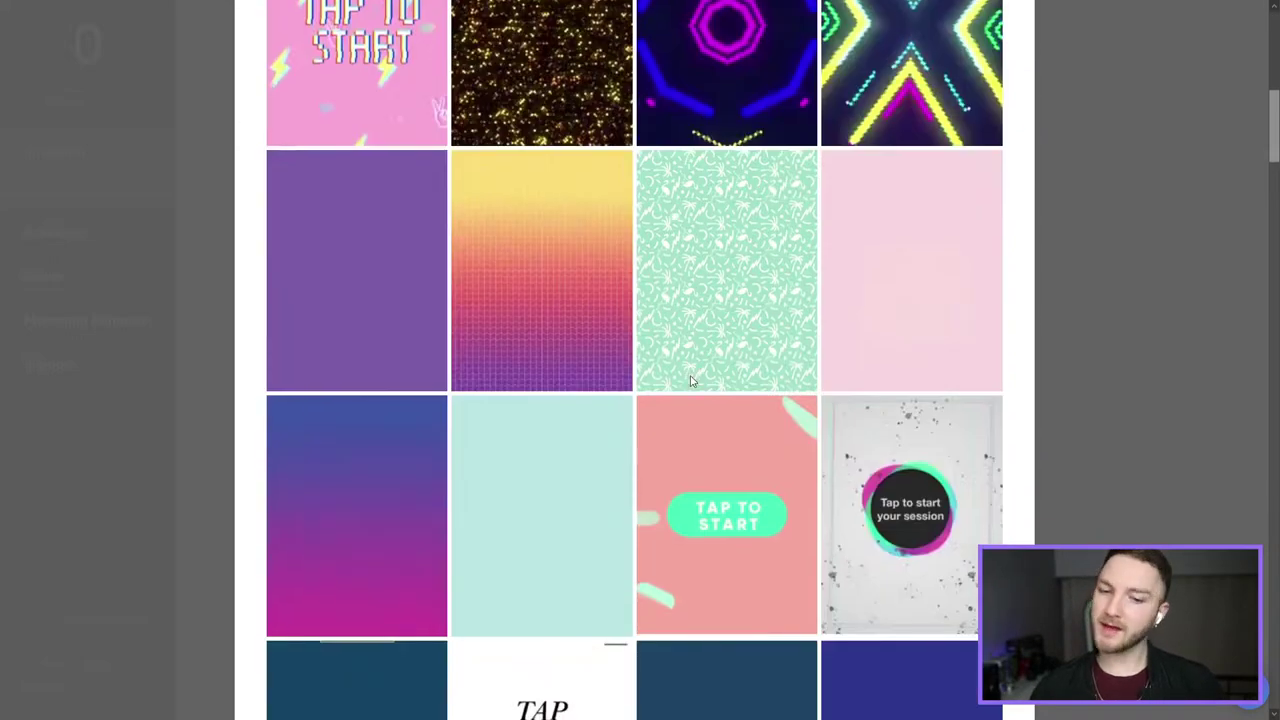
scroll(690, 380, "down", 4)
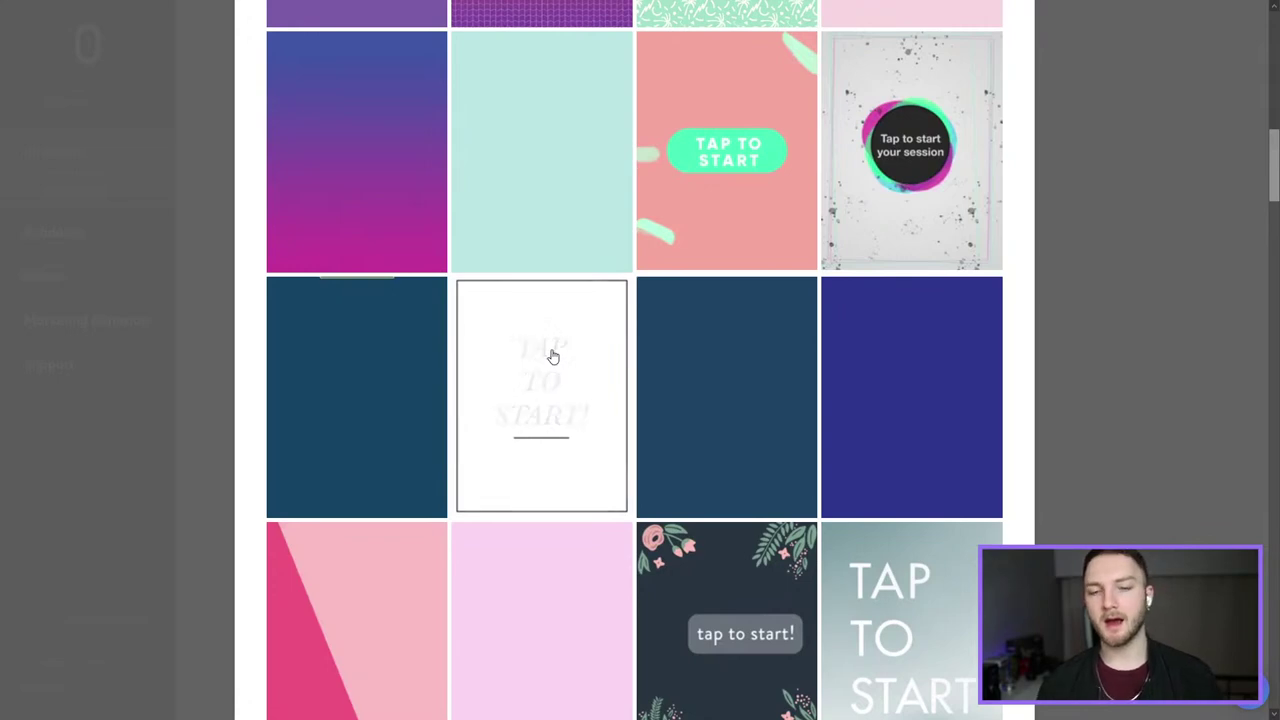
scroll(560, 358, "up", 1)
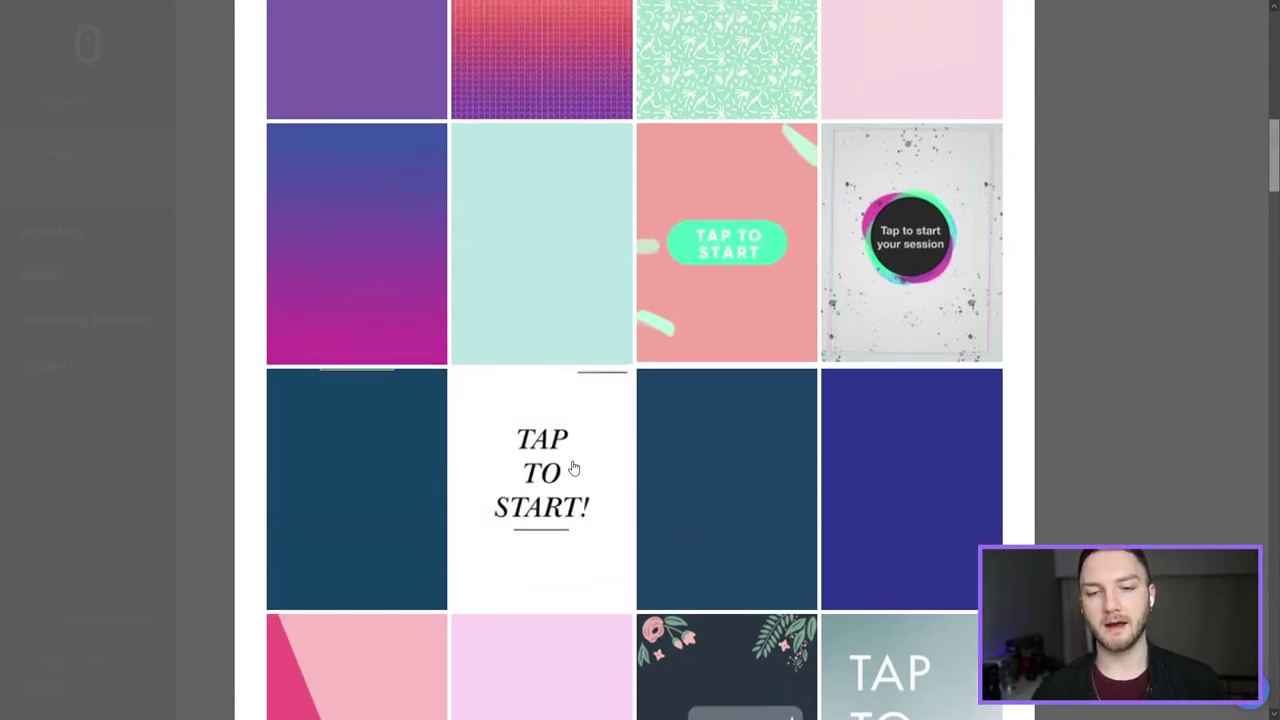
scroll(557, 486, "down", 1)
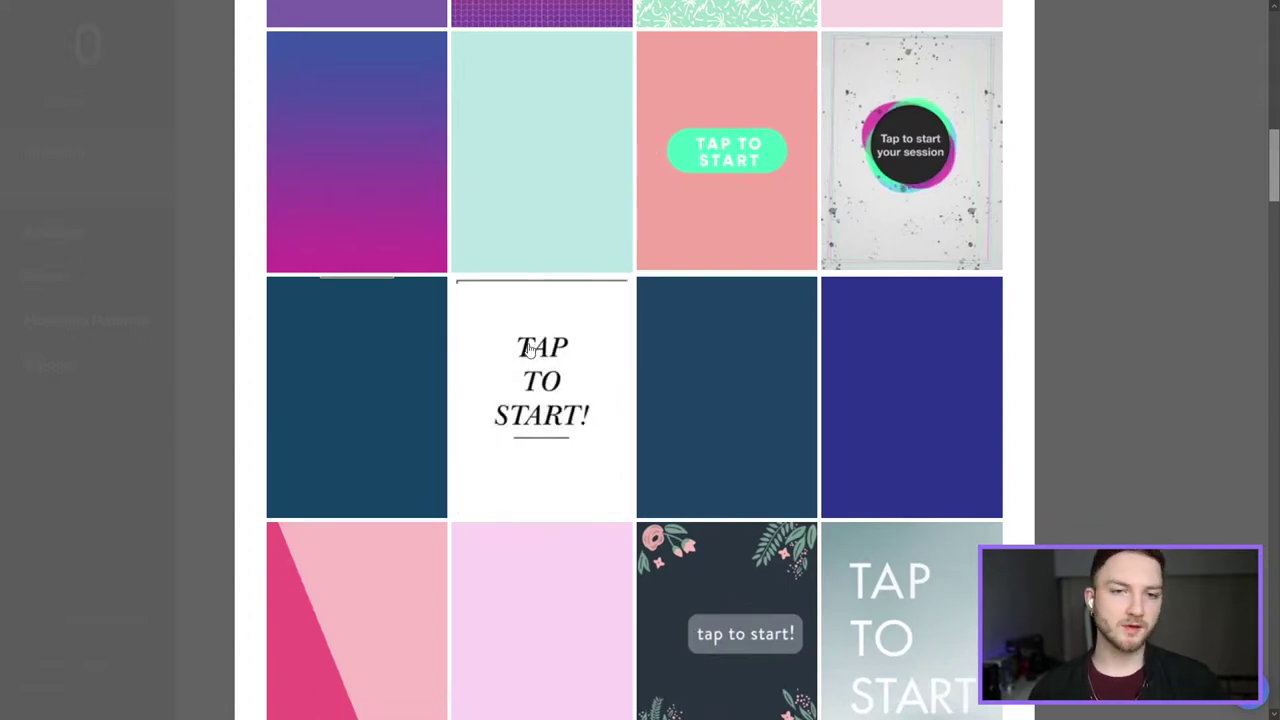
scroll(530, 350, "down", 1)
scroll(532, 345, "down", 2)
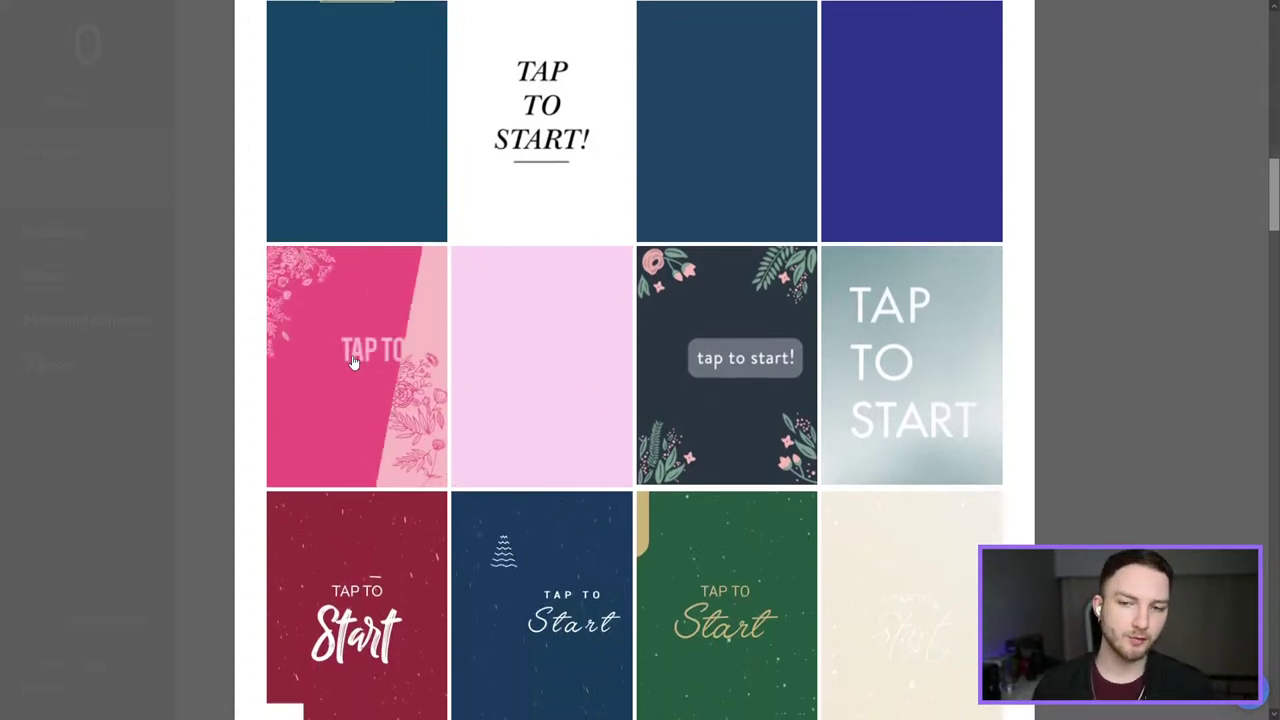
scroll(350, 358, "down", 3)
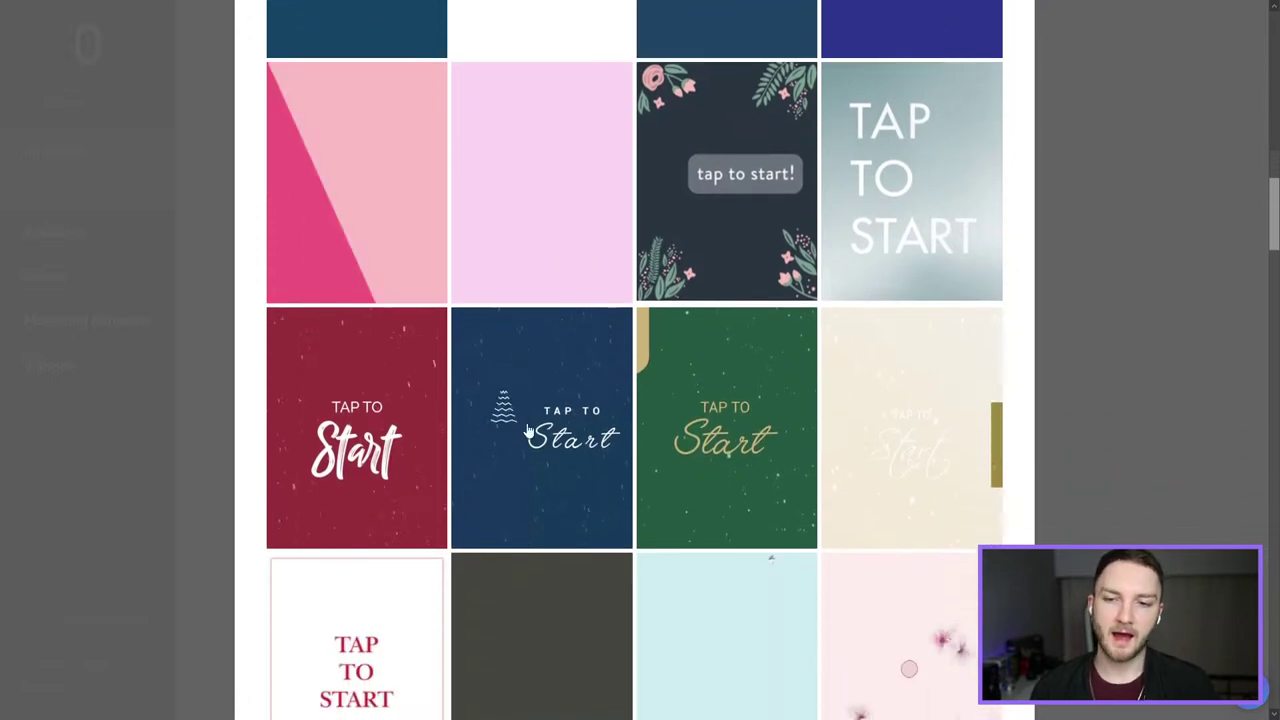
scroll(743, 386, "down", 6)
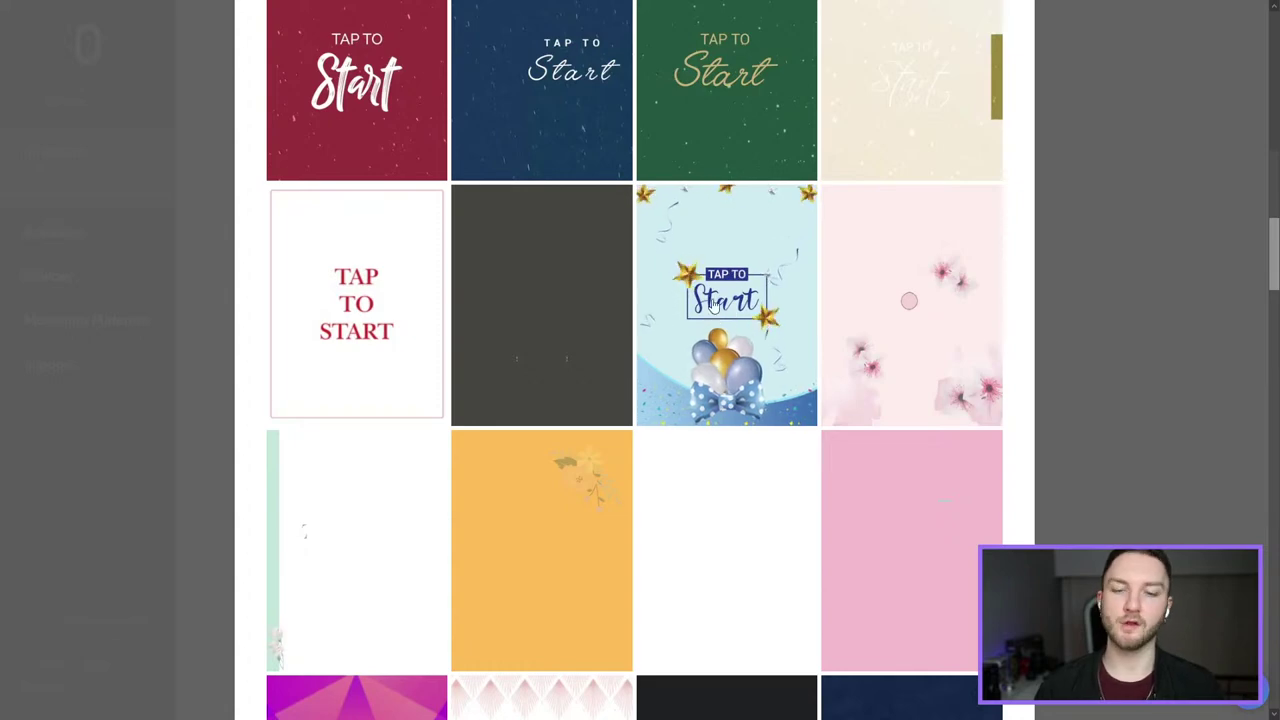
scroll(715, 318, "down", 6)
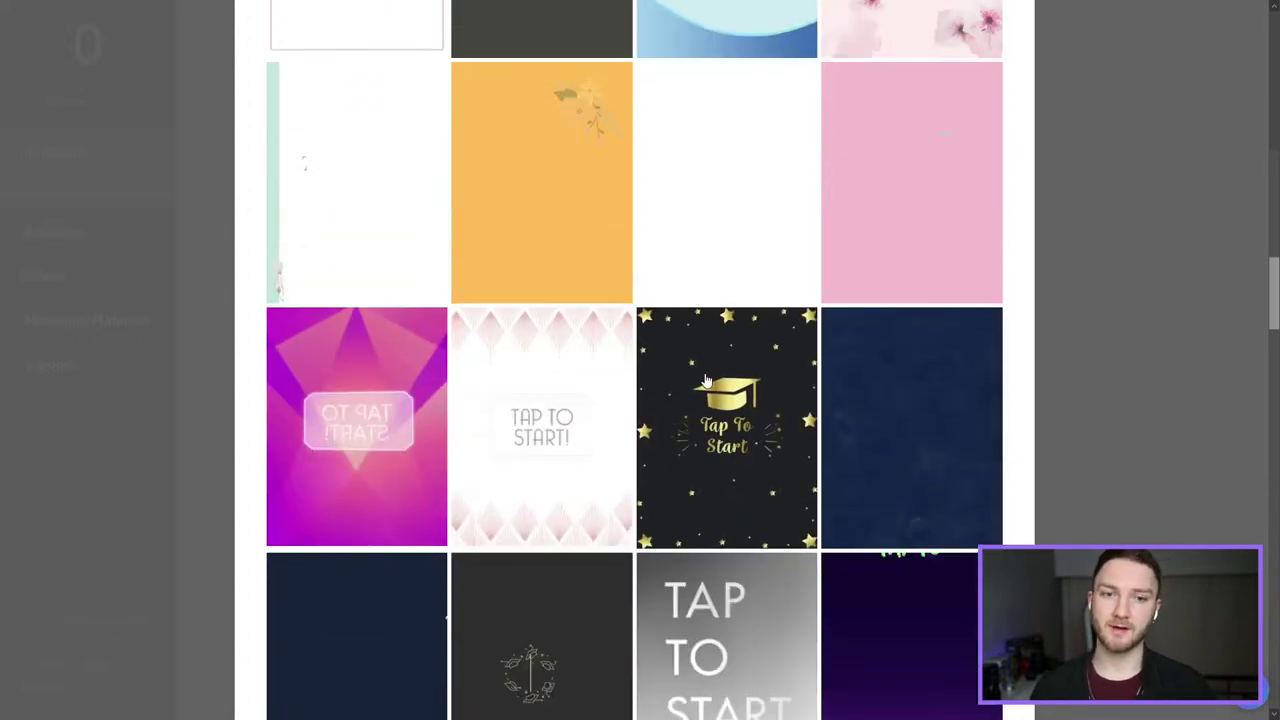
scroll(830, 396, "down", 2)
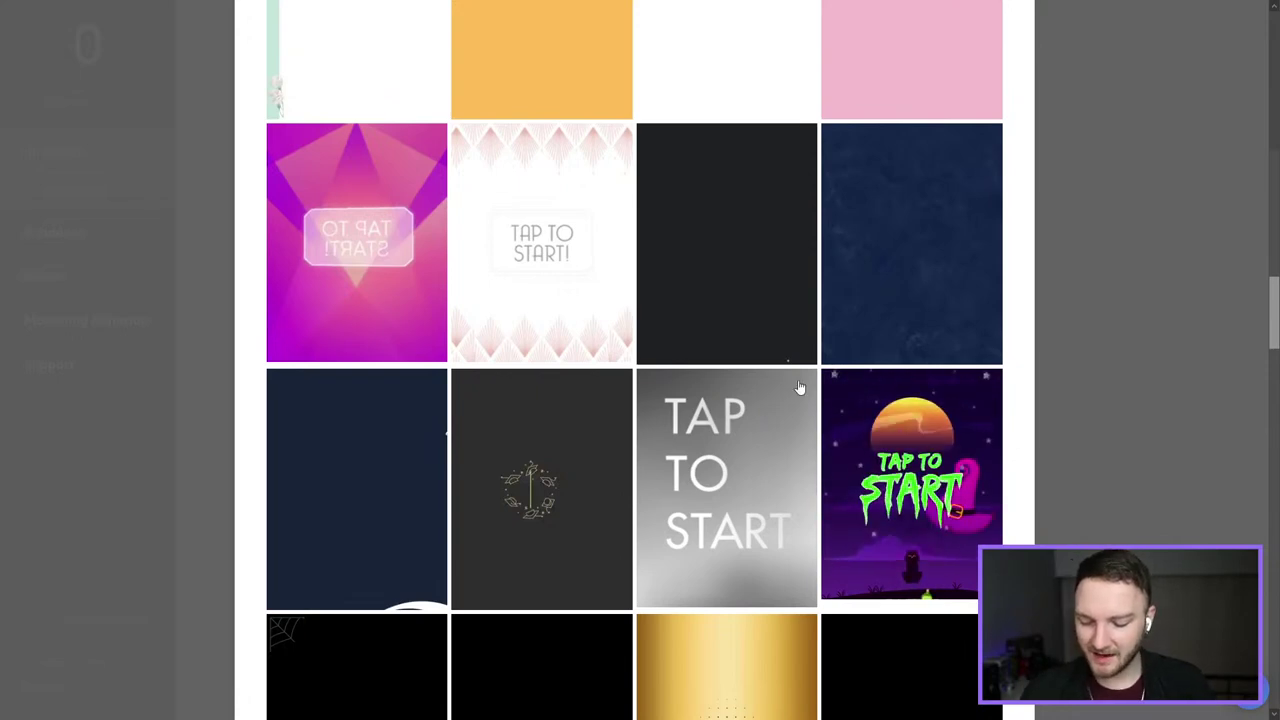
mouse_move(897, 270)
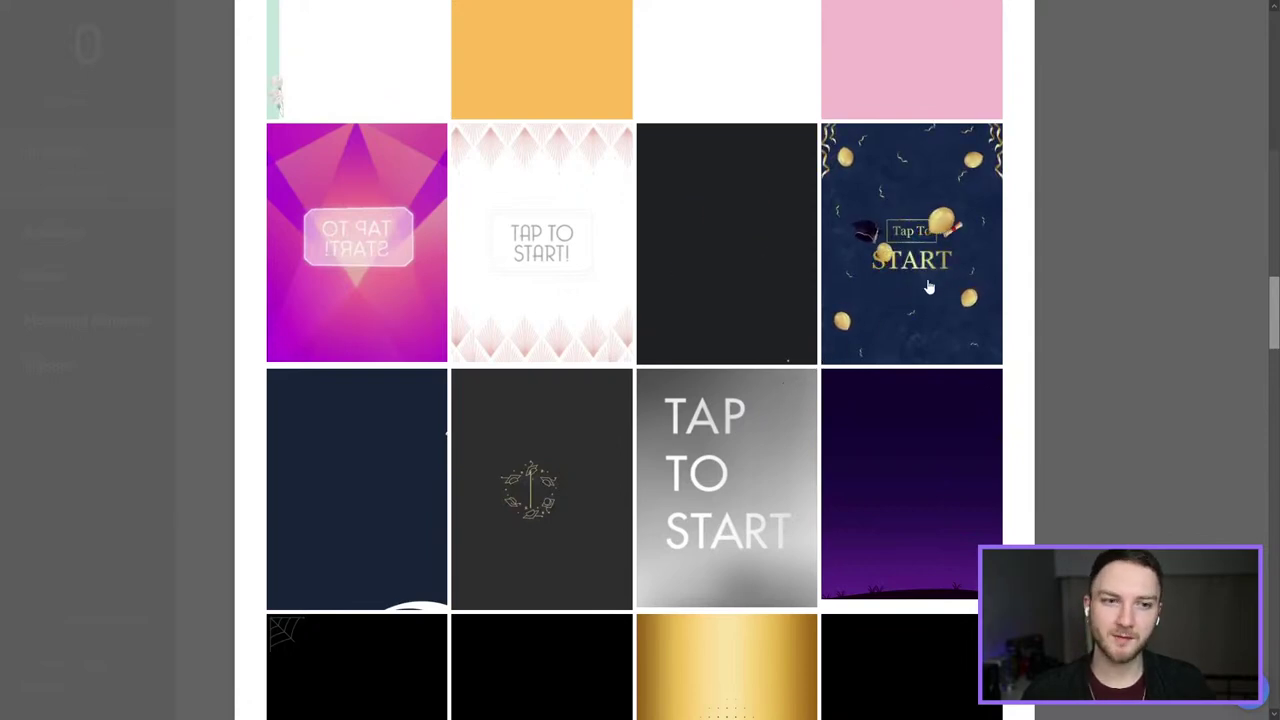
scroll(901, 295, "up", 2)
scroll(901, 300, "up", 2)
mouse_move(900, 326)
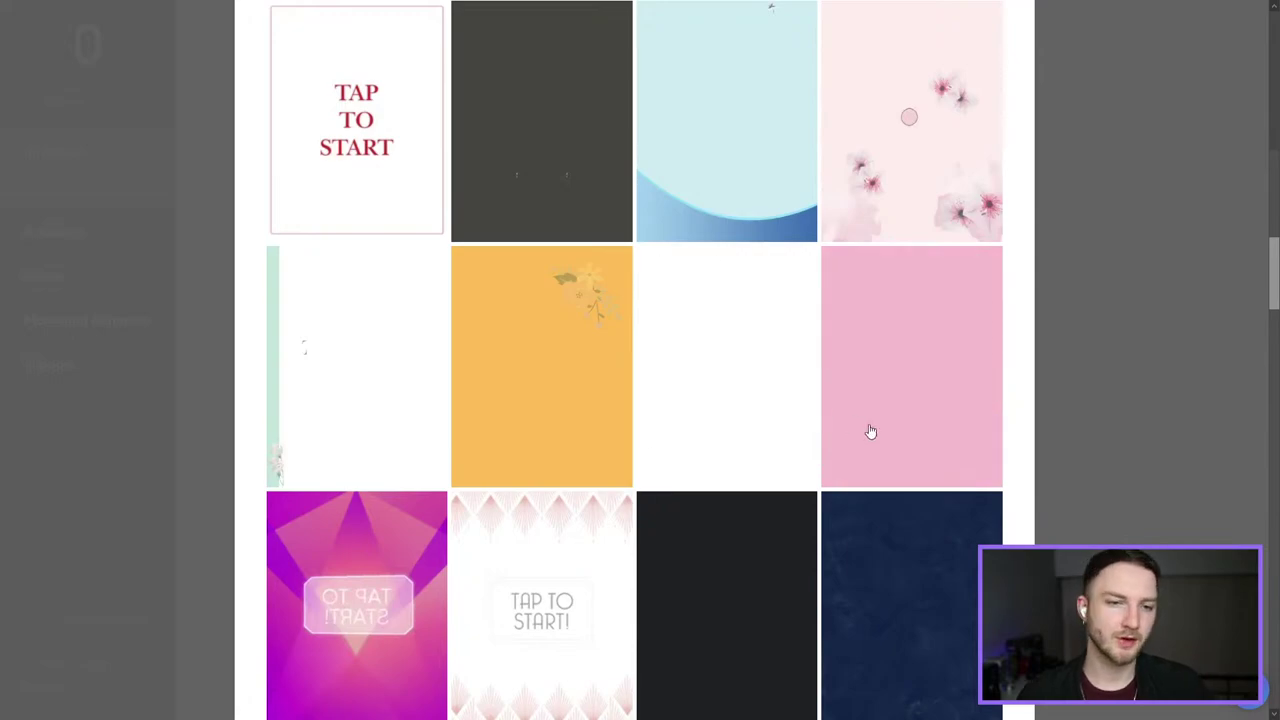
scroll(812, 366, "up", 5)
scroll(812, 366, "up", 15)
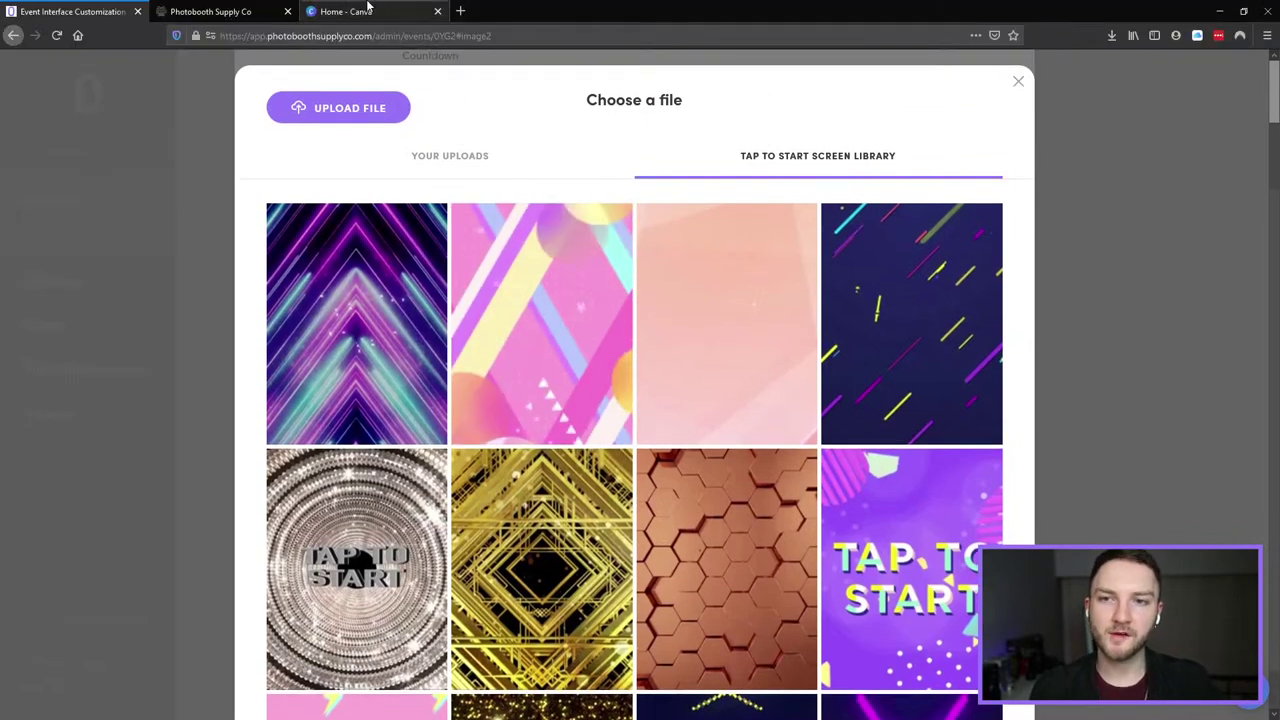
Step: Glance at the Photobooth Supply Co support site, then return and close the start screen file chooser and the Event Settings
left_click(228, 12)
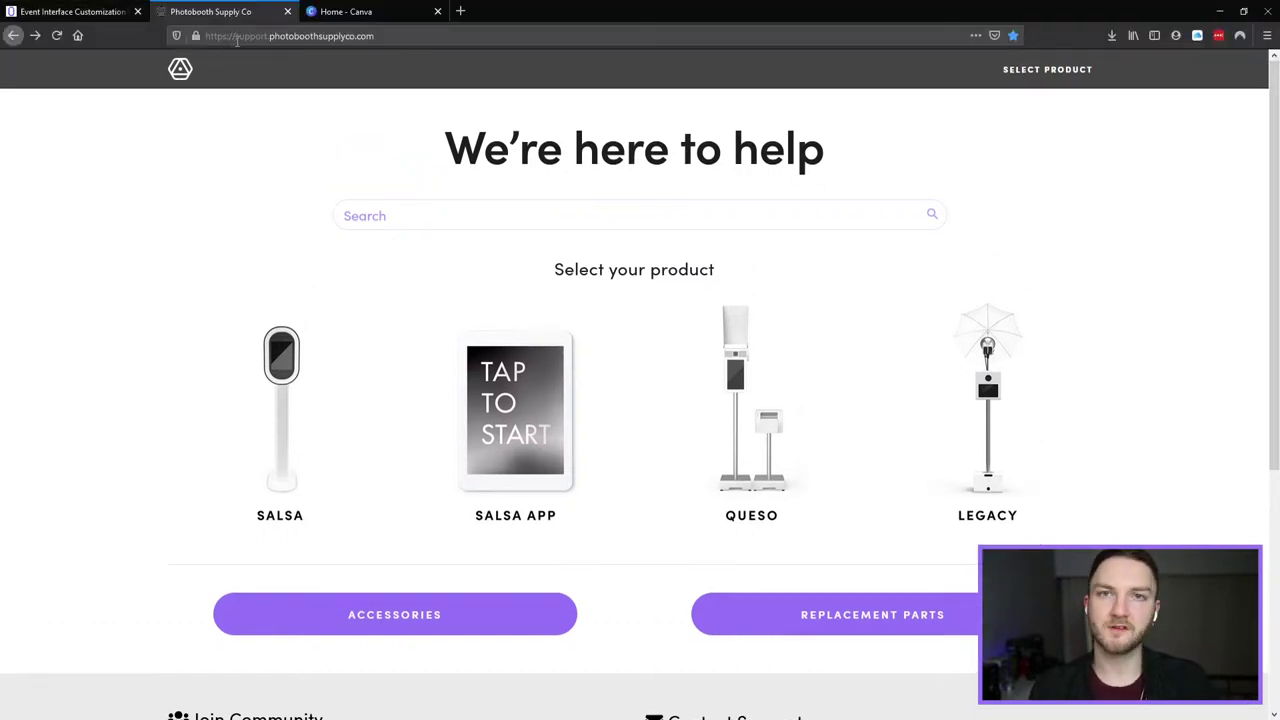
left_click(98, 14)
left_click(219, 340)
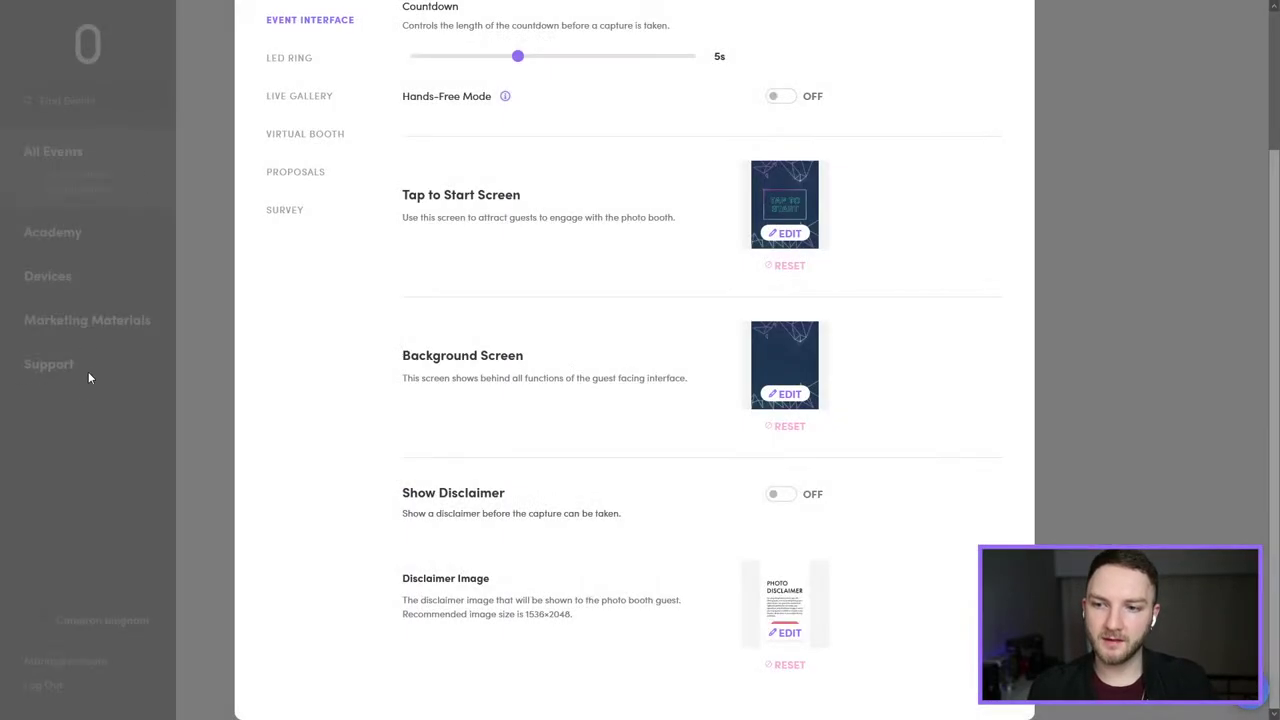
left_click(176, 383)
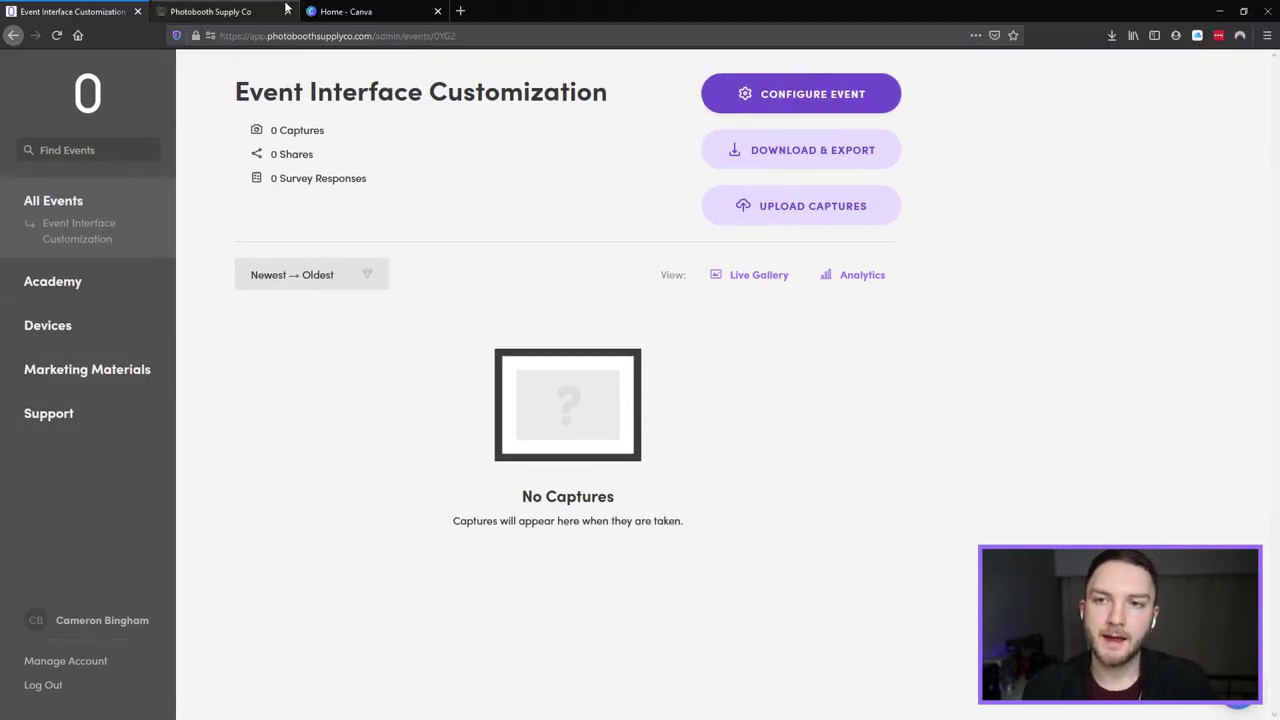
Step: Switch to the Photobooth Supply Co support site and open the Salsa File Requirements article from the Salsa App resources
left_click(256, 11)
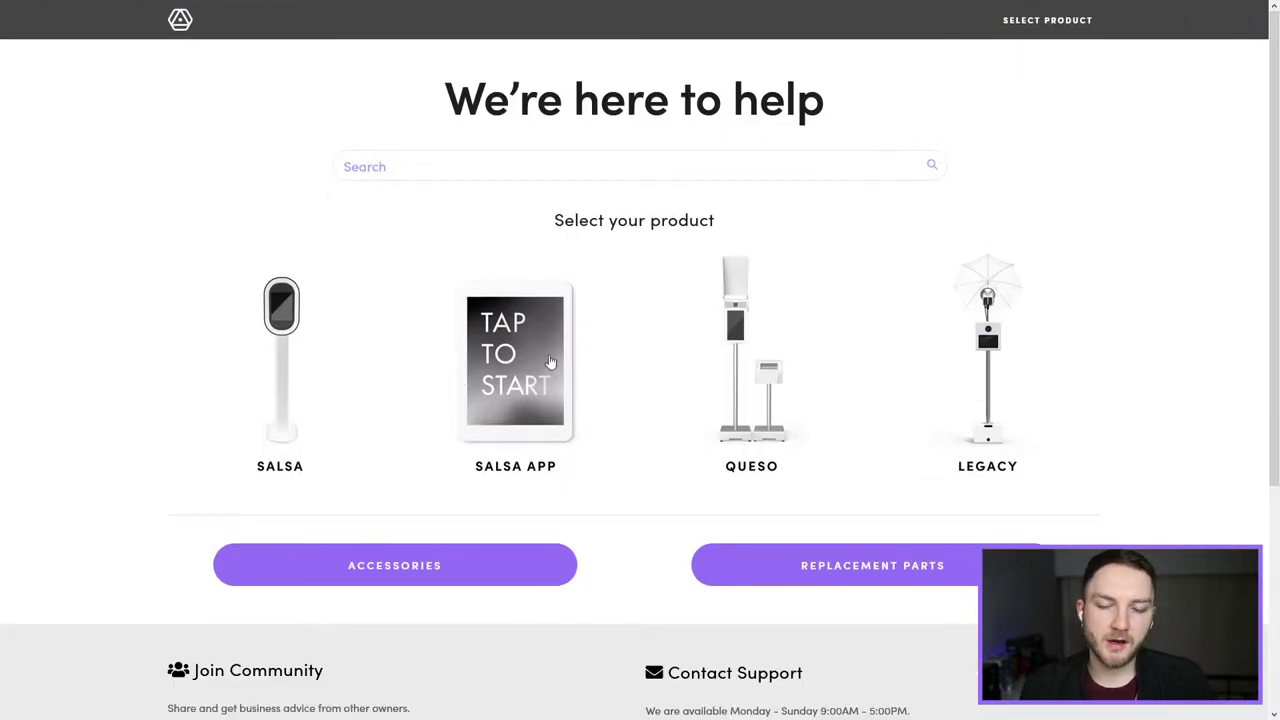
left_click(536, 371)
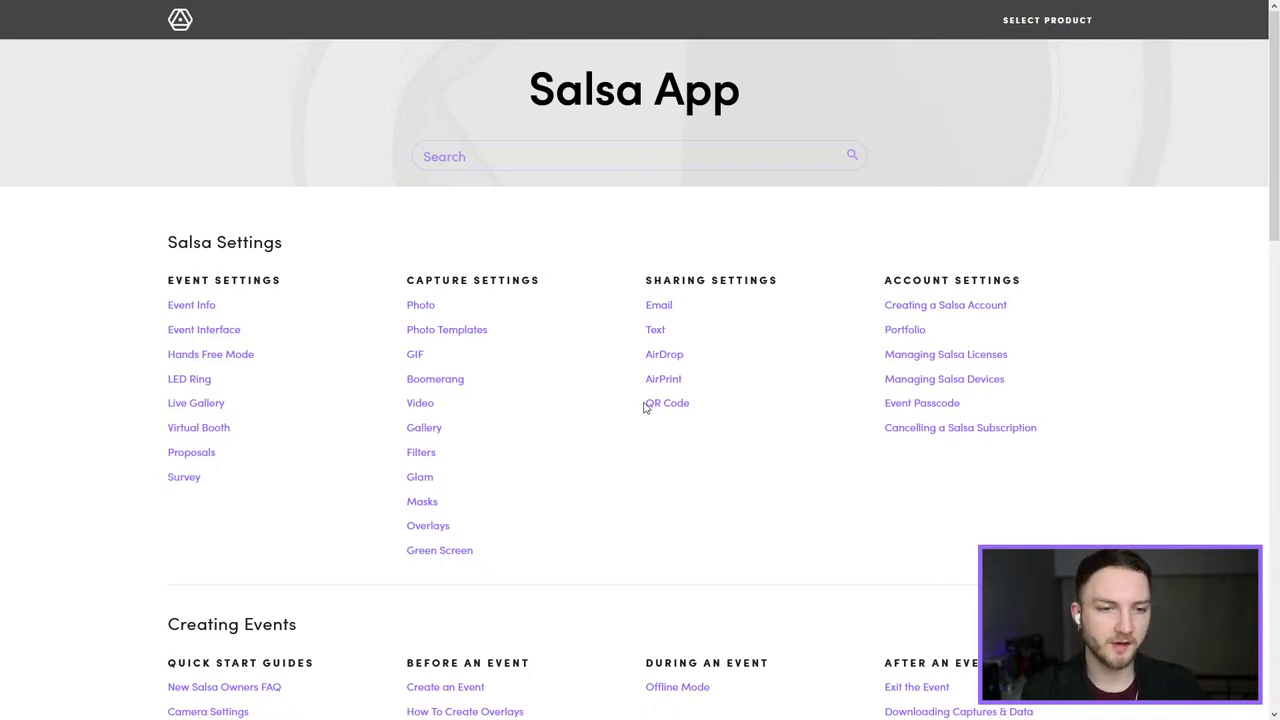
scroll(605, 385, "down", 3)
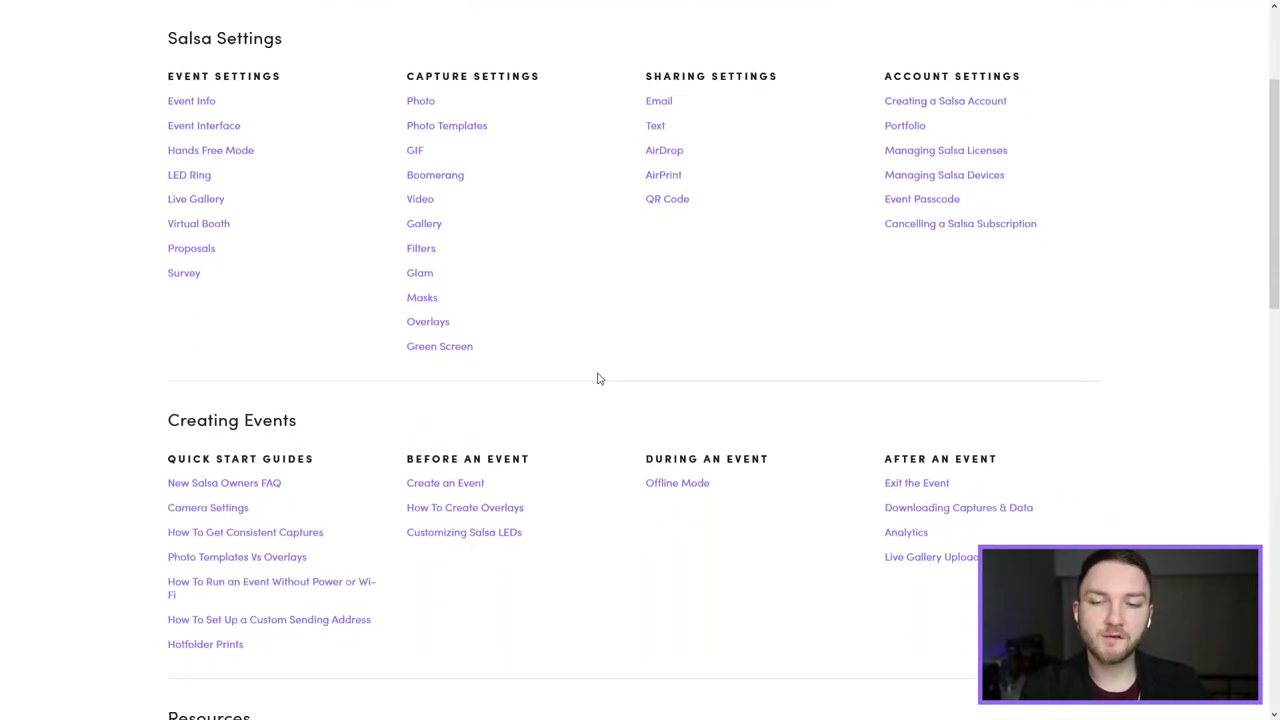
scroll(550, 362, "down", 1)
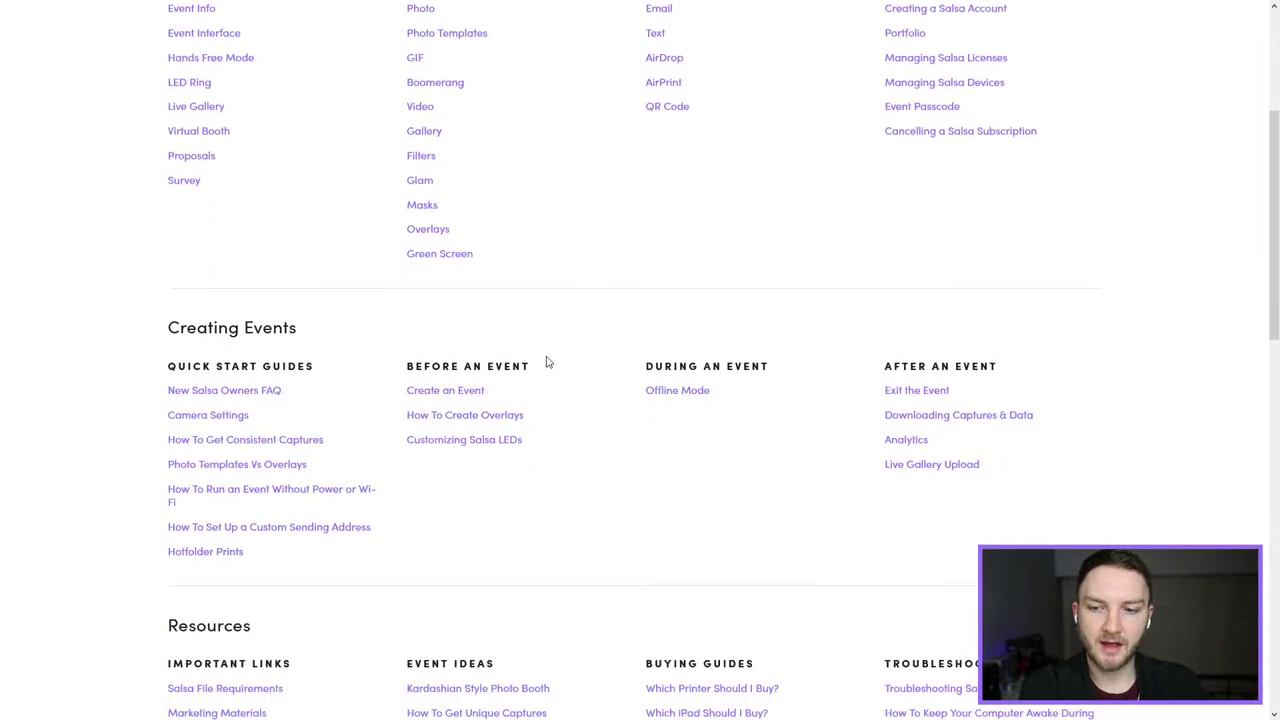
scroll(546, 362, "down", 3)
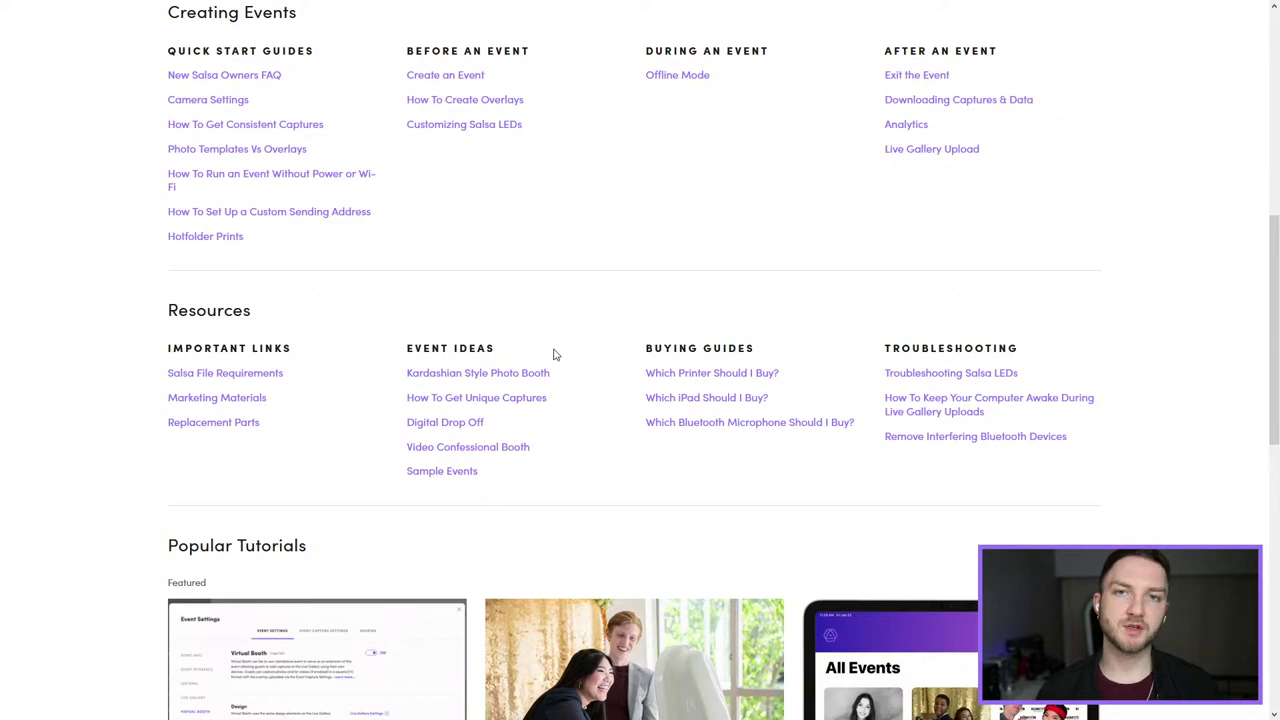
left_click(269, 376)
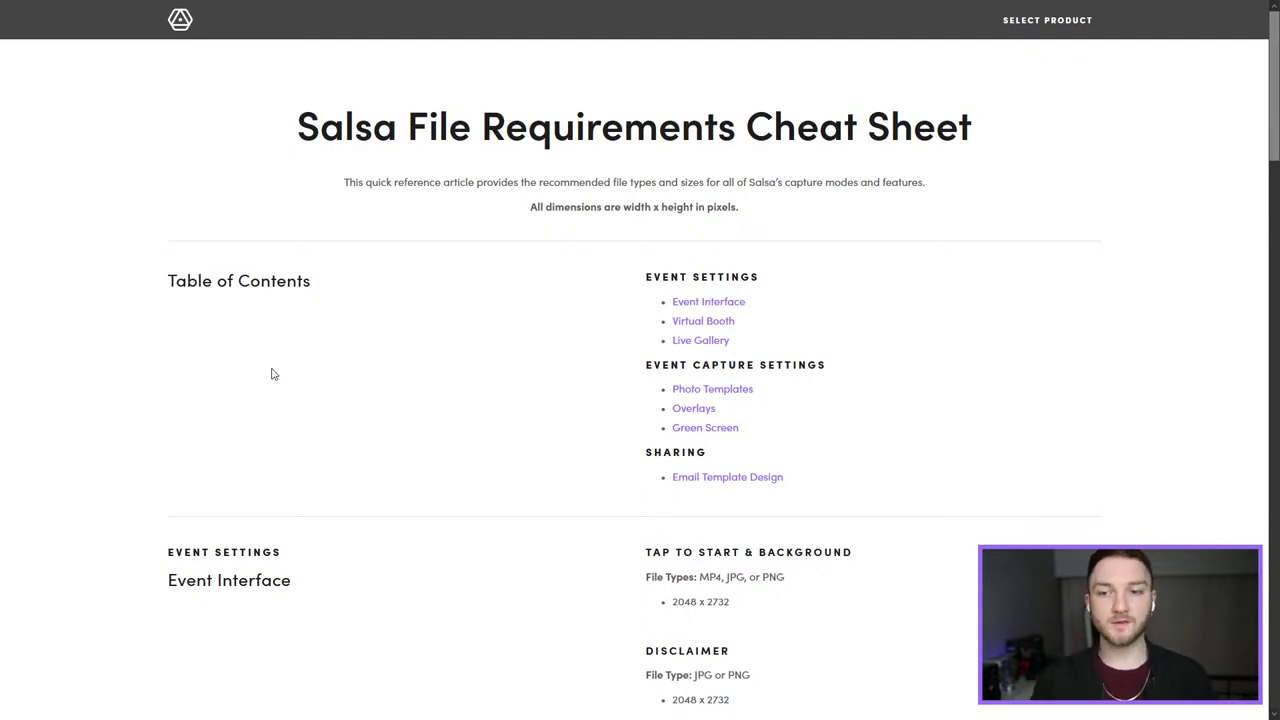
Step: Look through the cheat sheet's file requirements for the event interface, photo templates, overlays and virtual booth
scroll(377, 500, "down", 2)
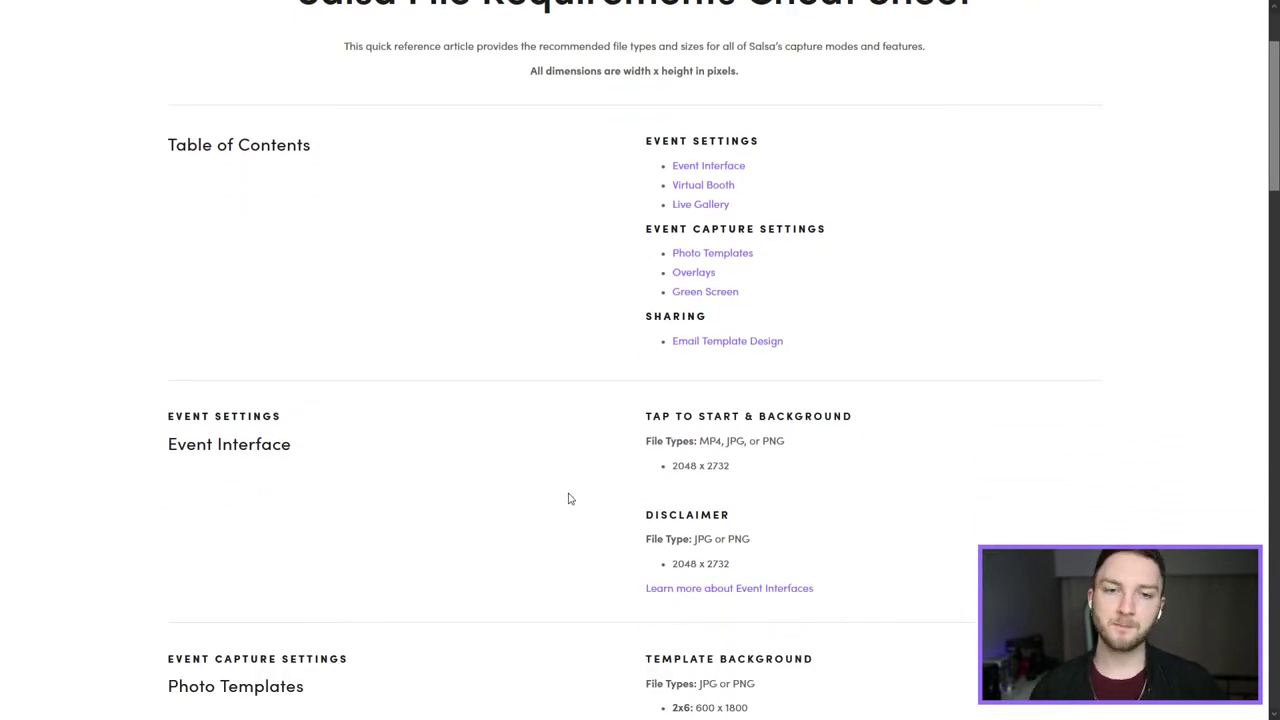
scroll(568, 494, "down", 2)
scroll(568, 492, "down", 2)
scroll(420, 463, "down", 4)
scroll(420, 463, "down", 2)
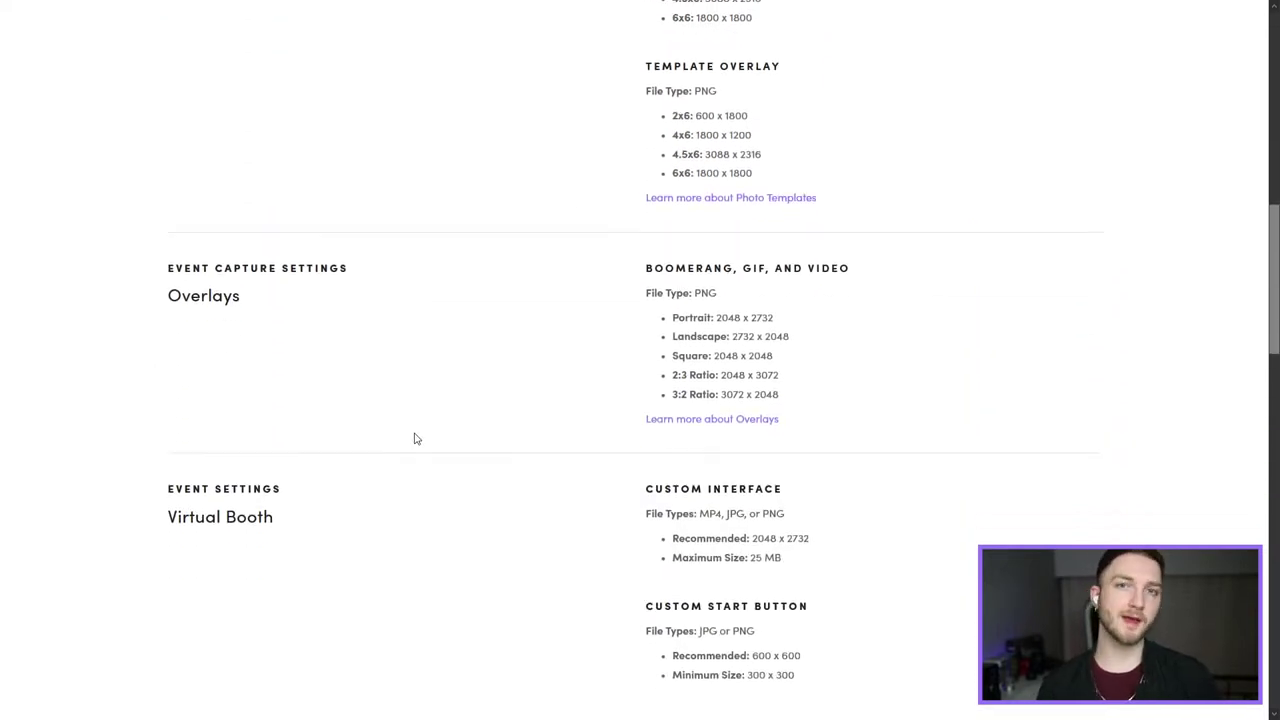
scroll(403, 486, "down", 6)
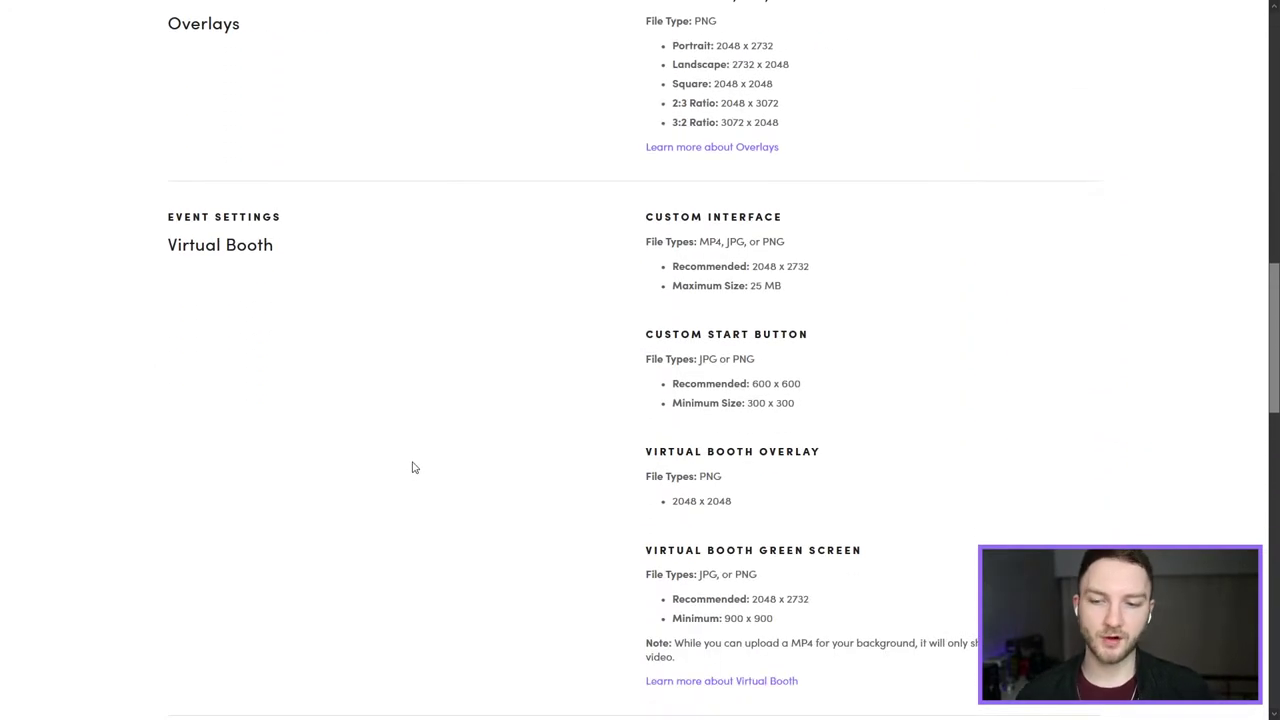
scroll(416, 457, "up", 10)
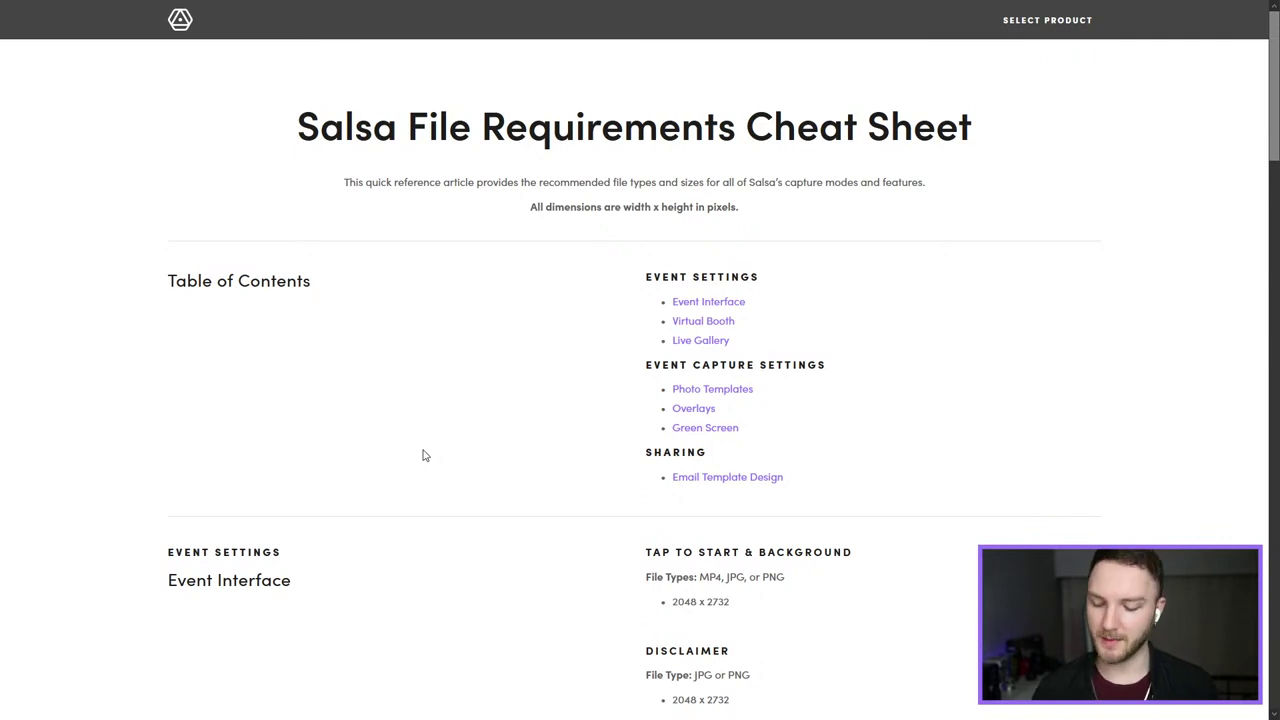
Step: Examine the Event Interface requirements, highlighting the Tap to Start & Background heading and its MP4 and PNG file types
scroll(614, 340, "down", 2)
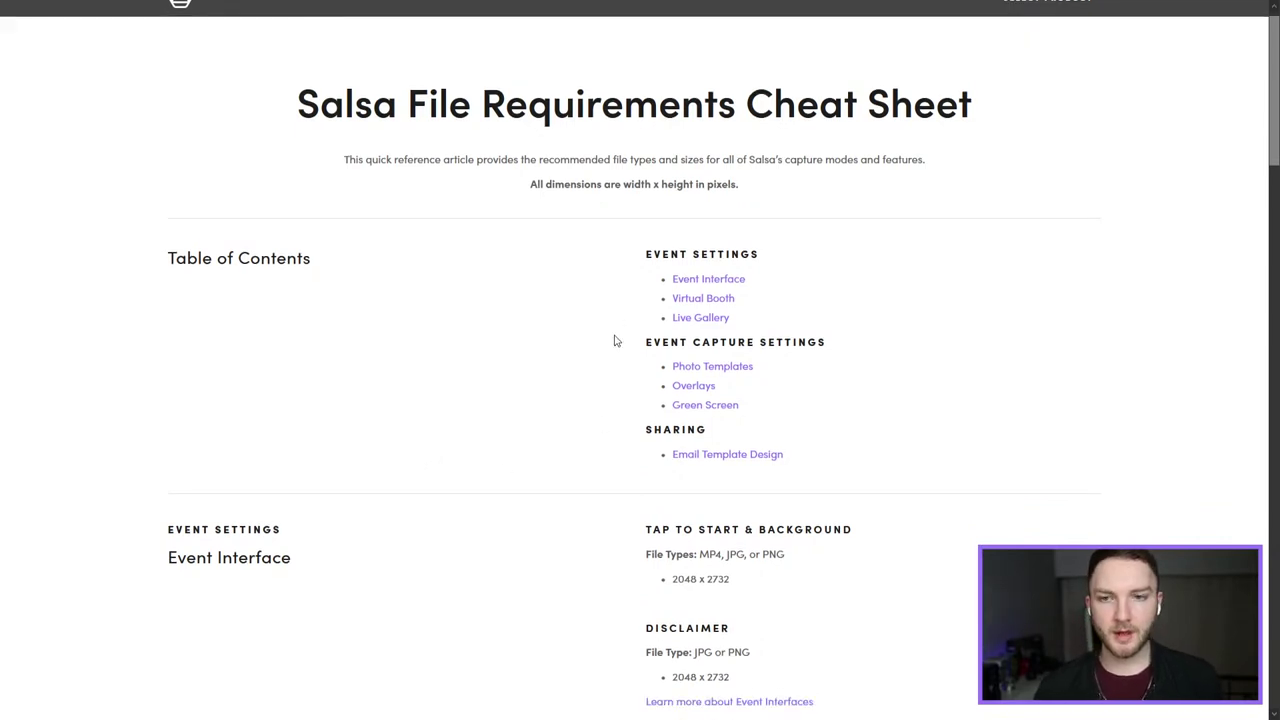
left_click_drag(163, 380, 294, 380)
left_click(330, 383)
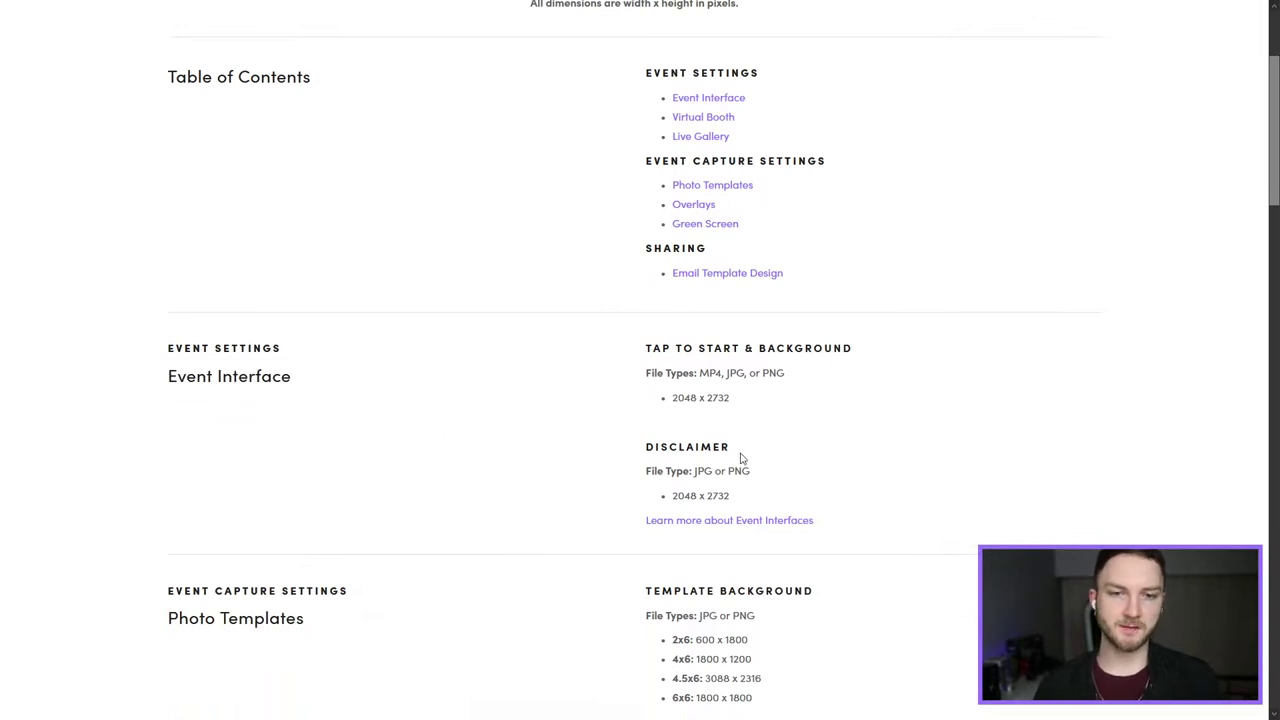
left_click_drag(869, 344, 617, 343)
left_click(620, 345)
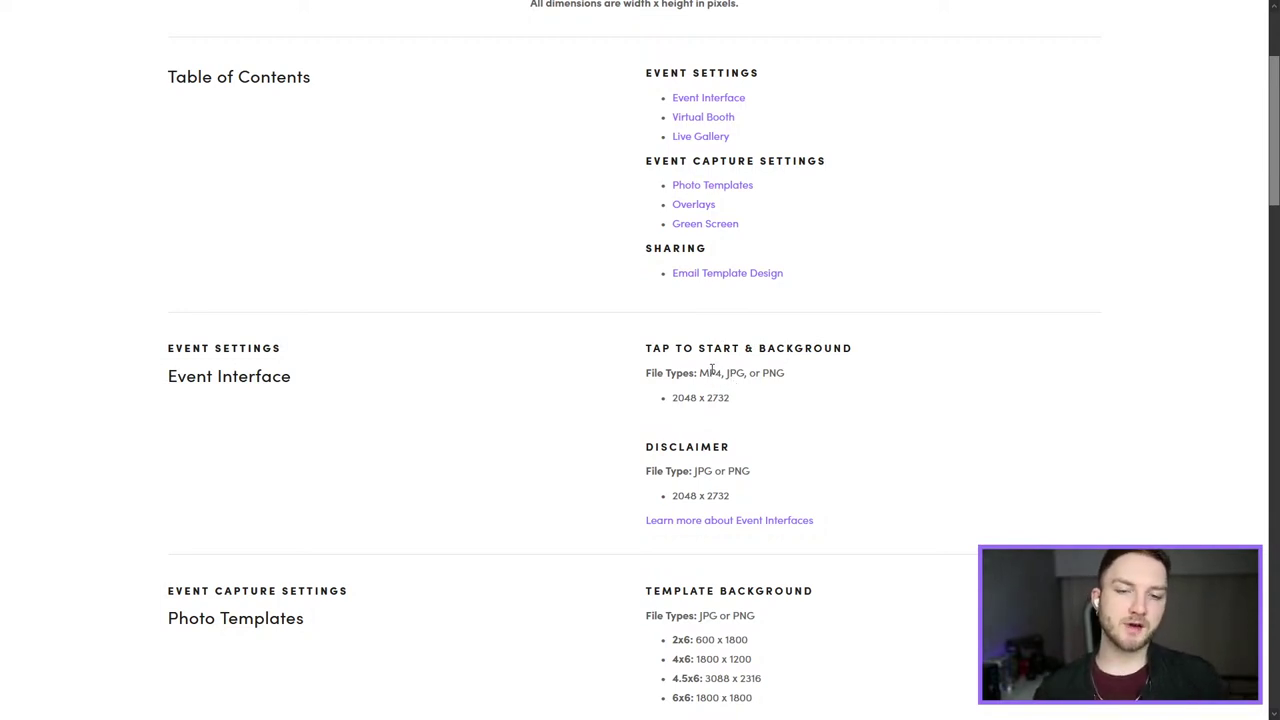
left_click_drag(723, 373, 700, 372)
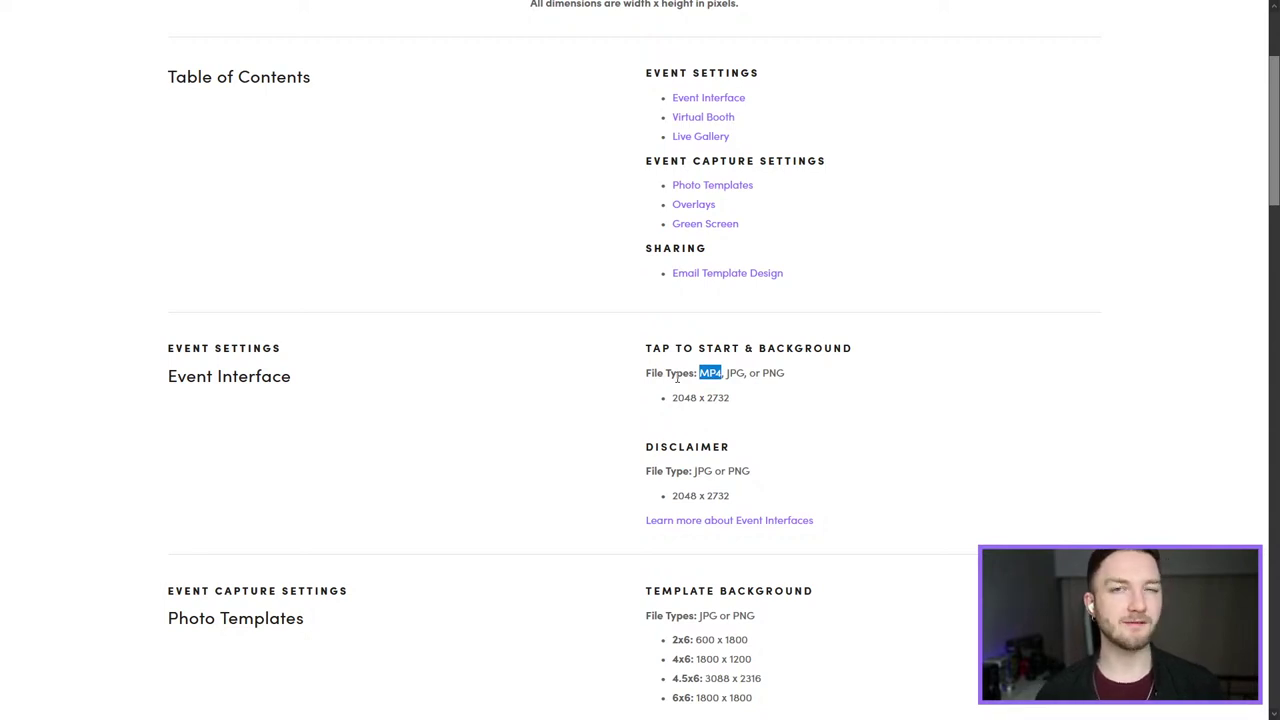
left_click(748, 375)
left_click_drag(786, 370, 749, 372)
left_click(779, 373)
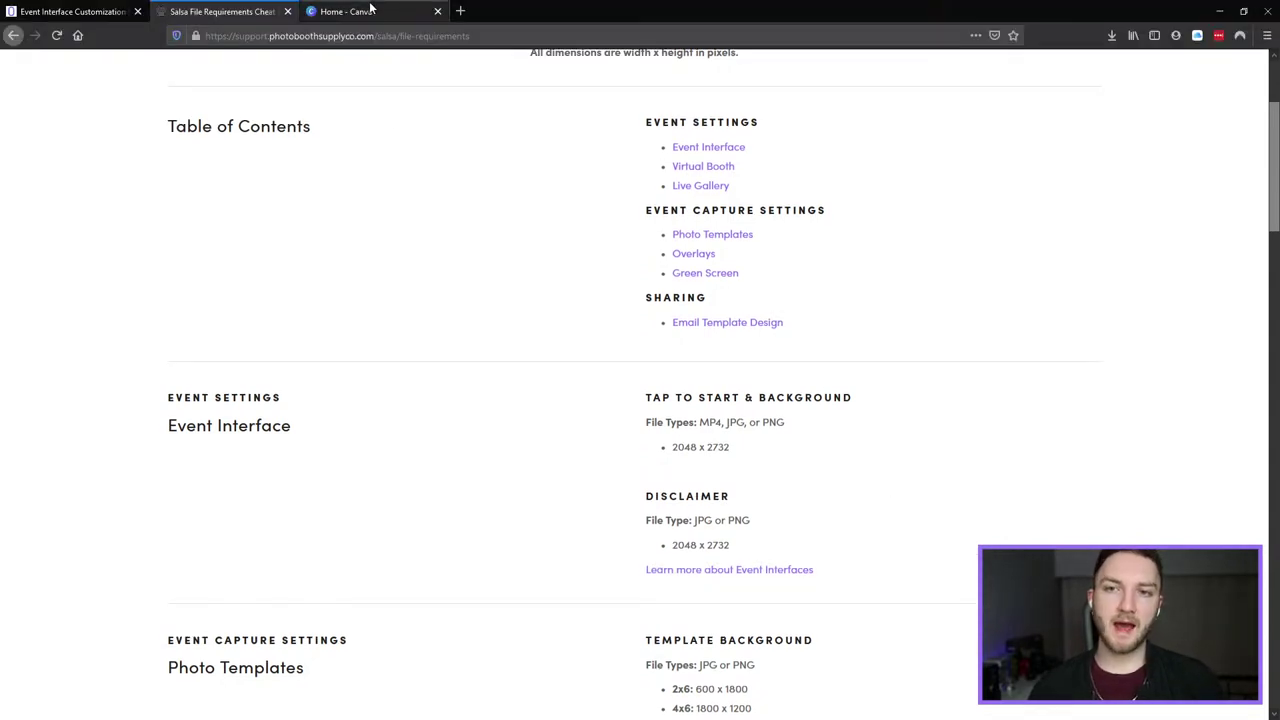
Step: Switch to Canva and create a new custom-size design of 2048 x 2732 px
left_click(375, 12)
key("F11")
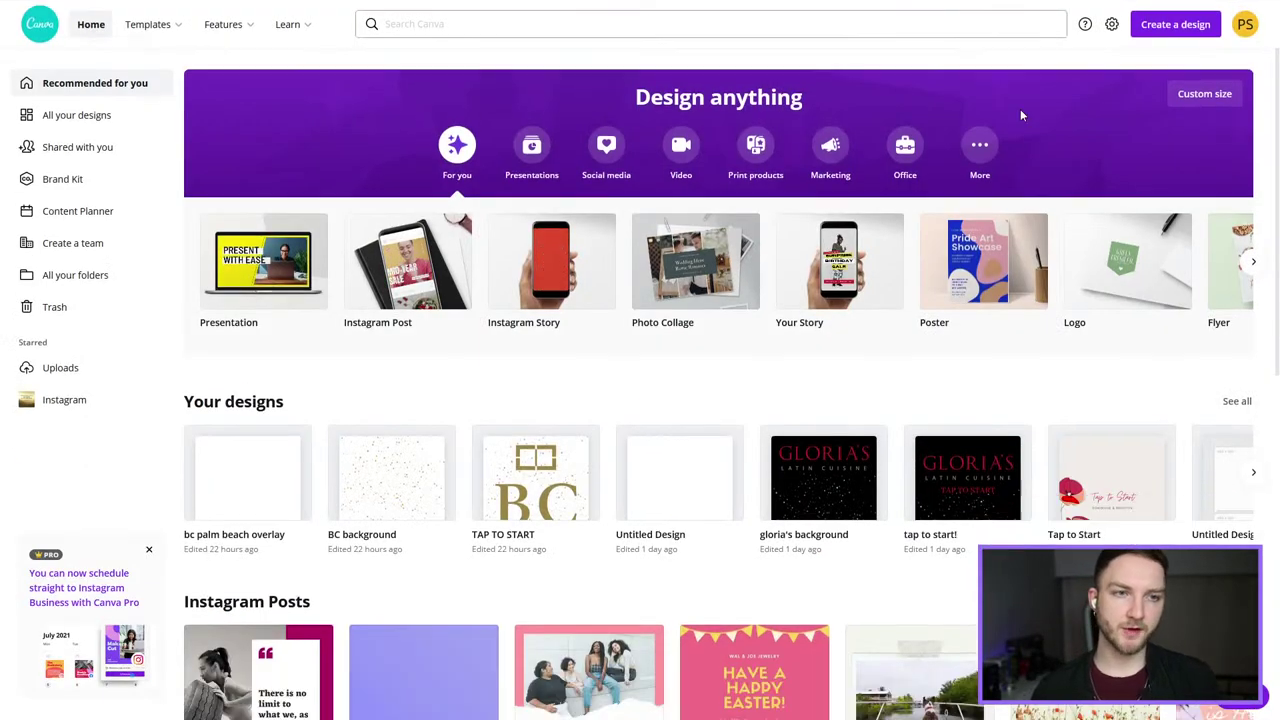
left_click(1184, 33)
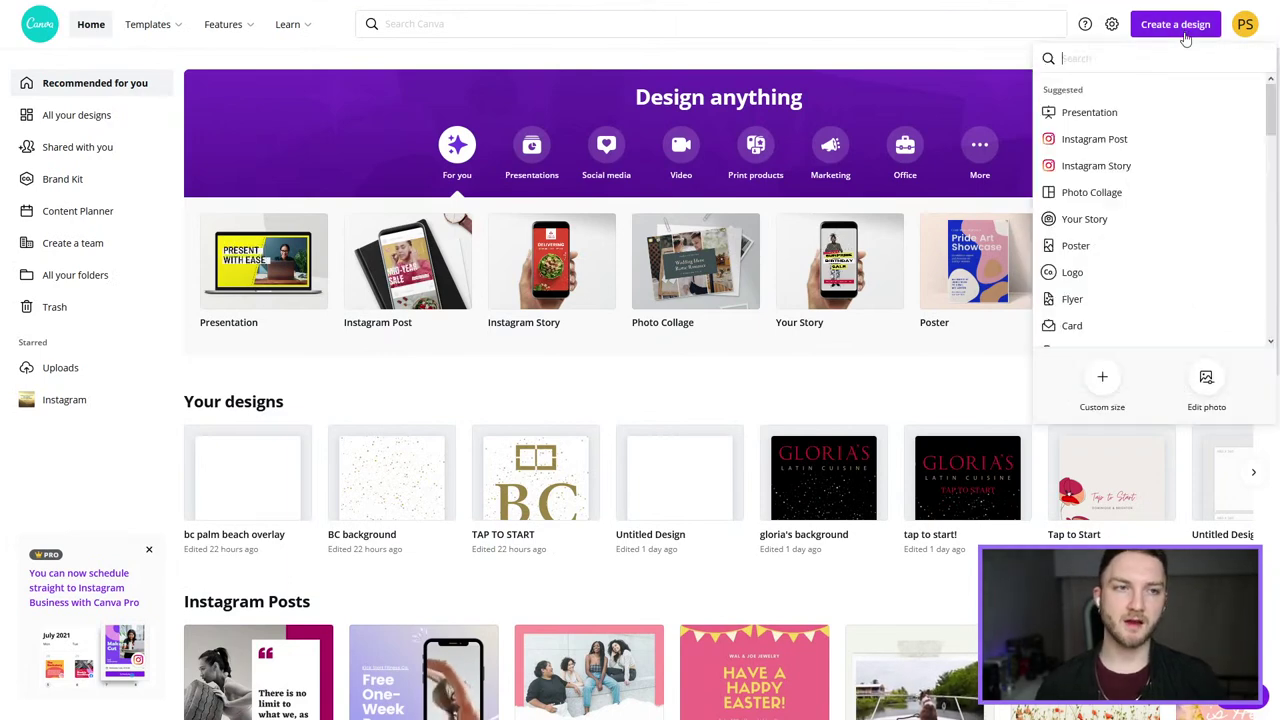
left_click(1097, 384)
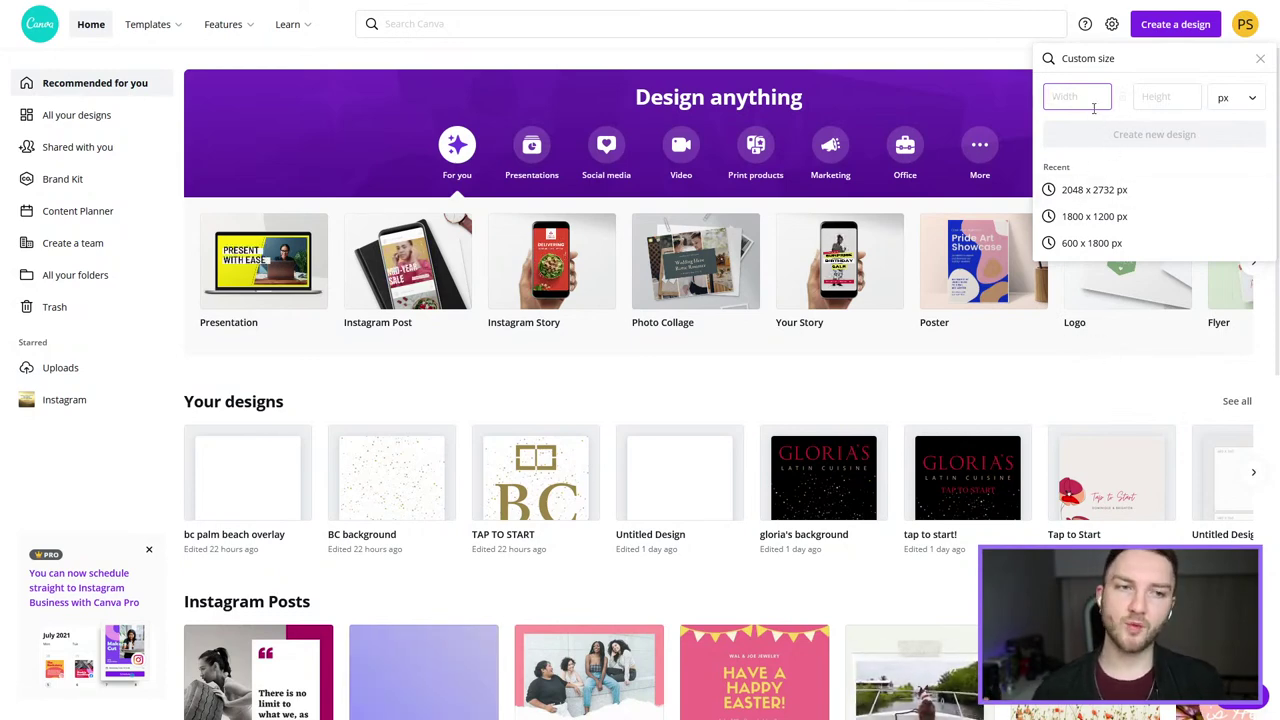
type("2048")
key("Tab")
type("2732")
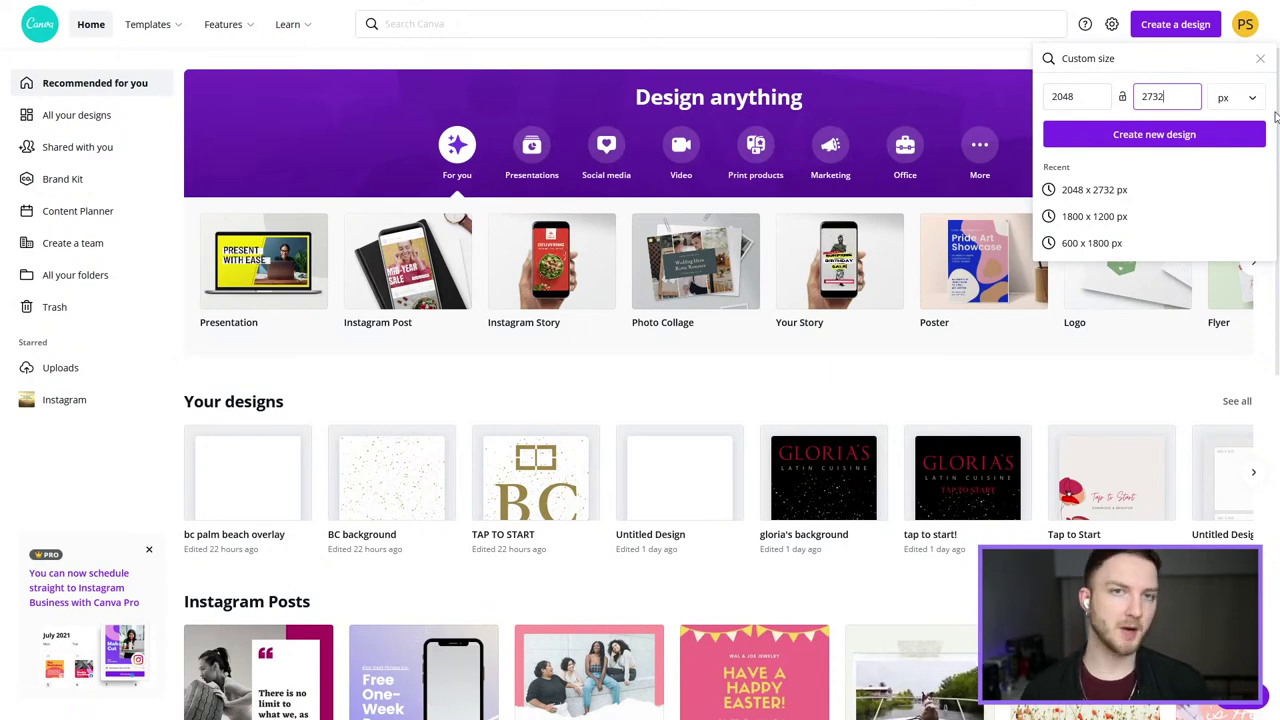
left_click(1212, 136)
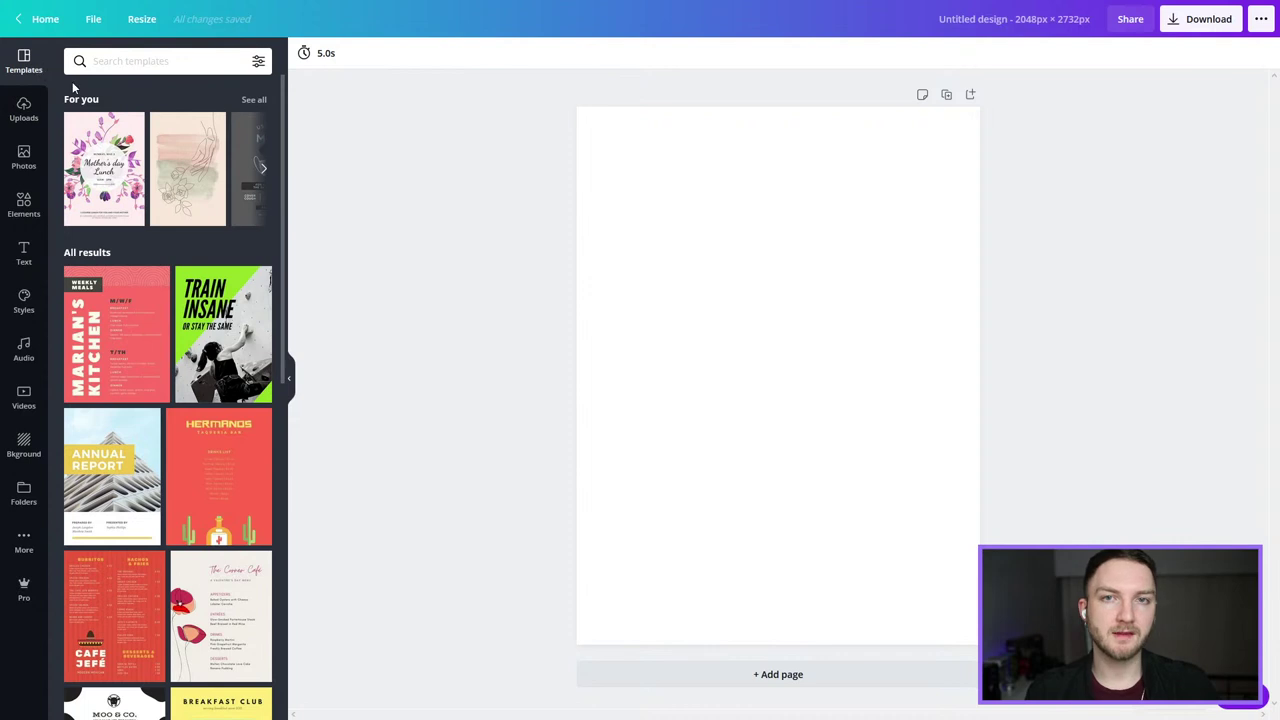
Step: Search the design templates for "wedding"
left_click(134, 61)
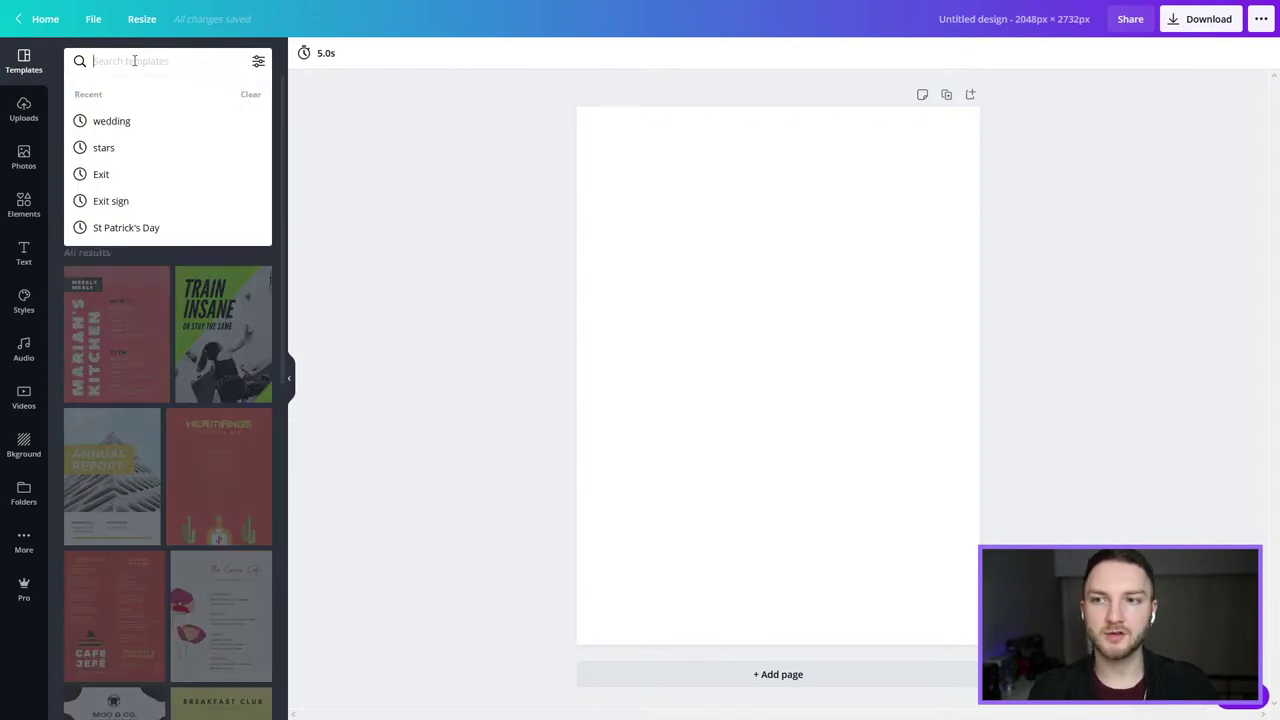
type("wedding")
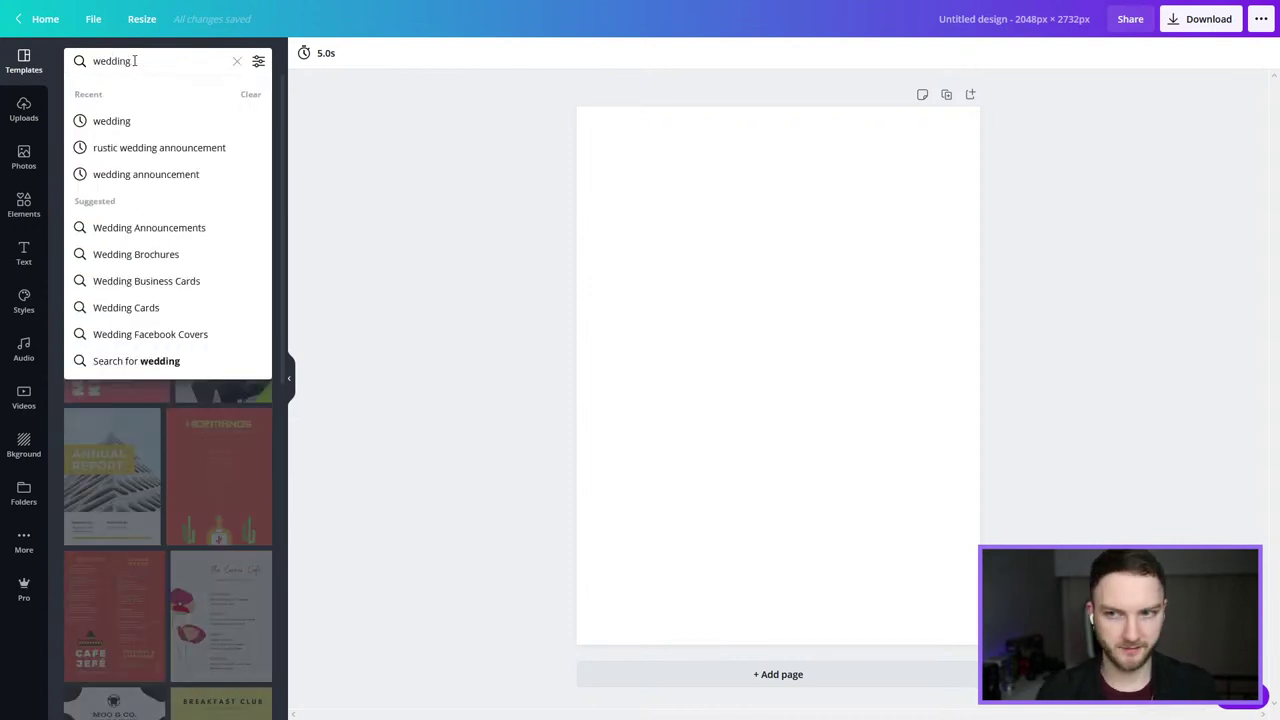
key("Return")
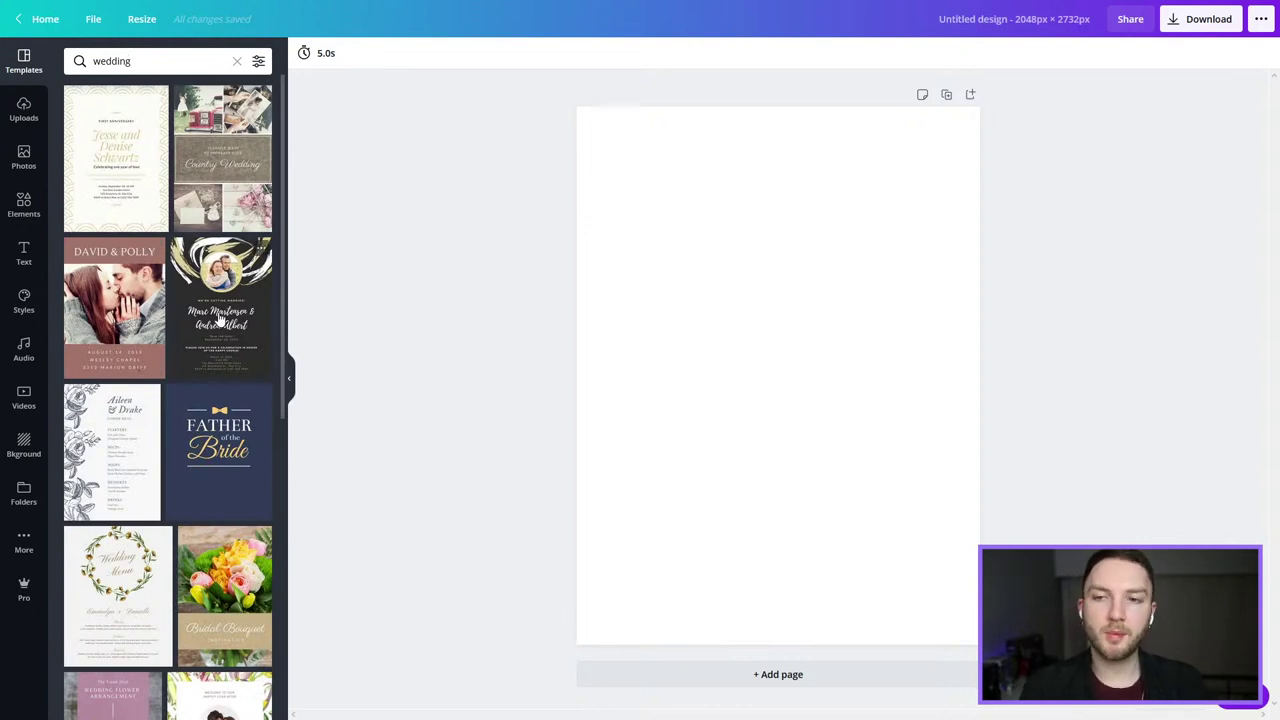
Step: Browse the wedding templates and apply the pink hydrangea invitation with the round white center to the blank page
scroll(193, 320, "down", 1)
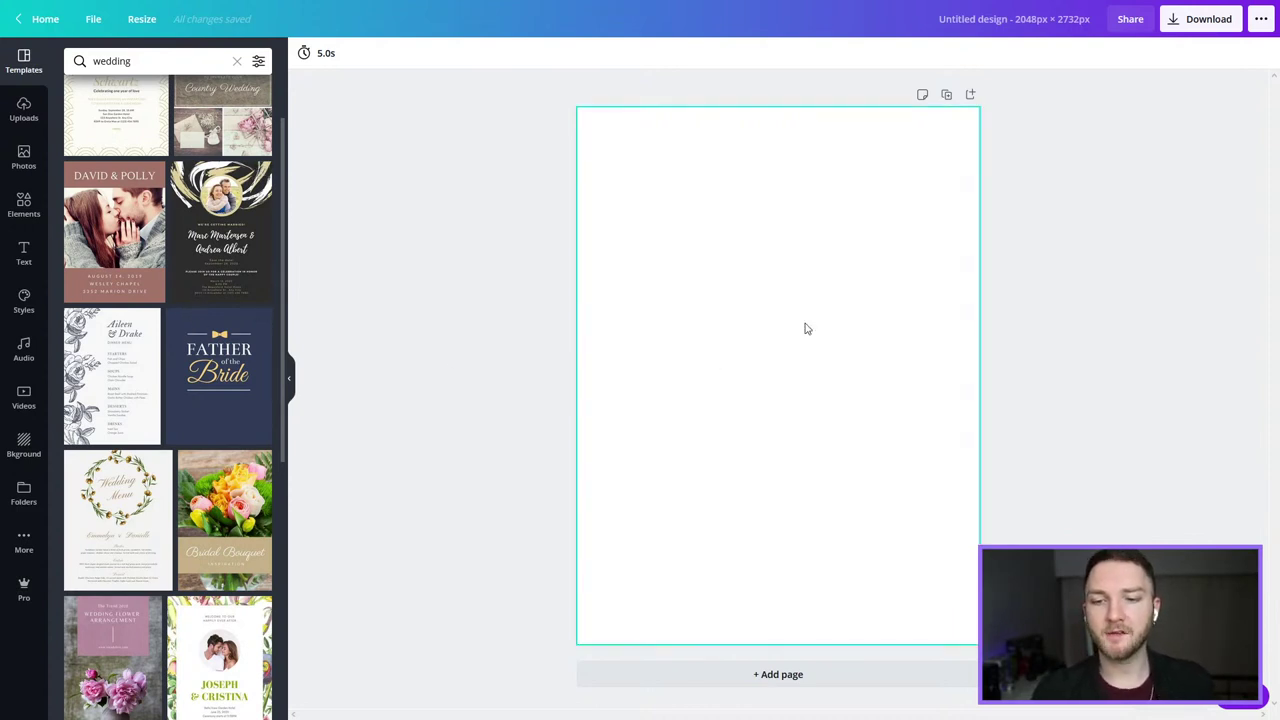
scroll(155, 171, "down", 3)
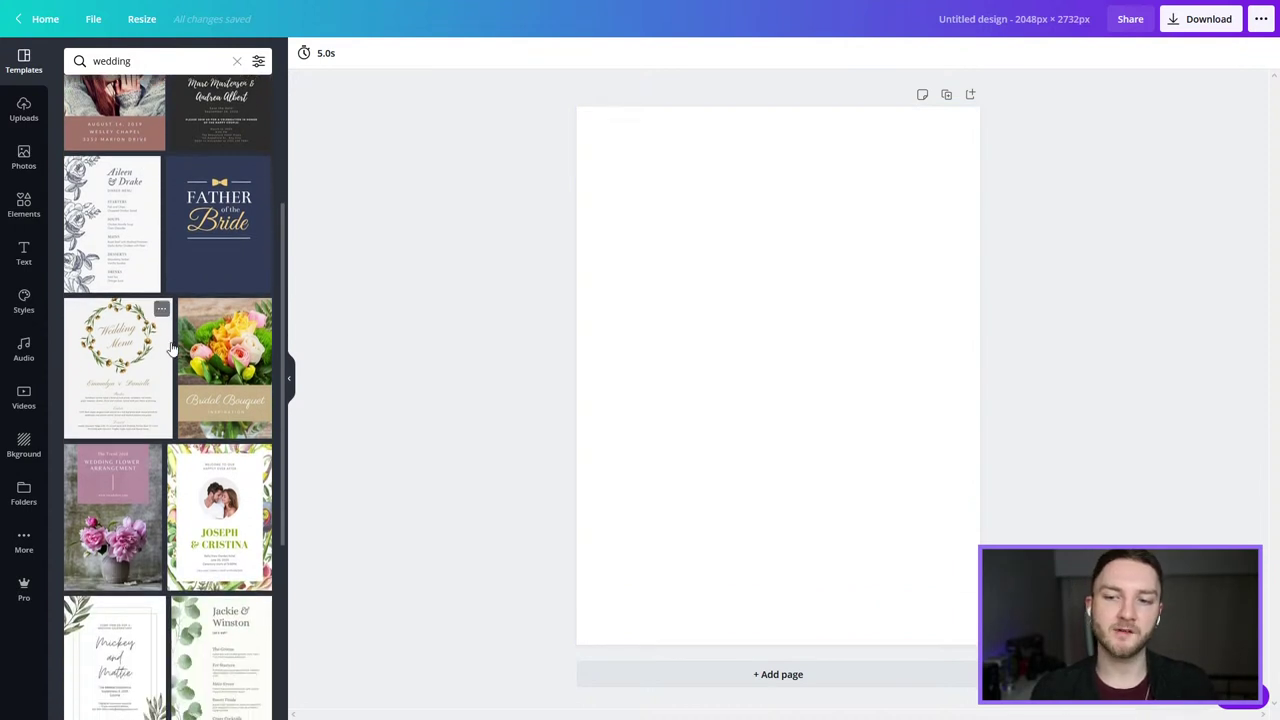
scroll(224, 355, "down", 3)
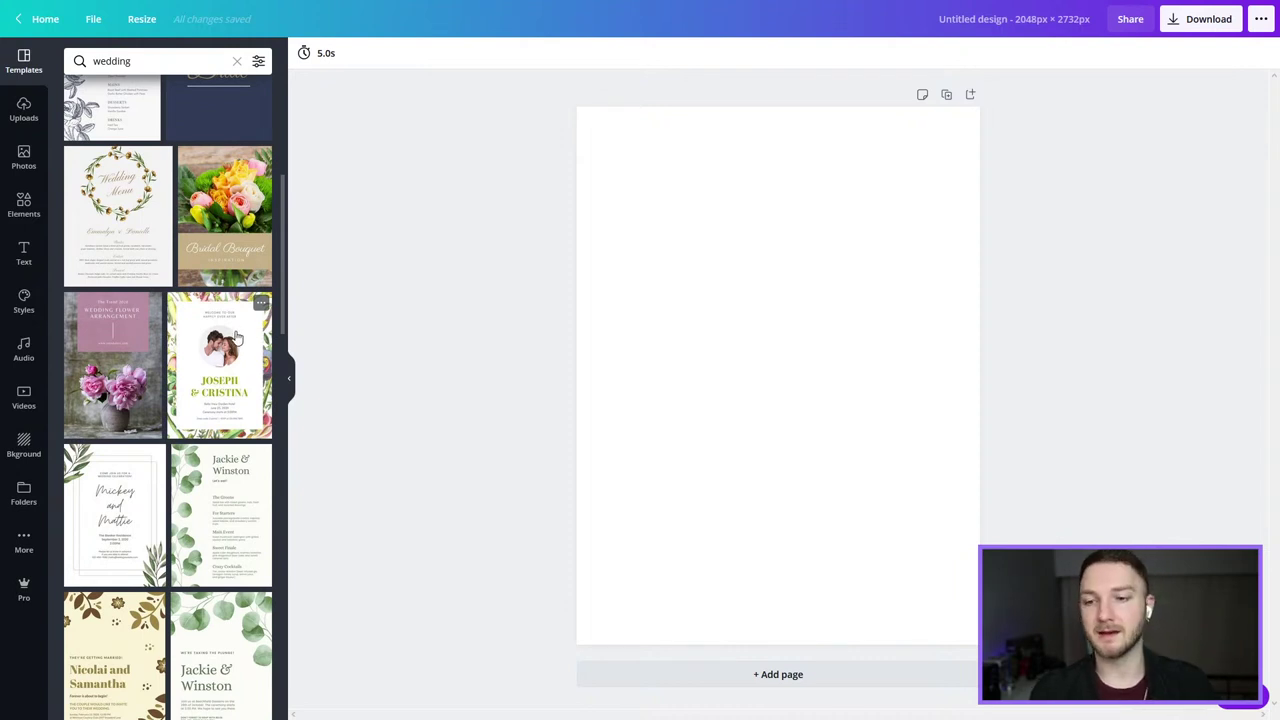
scroll(248, 332, "down", 3)
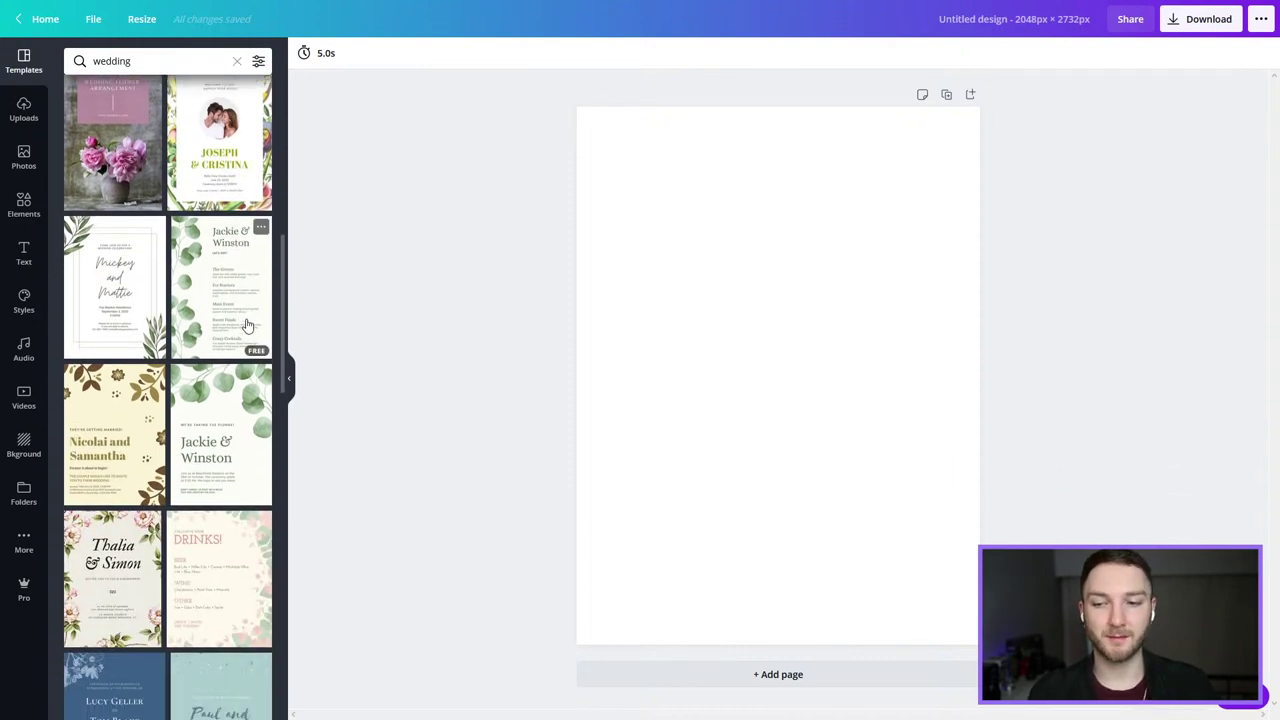
scroll(240, 330, "down", 3)
scroll(233, 335, "down", 8)
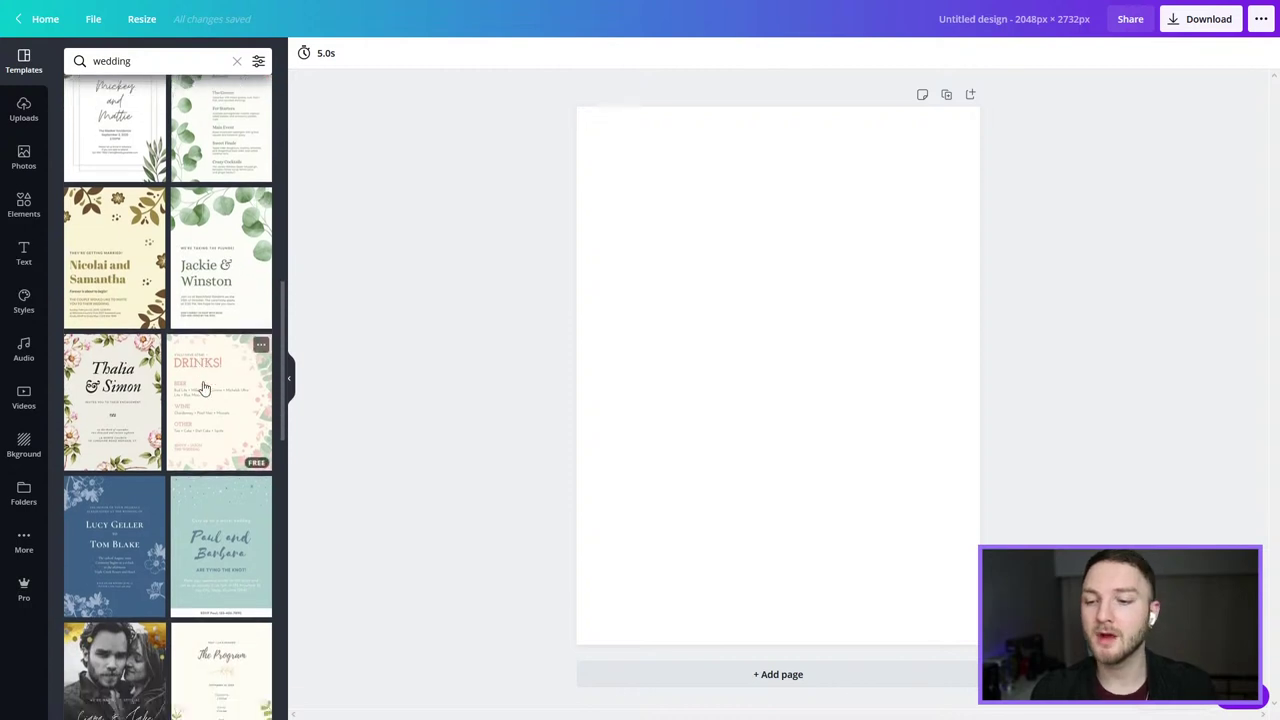
scroll(223, 368, "down", 5)
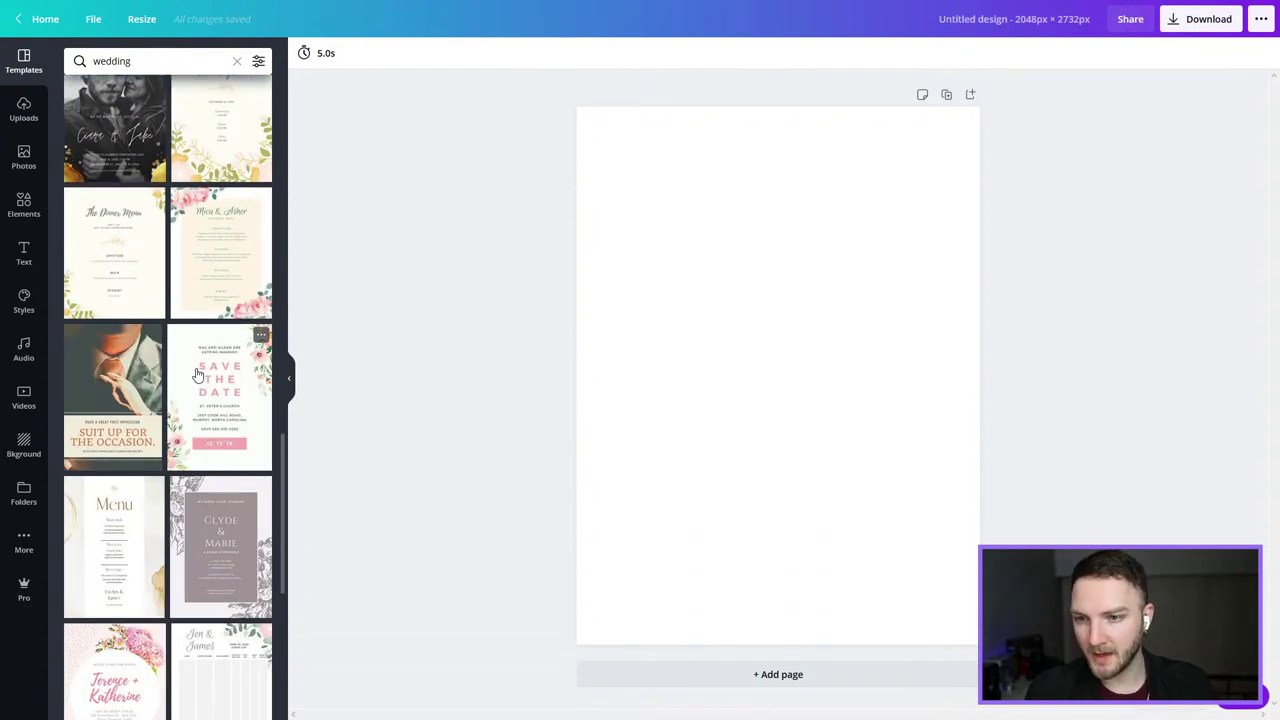
scroll(196, 373, "down", 5)
scroll(200, 373, "down", 2)
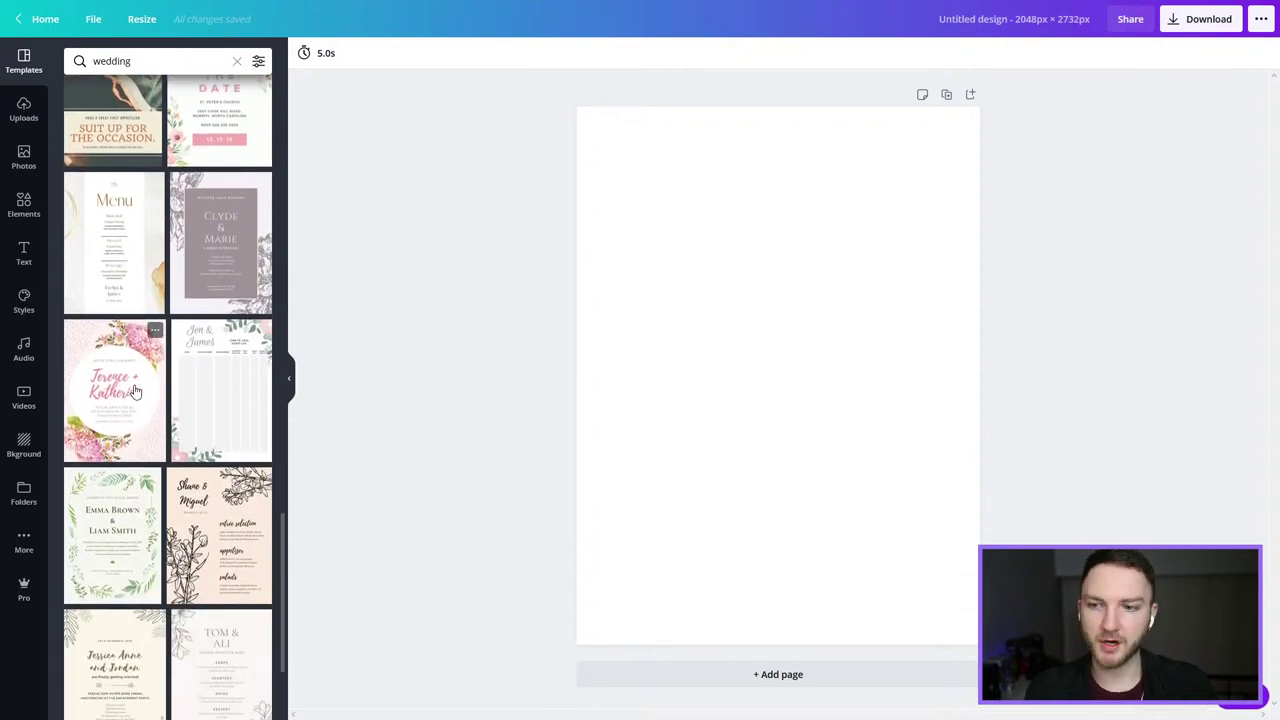
left_click(117, 412)
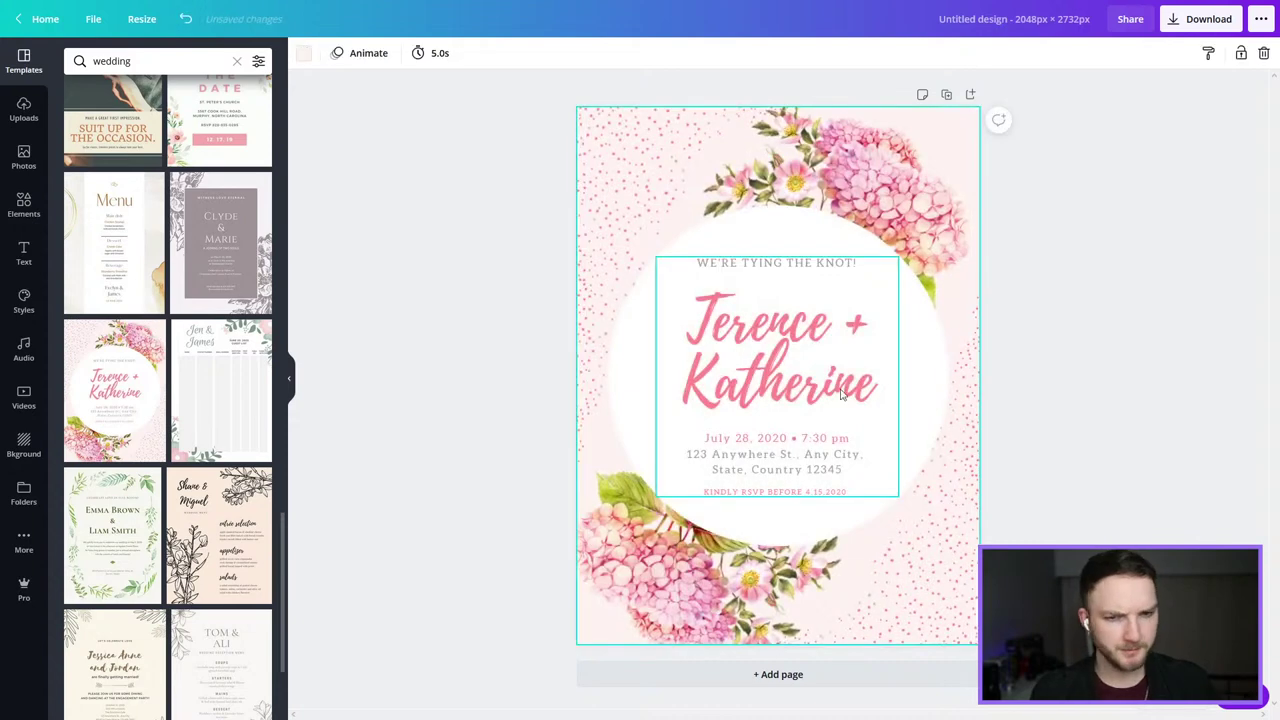
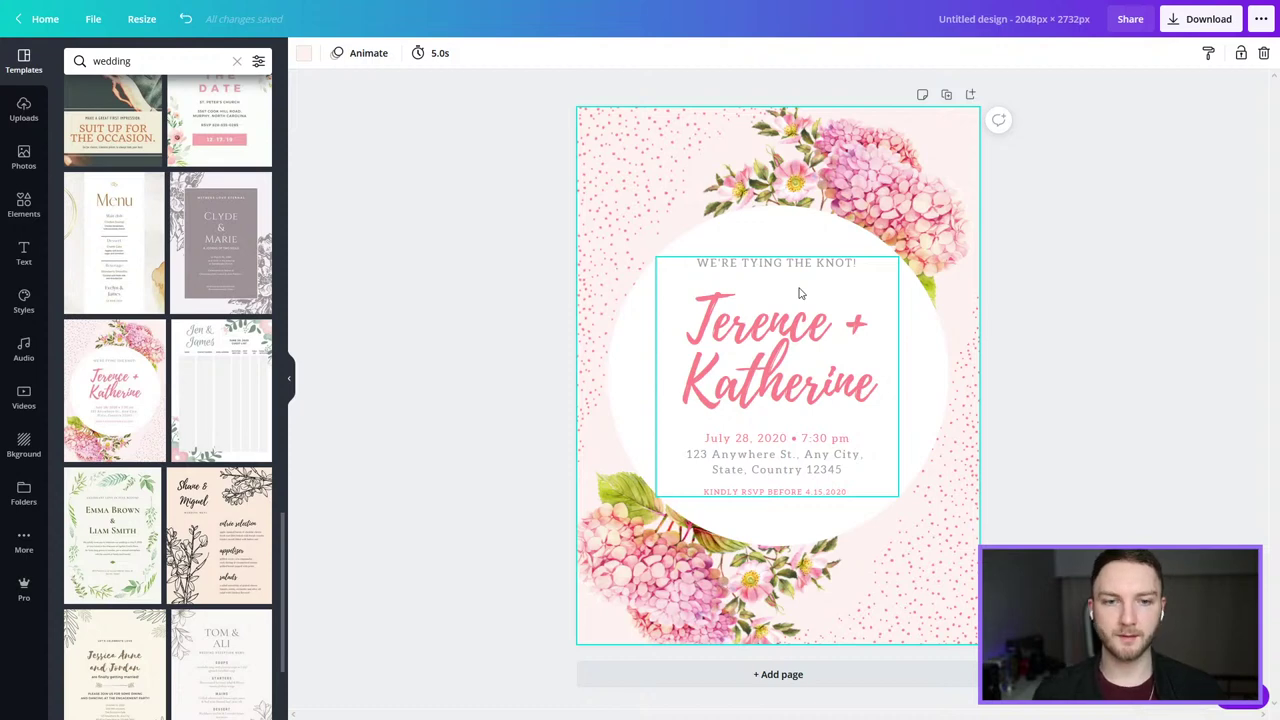
Step: Replace the large script names with "Tap to Start" and the small line above them with the couple's first names
double_click(786, 376)
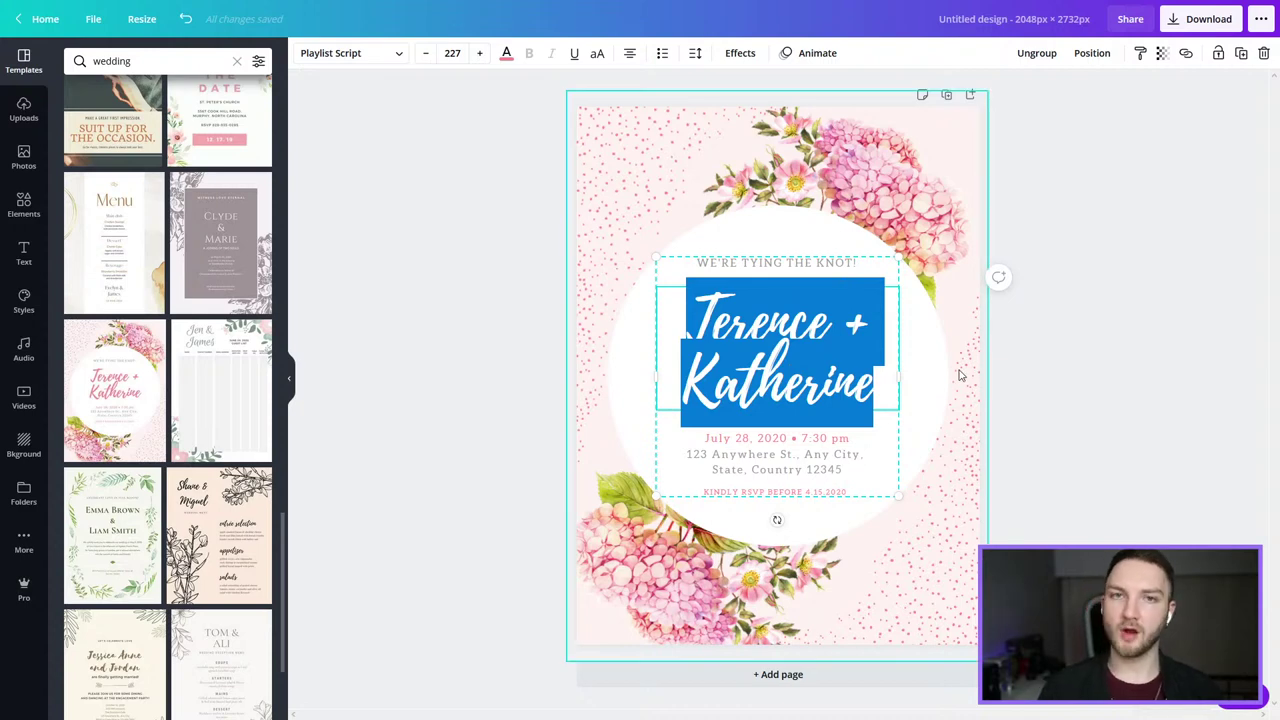
type("Tap to Start")
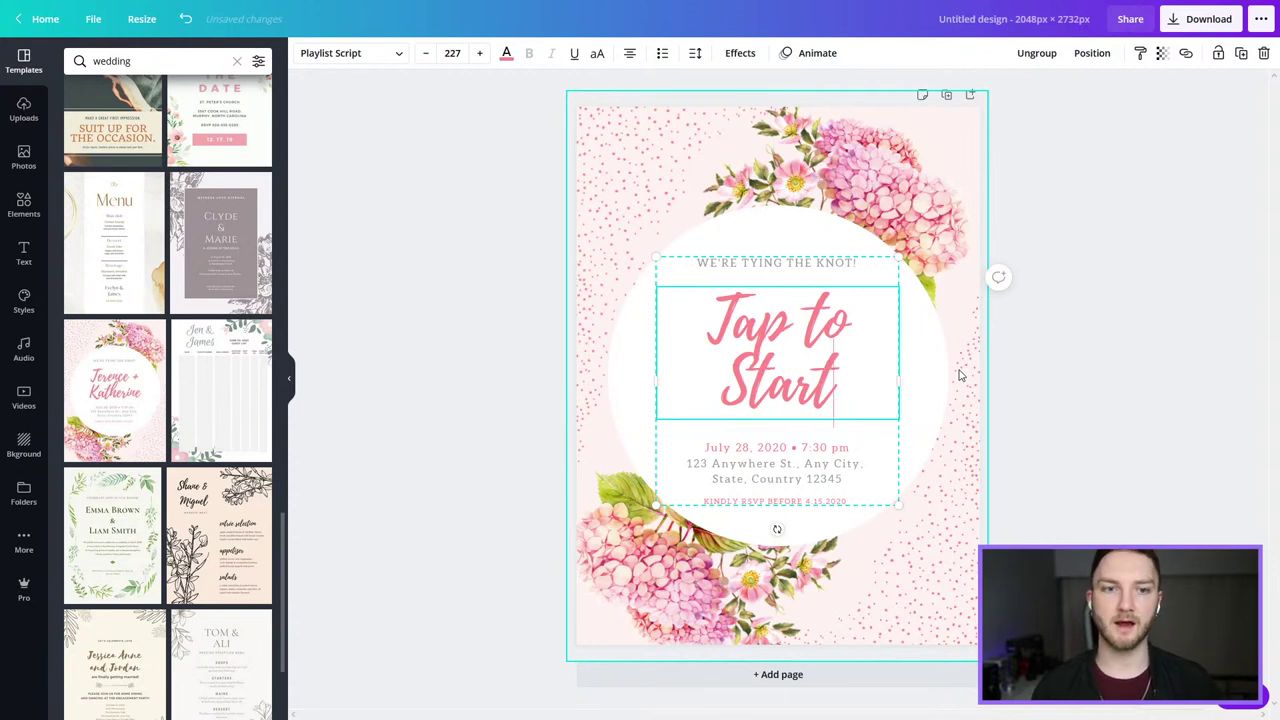
left_click(797, 264)
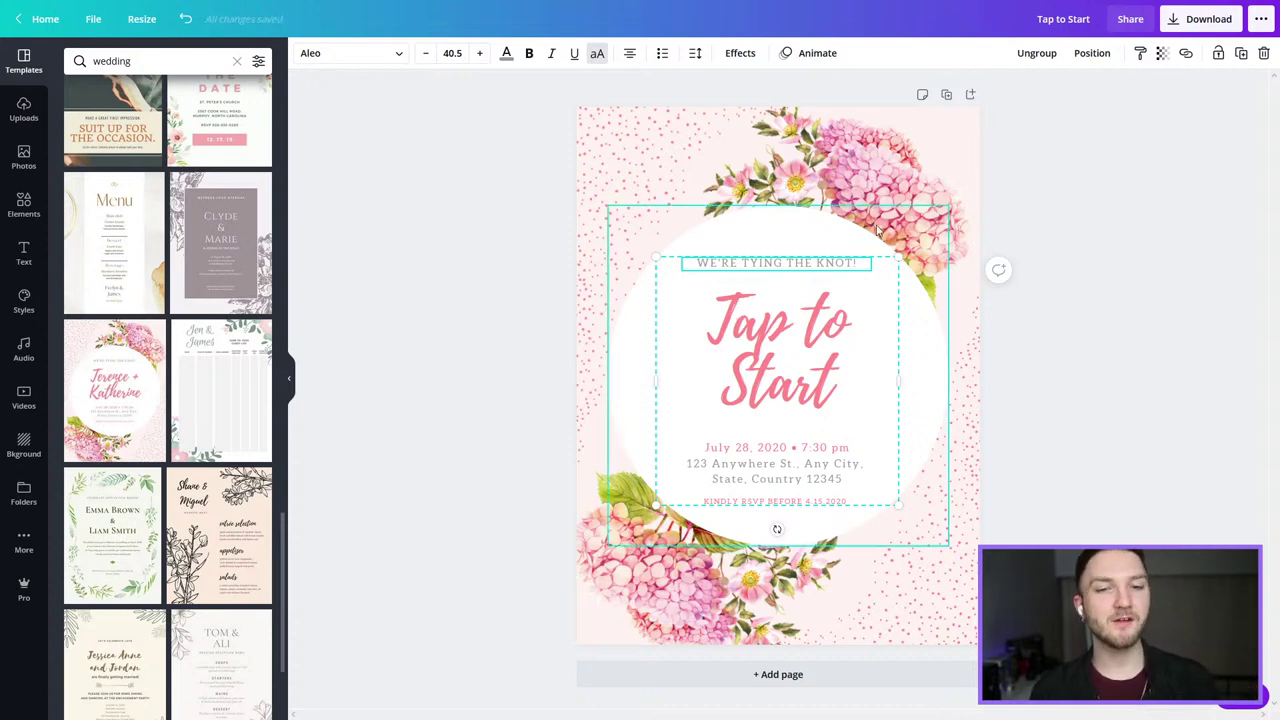
double_click(835, 263)
triple_click(817, 263)
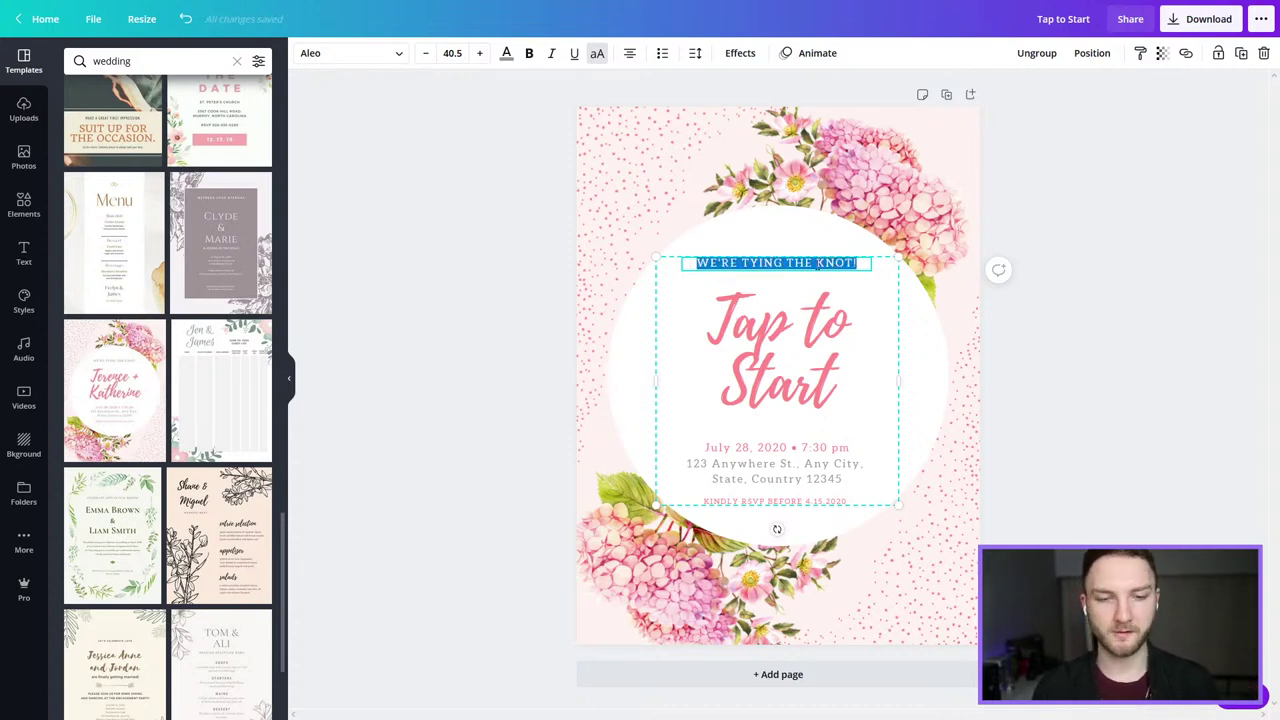
type("D")
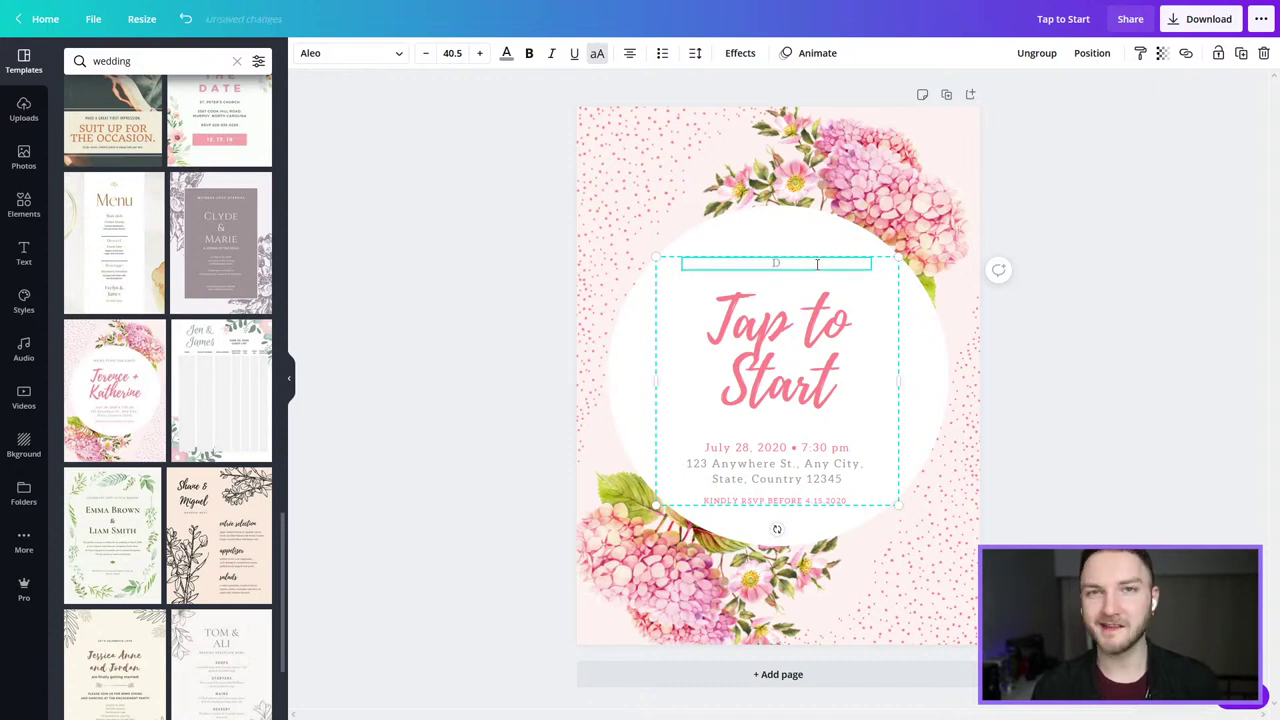
type("OMI")
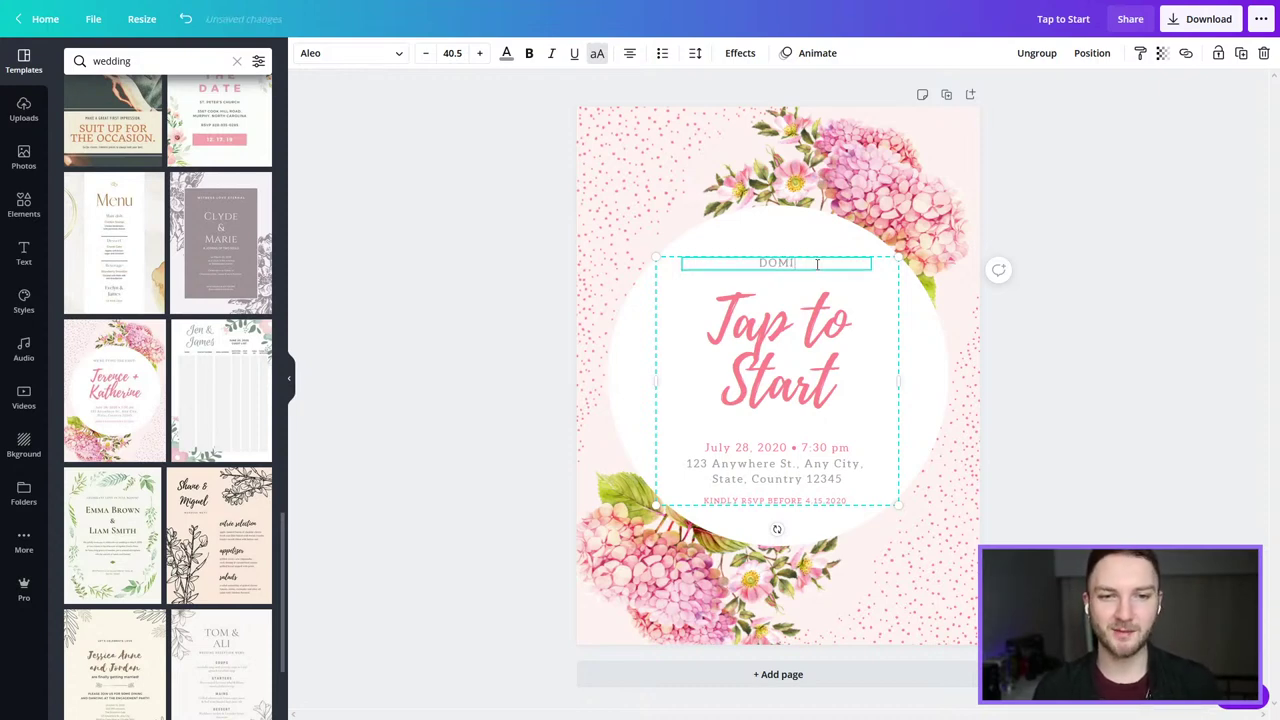
type("NIQUE &")
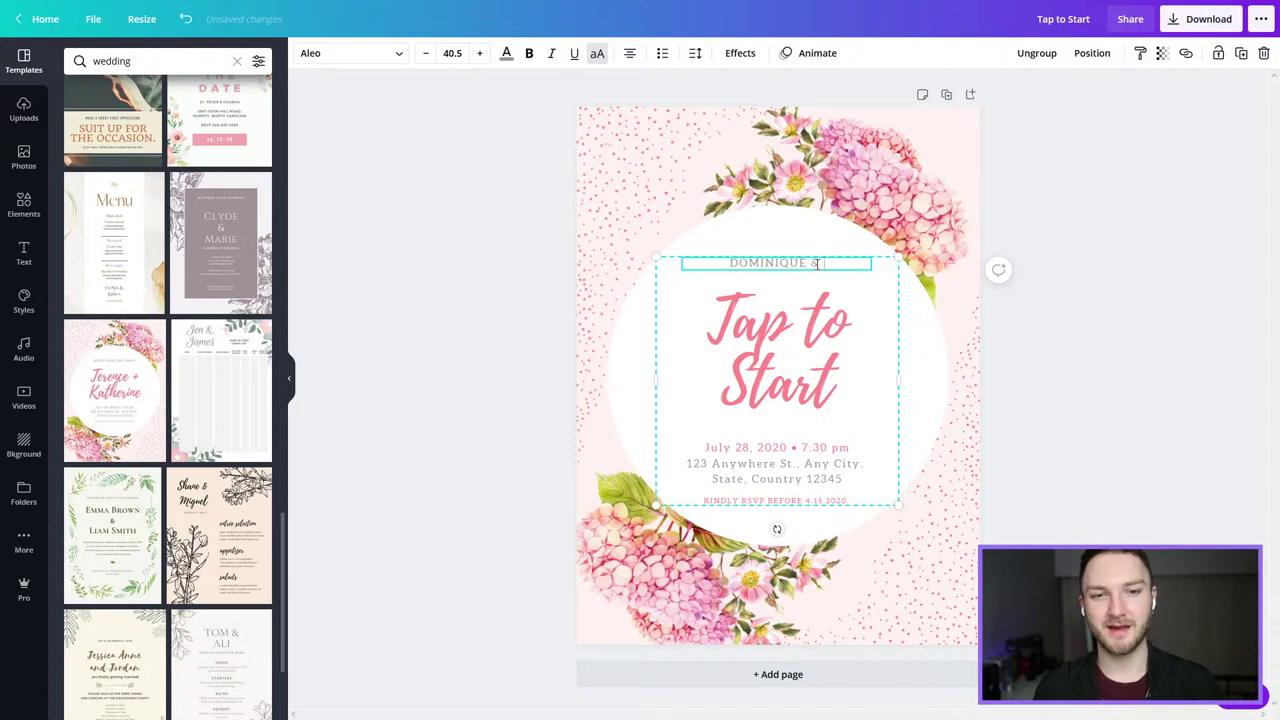
type(" BRIGHTON")
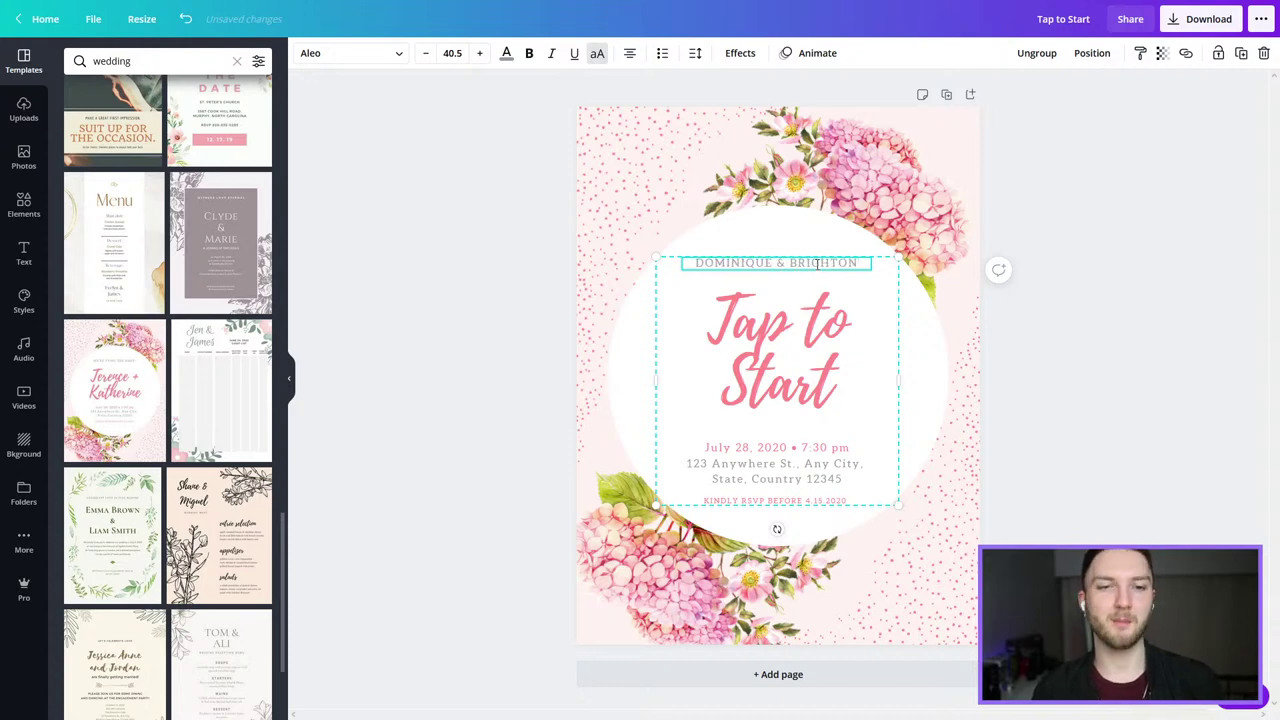
left_click(1155, 445)
Step: Delete the RSVP line at the end of the invitation text
left_click(800, 457)
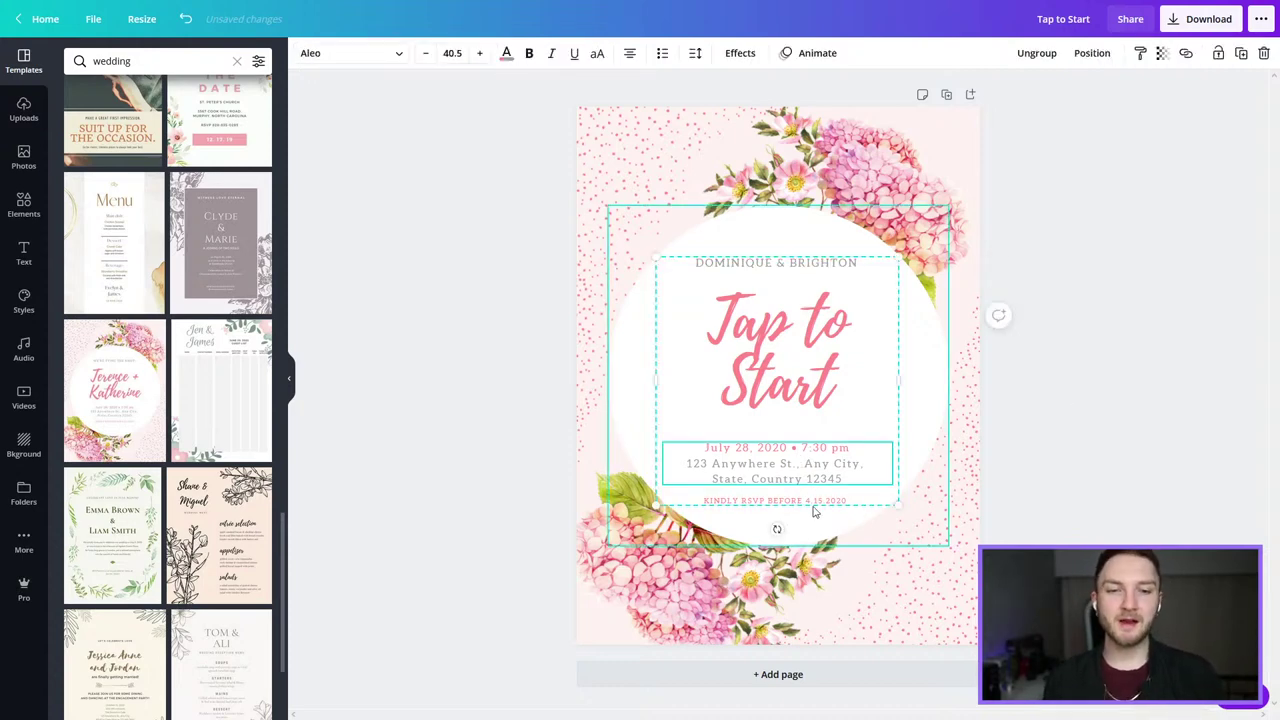
left_click(776, 502)
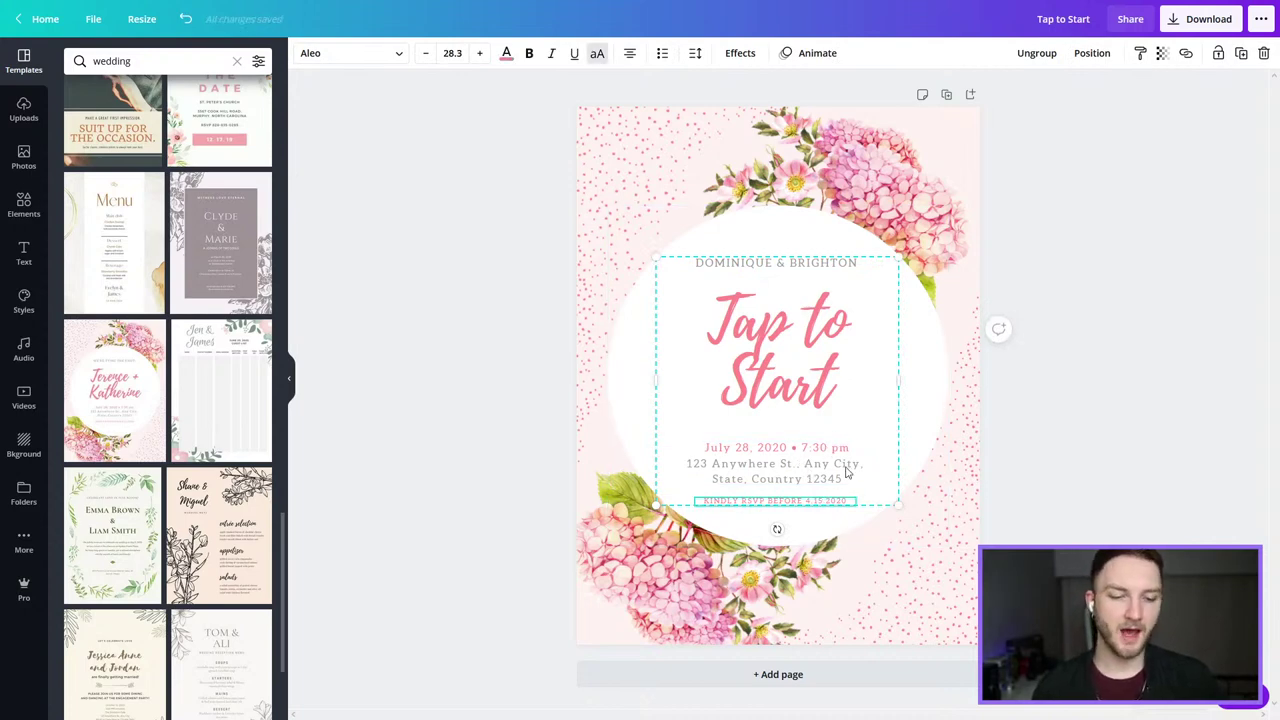
key("Delete")
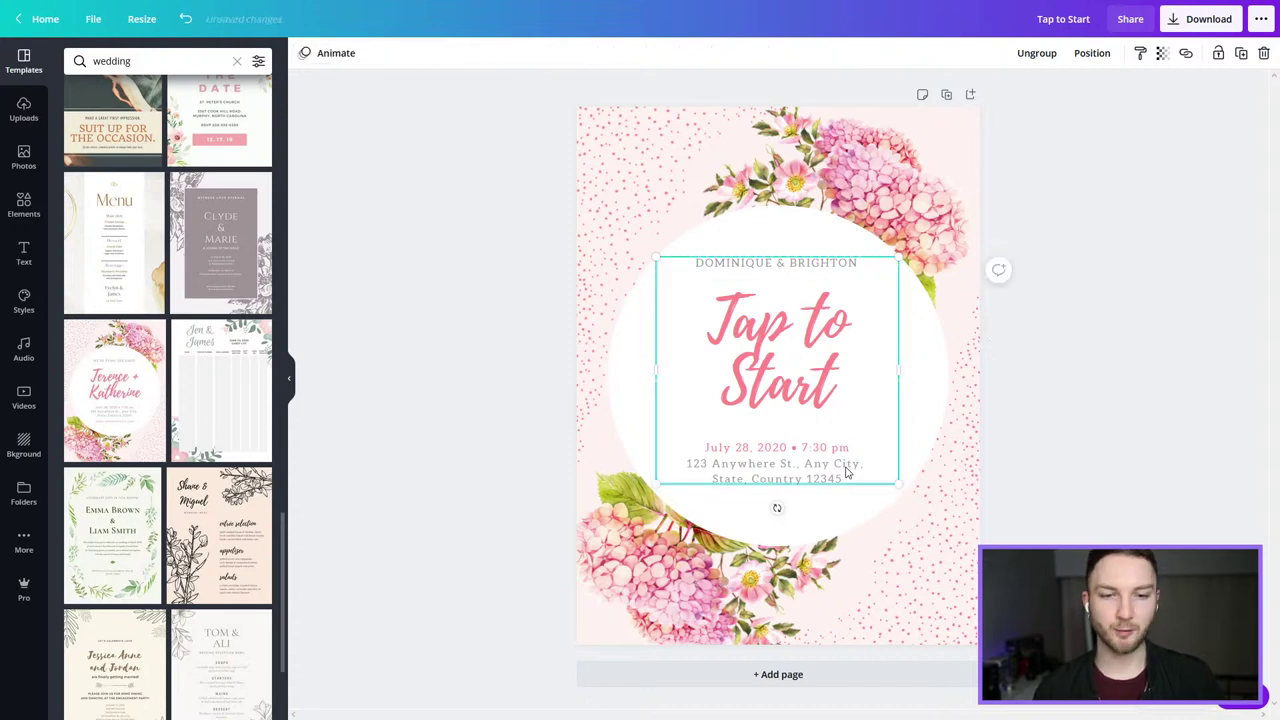
Step: Remove the two address lines and the leftover blank line below the event date and time
left_click(768, 465)
triple_click(776, 464)
left_click(870, 476)
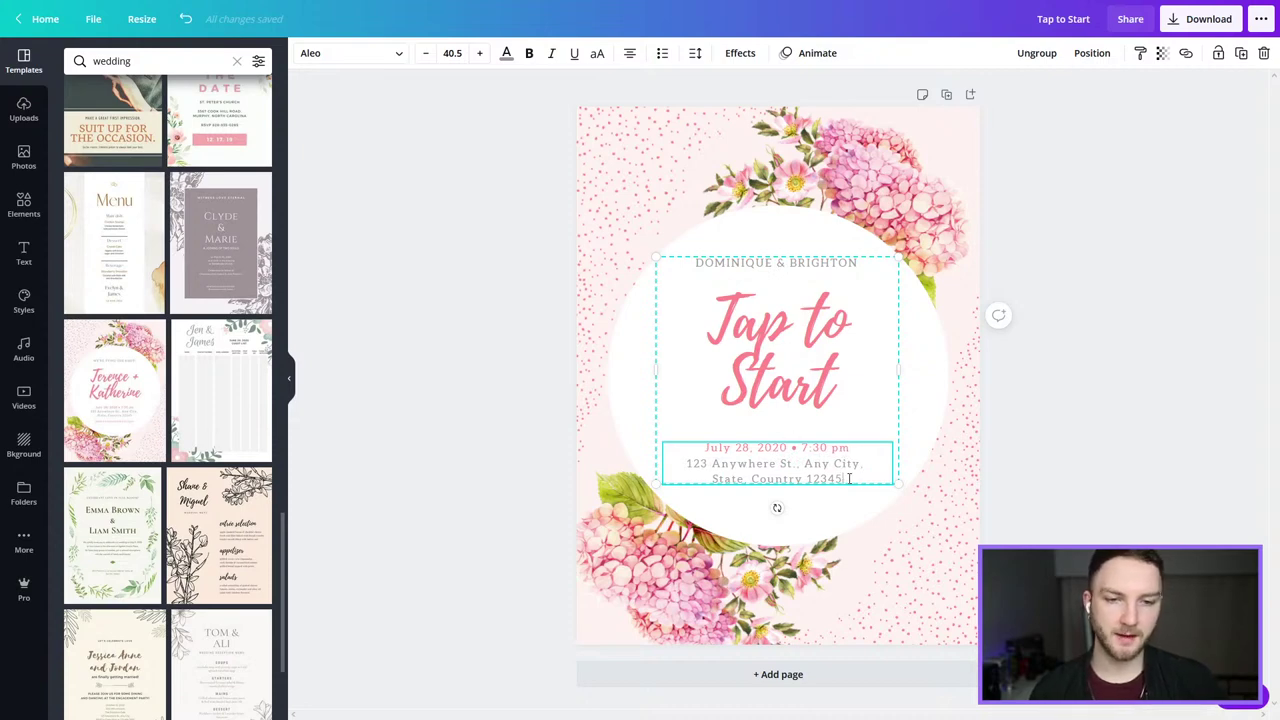
left_click_drag(849, 479, 687, 461)
key("BackSpace")
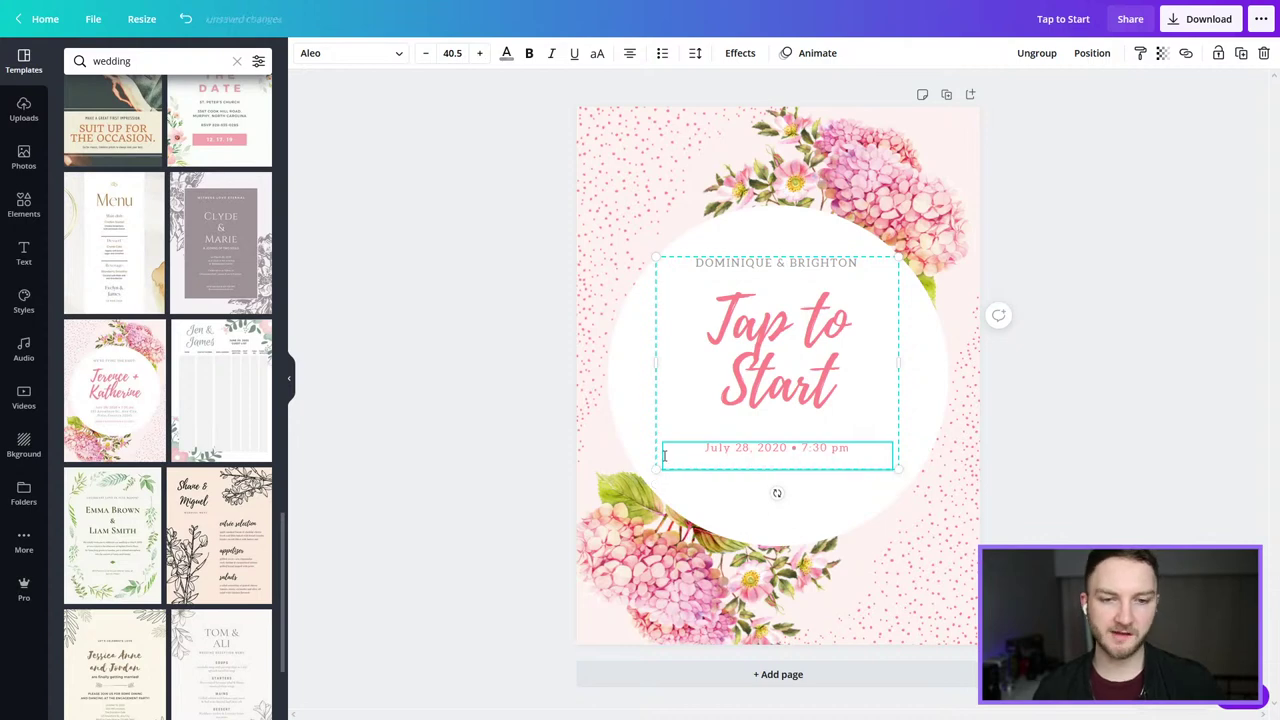
key("BackSpace")
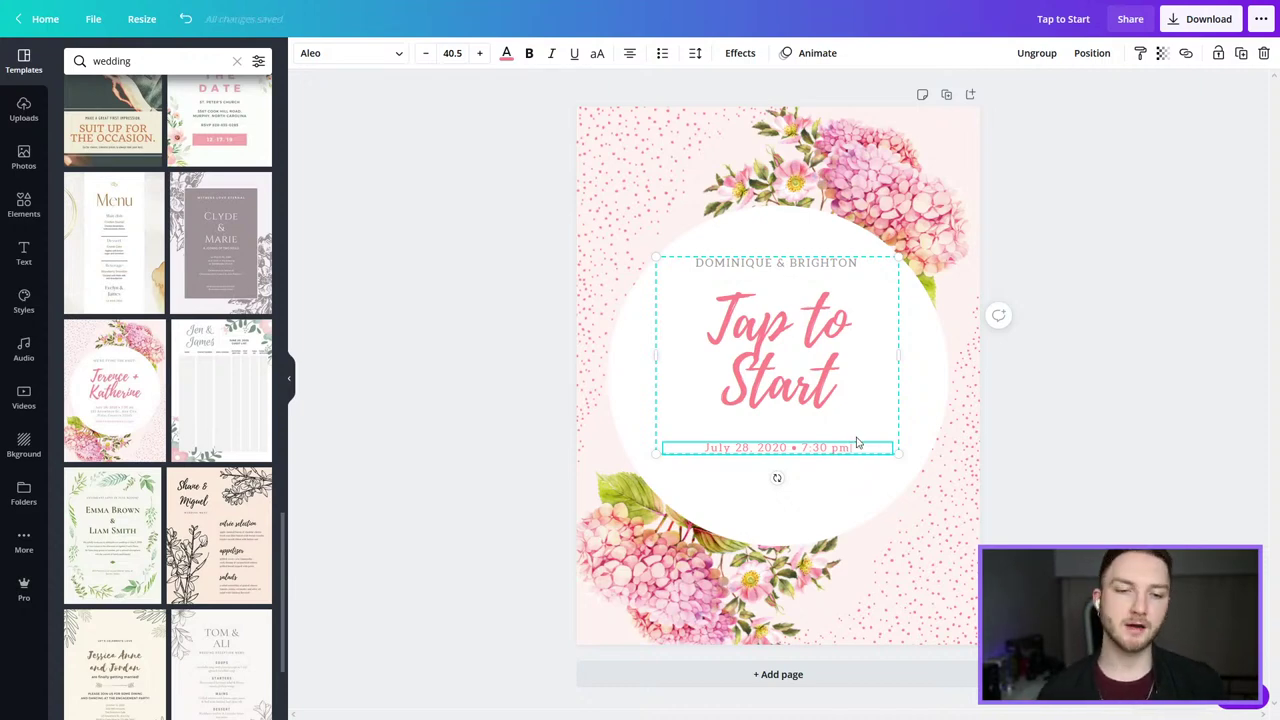
Step: Remove the bullet and the 7:30 pm time from the date line, then deselect the text
key("BackSpace")
key("BackSpace")
key("BackSpace")
key("BackSpace")
key("BackSpace")
key("BackSpace")
key("BackSpace")
key("BackSpace")
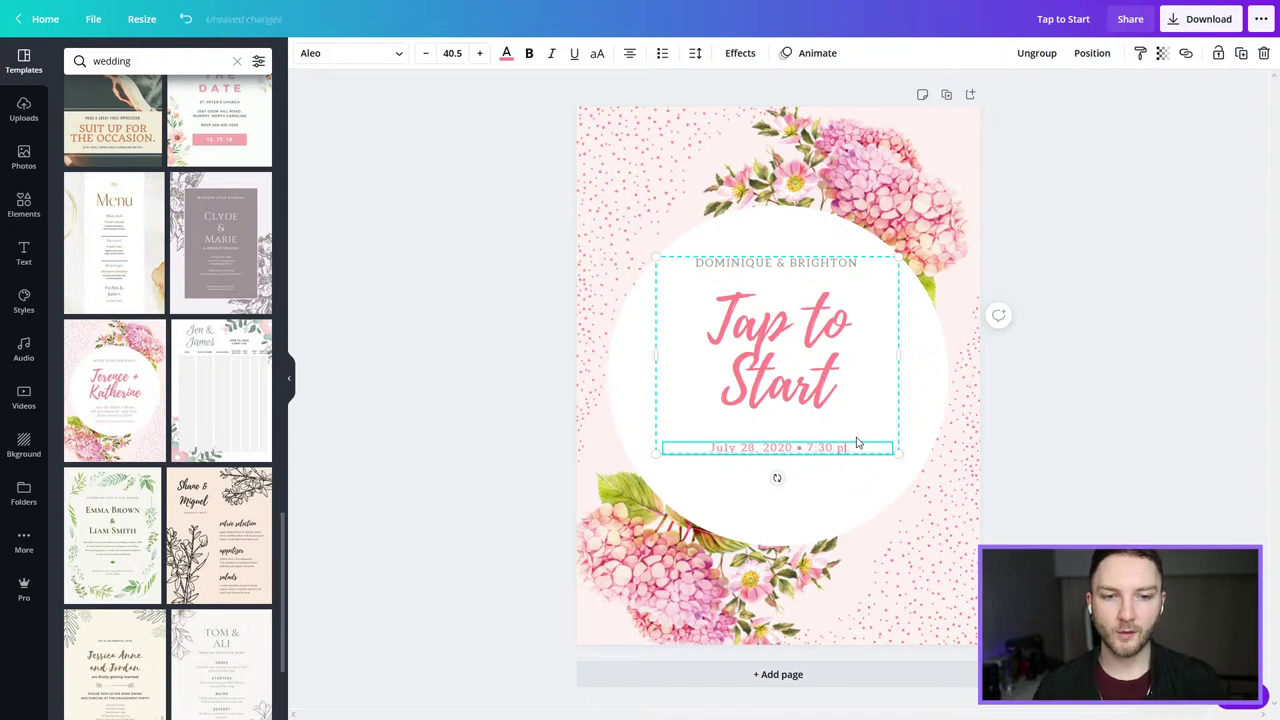
key("BackSpace")
key("BackSpace")
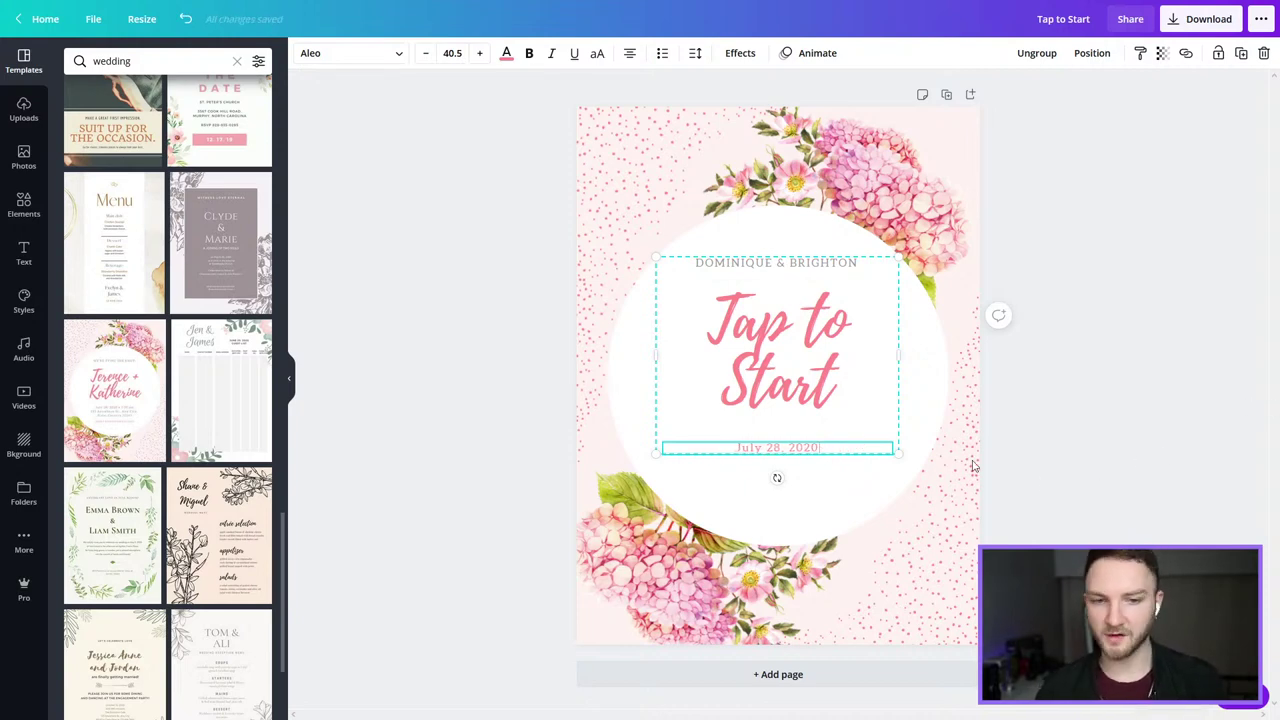
left_click(1157, 437)
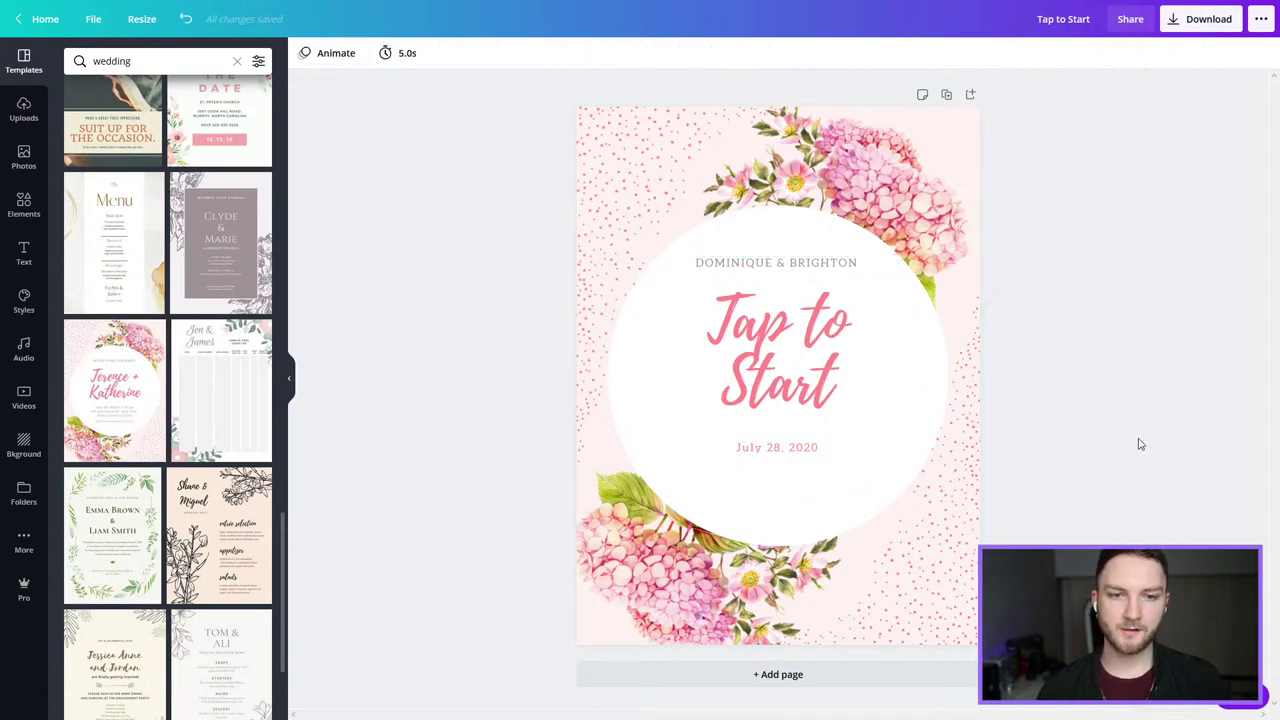
Step: Move the text group slightly down so it sits vertically centred in the white circle, and deselect it
left_click(794, 452)
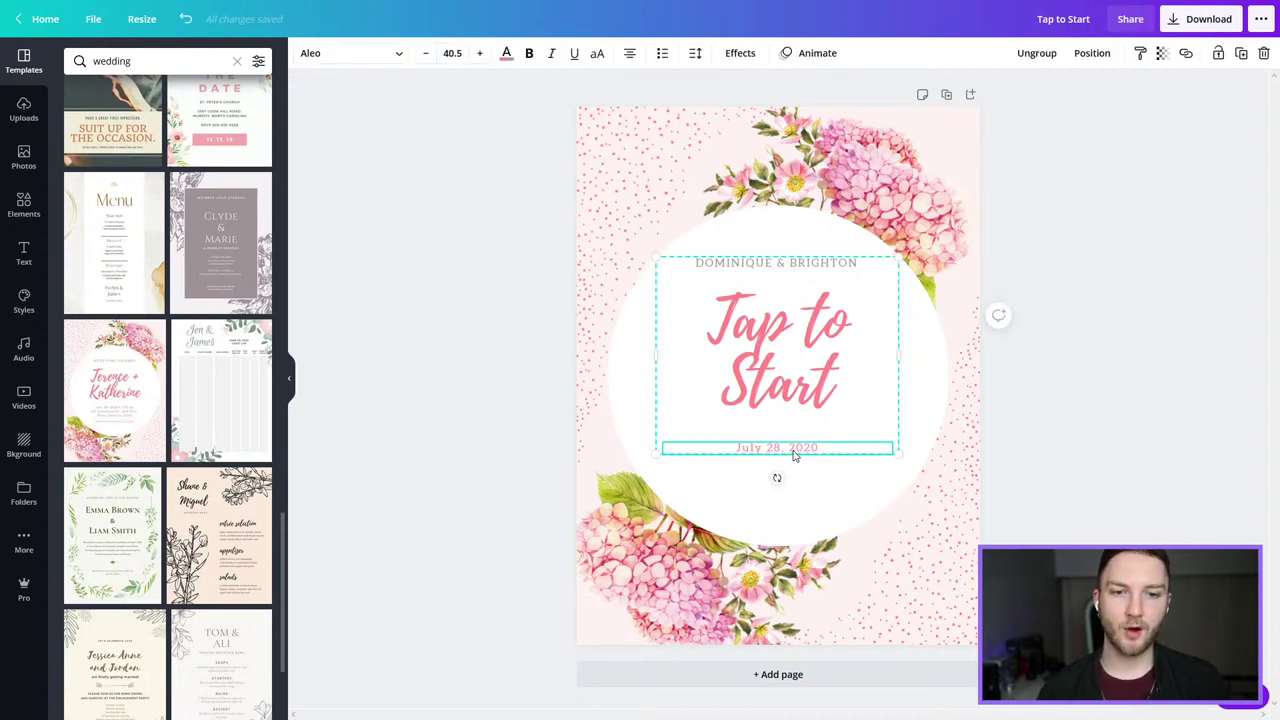
left_click_drag(794, 452, 792, 462)
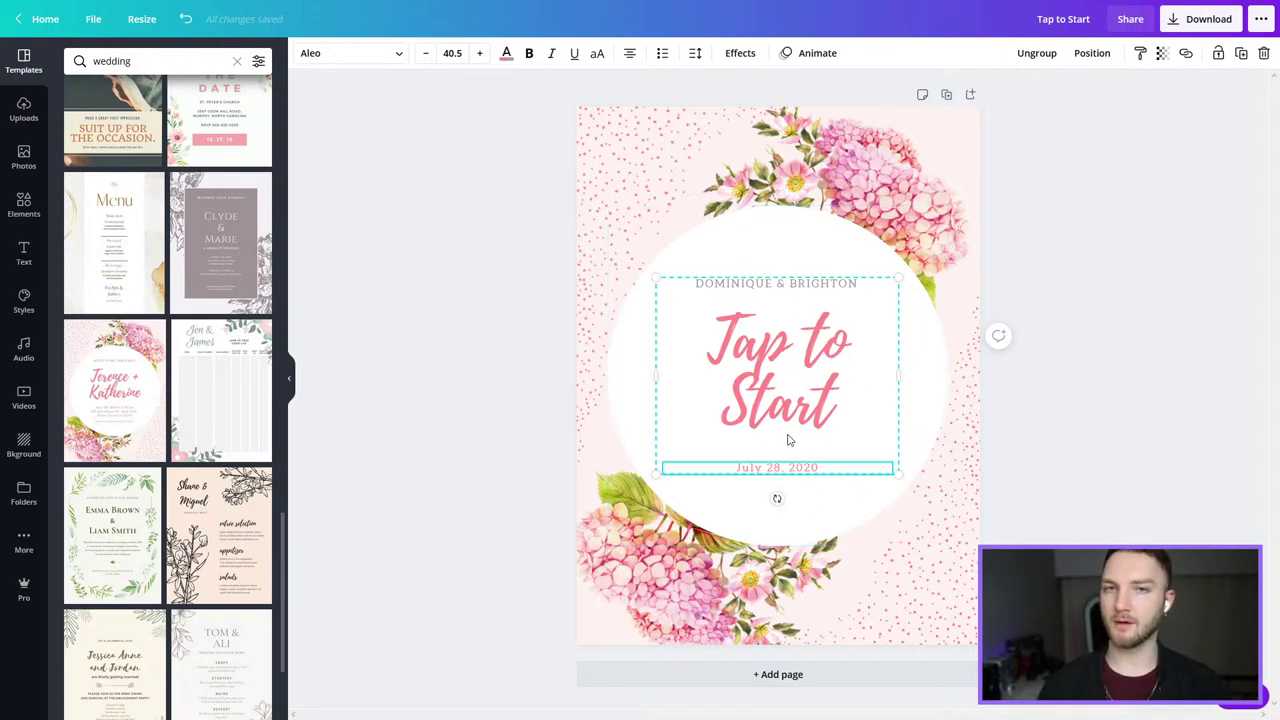
left_click(1135, 367)
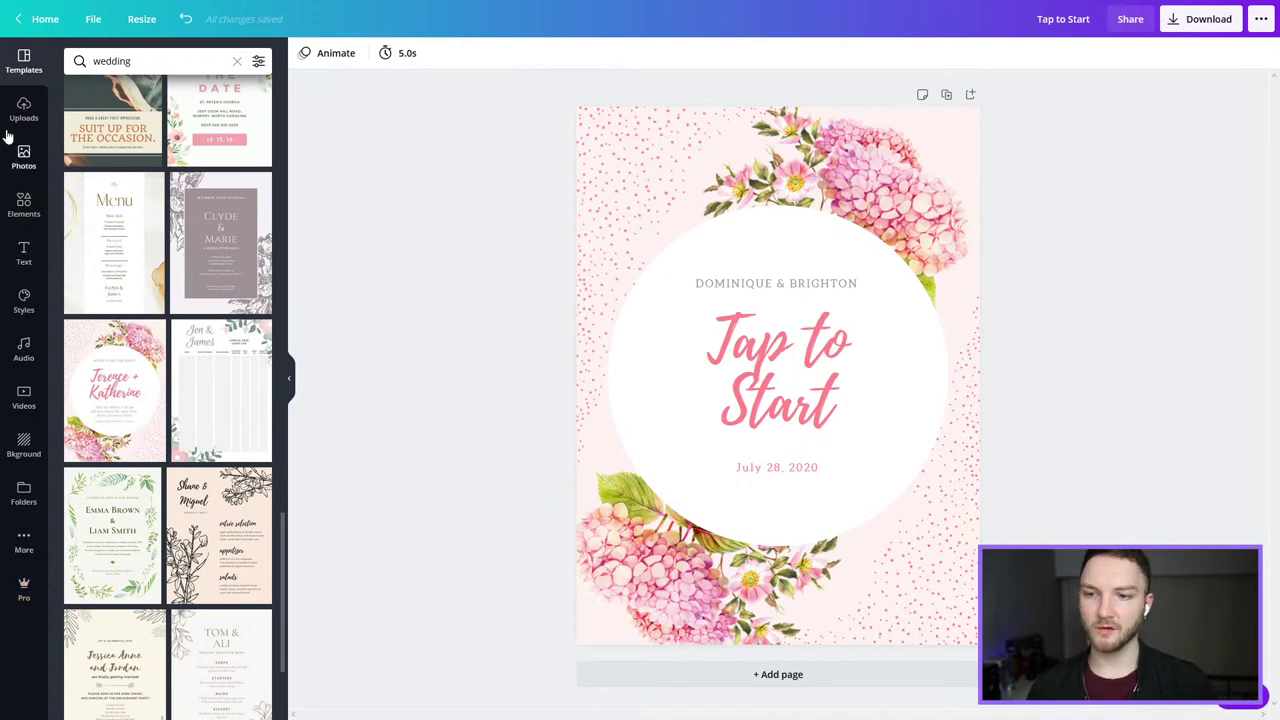
Step: Try out the heart-shaped leaf from the Bold Foliage elements over the text, and remove it from the page
left_click(24, 205)
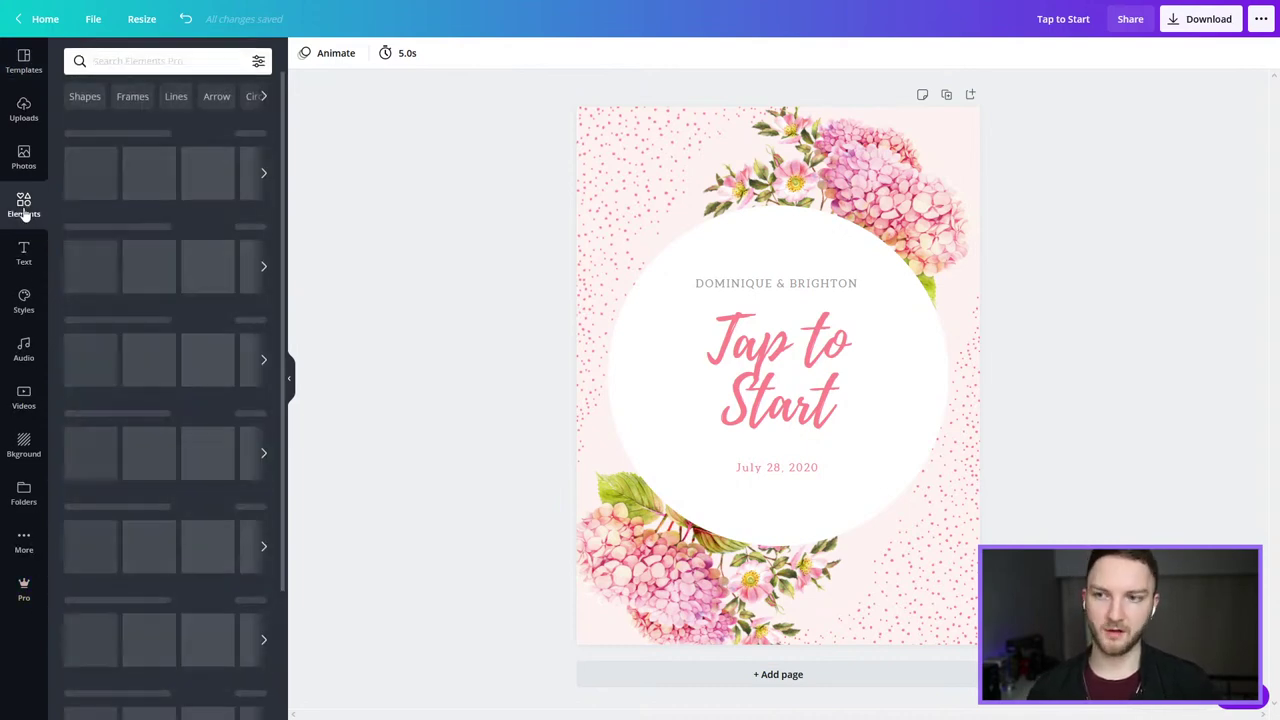
scroll(183, 295, "down", 4)
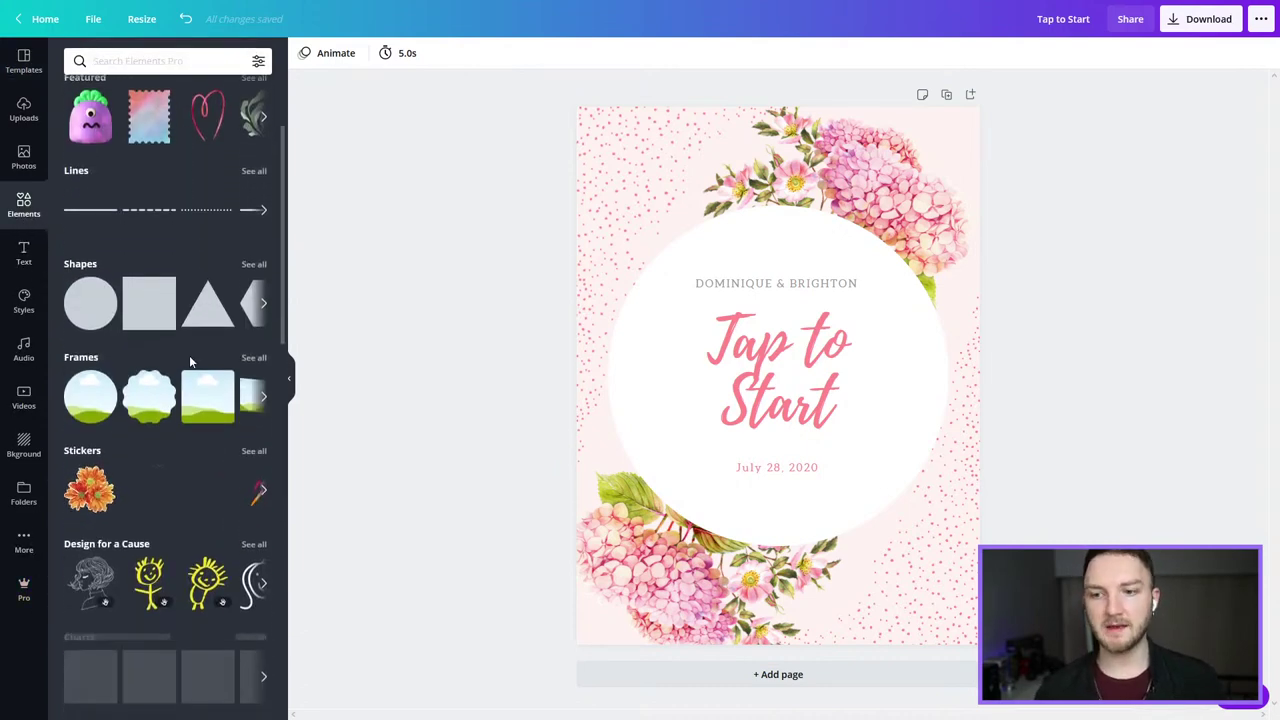
scroll(168, 407, "down", 5)
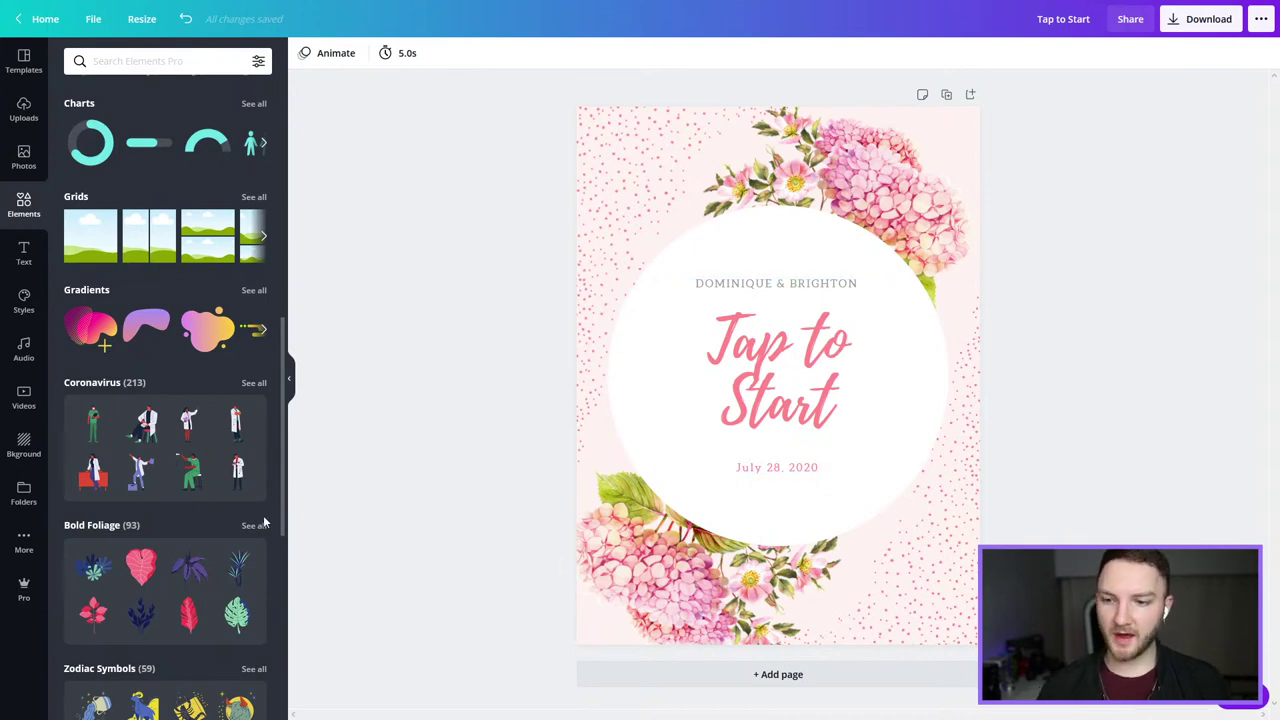
left_click(143, 570)
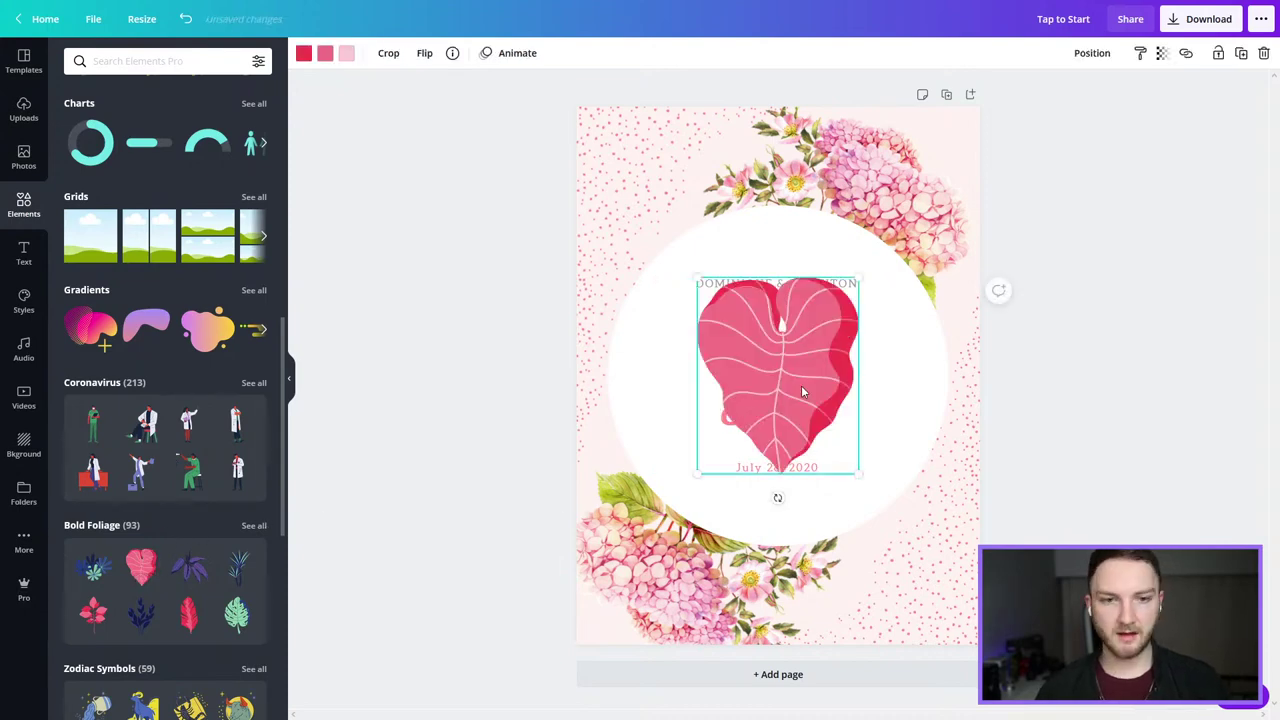
left_click_drag(801, 390, 856, 372)
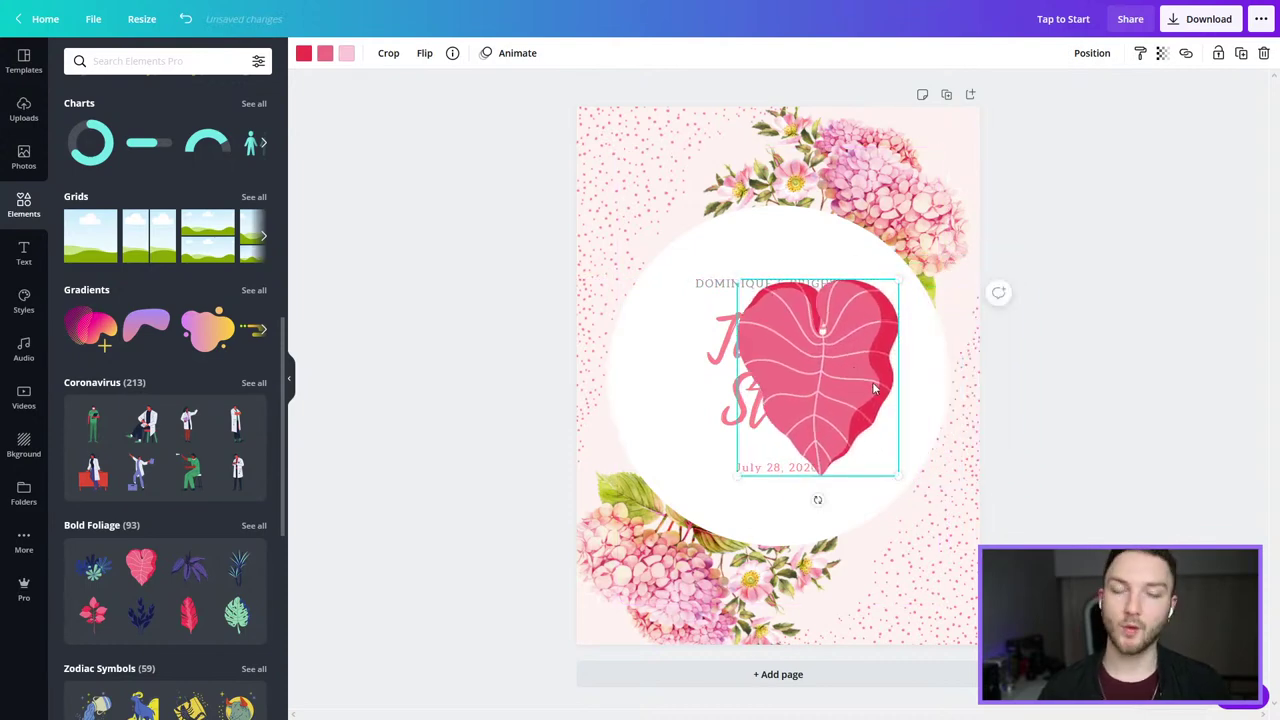
key("Delete")
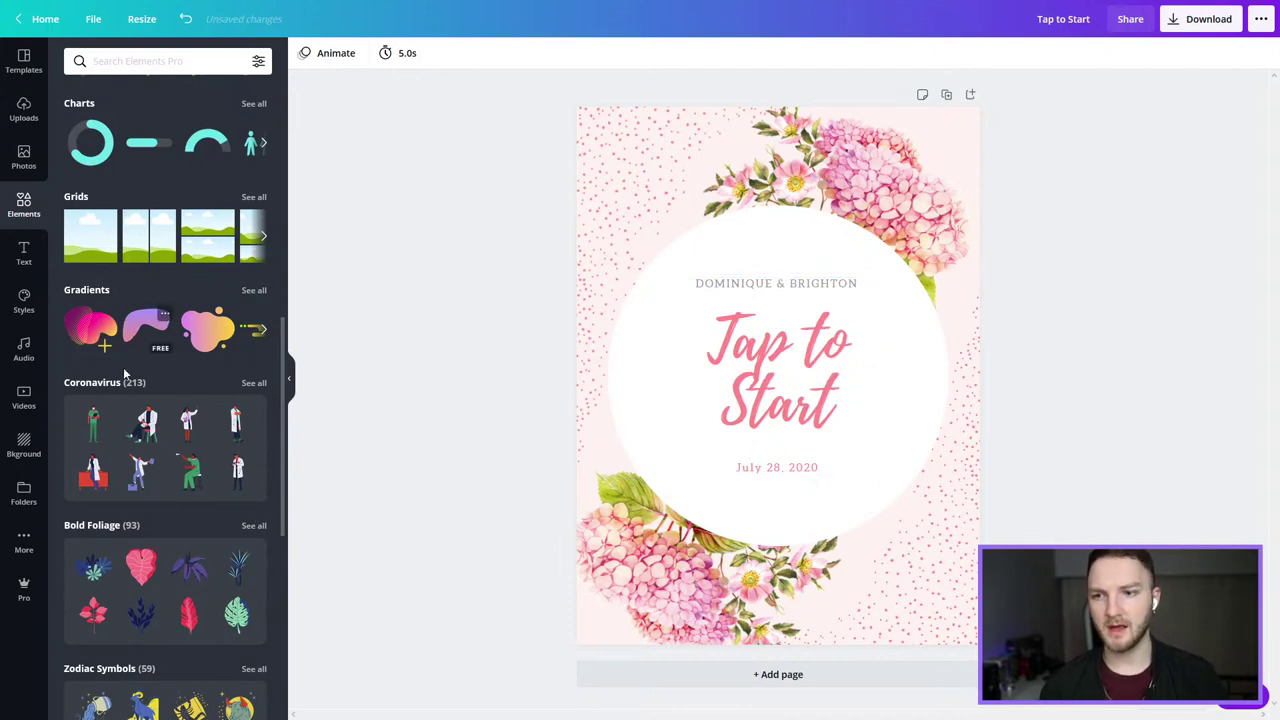
scroll(123, 367, "down", 3)
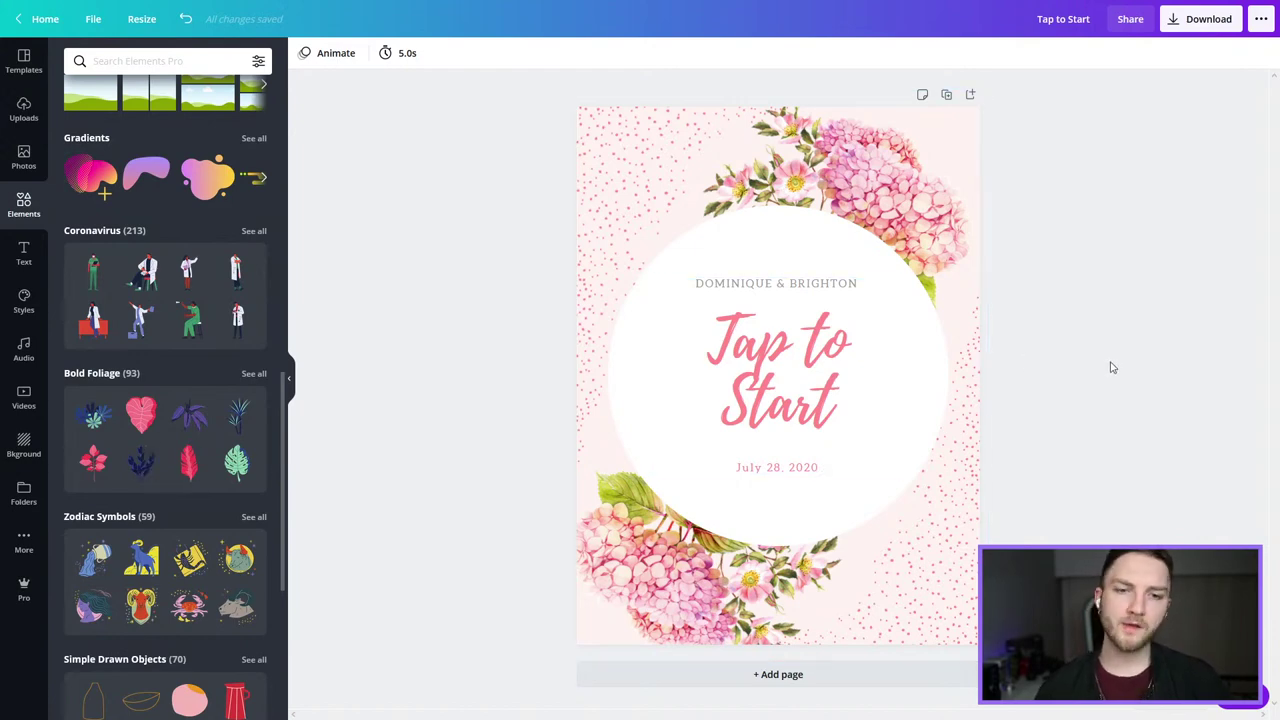
Step: Download the Tap to Start design as a PNG at 2048 × 2732 px and dismiss the confirmation
left_click(1224, 24)
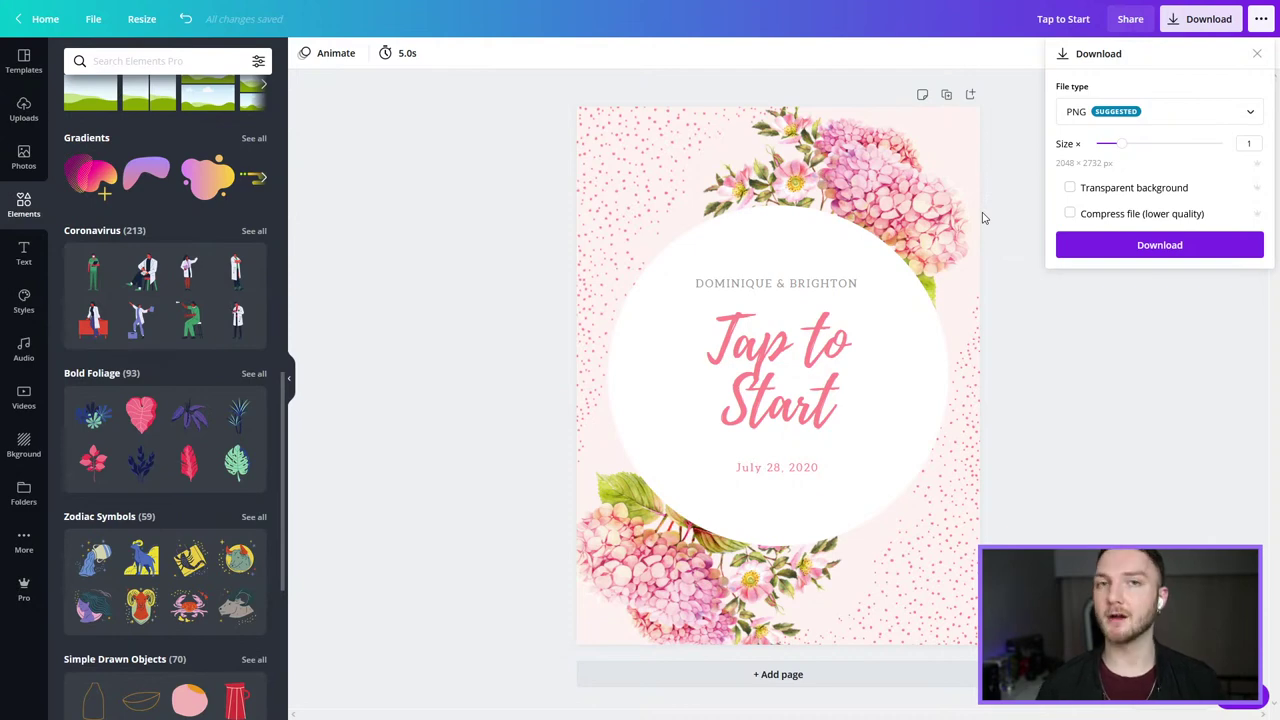
left_click(1179, 248)
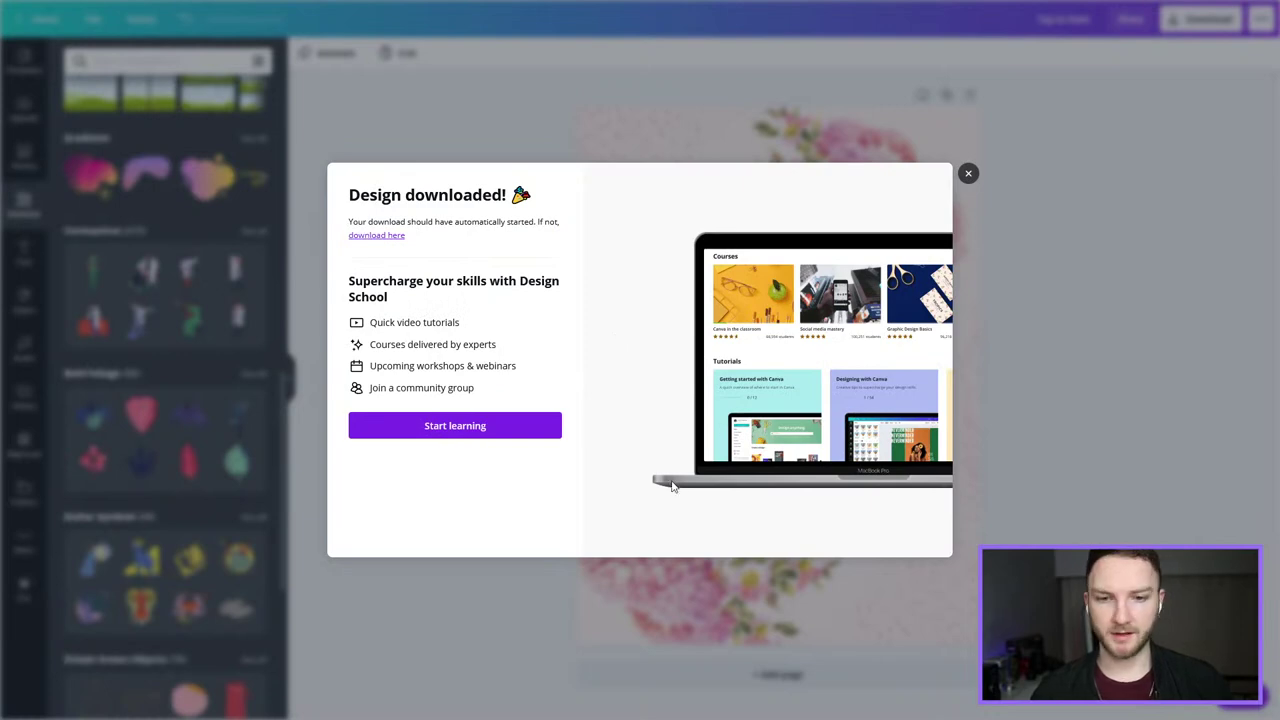
left_click(967, 174)
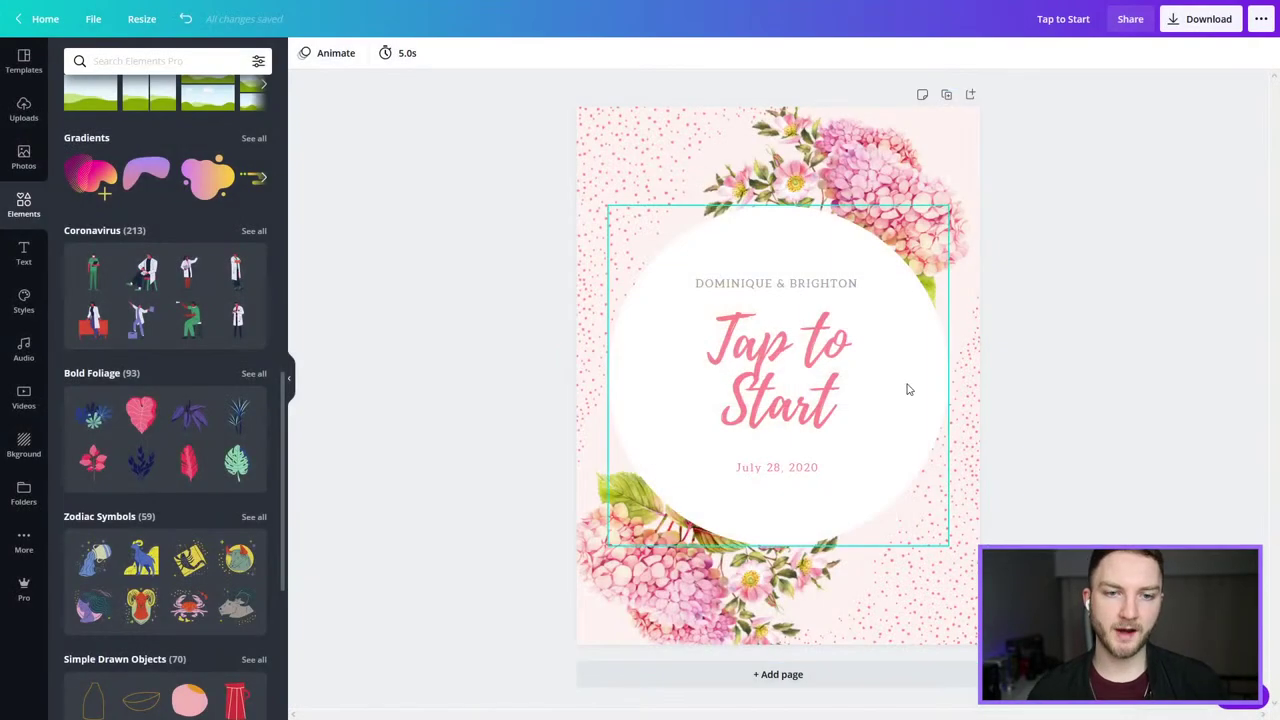
Step: Delete the "Tap to Start" heading, the couple's names line and the date from the white circle
left_click(799, 358)
key("Delete")
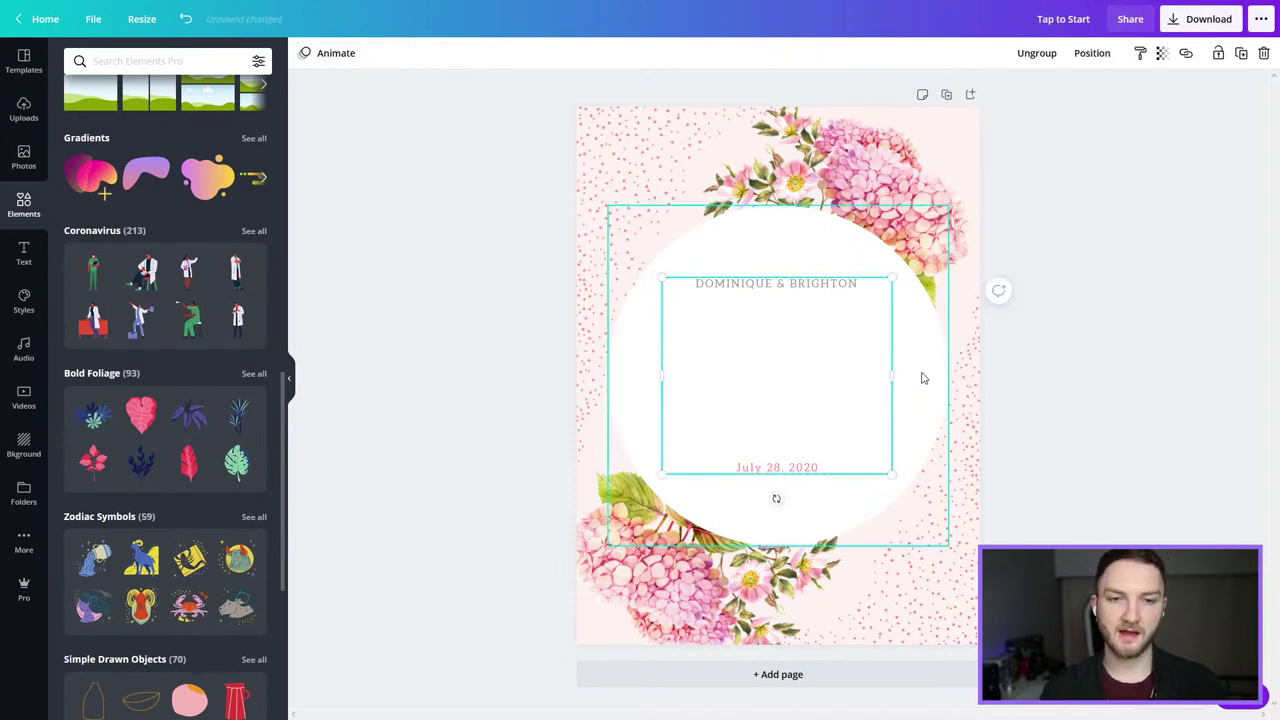
left_click(826, 289)
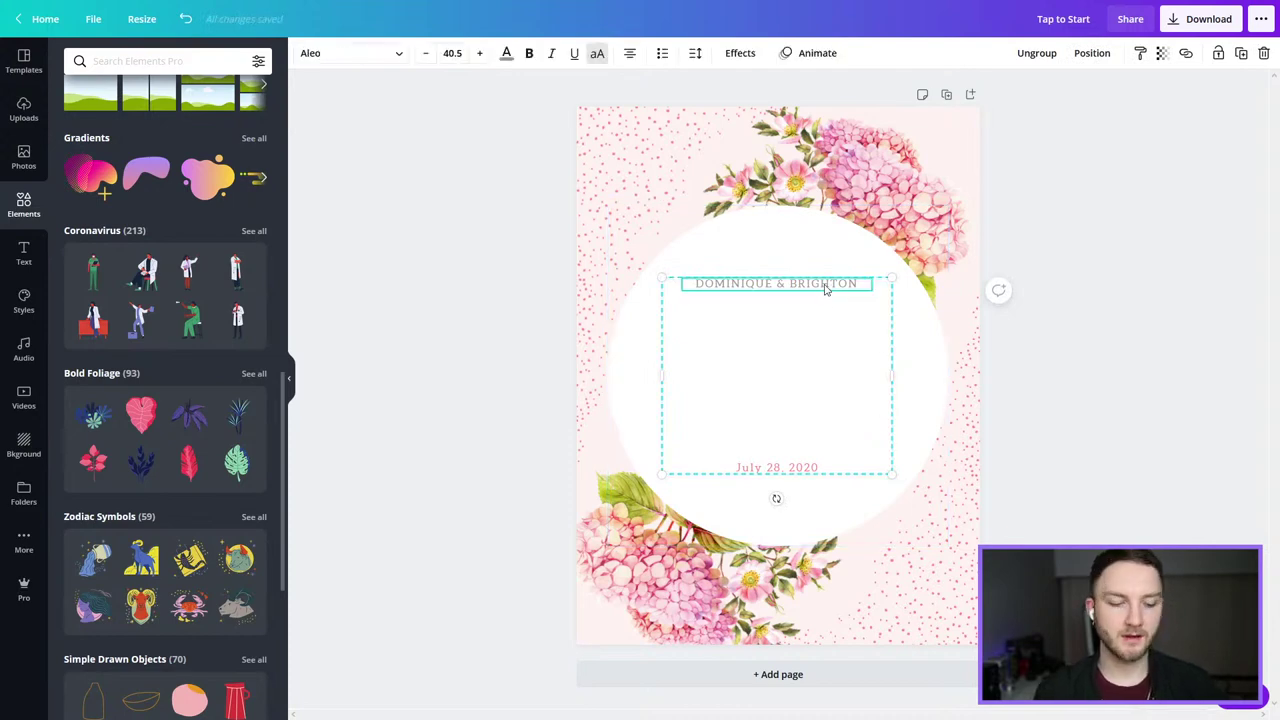
key("Delete")
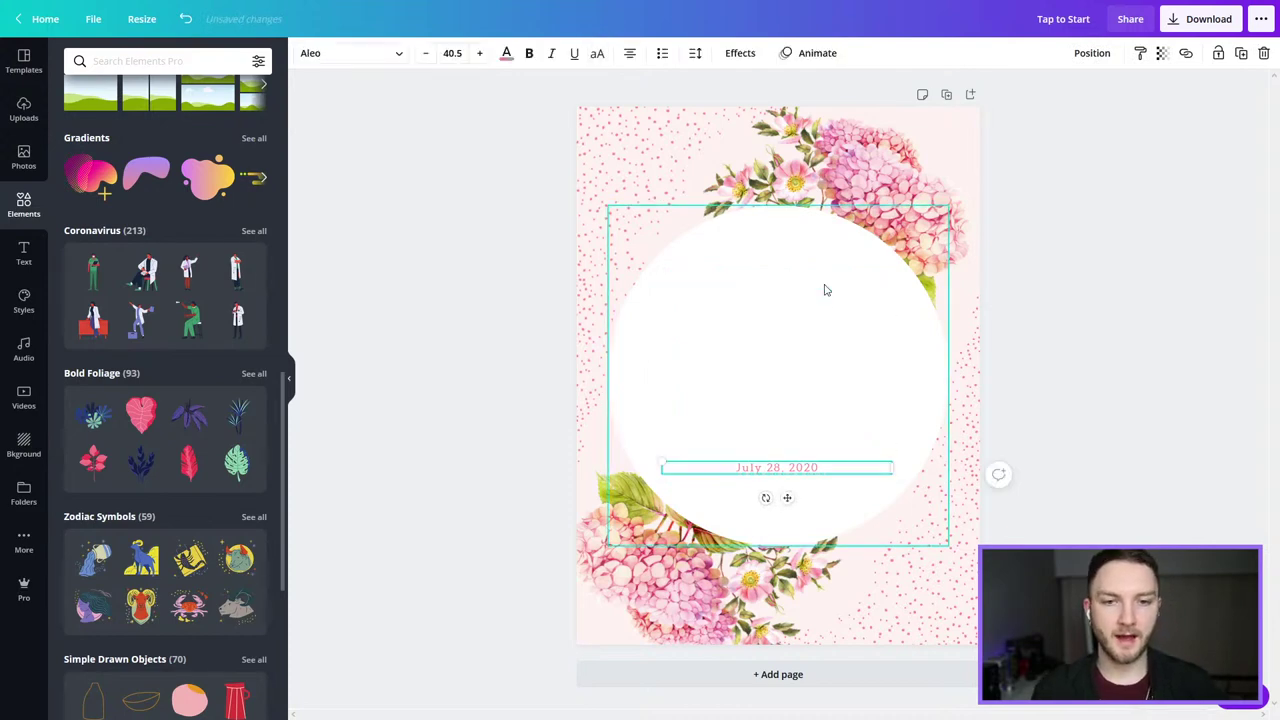
left_click(835, 478)
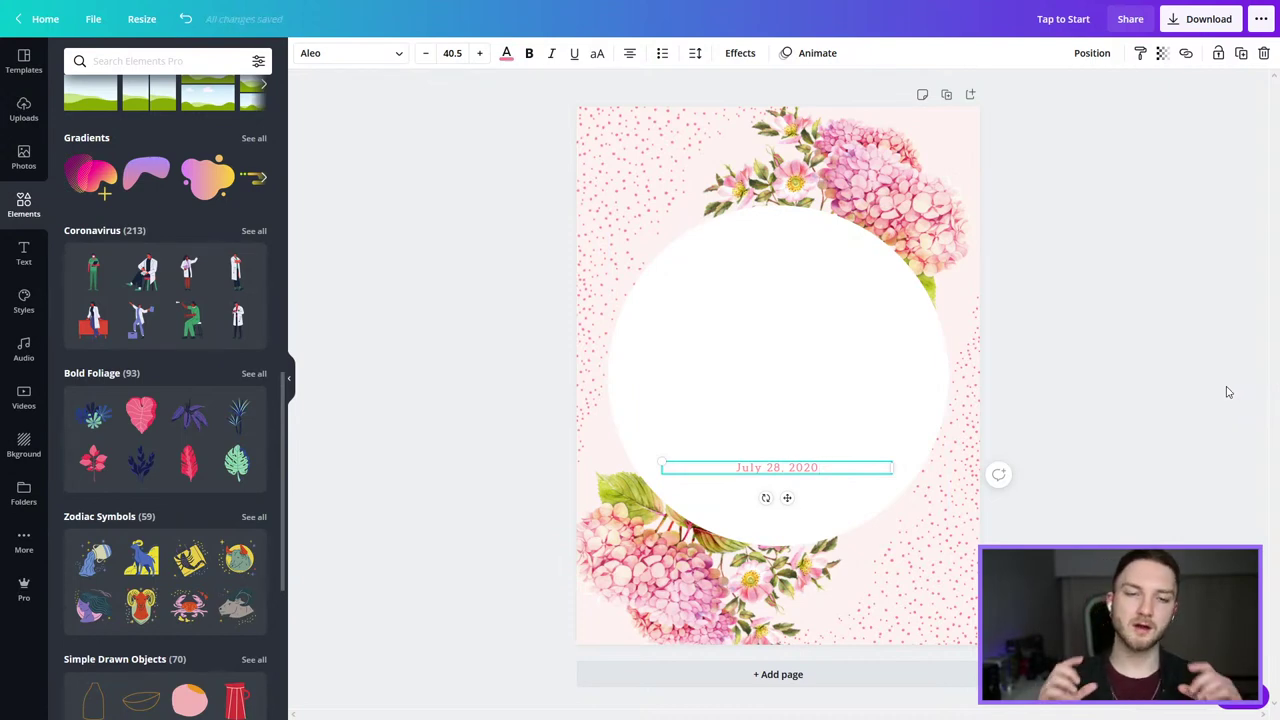
left_click(951, 466)
left_click(811, 478)
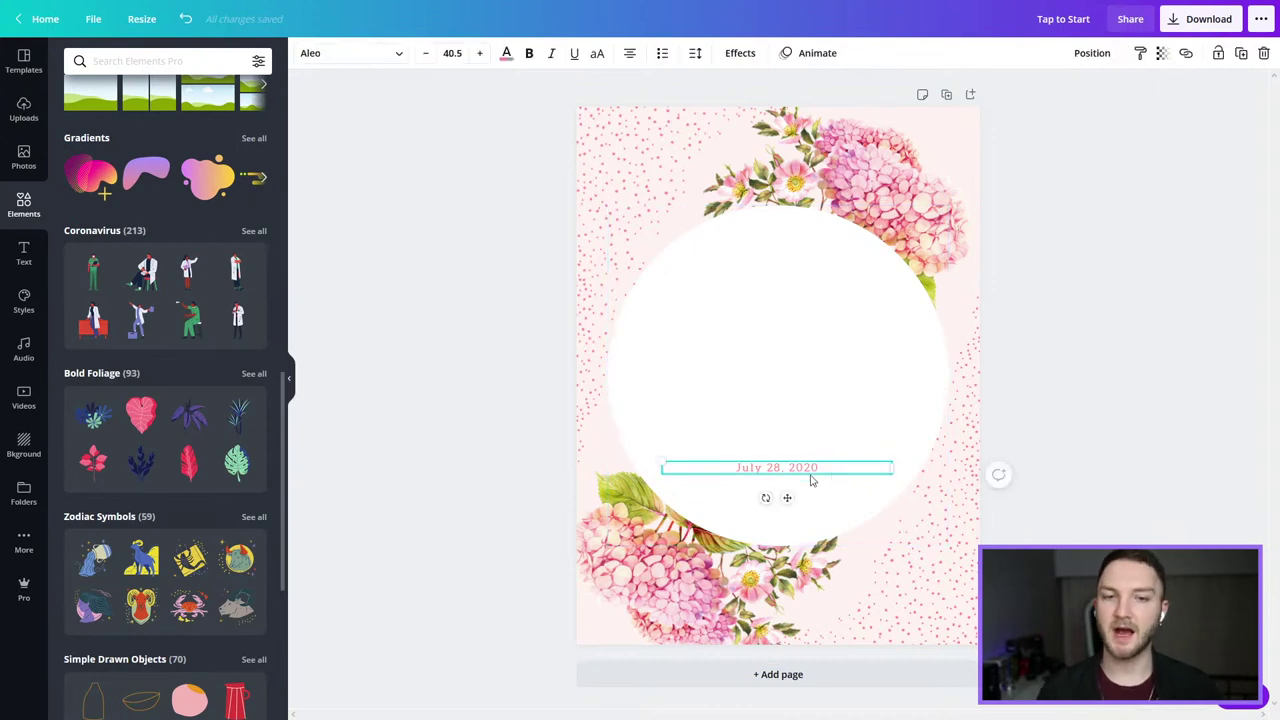
key("Delete")
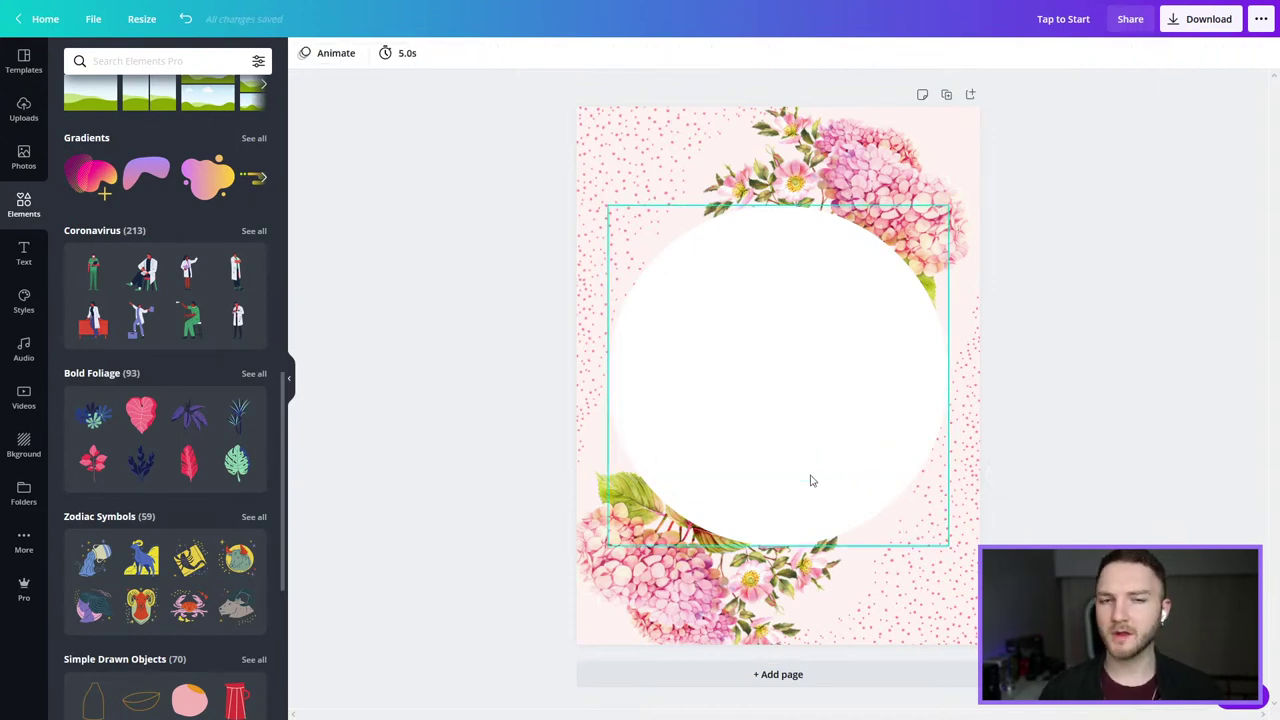
Step: Download the text-free background design as a PNG at 2048 × 2732 px and dismiss the confirmation
left_click(1203, 20)
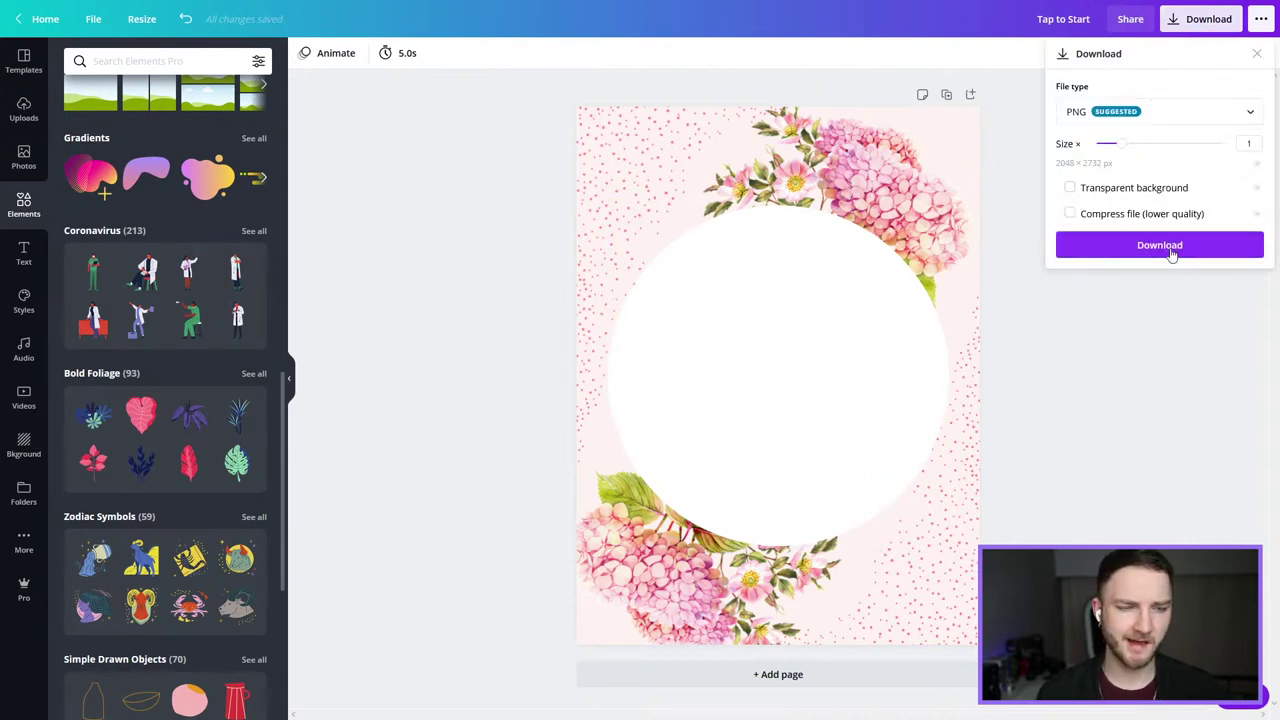
left_click(1160, 246)
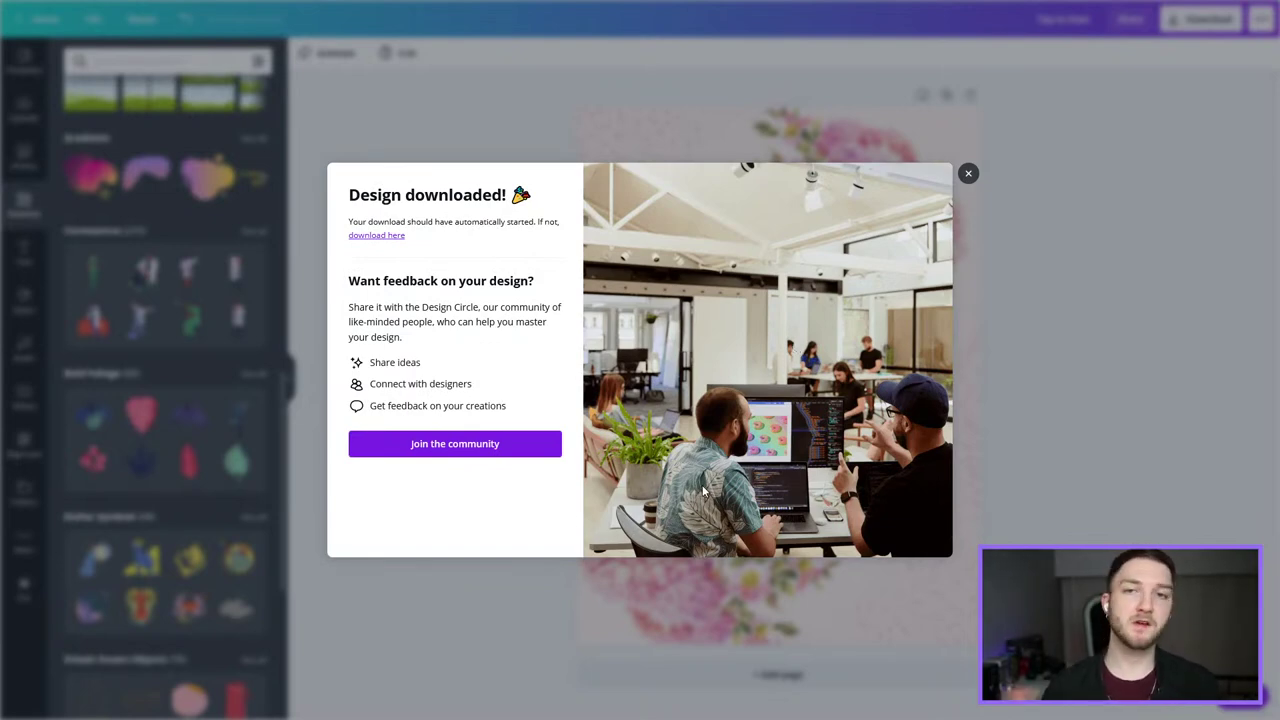
left_click(967, 174)
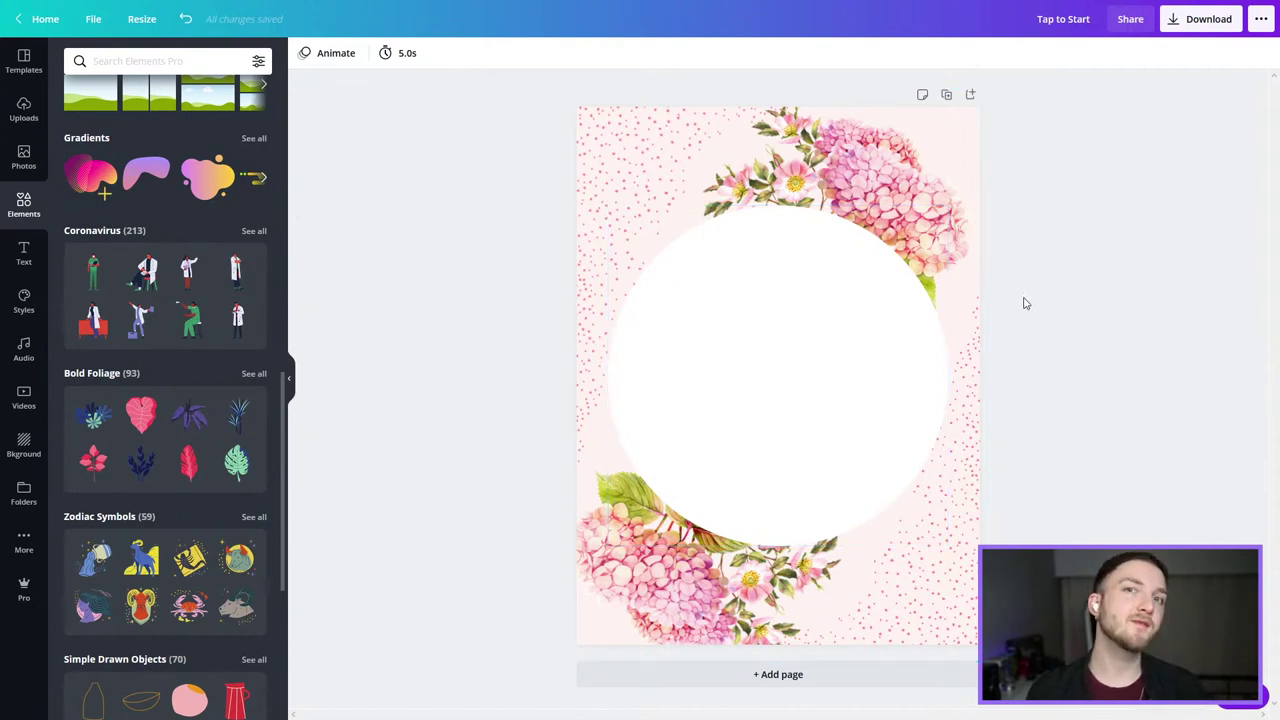
Step: Undo the text deletions and move the restored text group up to the upper part of the white circle
key("ctrl+z")
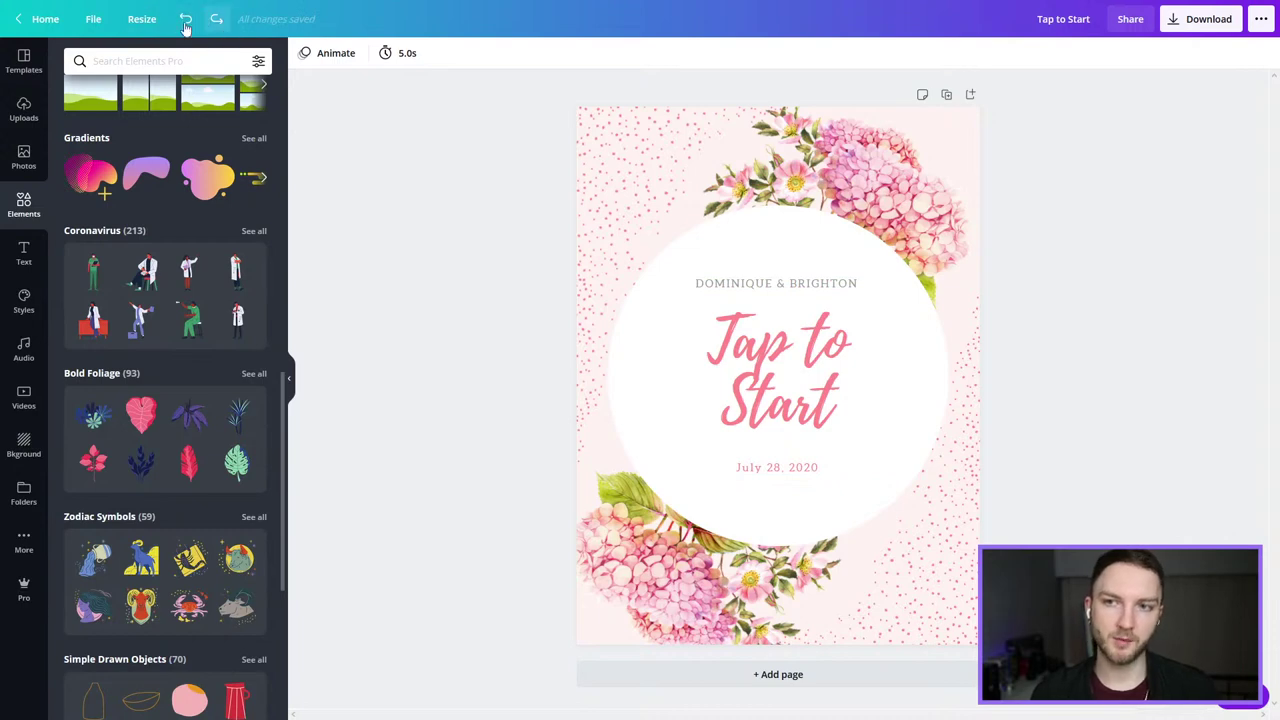
left_click(817, 285)
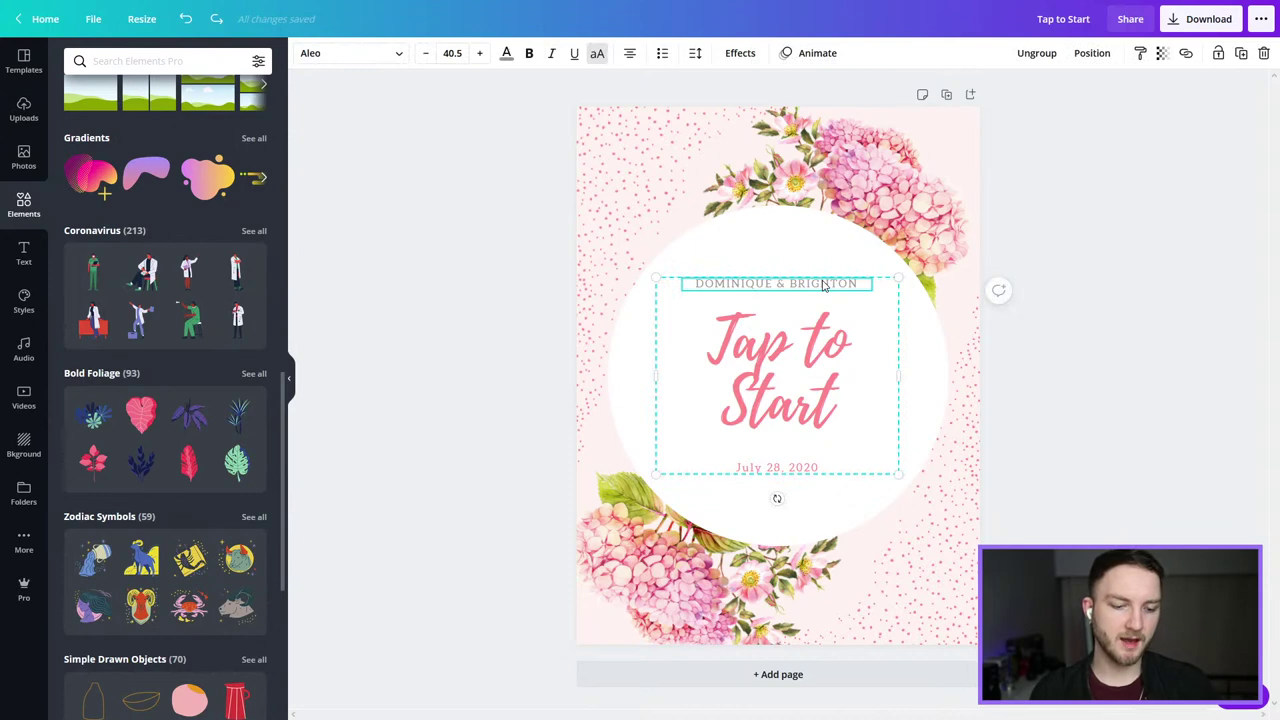
left_click_drag(822, 285, 820, 233)
Step: Delete the couple's names line above the "Tap to Start" heading
left_click(822, 233)
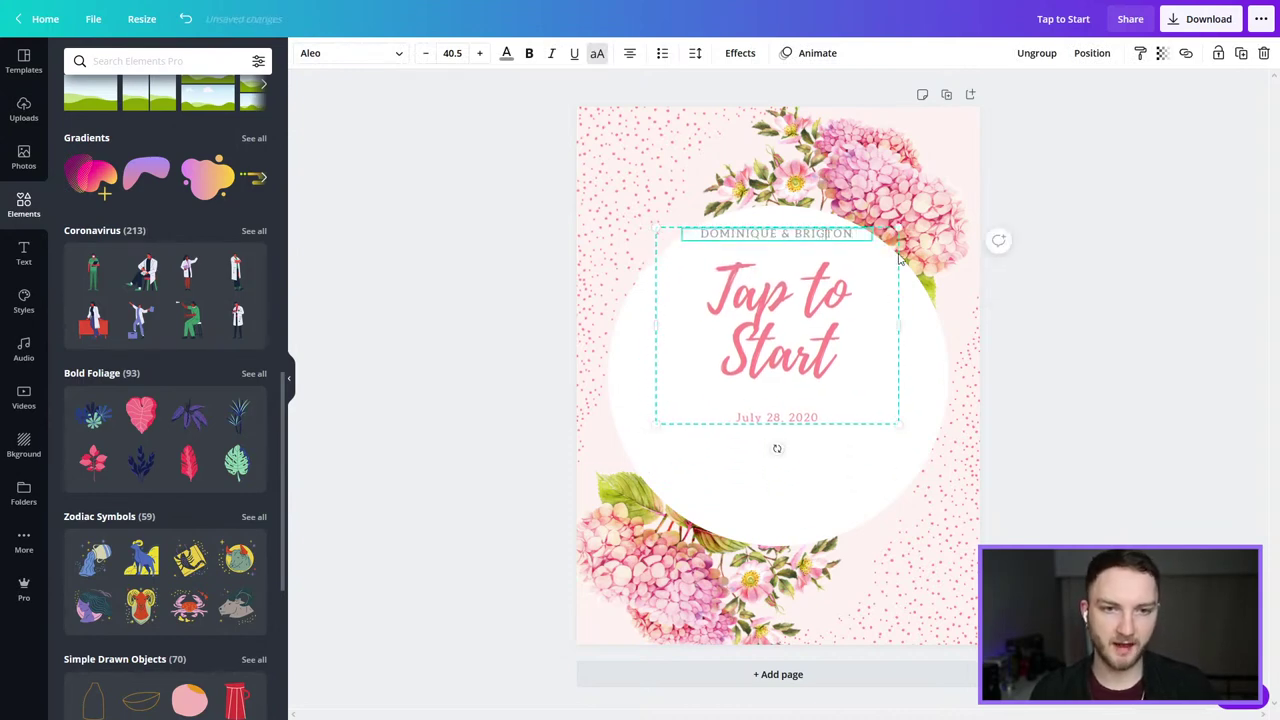
key("BackSpace")
left_click(841, 245)
left_click(830, 235)
key("Delete")
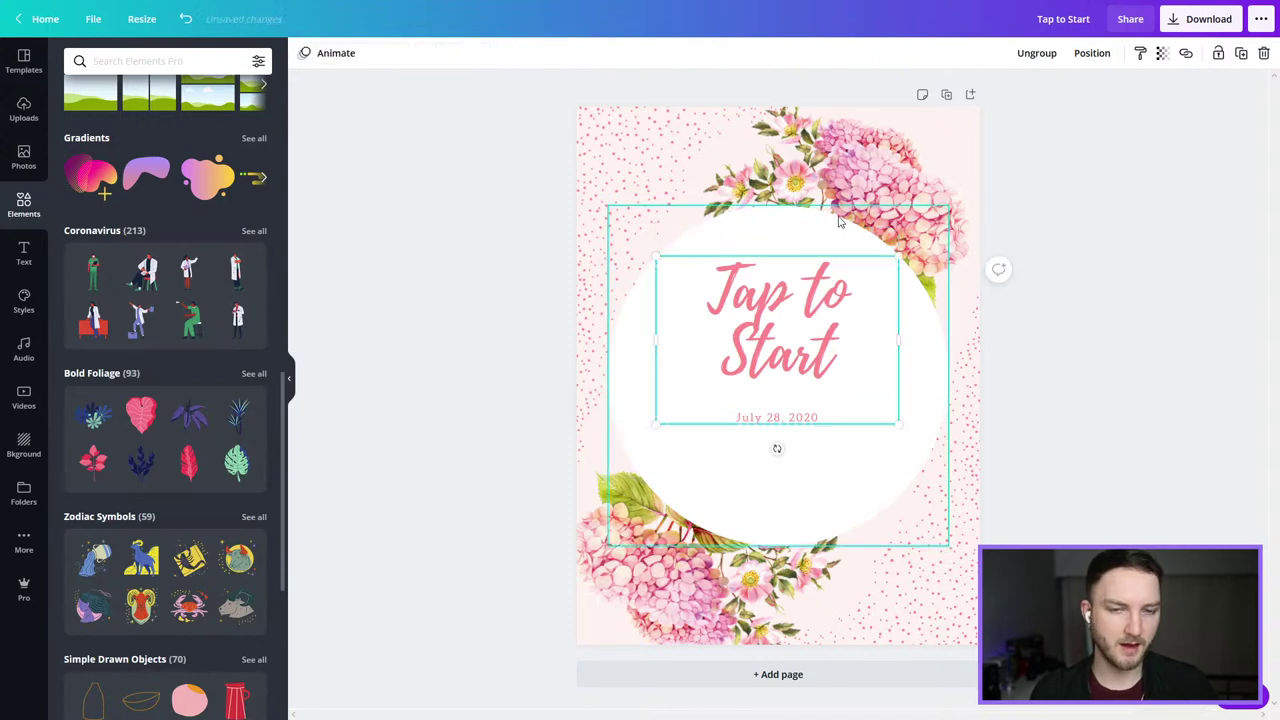
Step: Replace the "Tap to Start" heading text with "Disclaimer"
left_click(795, 311)
double_click(795, 311)
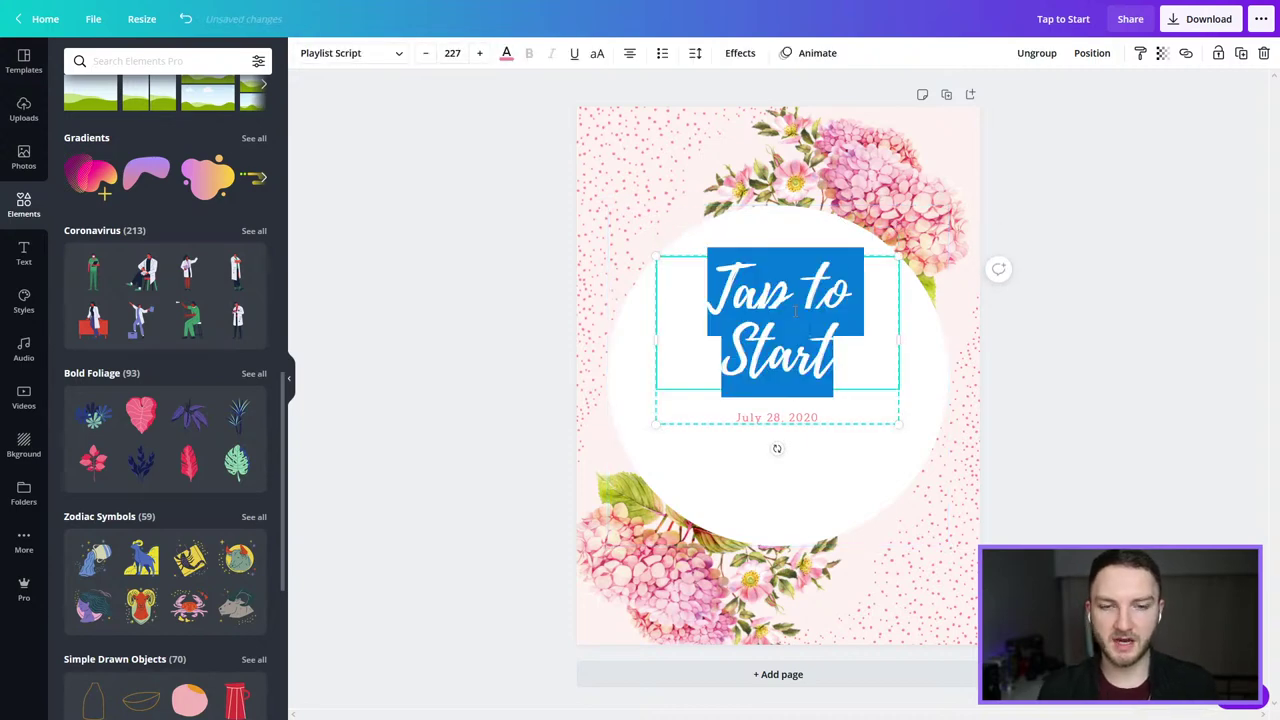
type("Disclaimer")
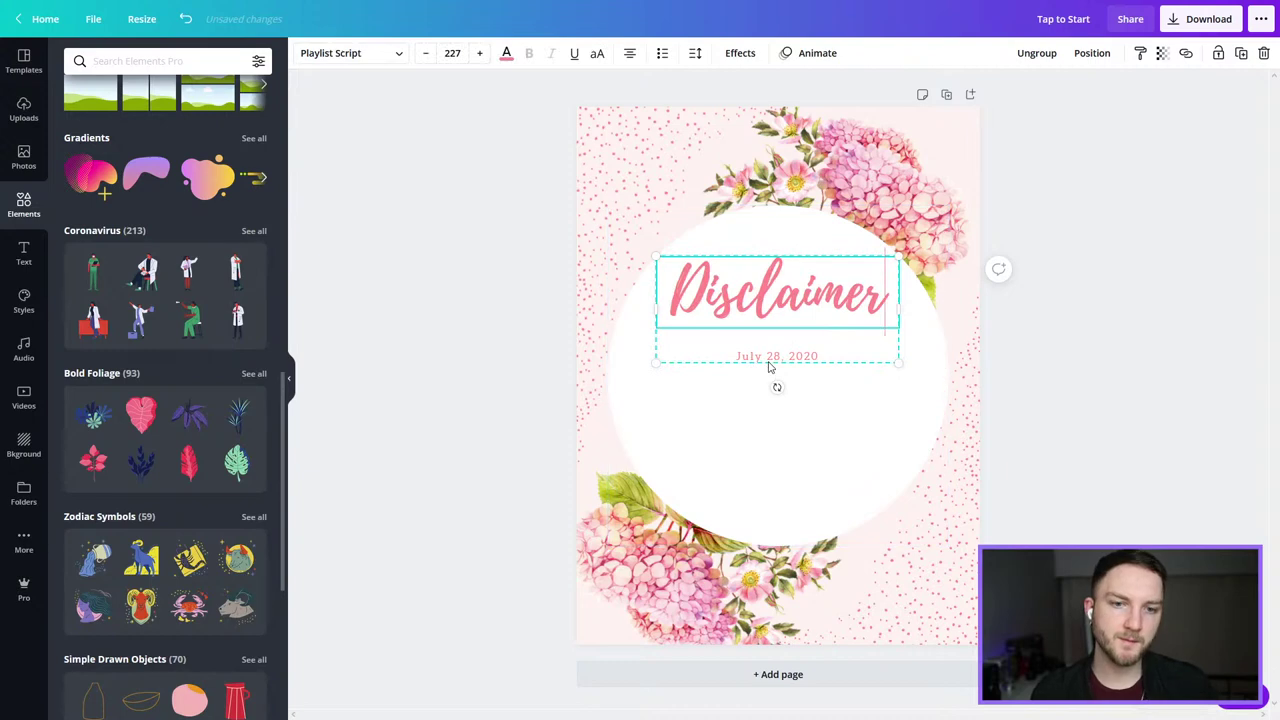
Step: Change the text color of the date line below the heading to the medium-dark gray from the default colors
left_click(772, 358)
double_click(774, 356)
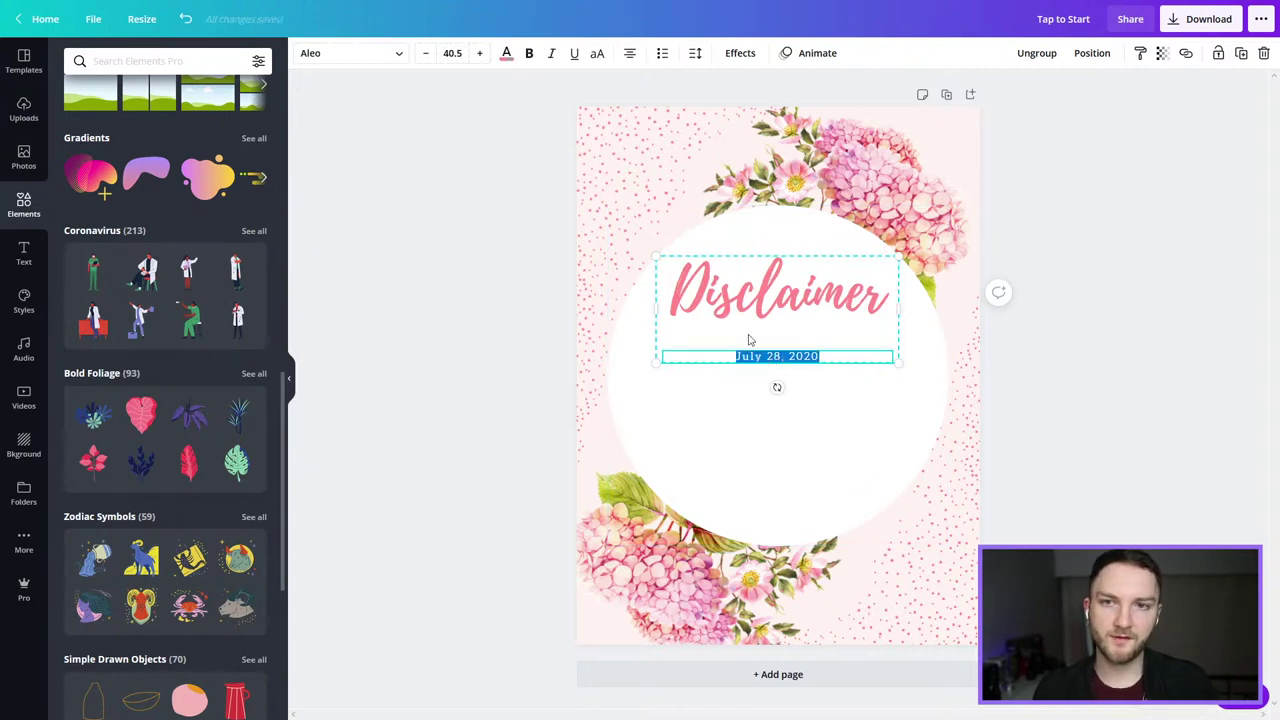
left_click(506, 53)
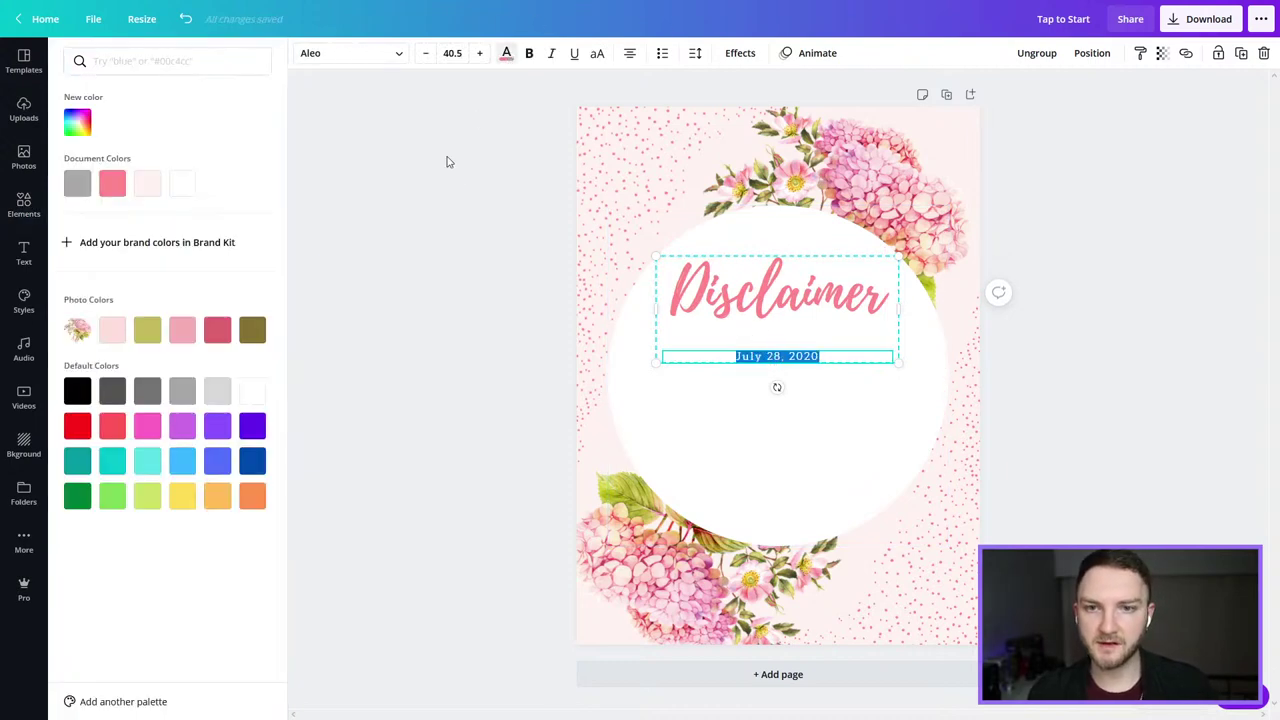
left_click(80, 186)
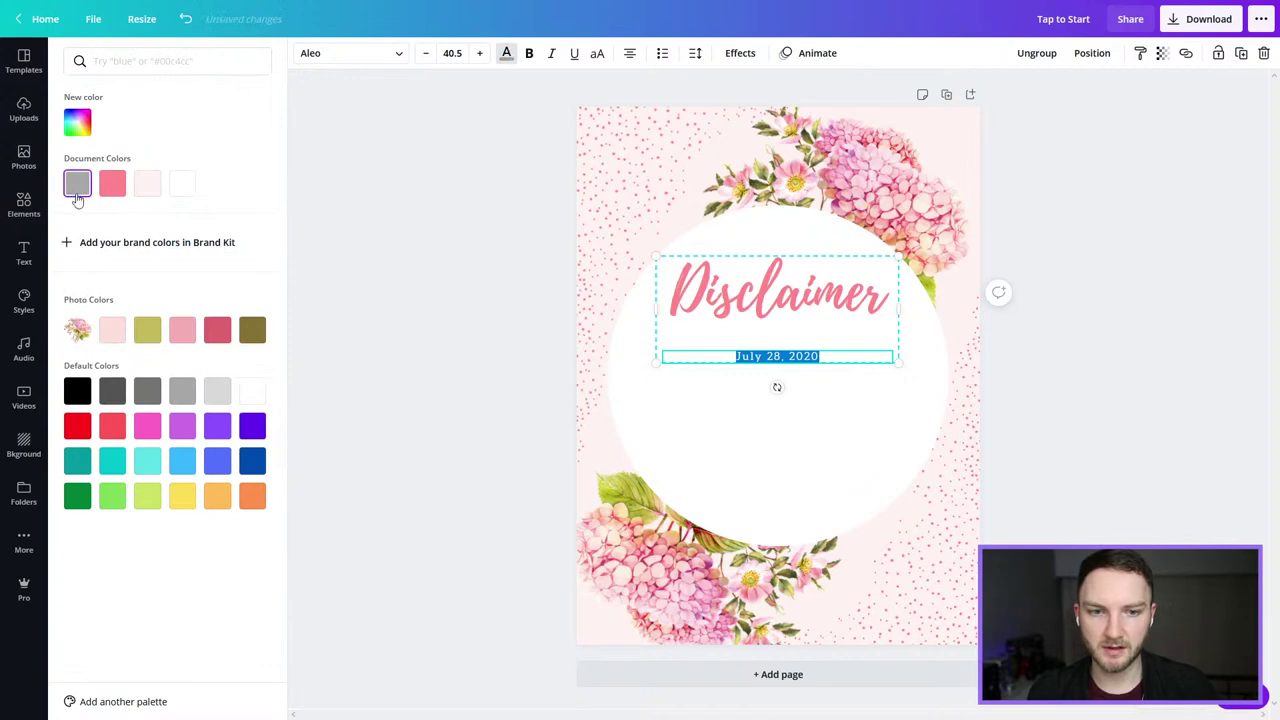
left_click(828, 354)
triple_click(829, 353)
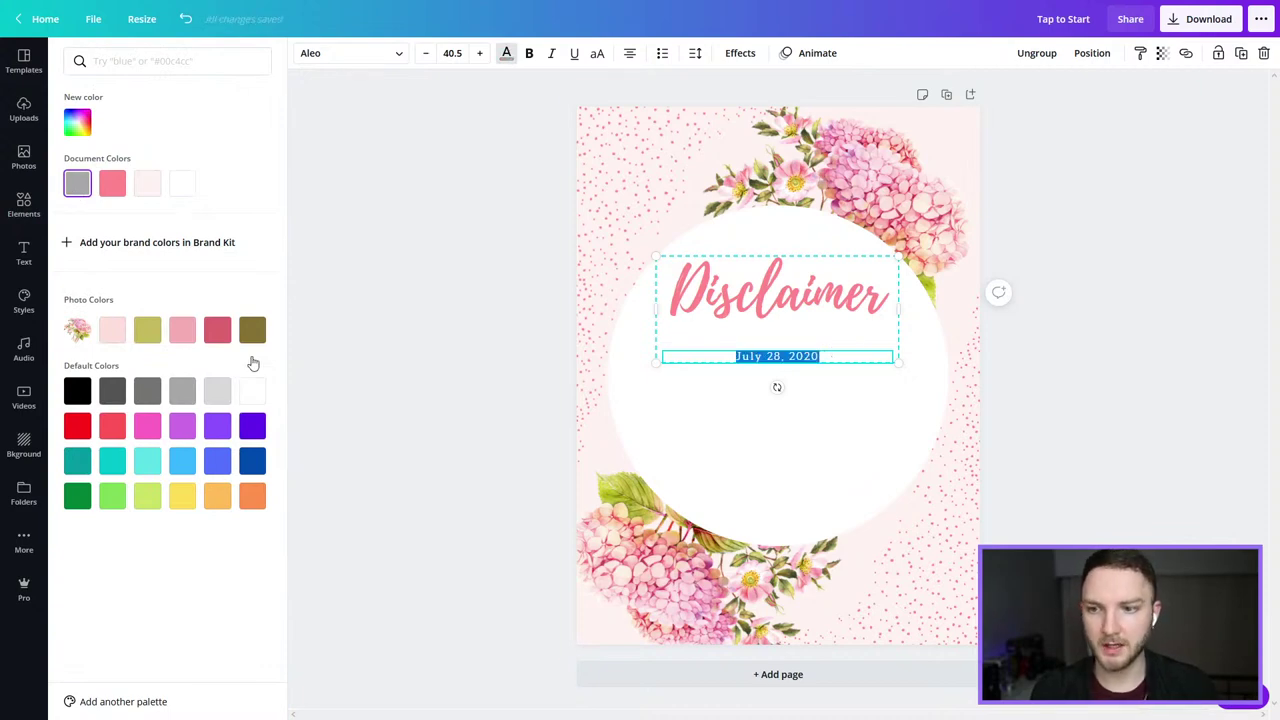
left_click(147, 391)
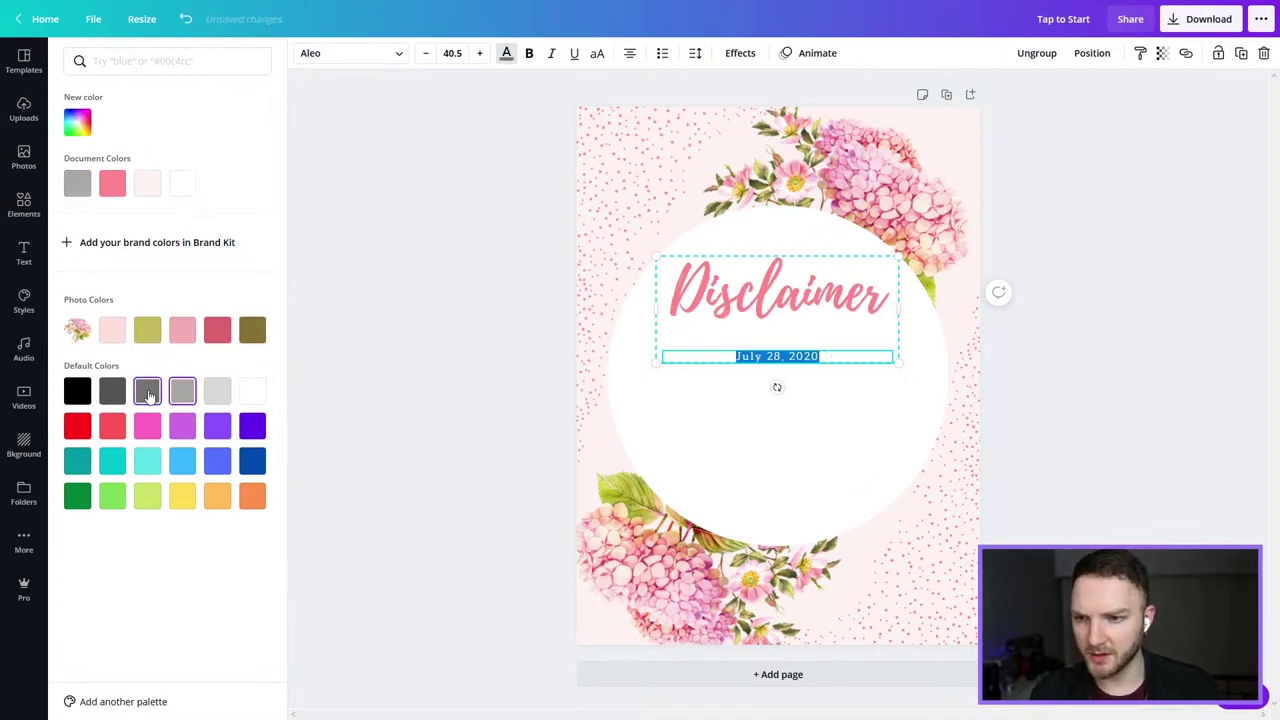
Step: Left-align the date line below the "Disclaimer" heading
left_click(828, 356)
left_click_drag(838, 360, 620, 350)
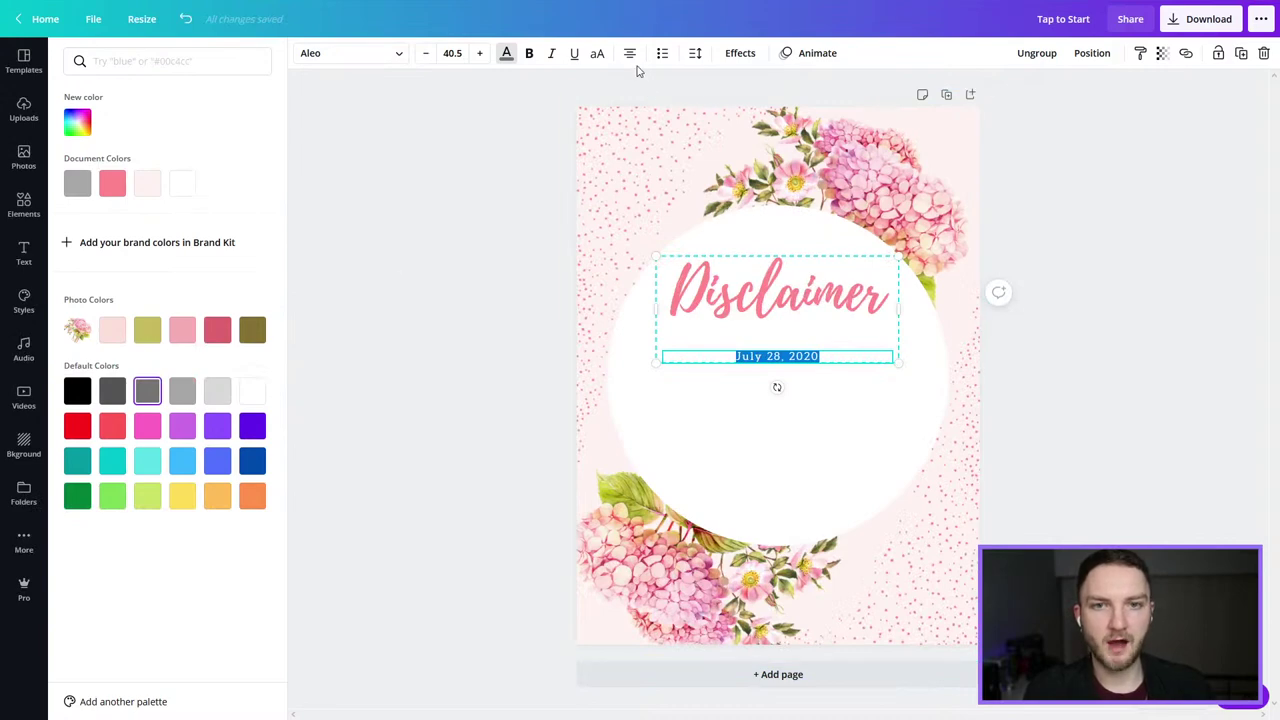
left_click(629, 53)
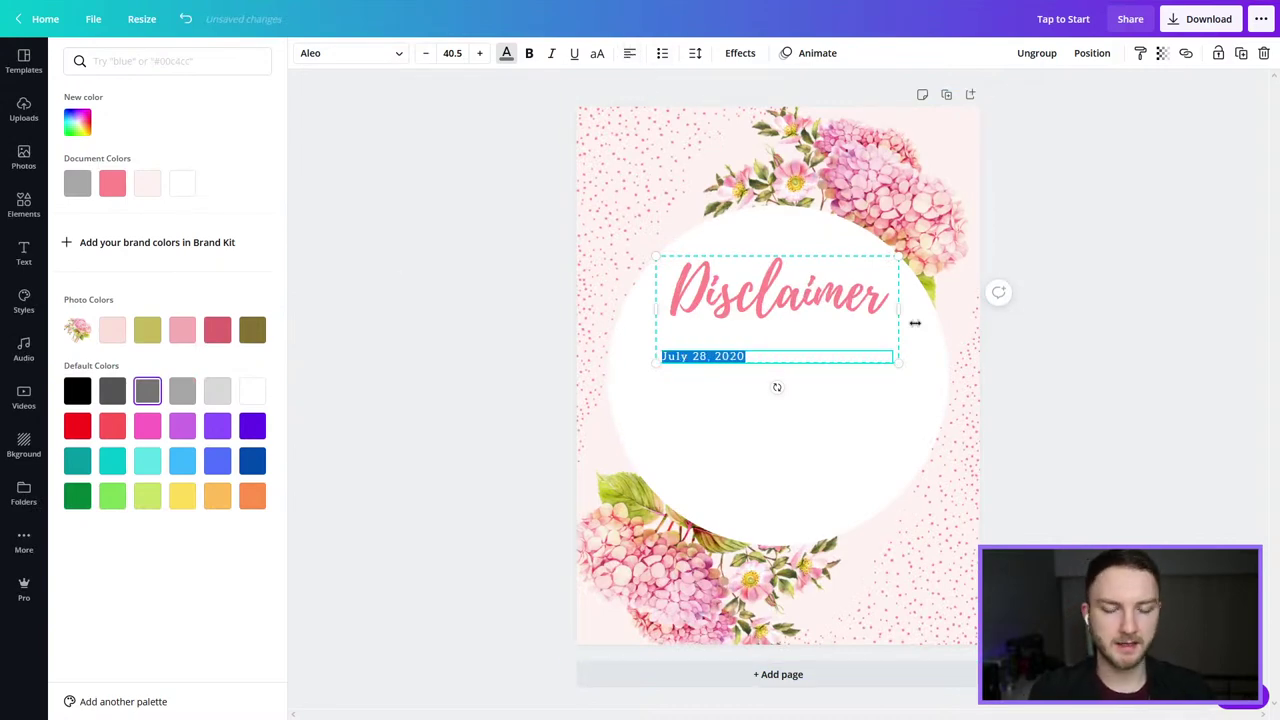
Step: Replace the date line below the heading with "This is my disclaimer. I can use your photos for marketing and advertising purposes"
type("This is my dis")
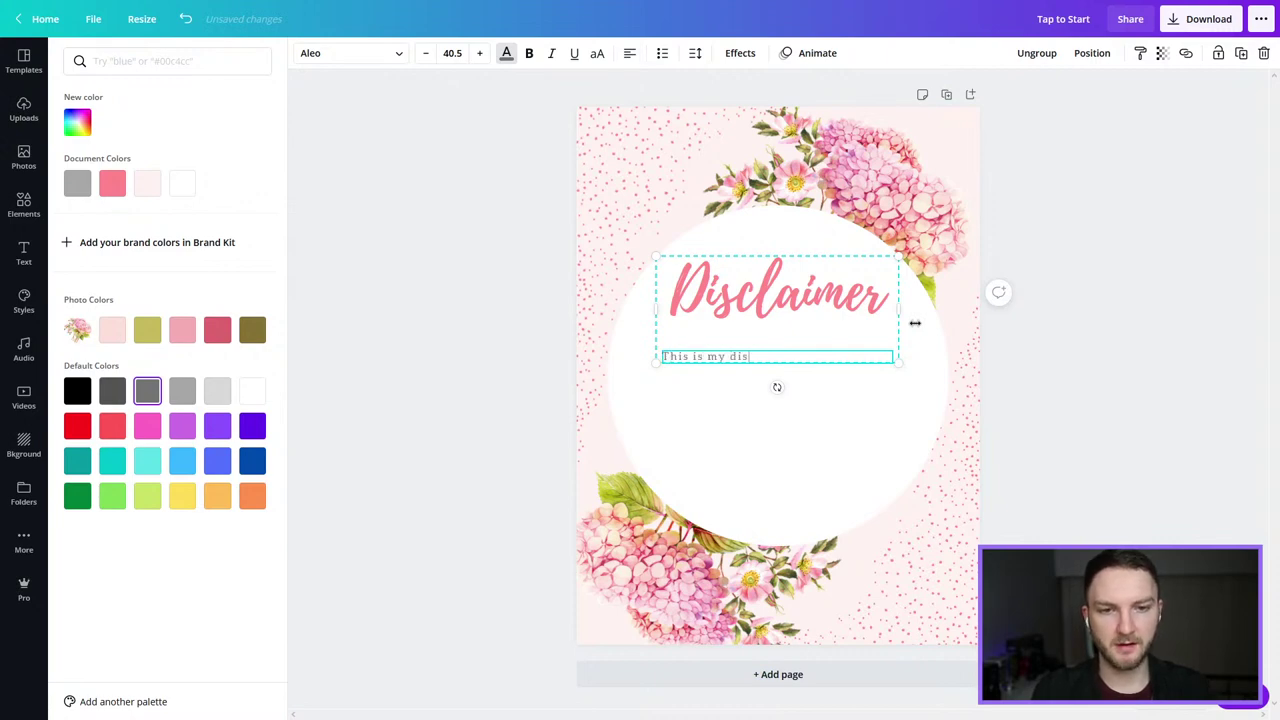
type("claimer. I can use ")
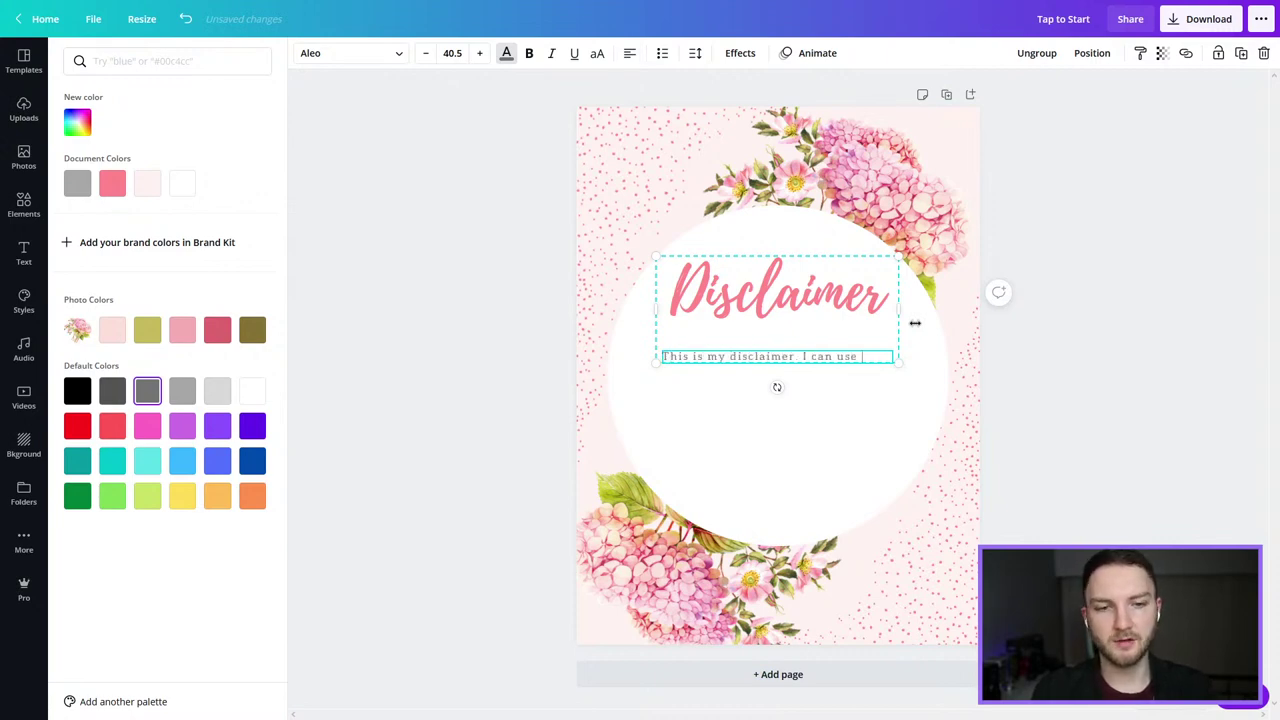
type("your pho")
key("BackSpace")
key("BackSpace")
key("BackSpace")
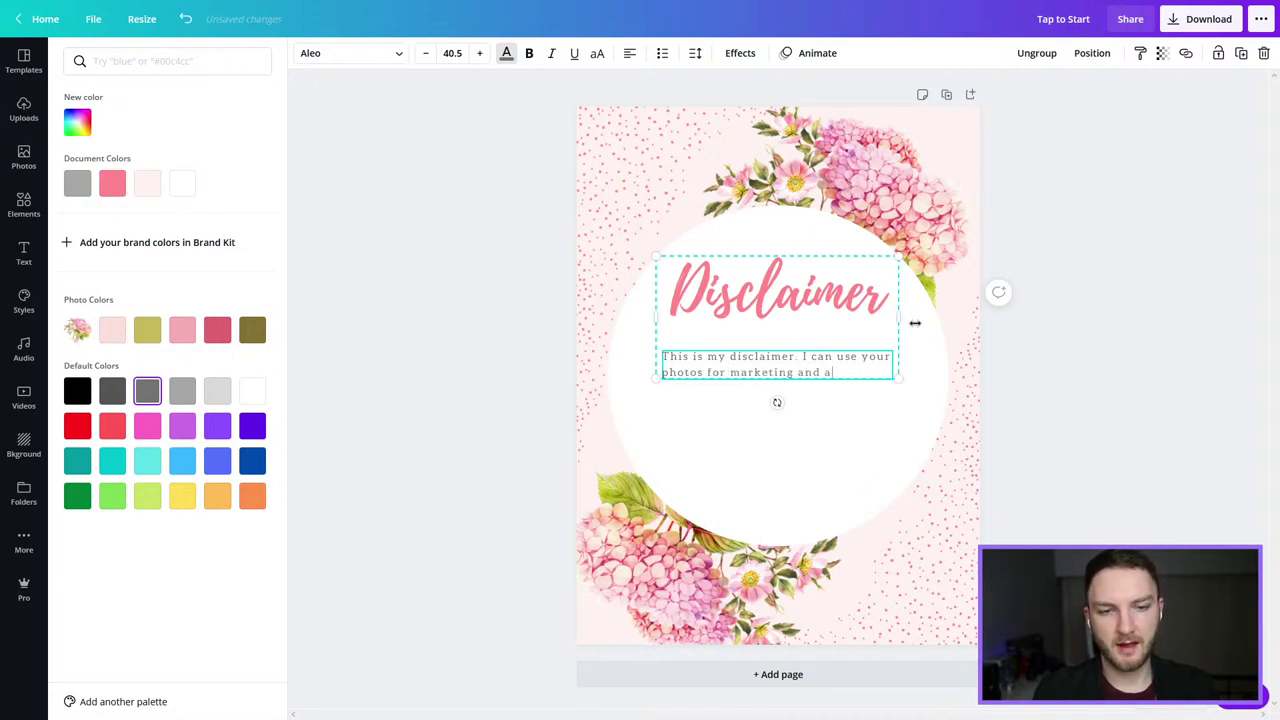
type("ising purposes")
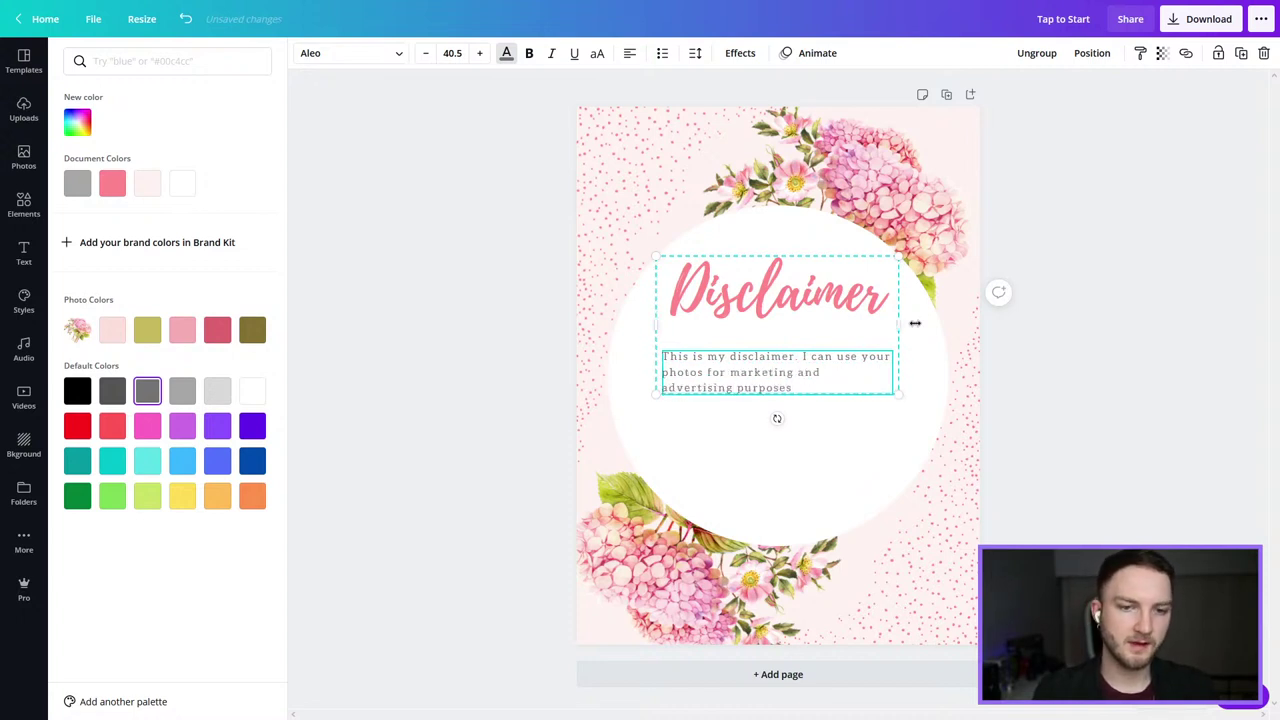
Step: Append to the disclaimer paragraph ". If you agree to these terms and conditions, press "I agree" to continue to taking your photo."
type(". If you agree to")
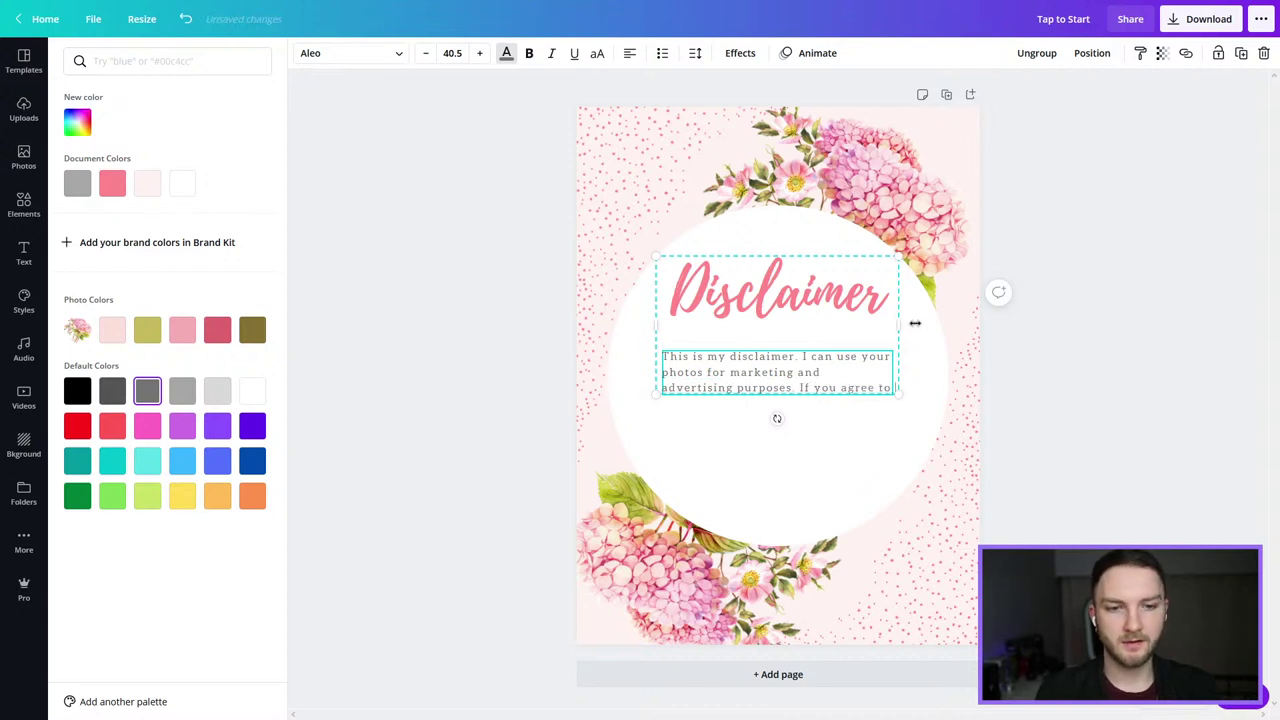
type(" these terms a")
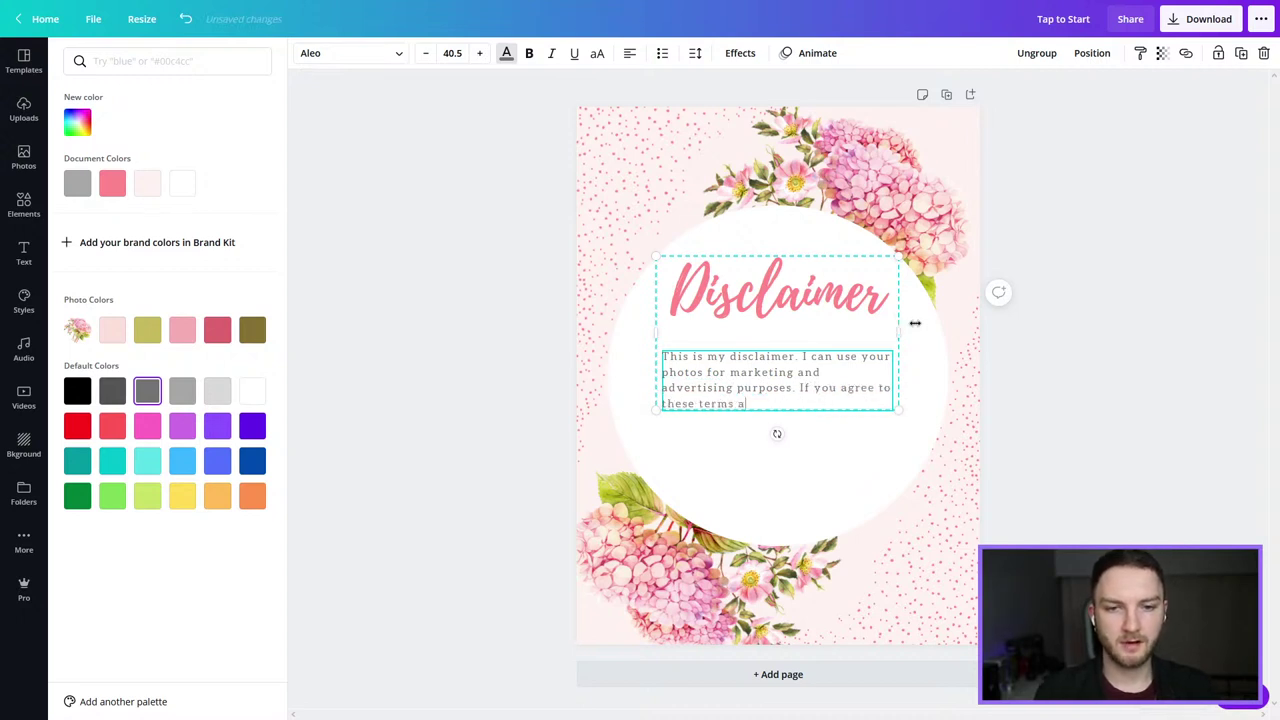
type("nd conditions, press")
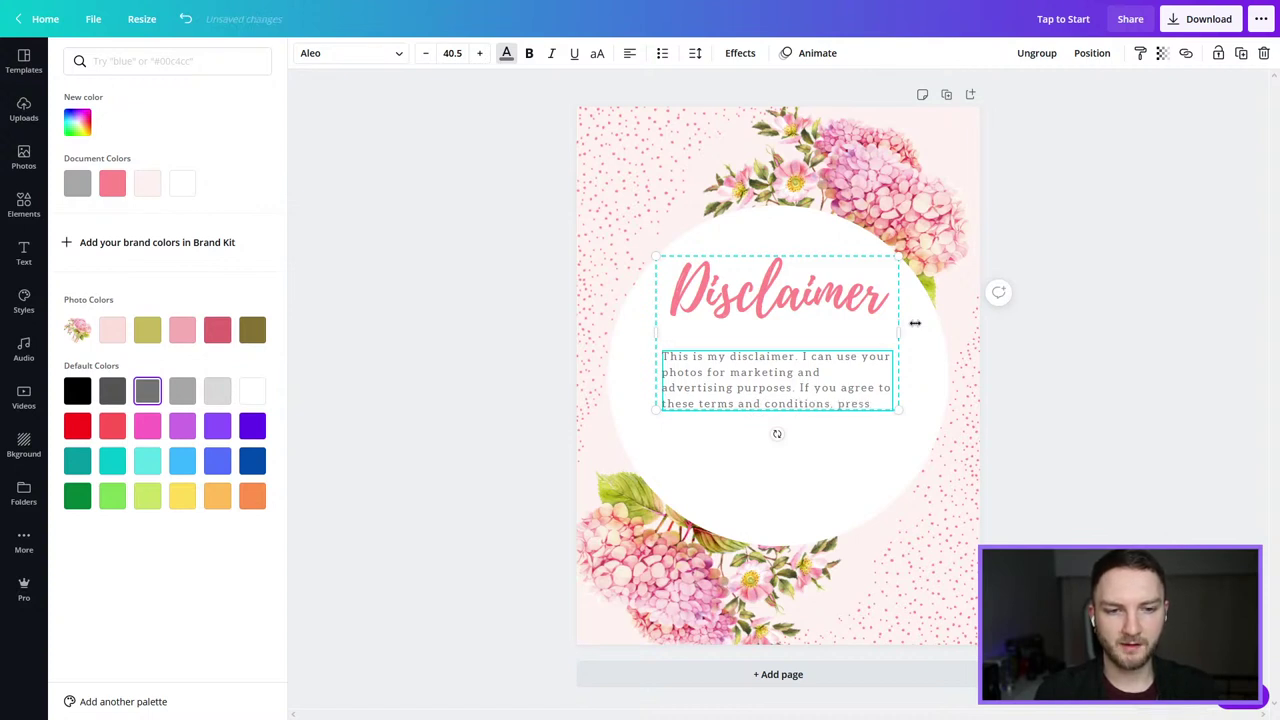
type(" \"I agree\" to con")
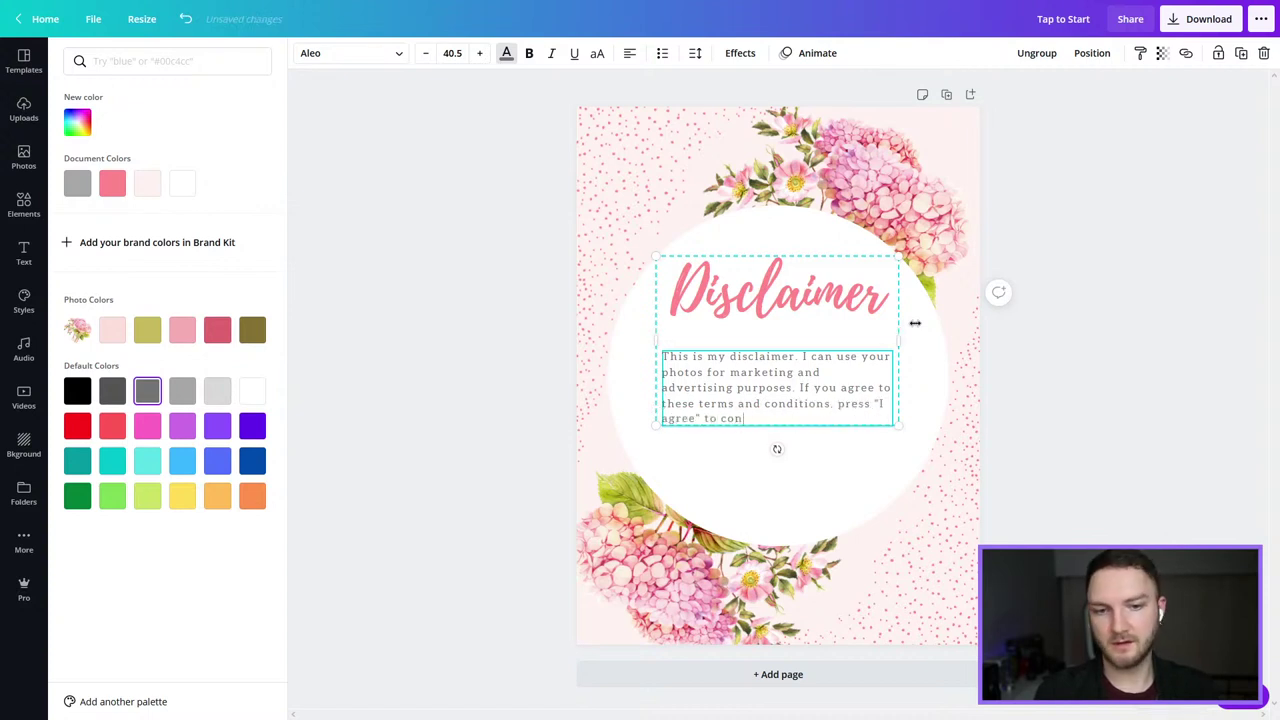
type("tinue to taki")
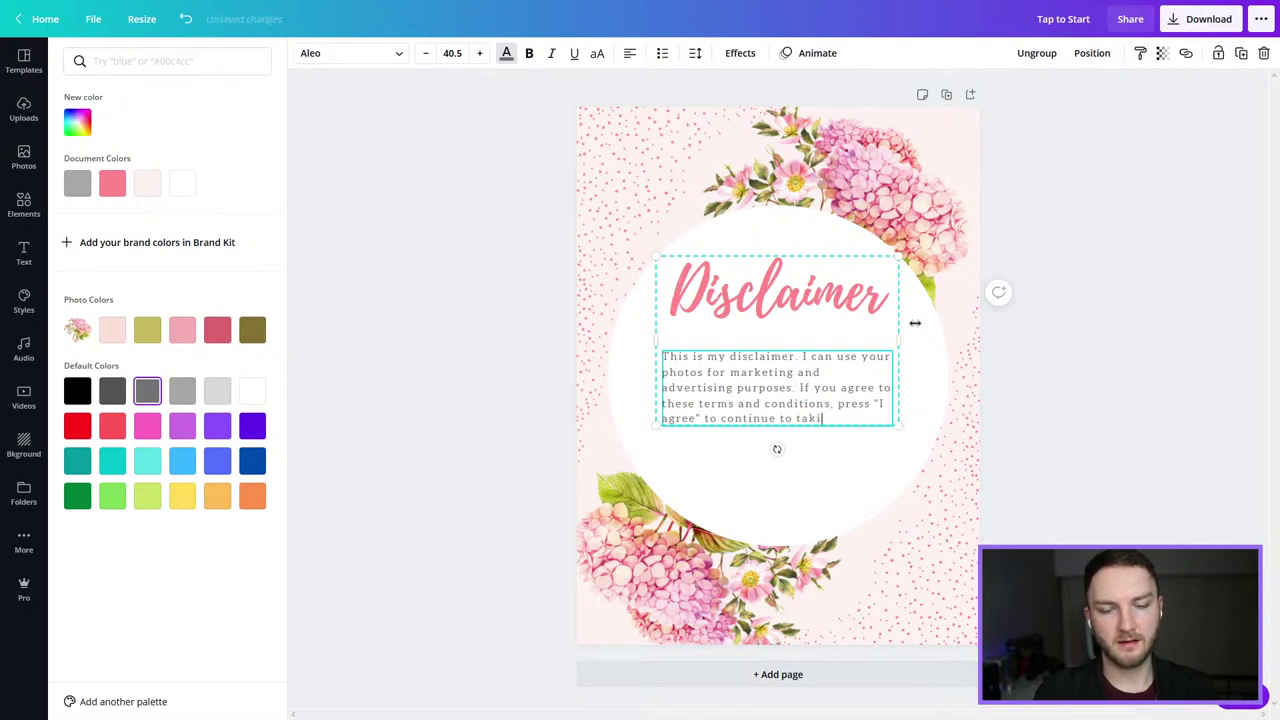
type("ng your photo")
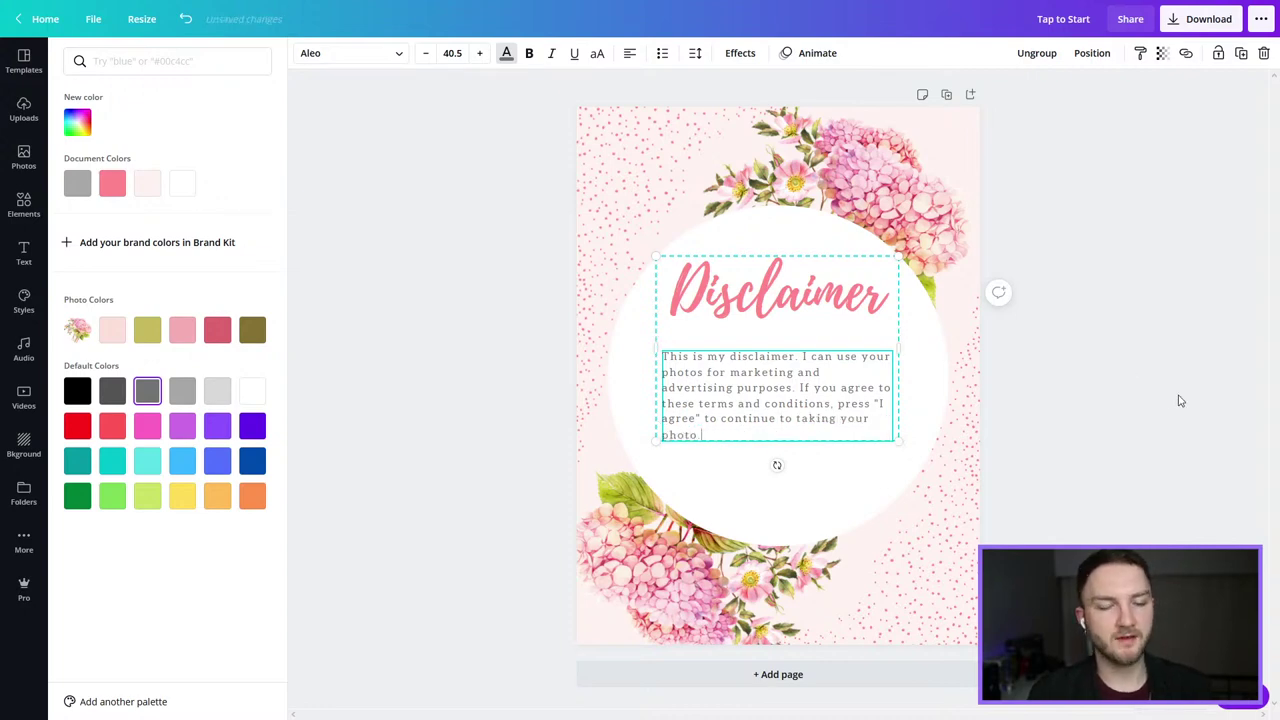
key("Escape")
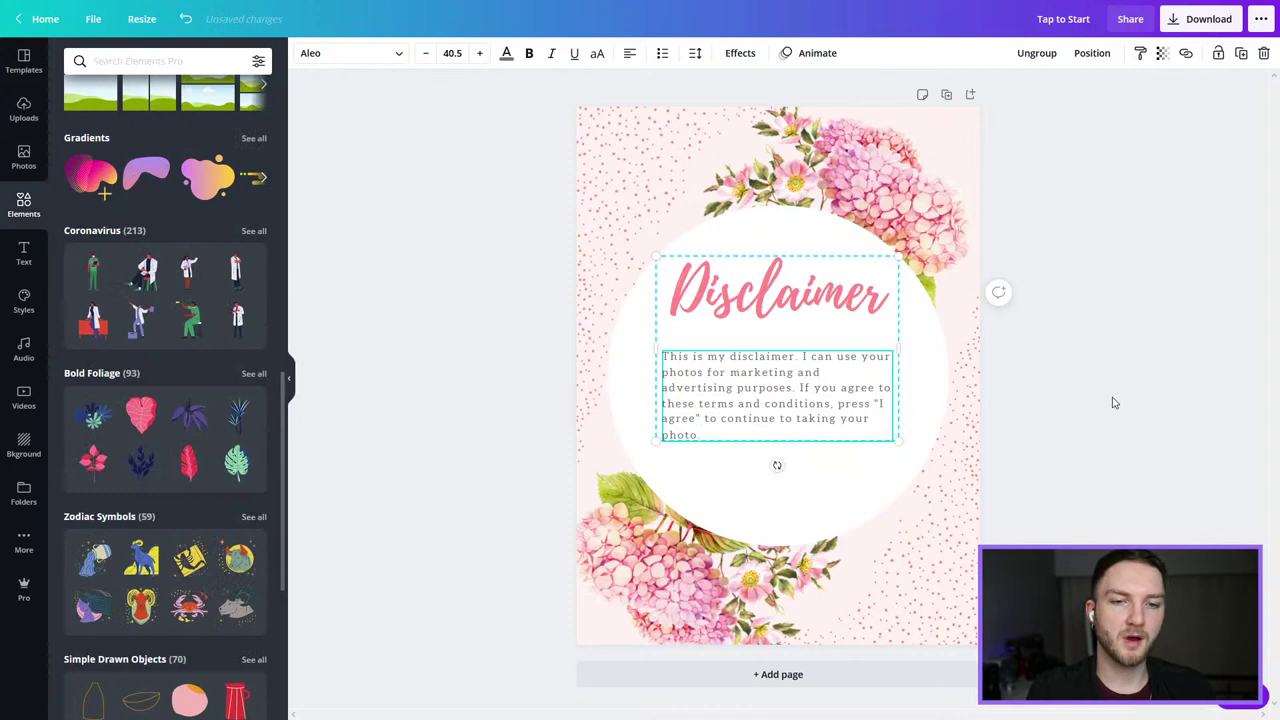
Step: Move the grouped "Disclaimer" heading and paragraph slightly upward within the white circle to leave room below
left_click(1082, 356)
left_click_drag(797, 381, 803, 369)
right_click(803, 370)
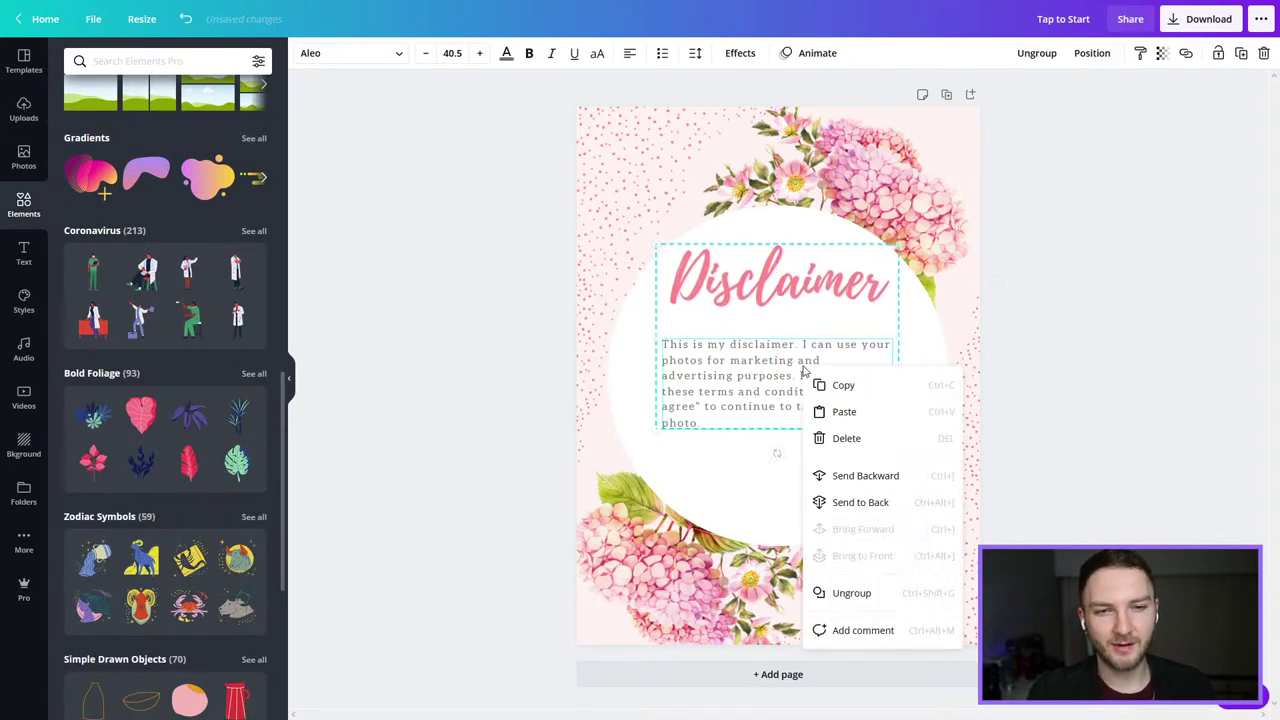
left_click(997, 283)
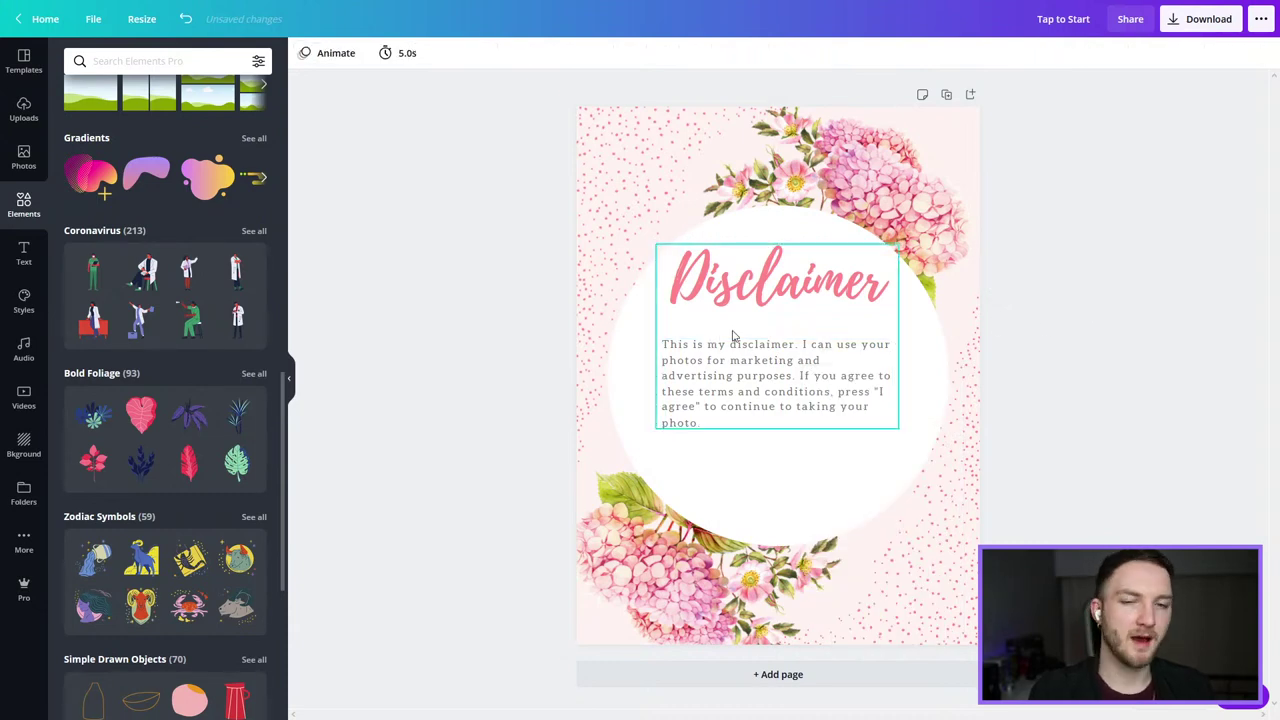
left_click_drag(795, 301, 794, 294)
left_click(1166, 410)
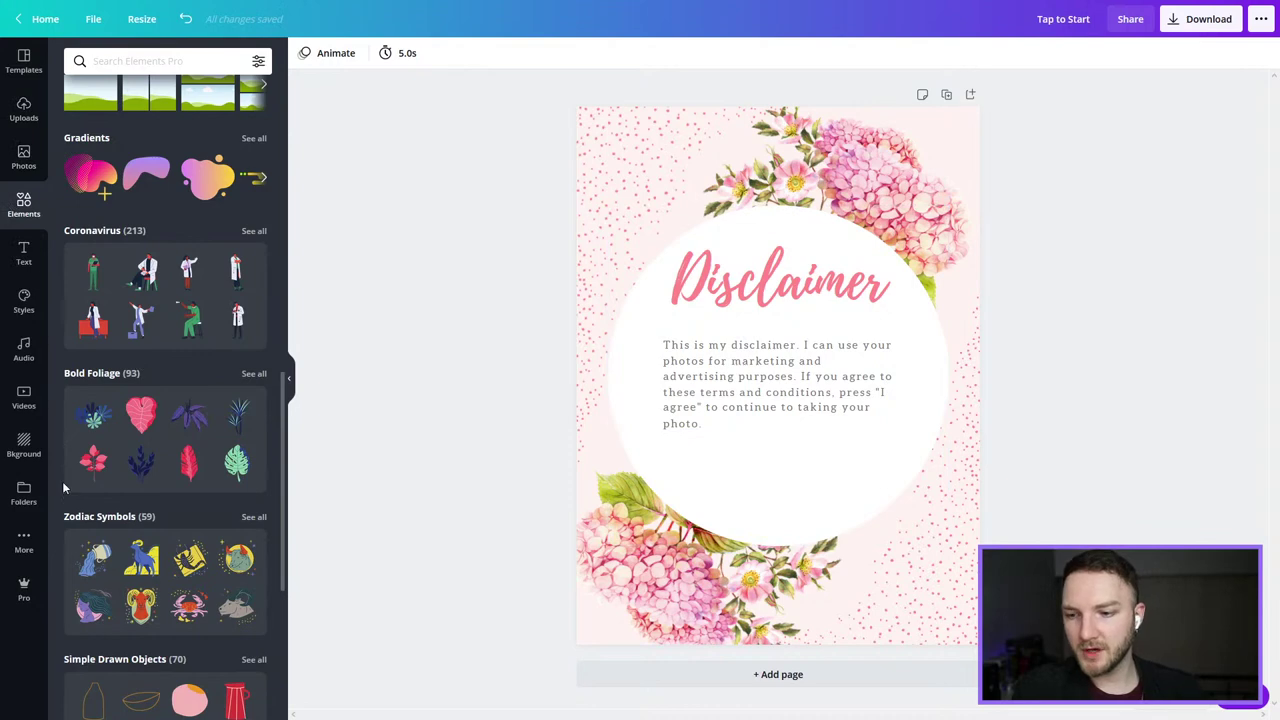
Step: Search the elements for "button" and place the solid red rounded button graphic below the disclaimer paragraph
scroll(210, 600, "down", 5)
left_click(166, 57)
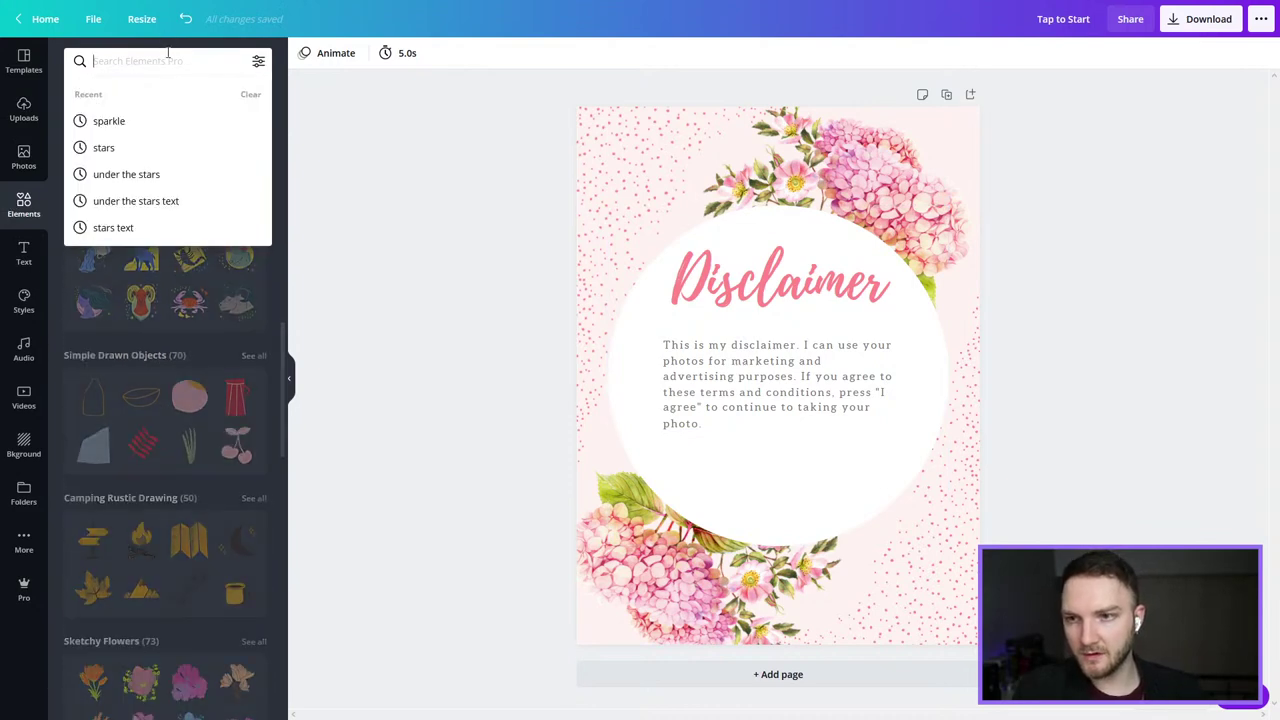
type("button")
key("Return")
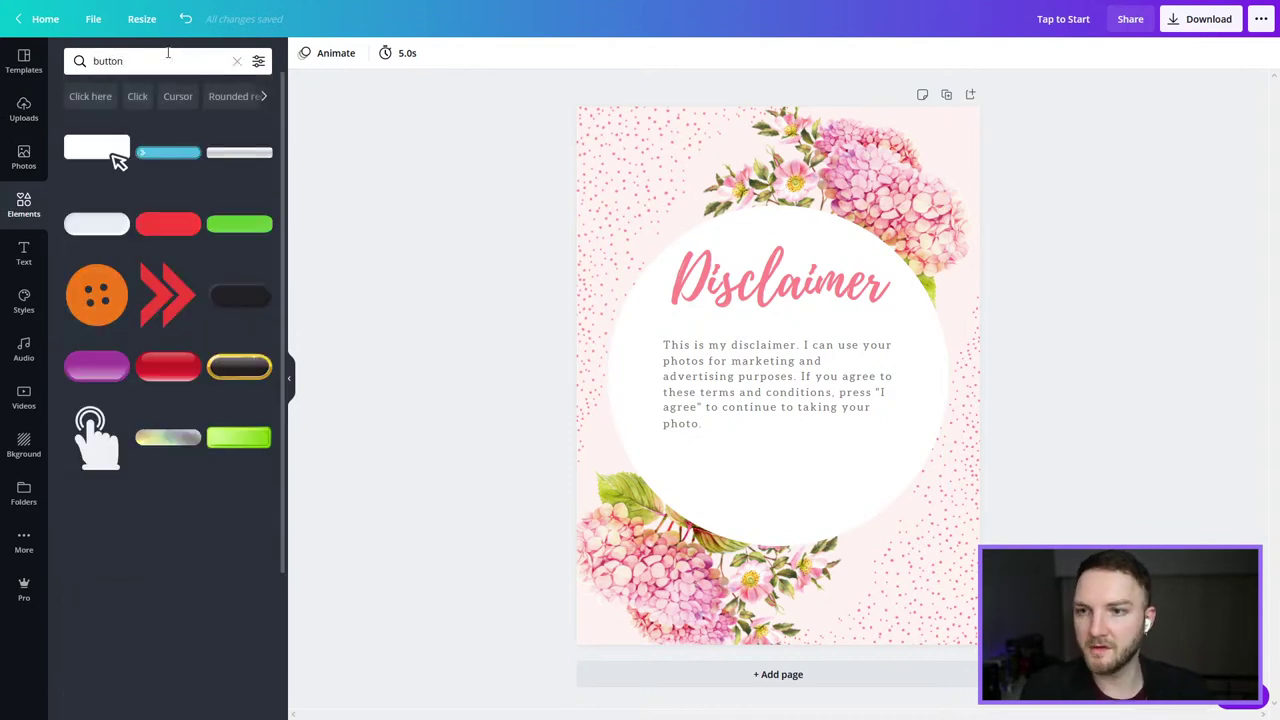
left_click(90, 228)
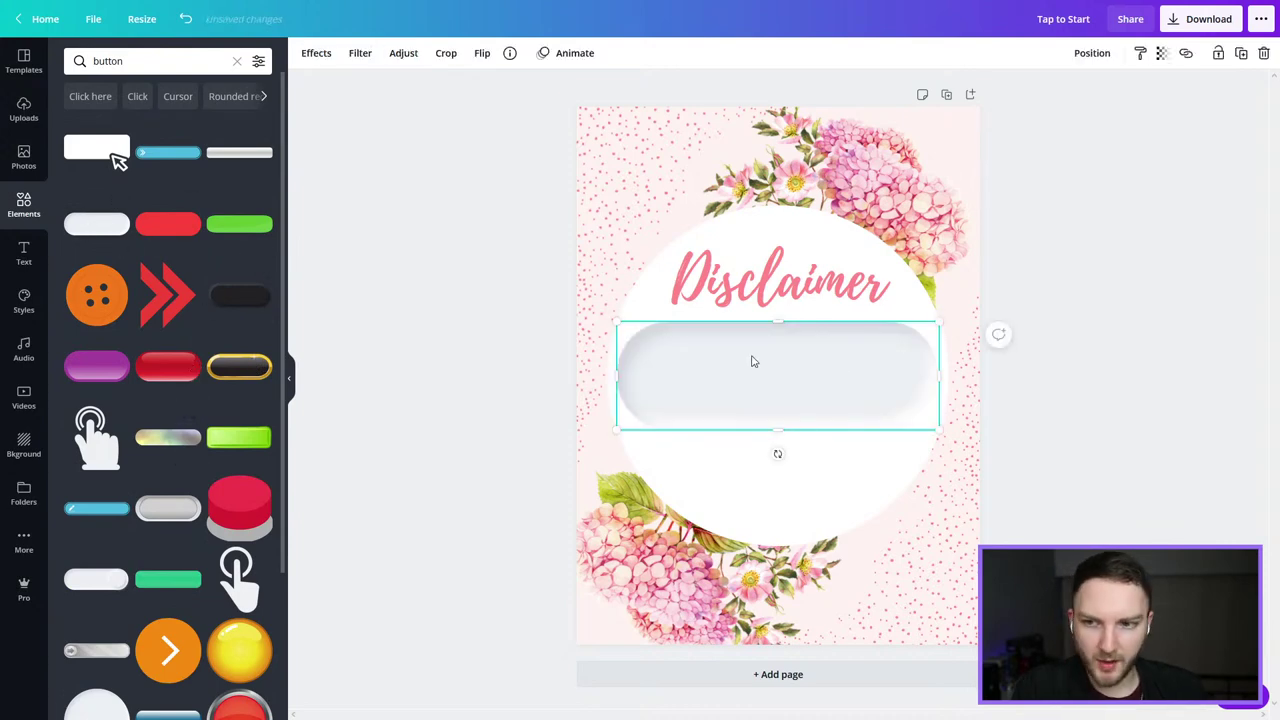
key("Delete")
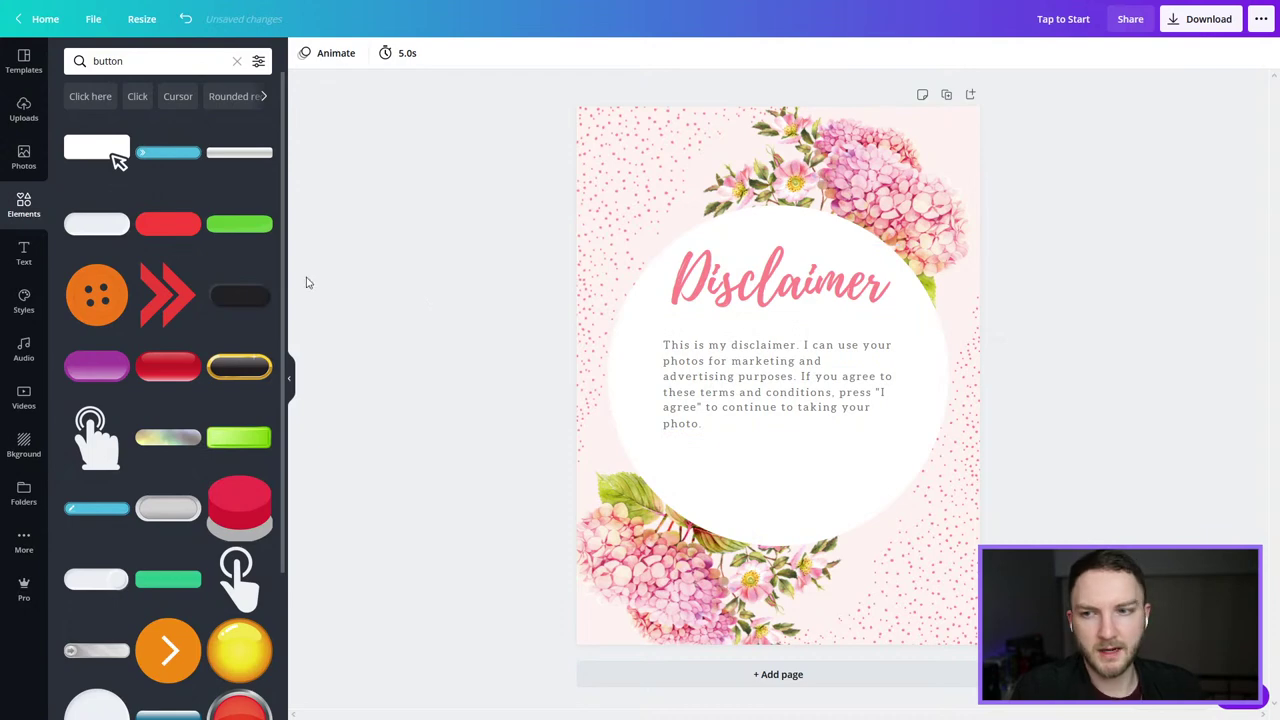
left_click(168, 228)
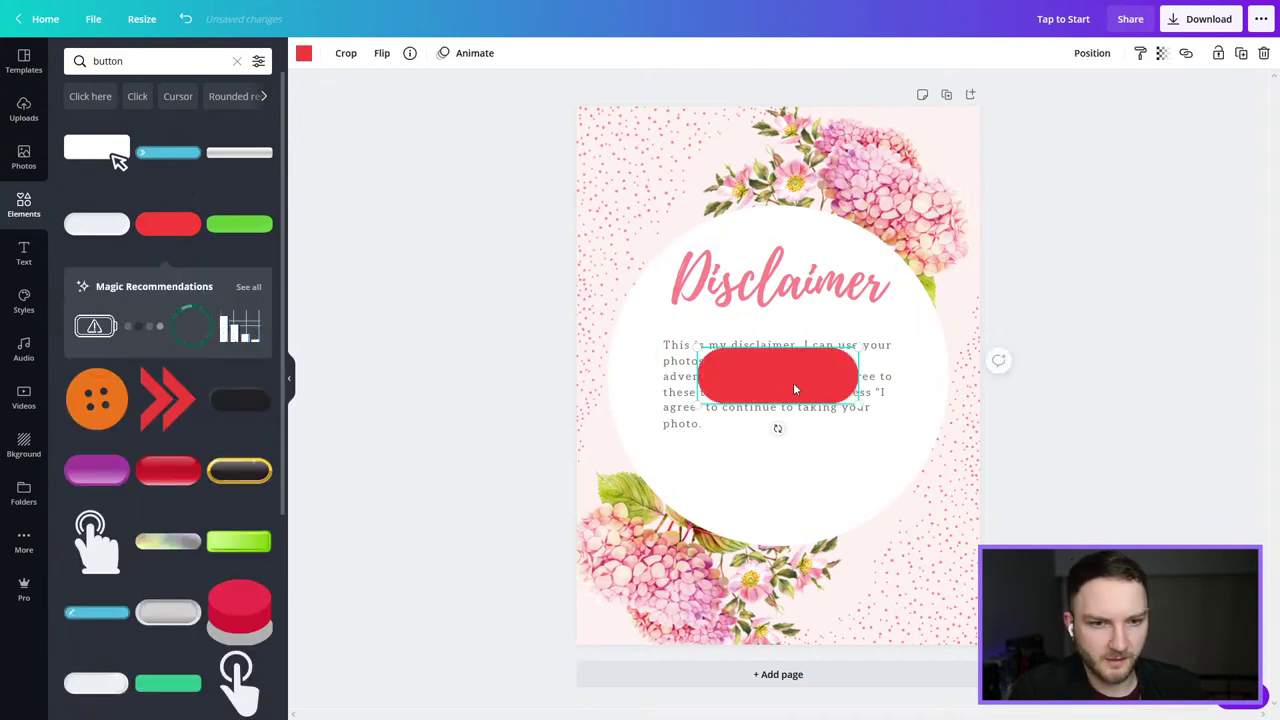
left_click_drag(791, 389, 800, 477)
Step: Recolor the red button with the heading's pink from the document colors and shrink it slightly, centered below the paragraph
left_click(304, 53)
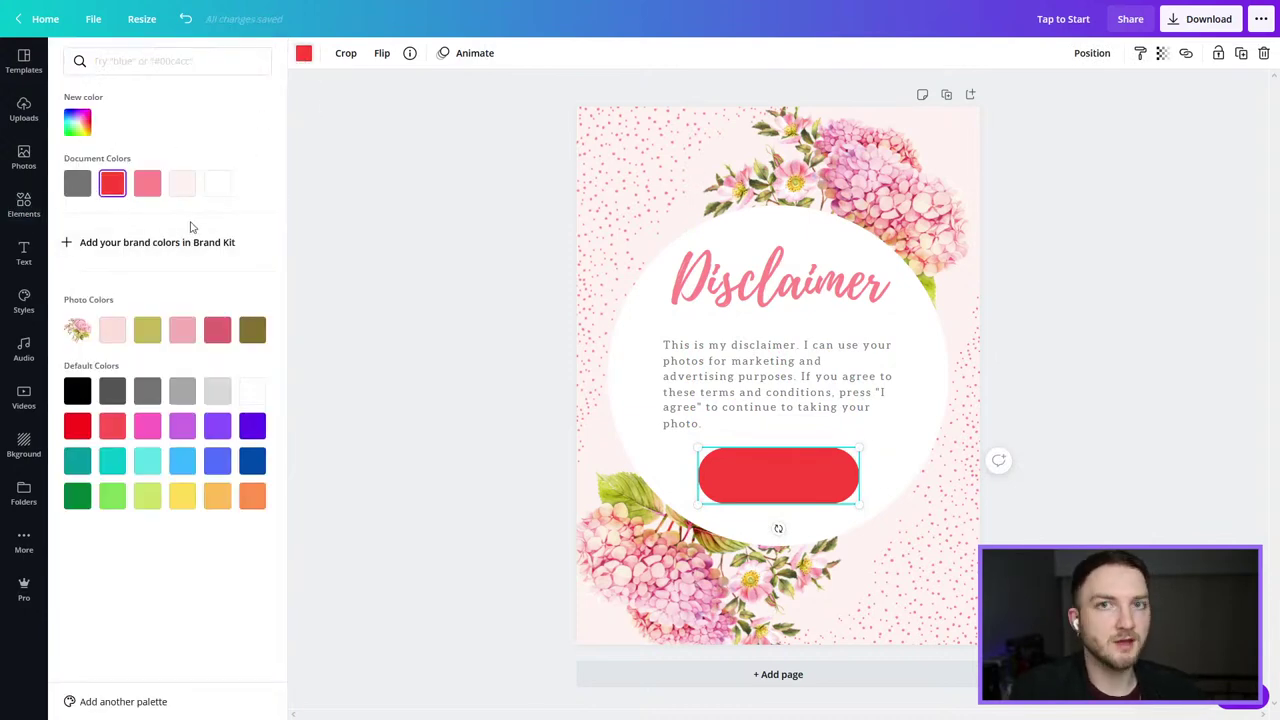
left_click(148, 186)
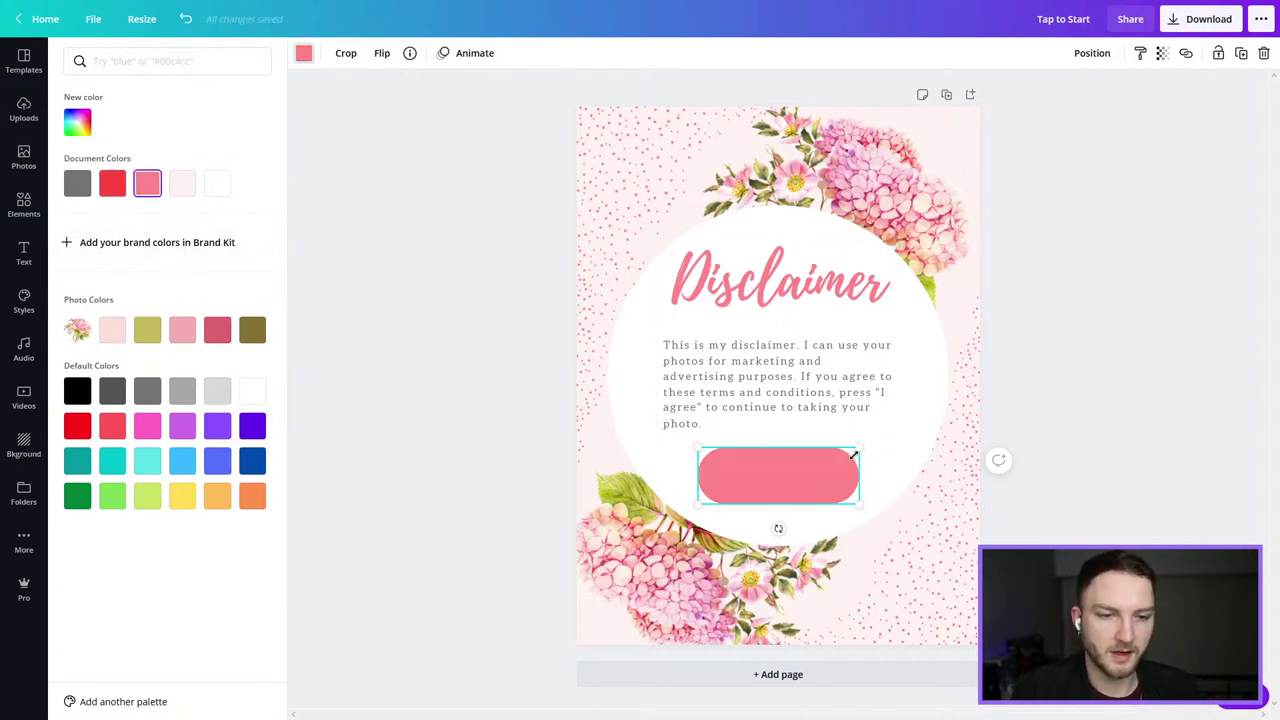
left_click_drag(853, 455, 786, 473)
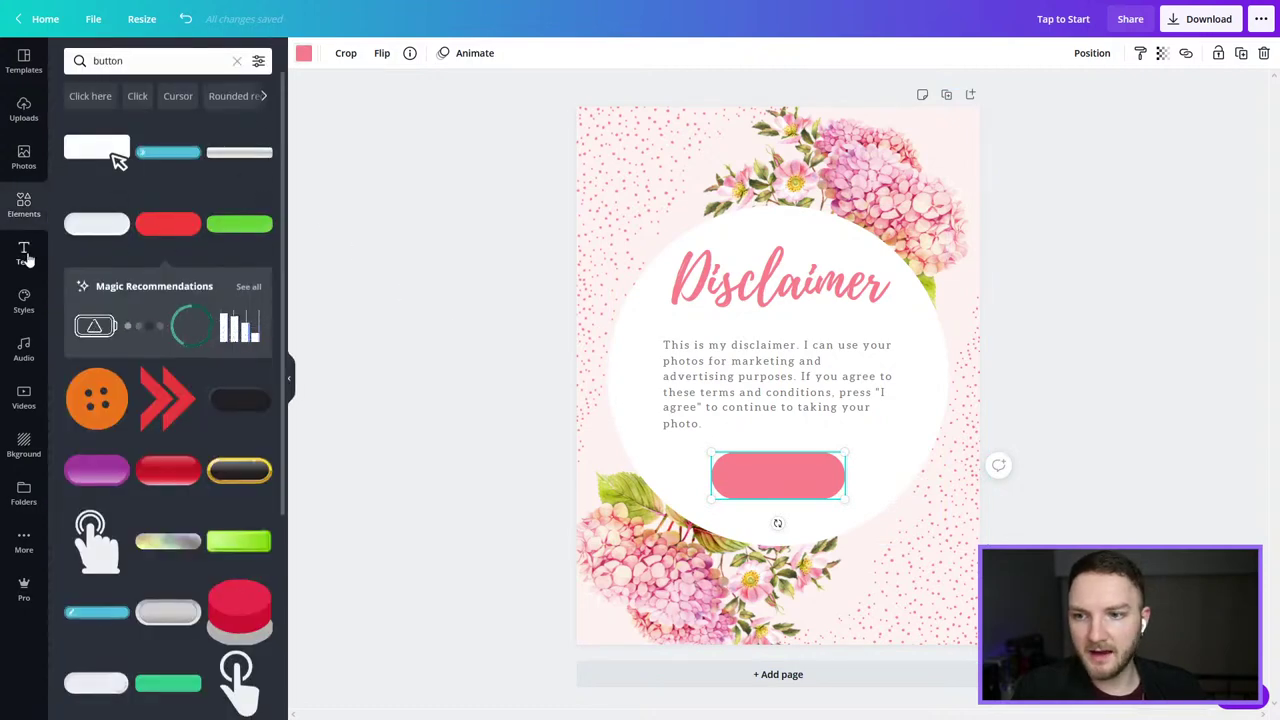
Step: Add a subheading text box reading "I Agree" to the page
left_click(26, 256)
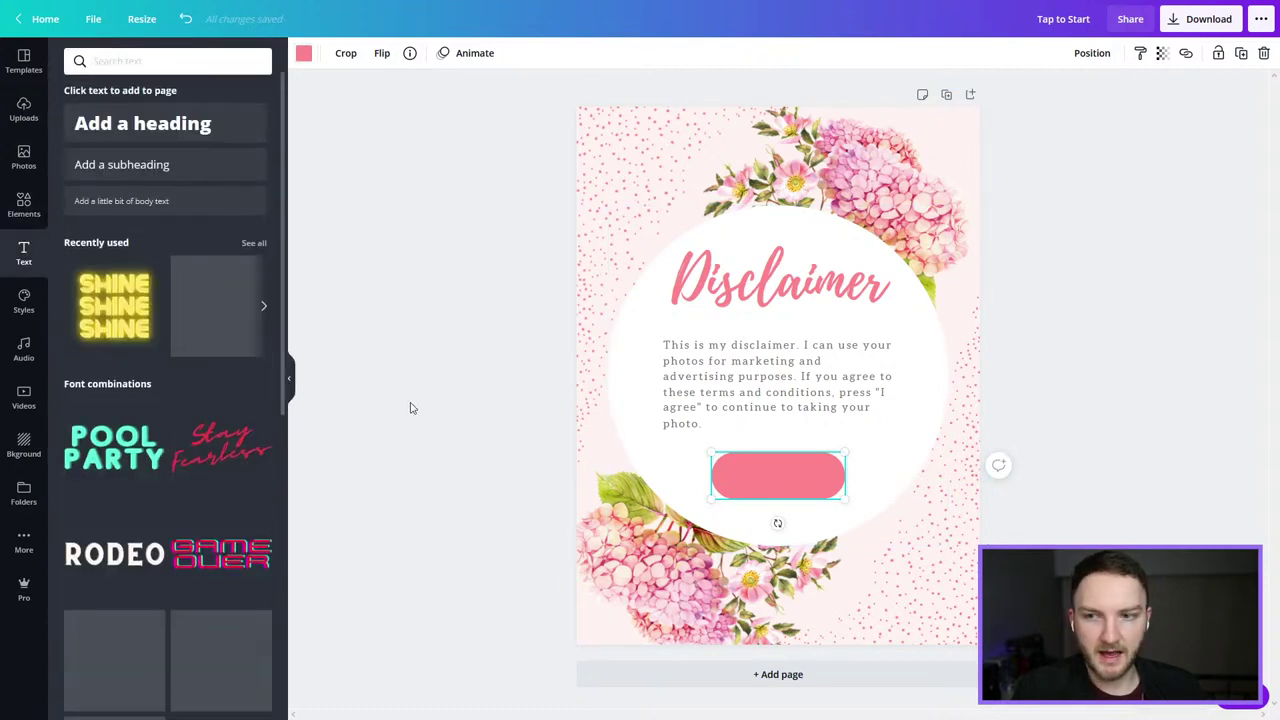
left_click(134, 166)
key("BackSpace")
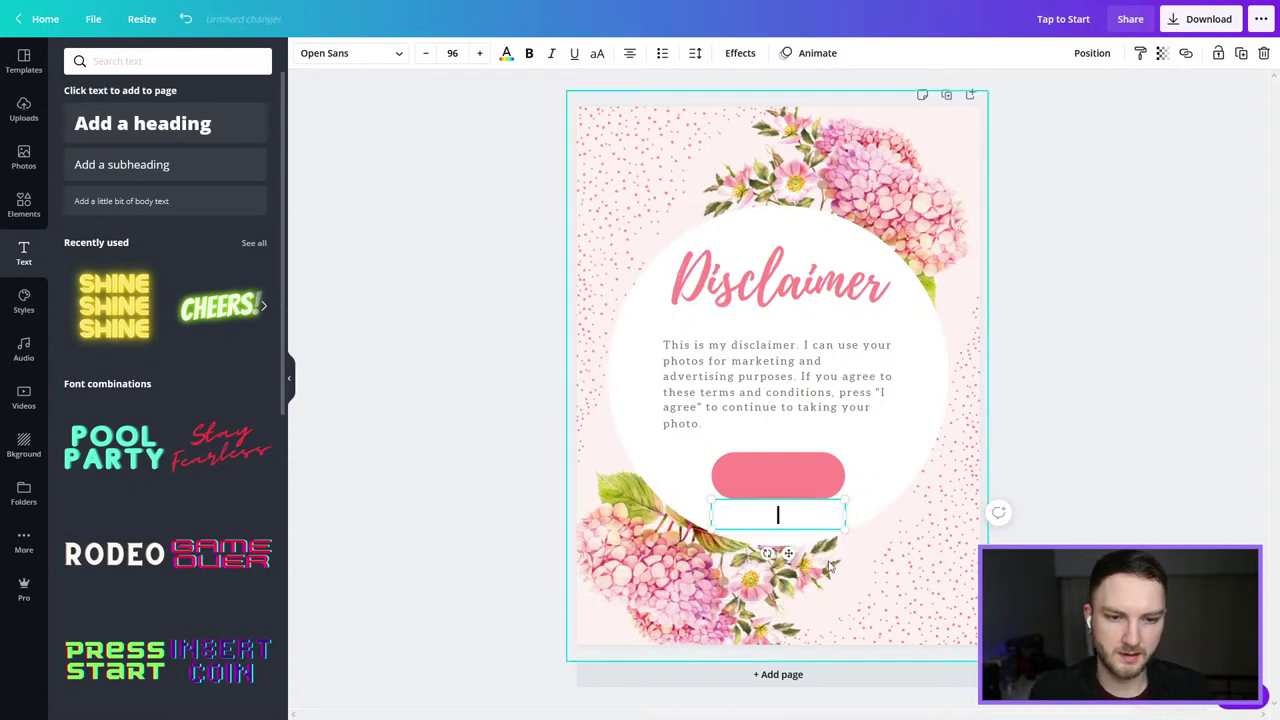
type("I Agr")
key("BackSpace")
type("r")
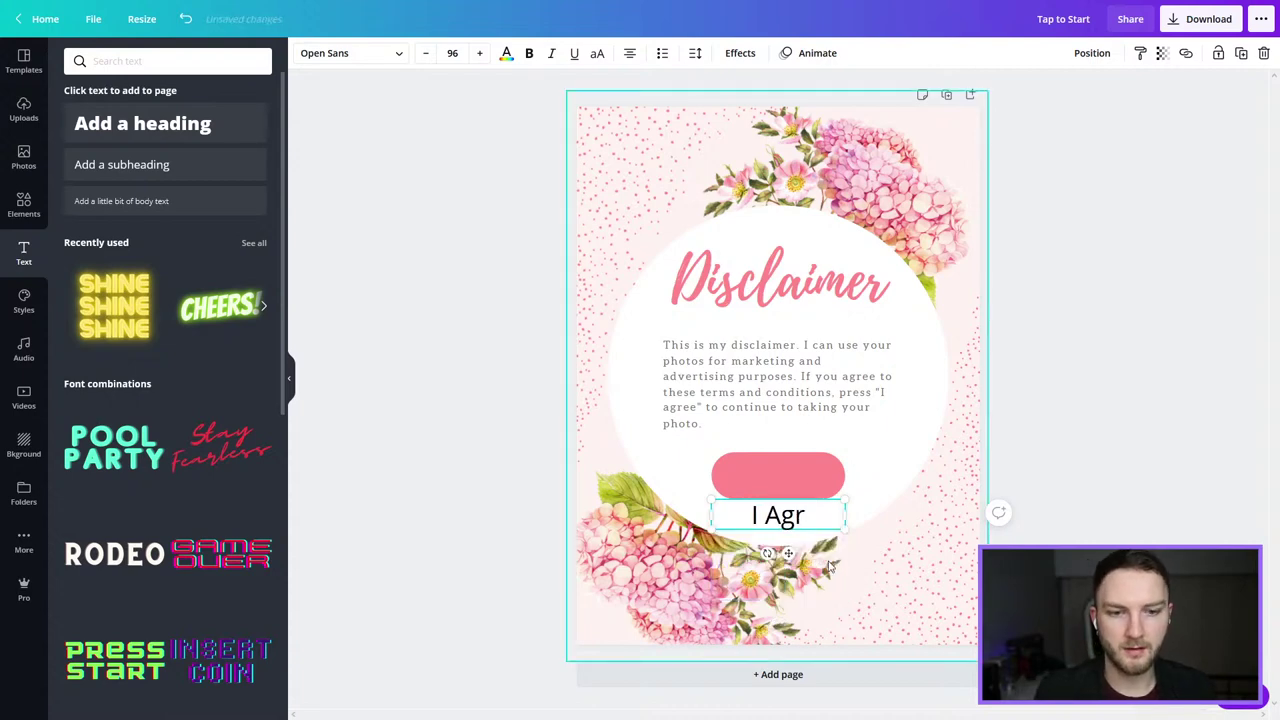
type("ee")
Step: Set the "I Agree" text to the Aleo font and color it white
key("ctrl+a")
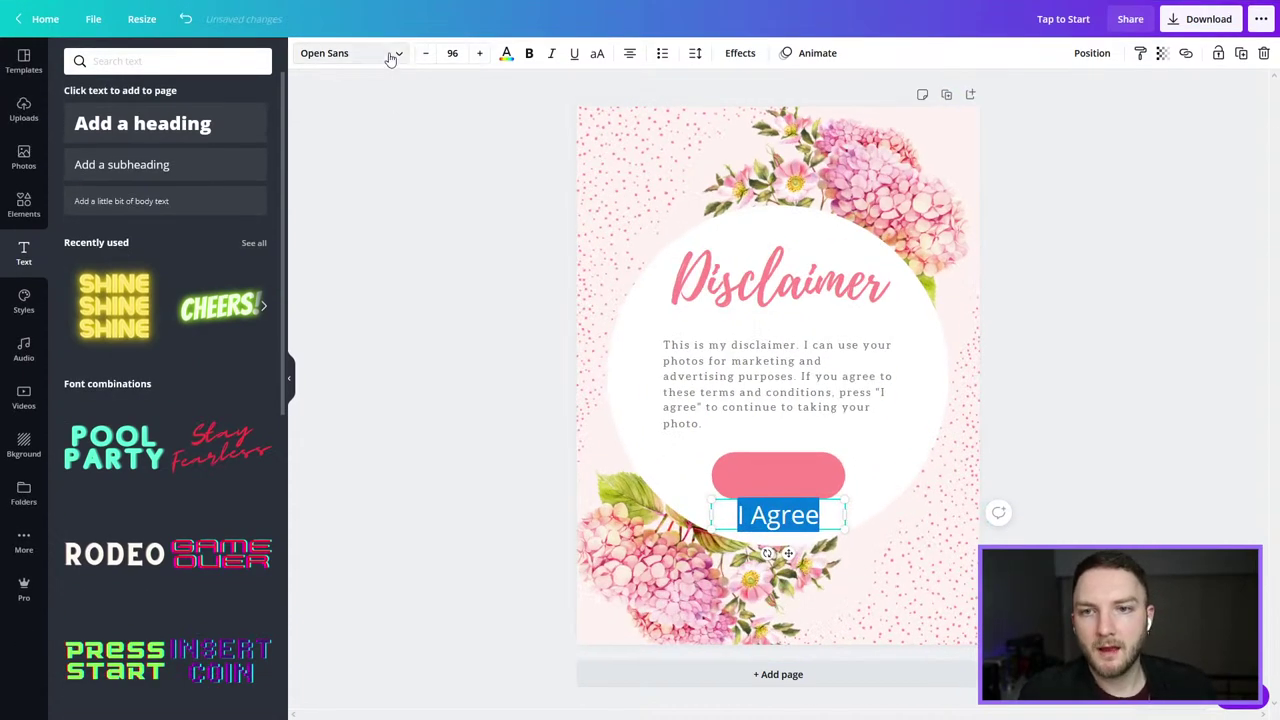
left_click(388, 54)
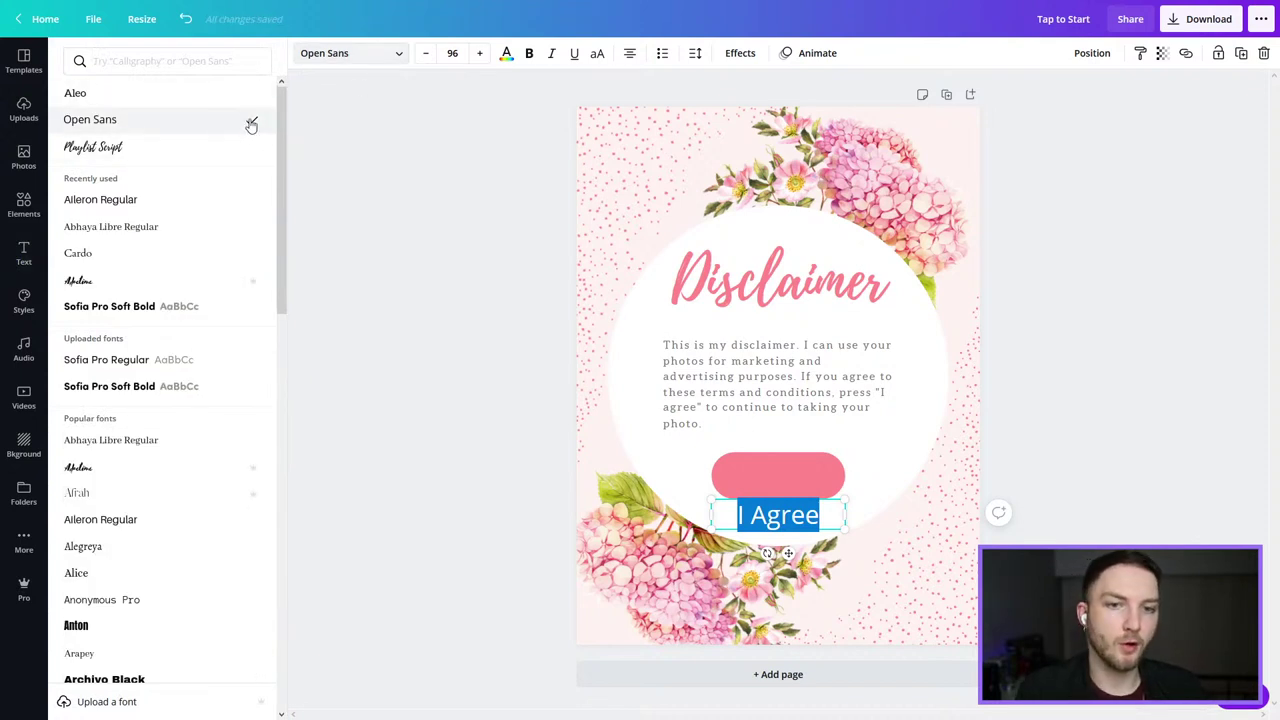
left_click(92, 100)
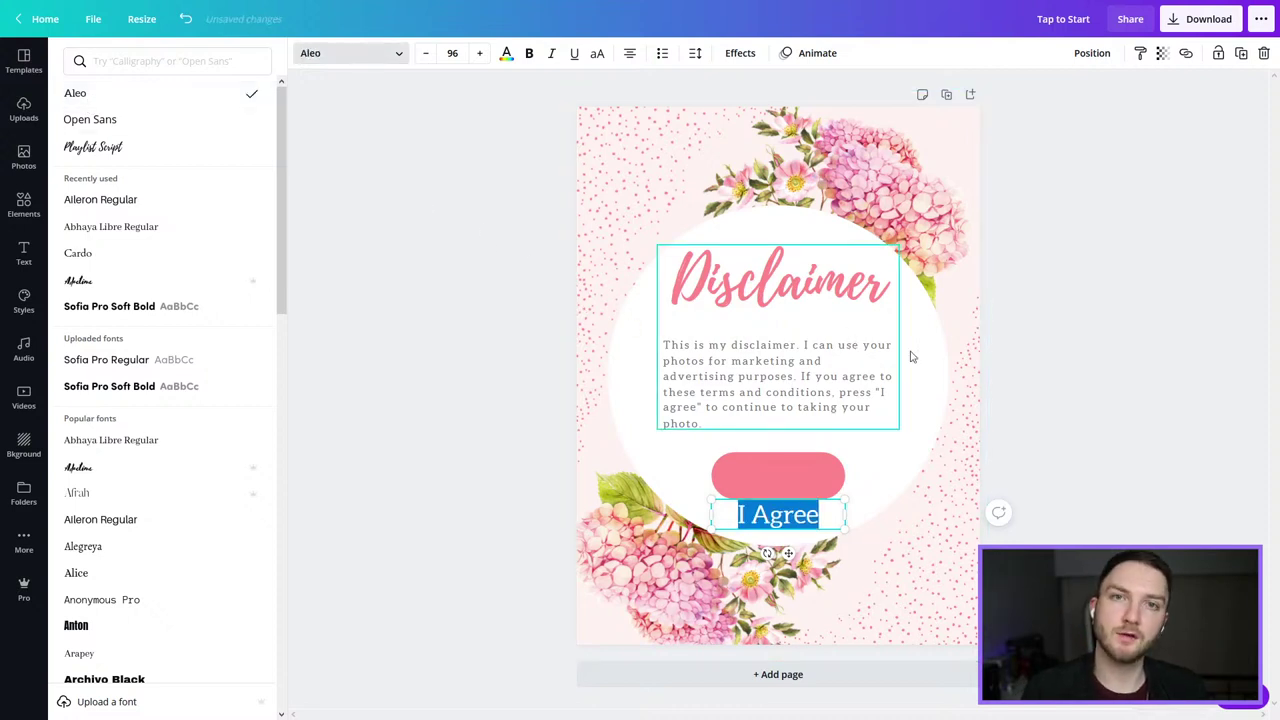
left_click(506, 55)
left_click(216, 183)
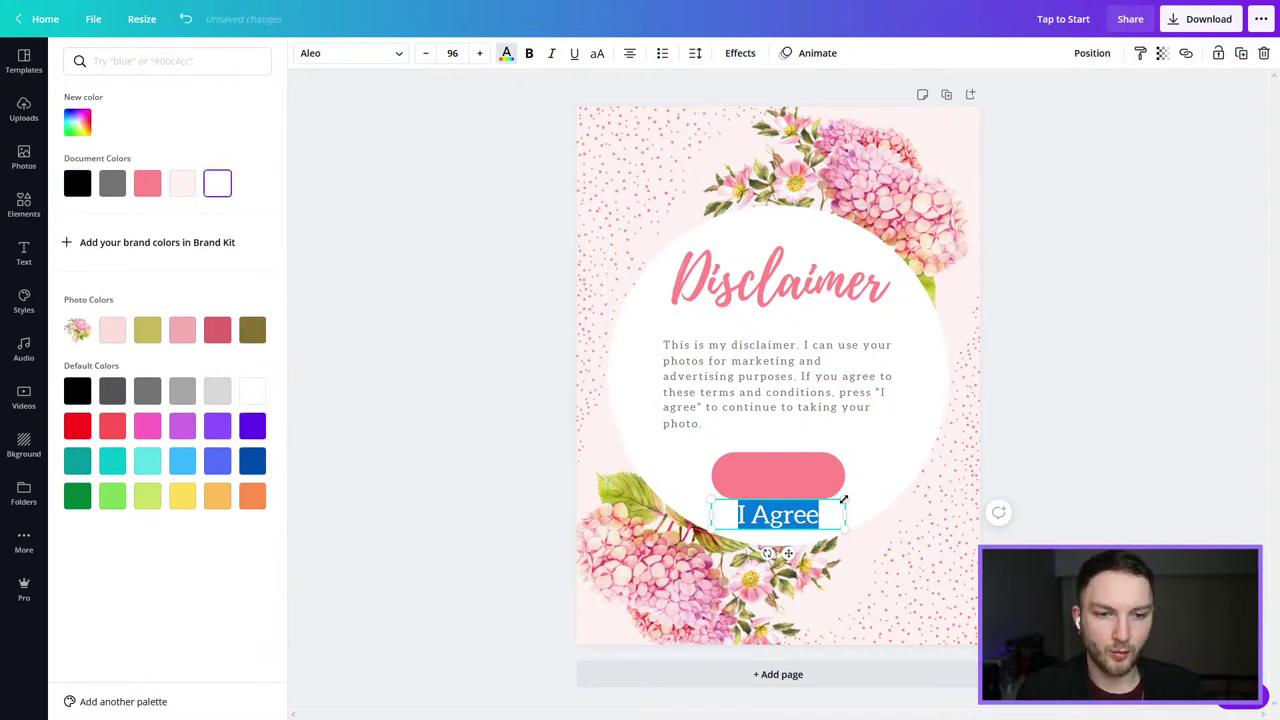
Step: Scale the "I Agree" text down slightly and center it on the pink button
left_click_drag(846, 500, 816, 494)
left_click(1105, 465)
left_click(1091, 480)
left_click(1138, 435)
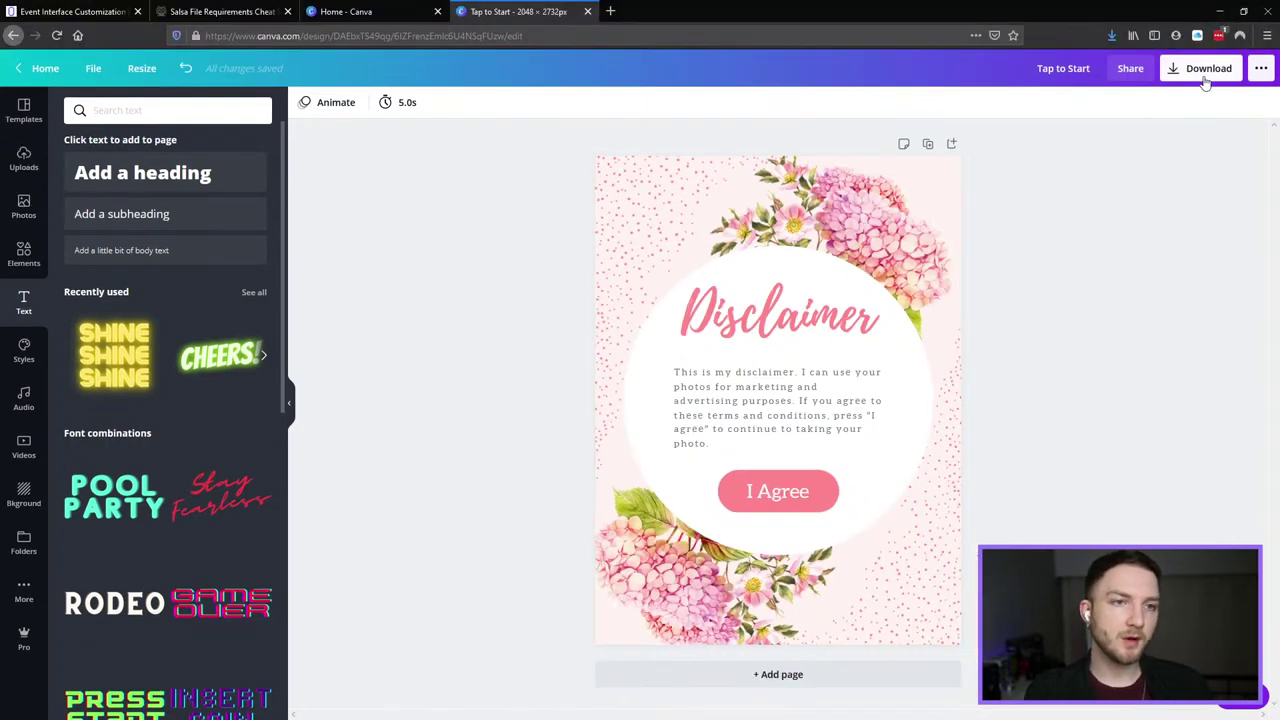
Step: Download the finished Disclaimer design as a PNG at 2048 x 2732 px
left_click(1203, 18)
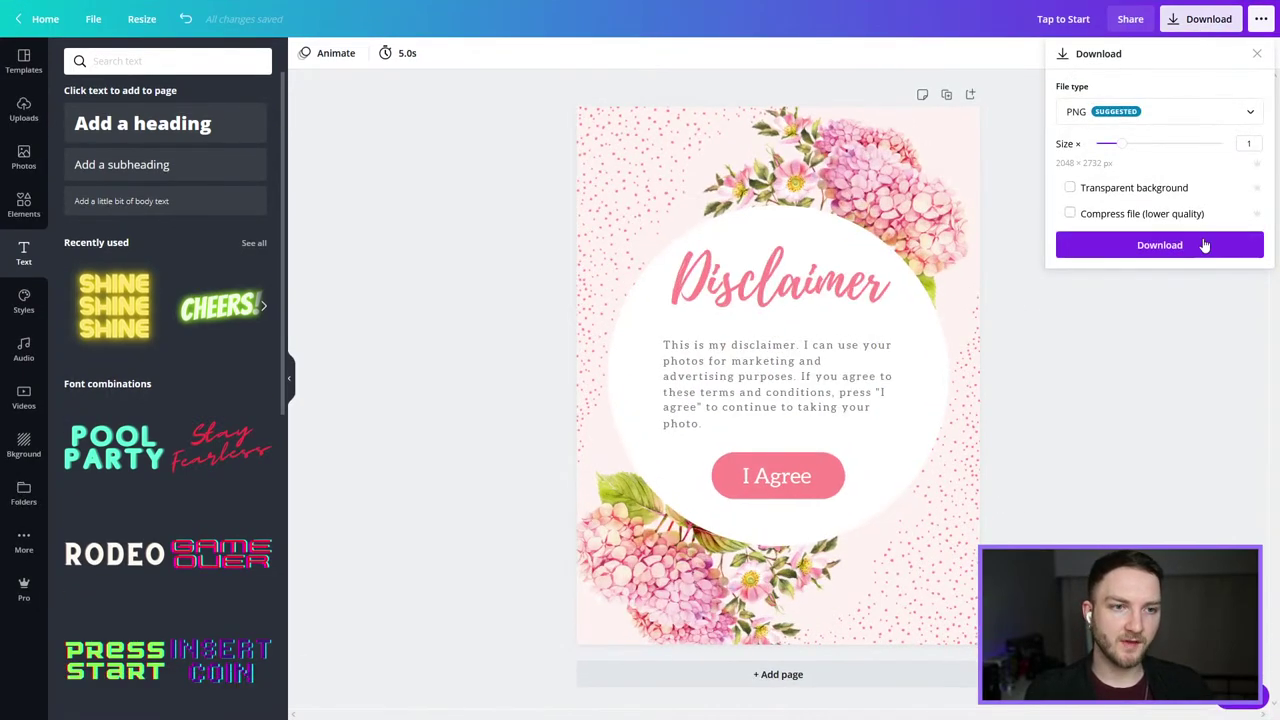
left_click(1198, 245)
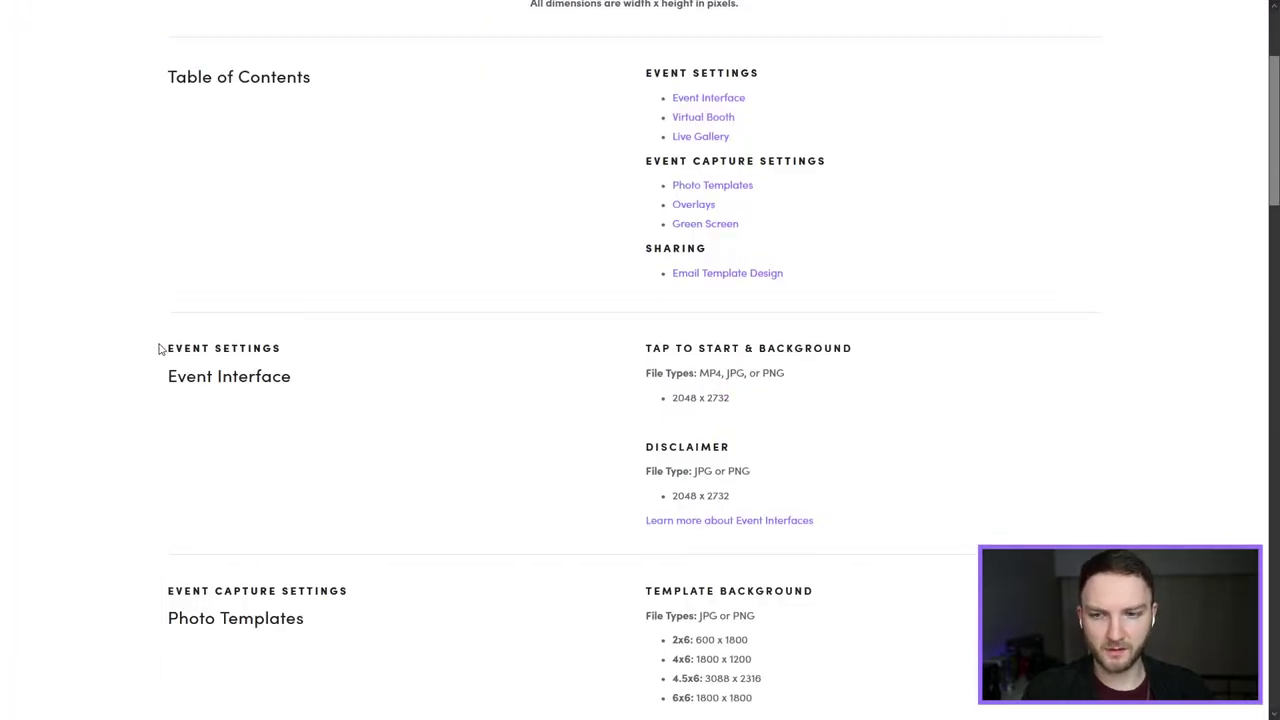
Step: Review the Event Interface file types and dimensions for Tap to Start, Background and Disclaimer on the file requirements cheat sheet page
left_click_drag(158, 348, 870, 503)
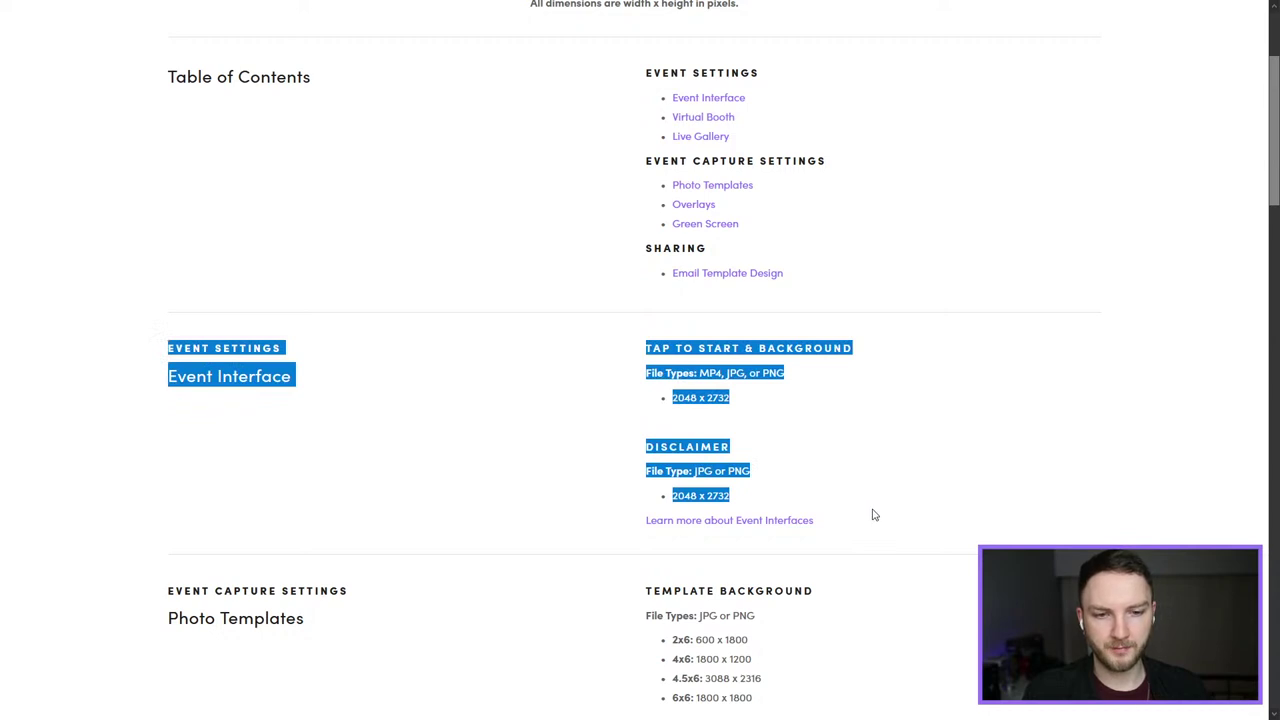
left_click(838, 495)
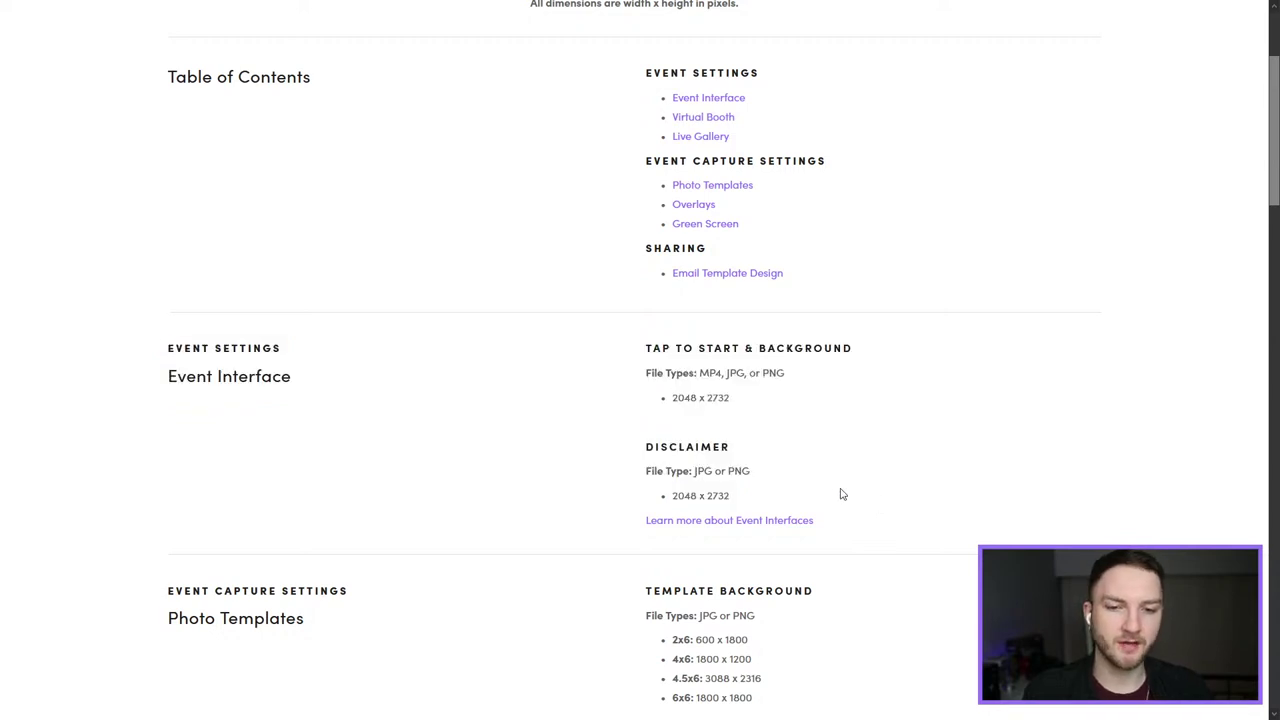
left_click_drag(636, 459, 714, 471)
left_click(771, 477)
left_click(761, 474)
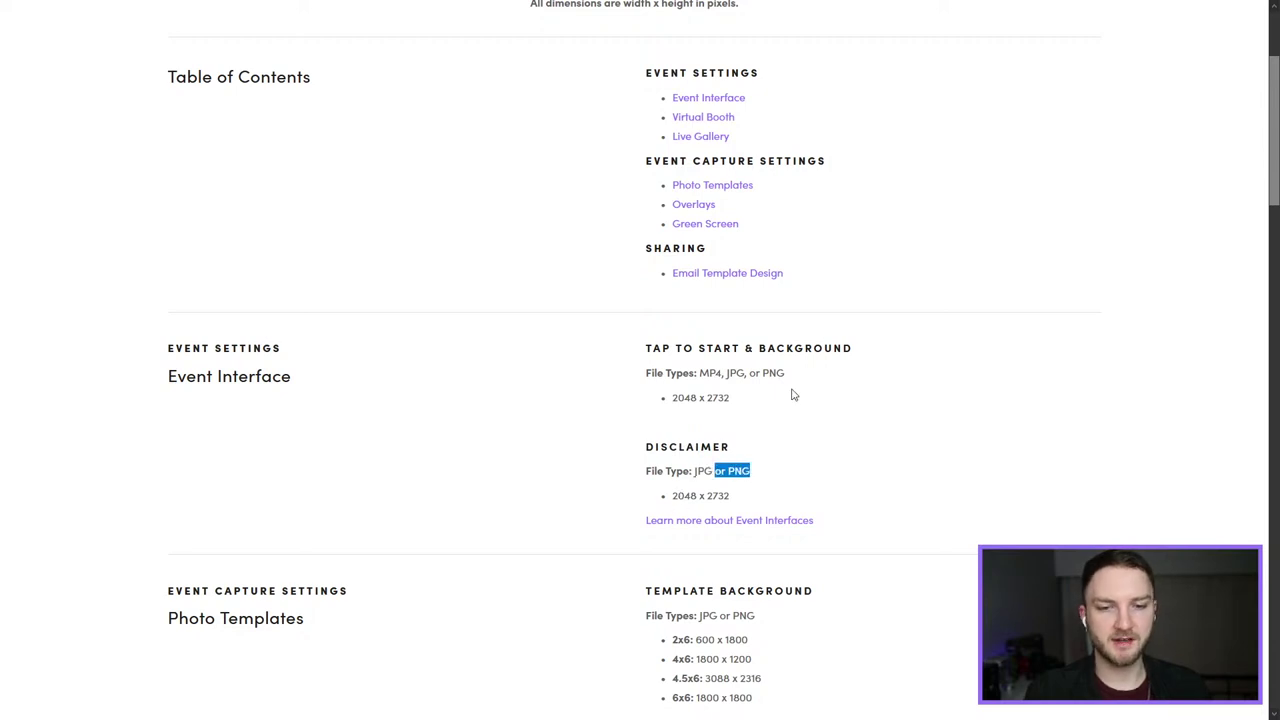
Step: Switch to the event's Event Interface settings and upload the pink floral Tap to Start design as its Tap to Start Screen
left_click(673, 500)
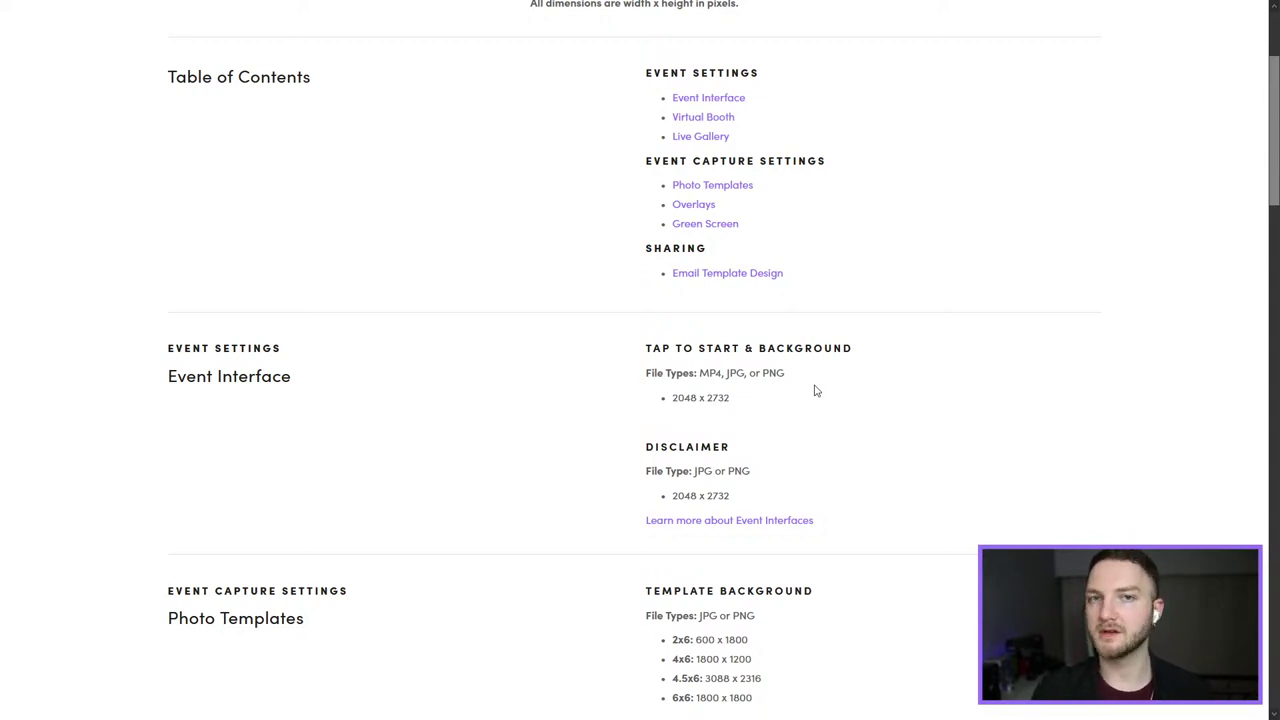
left_click(102, 14)
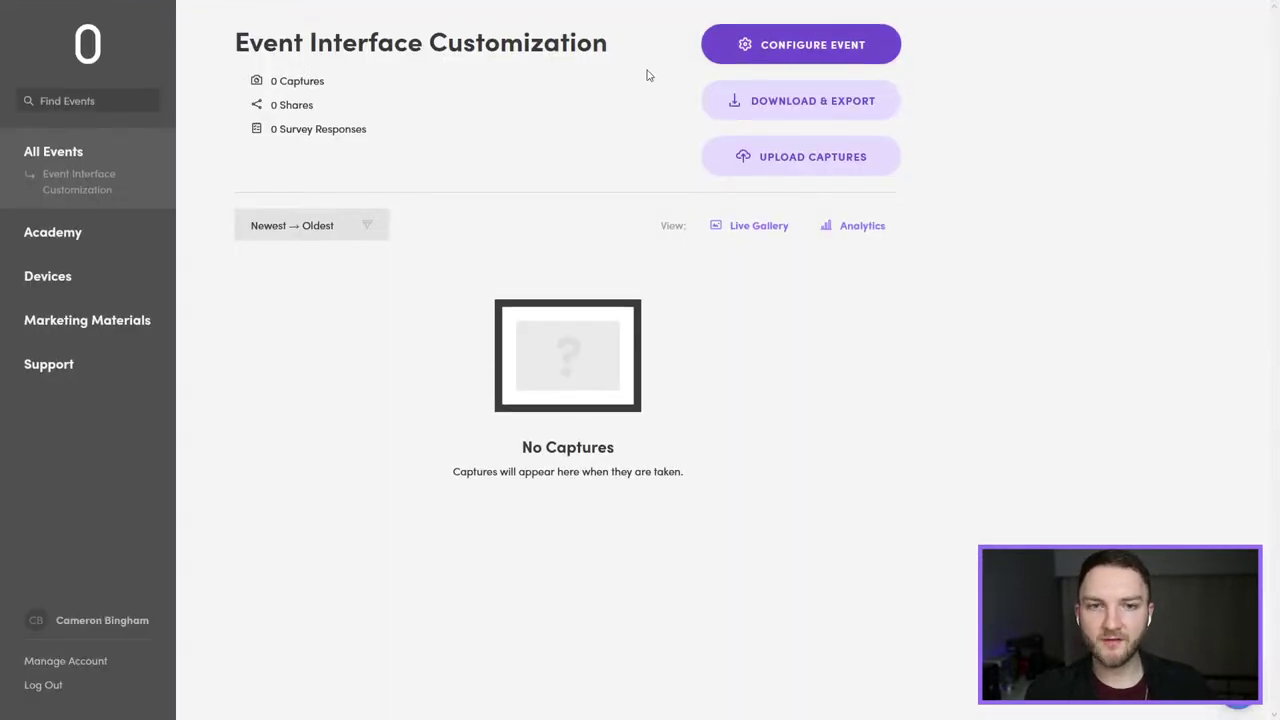
left_click(823, 42)
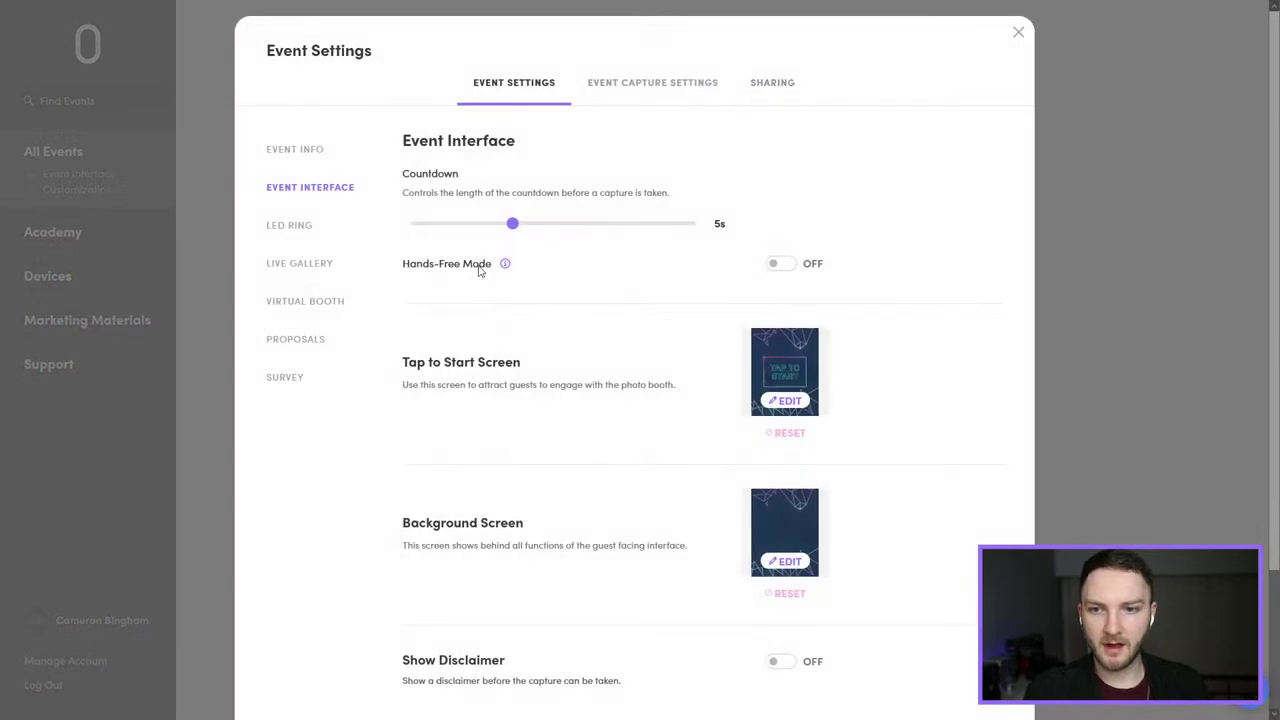
scroll(585, 310, "down", 2)
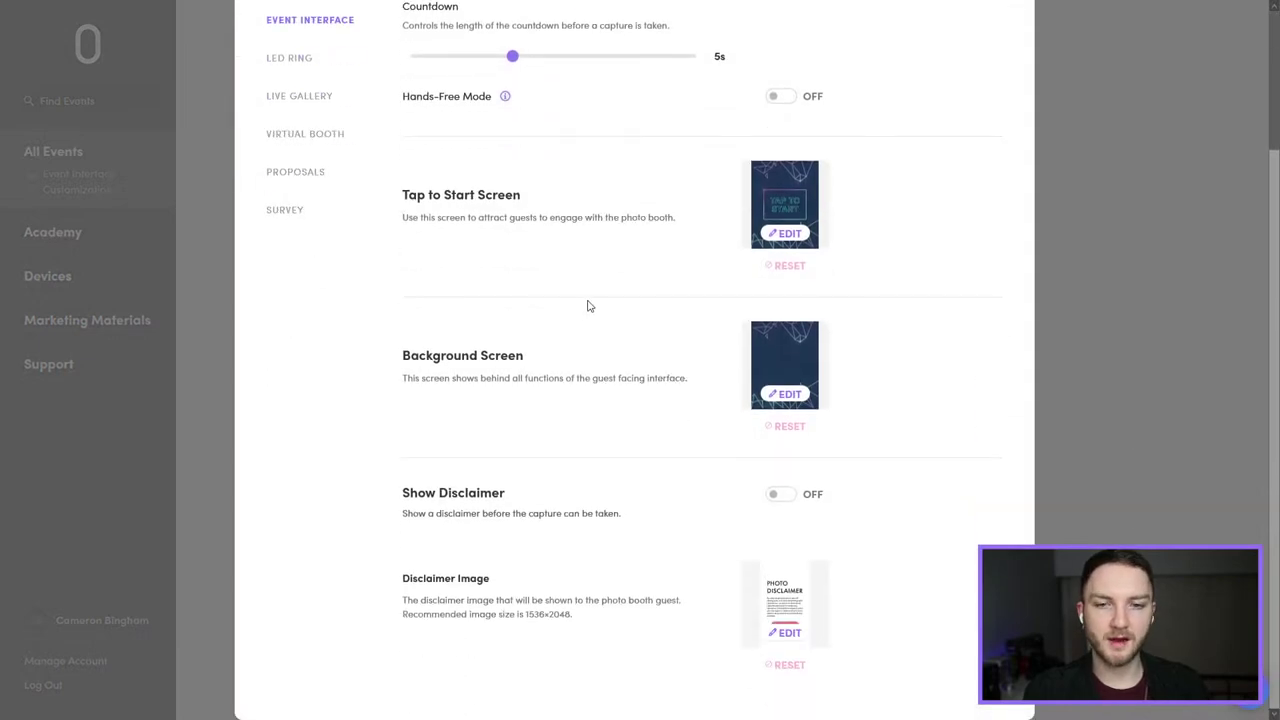
left_click(785, 234)
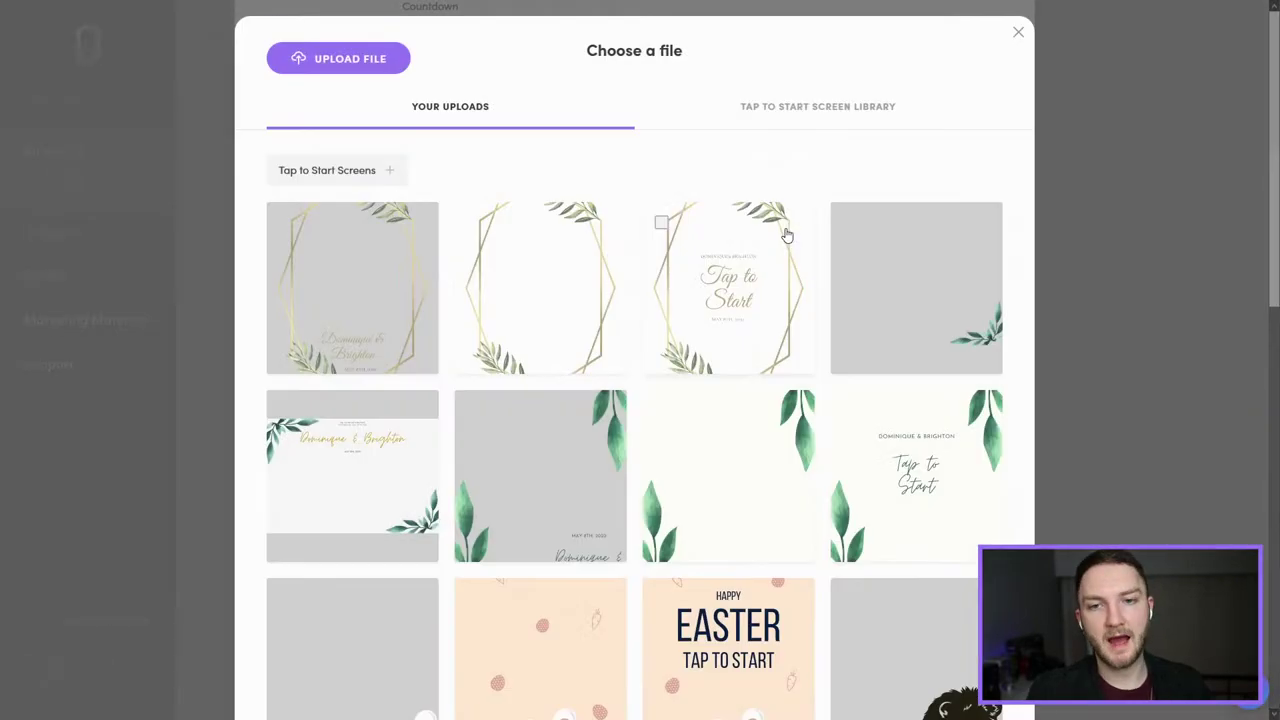
left_click(386, 62)
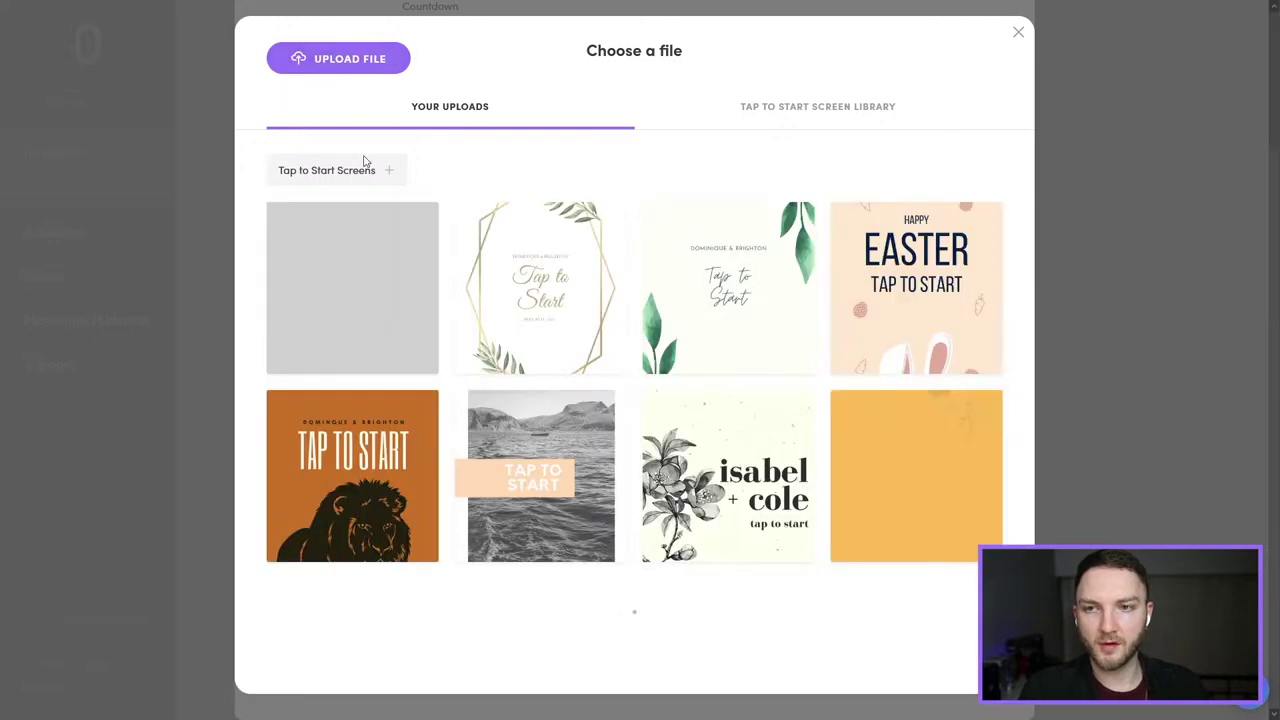
left_click(340, 290)
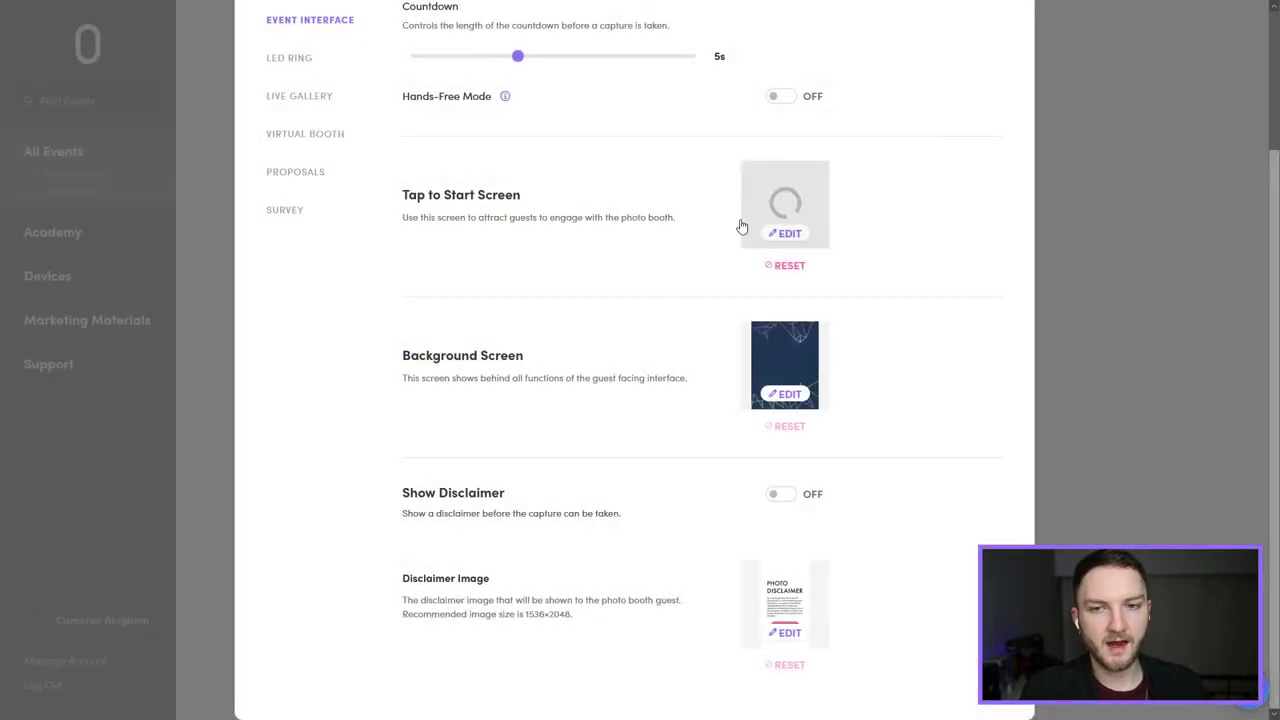
Step: Set the pink floral background design as the Background Screen and the matching Disclaimer design as the Disclaimer Image
left_click(798, 398)
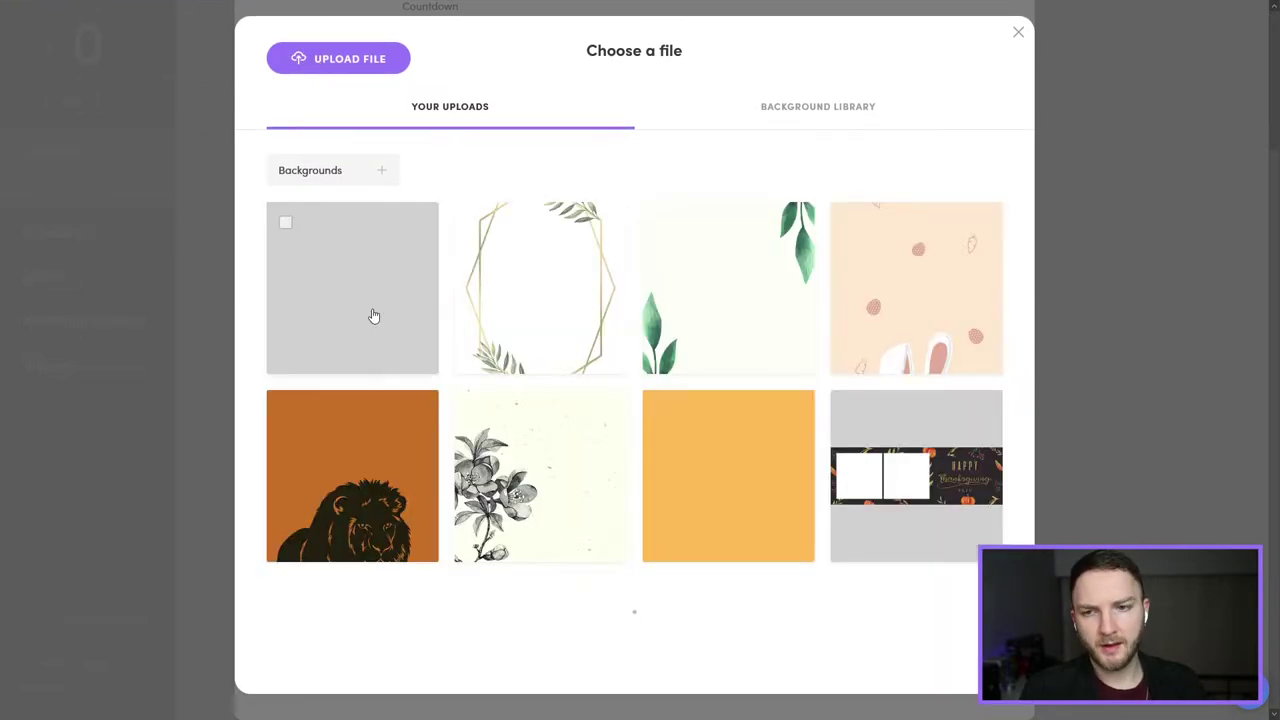
left_click(357, 306)
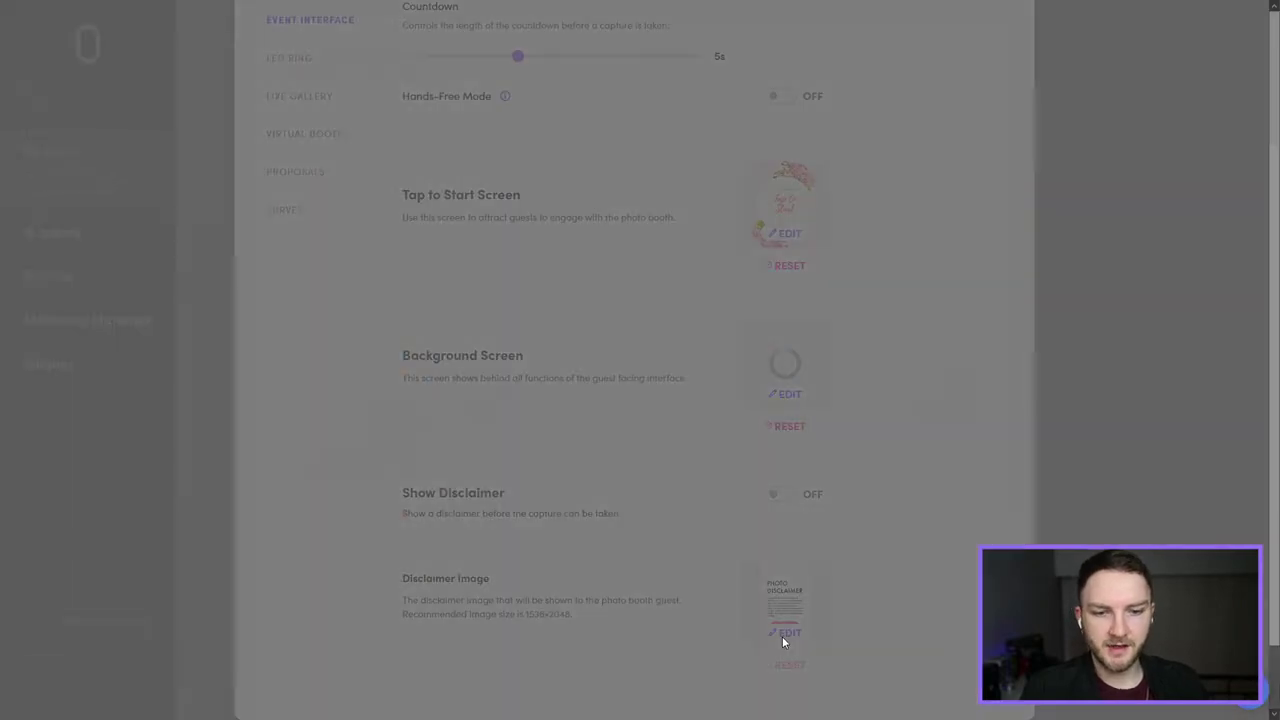
left_click(786, 634)
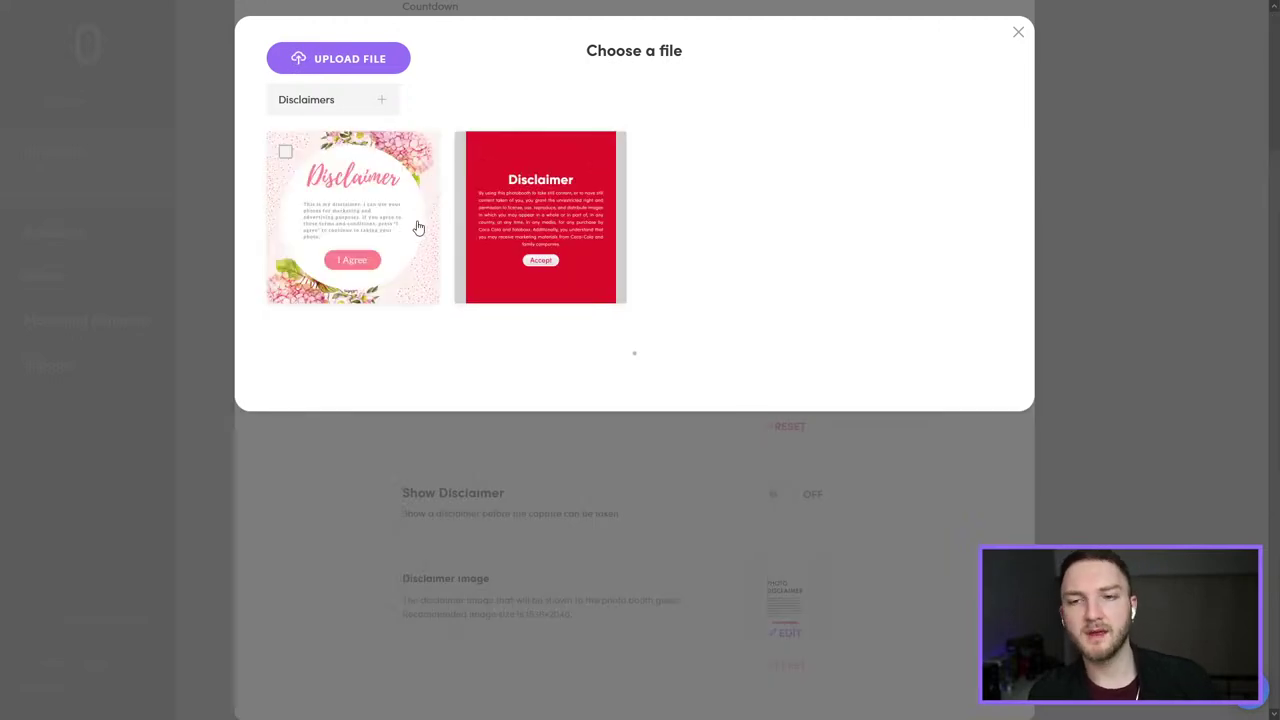
left_click(409, 254)
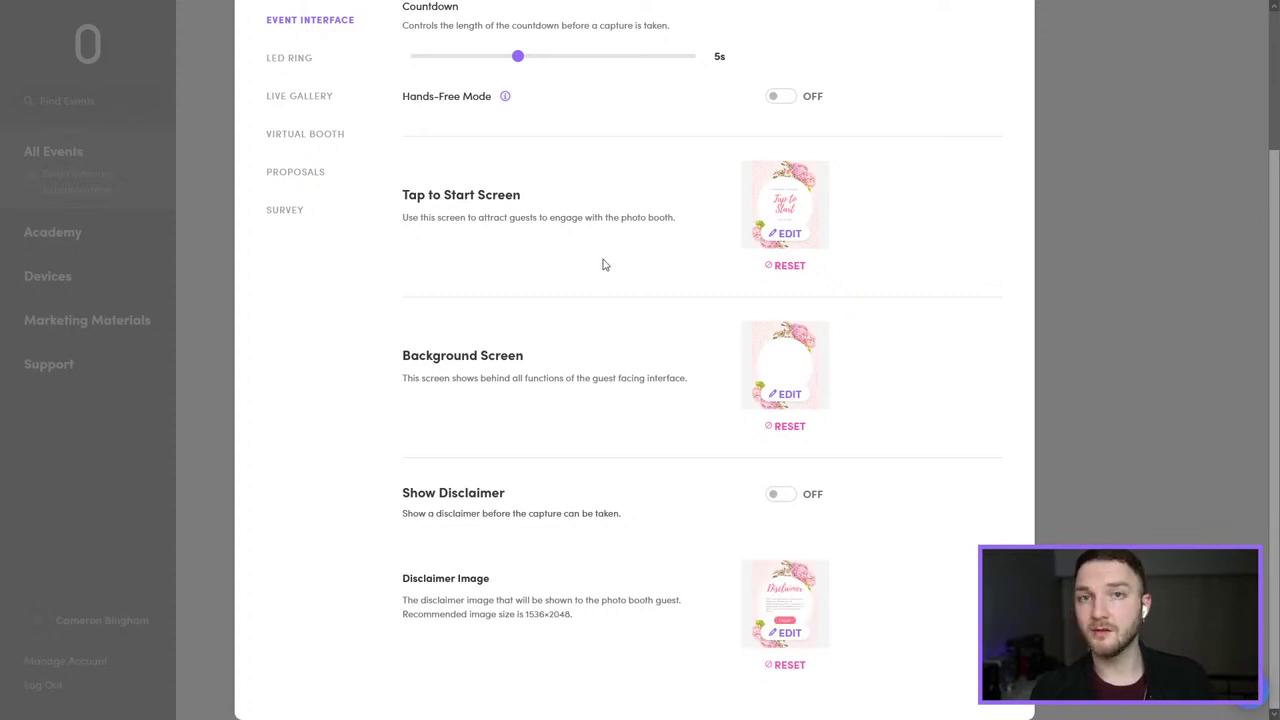
Step: Switch to Canva and create a new blank design at 2048 x 2732 px
scroll(670, 510, "up", 3)
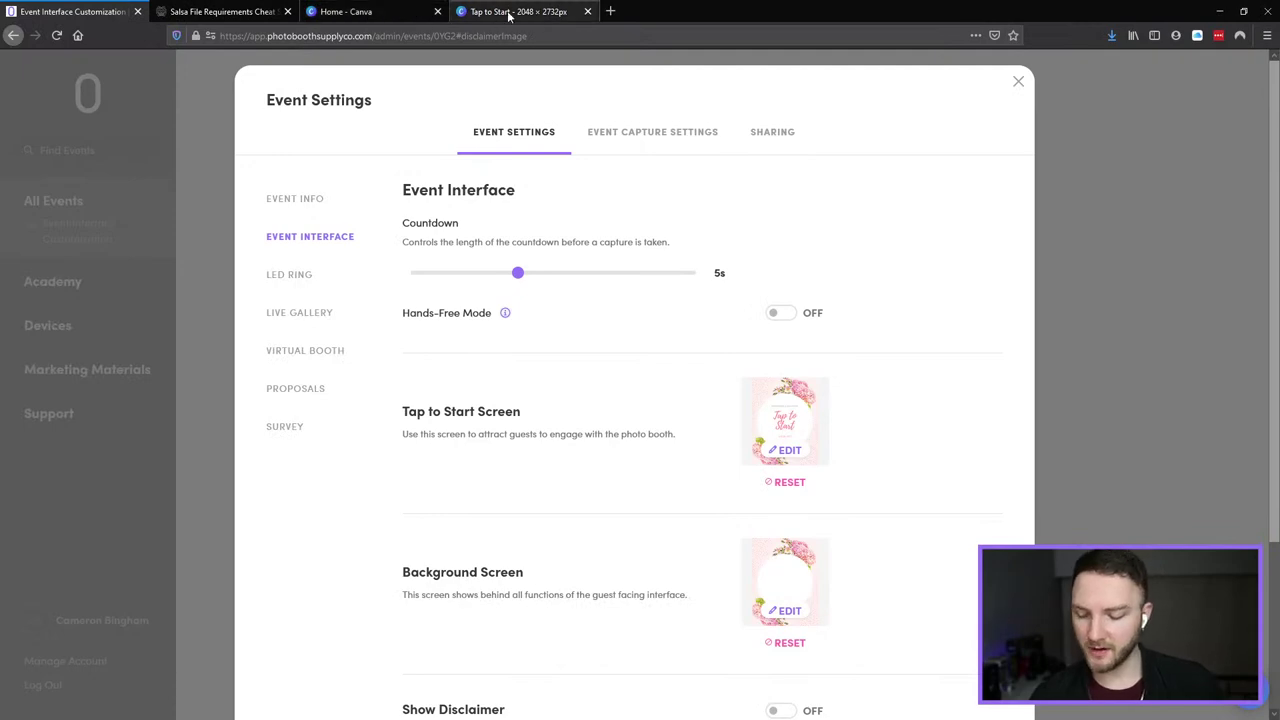
left_click(381, 17)
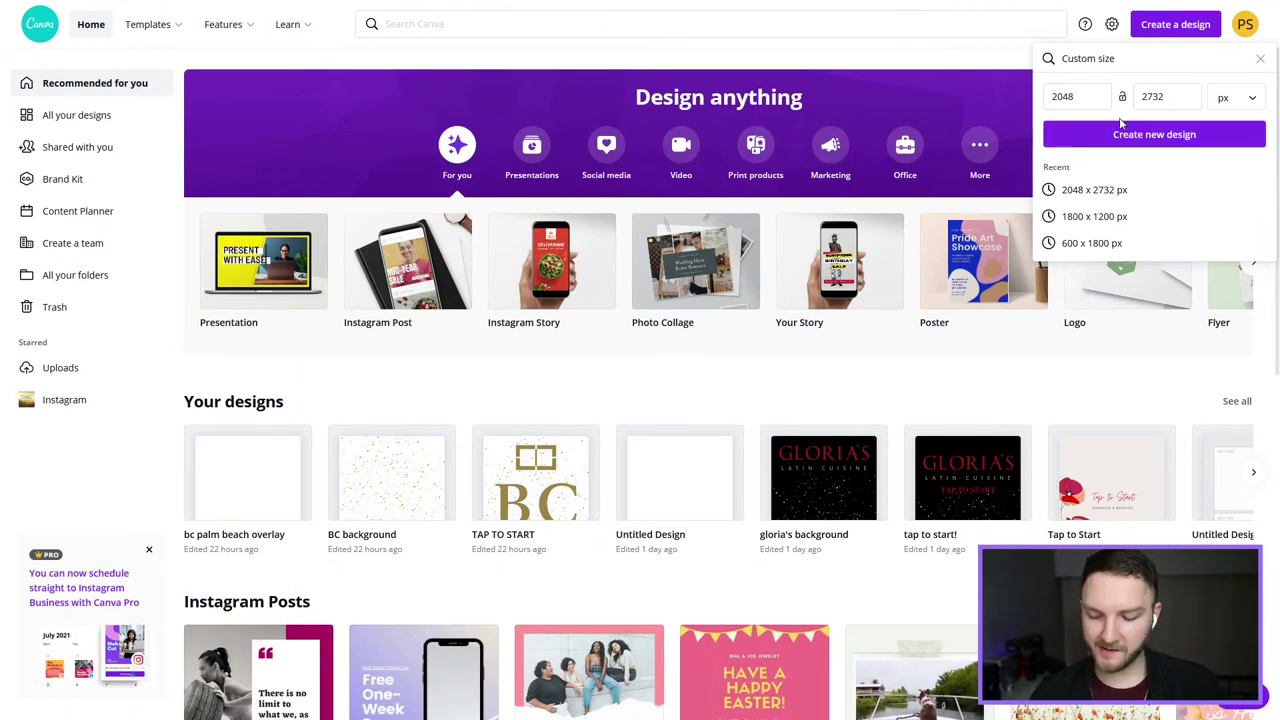
left_click(1153, 138)
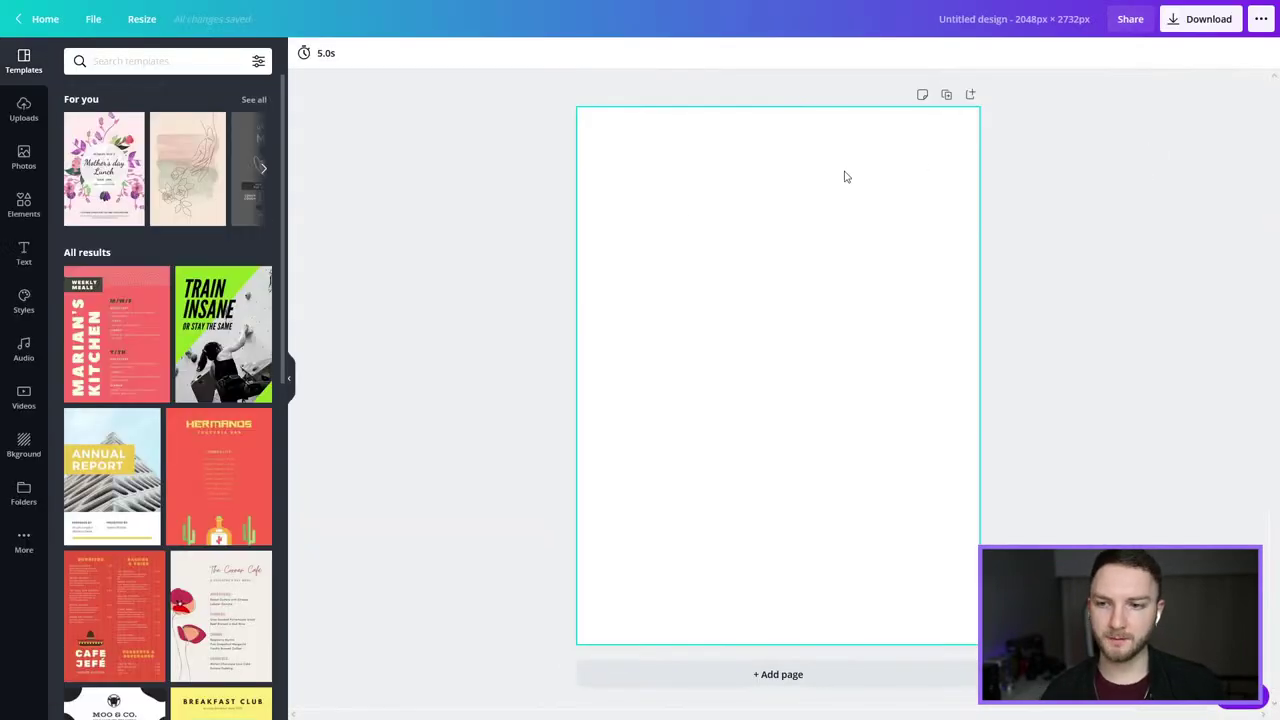
Step: Search the design templates for "wedding"
scroll(245, 360, "down", 5)
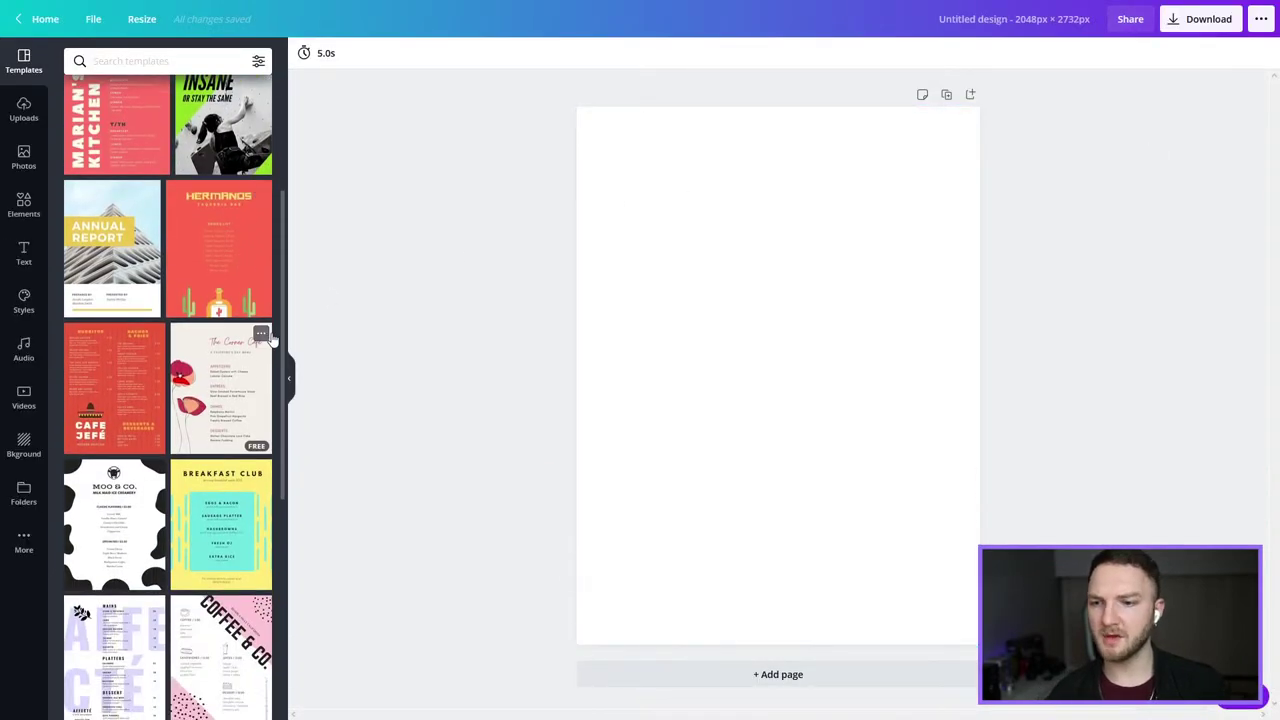
scroll(251, 357, "down", 4)
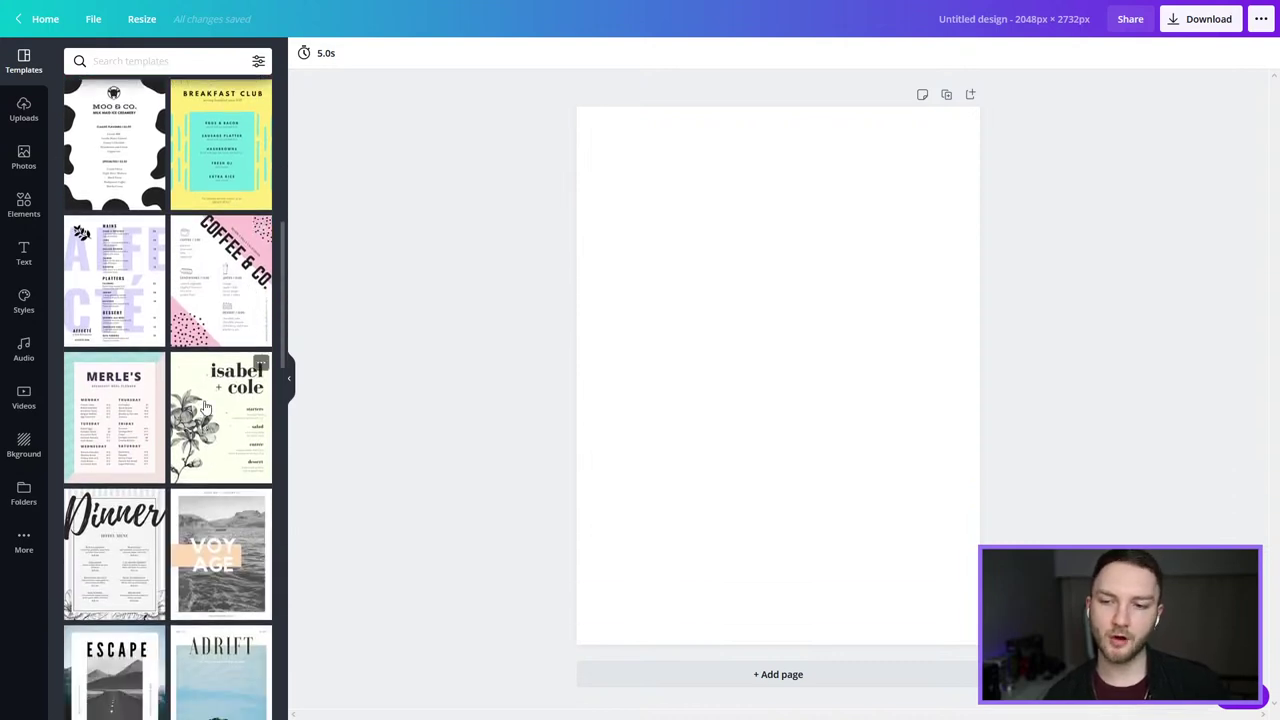
scroll(195, 360, "down", 2)
scroll(160, 150, "up", 7)
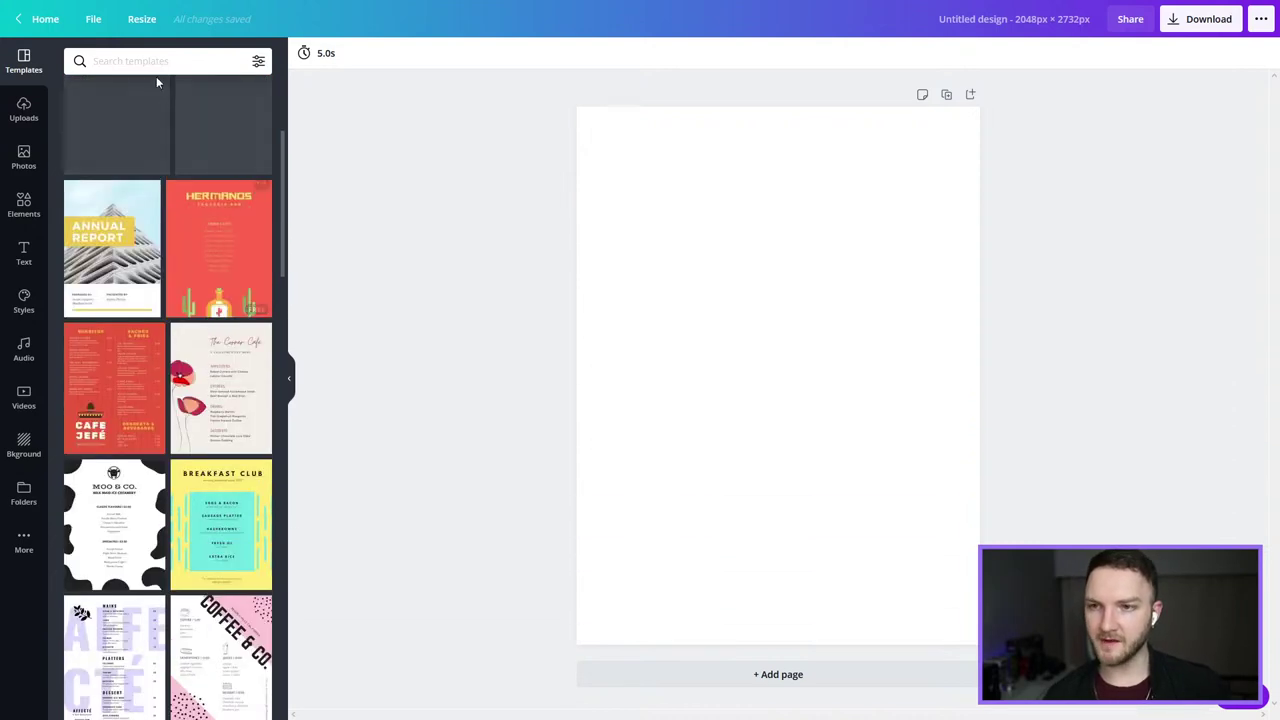
left_click(153, 62)
type("wedding")
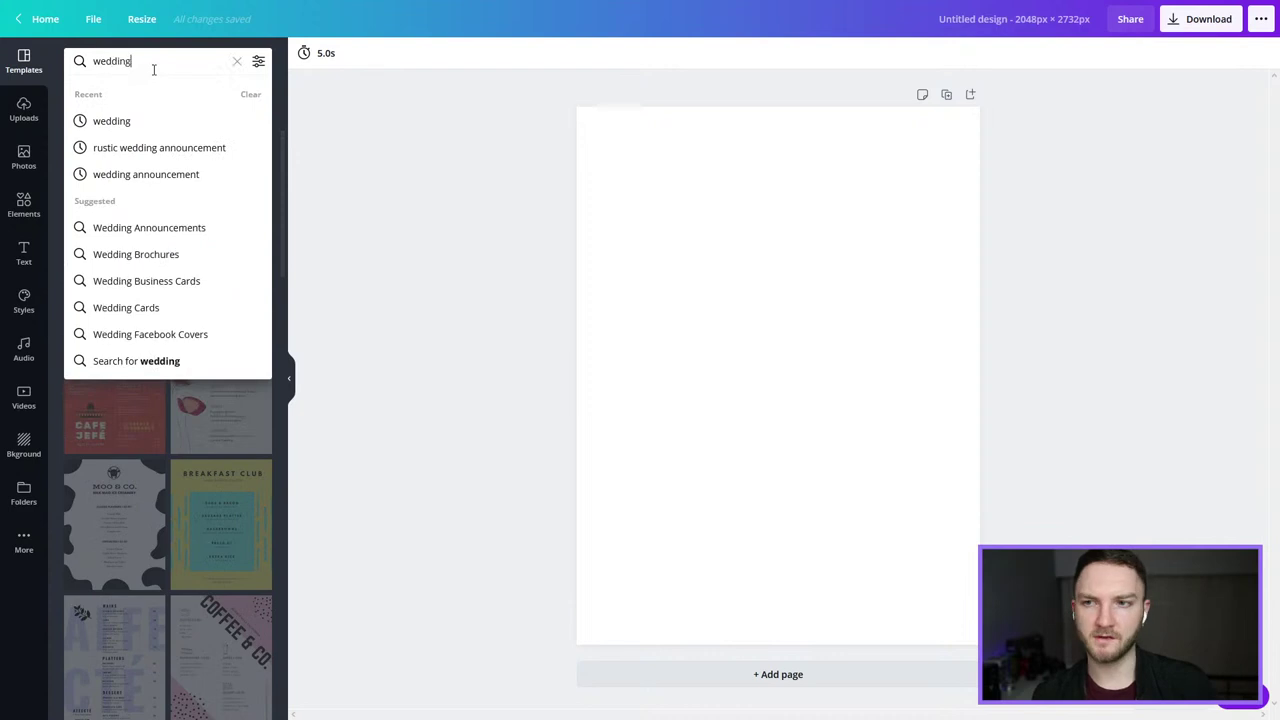
key("Return")
Step: Apply the wedding template with the black-and-white couple photo and gold corners to the blank page
scroll(170, 362, "down", 5)
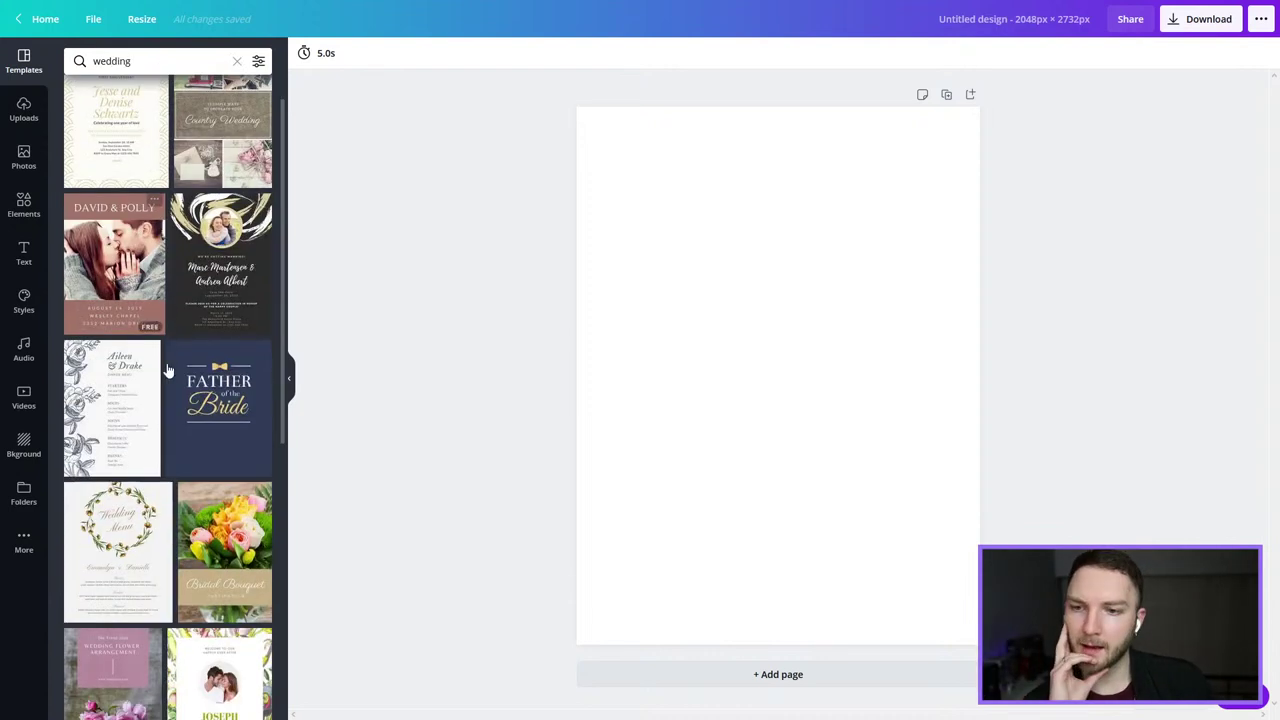
scroll(181, 362, "down", 5)
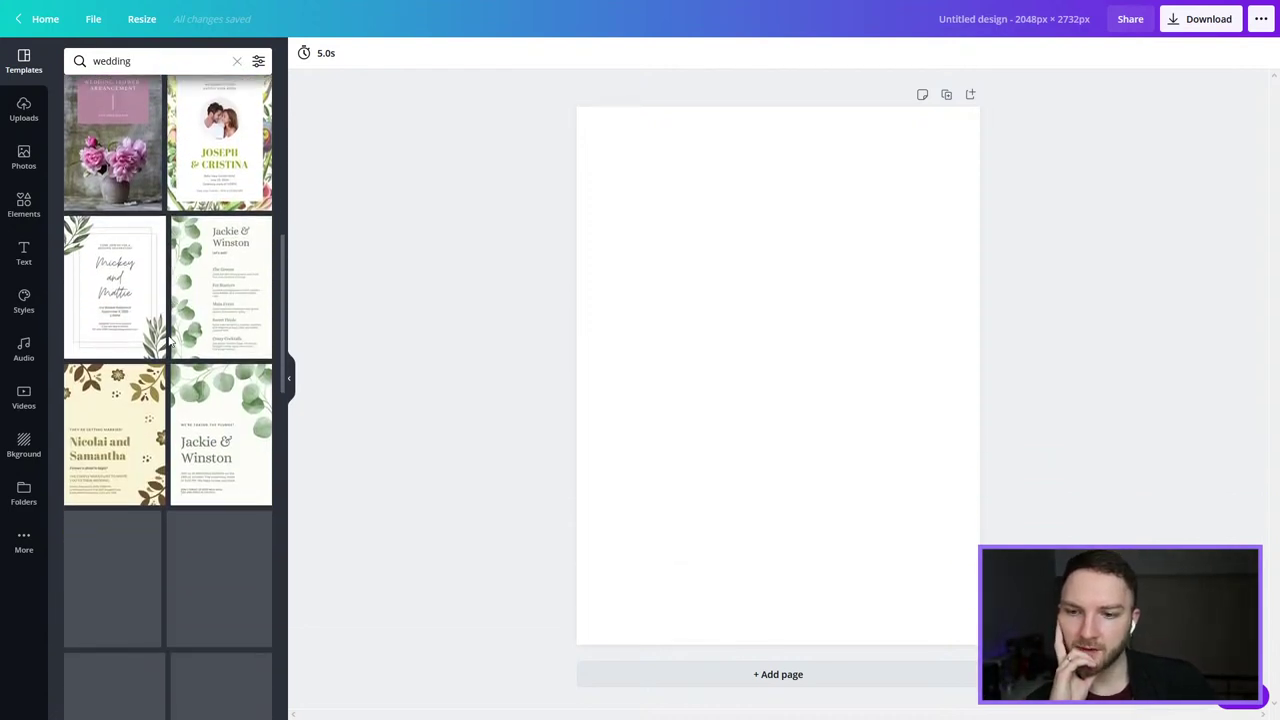
scroll(165, 352, "down", 6)
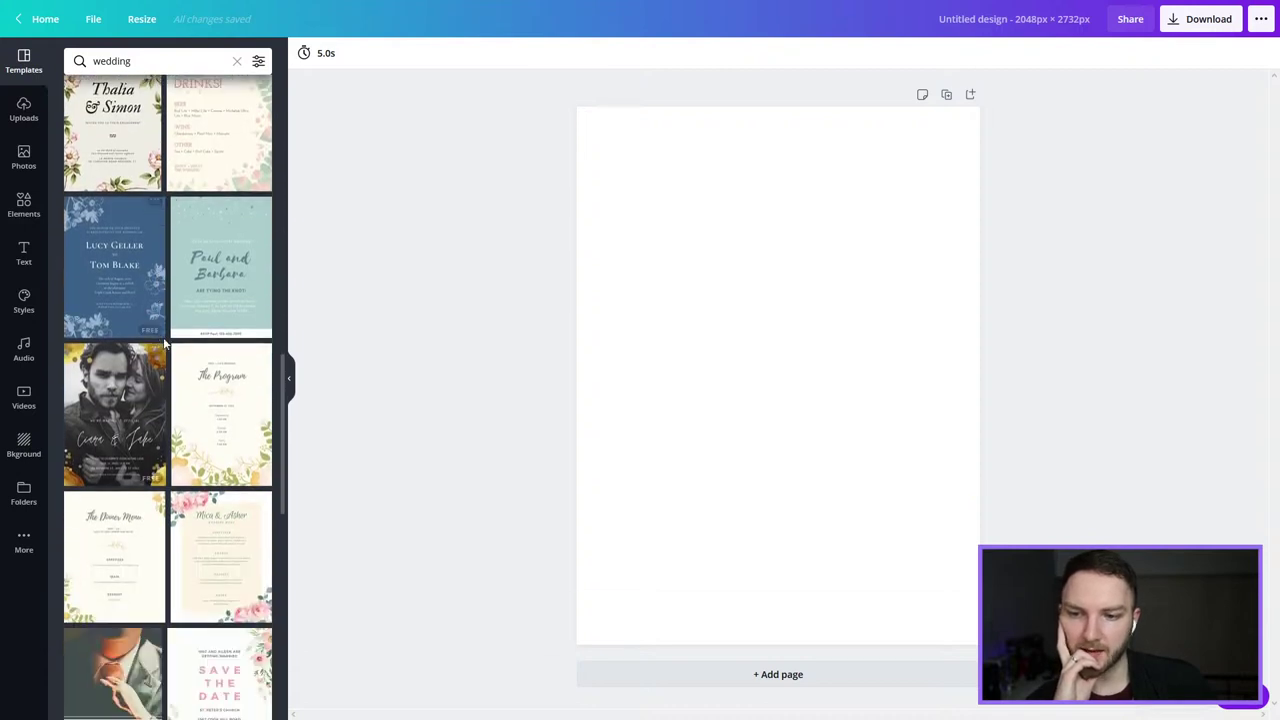
scroll(167, 340, "down", 1)
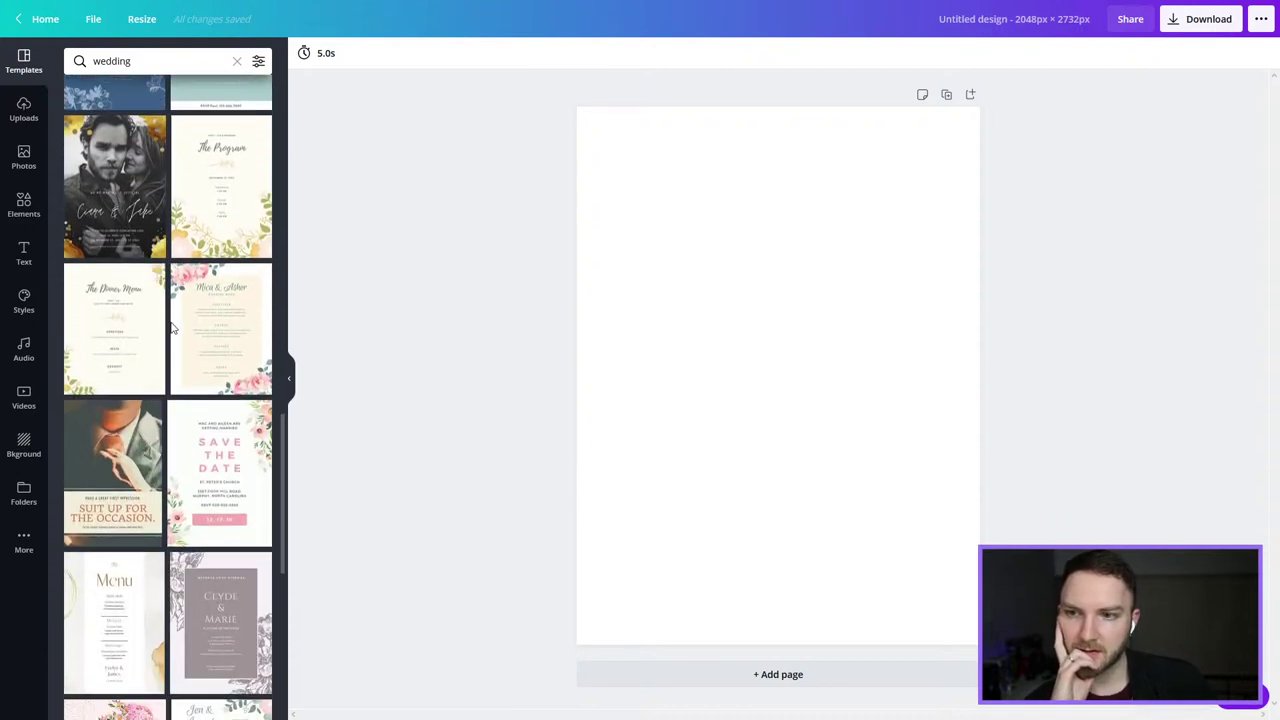
scroll(190, 175, "down", 1)
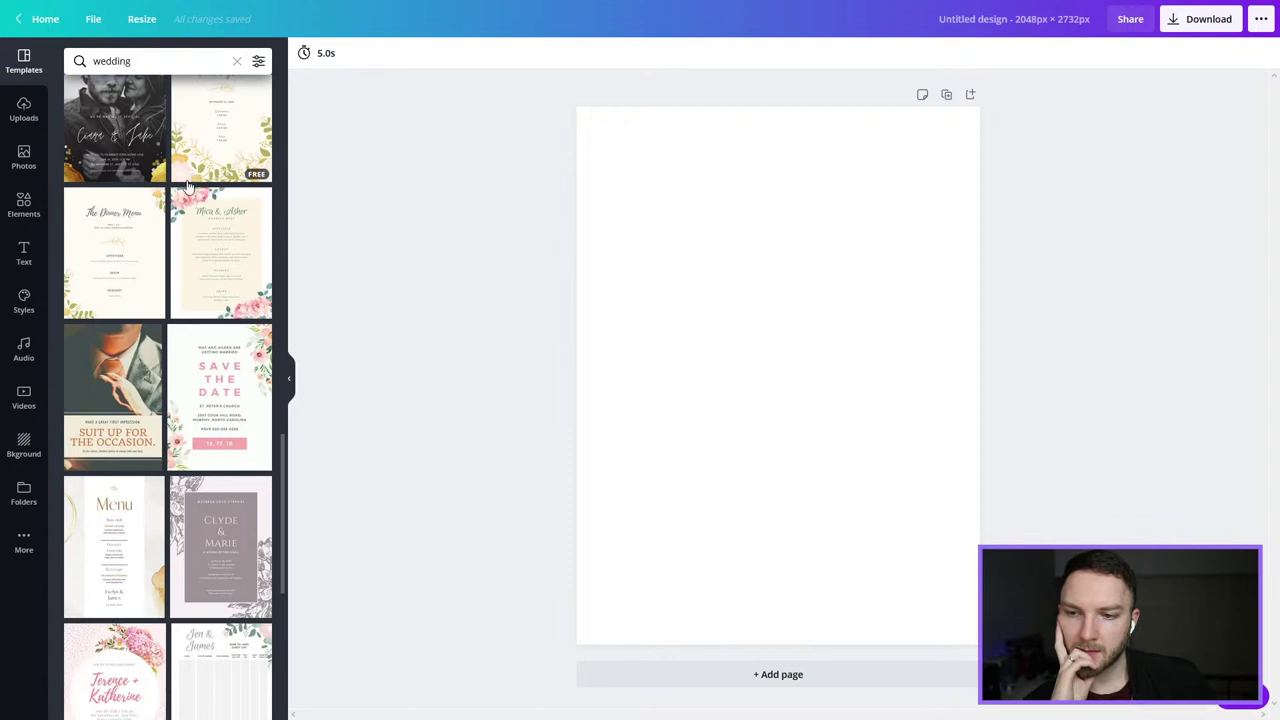
scroll(187, 190, "up", 1)
scroll(187, 195, "down", 1)
scroll(187, 205, "up", 1)
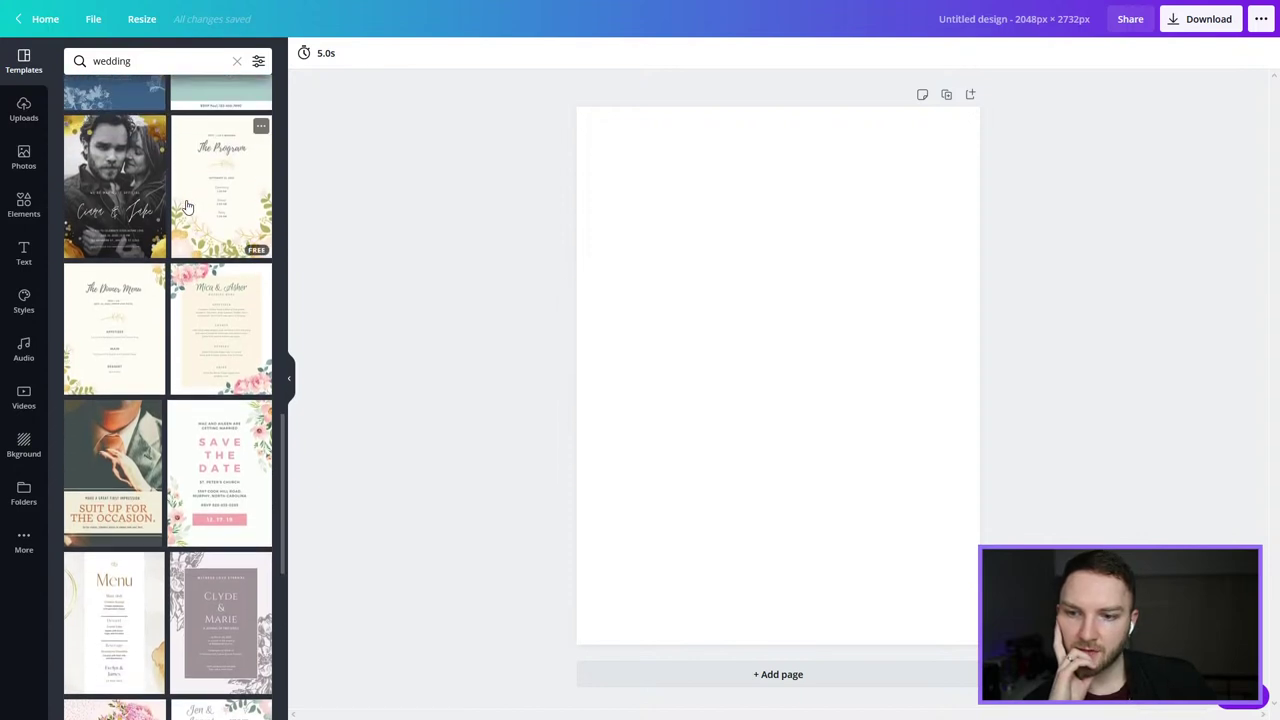
scroll(222, 285, "down", 1)
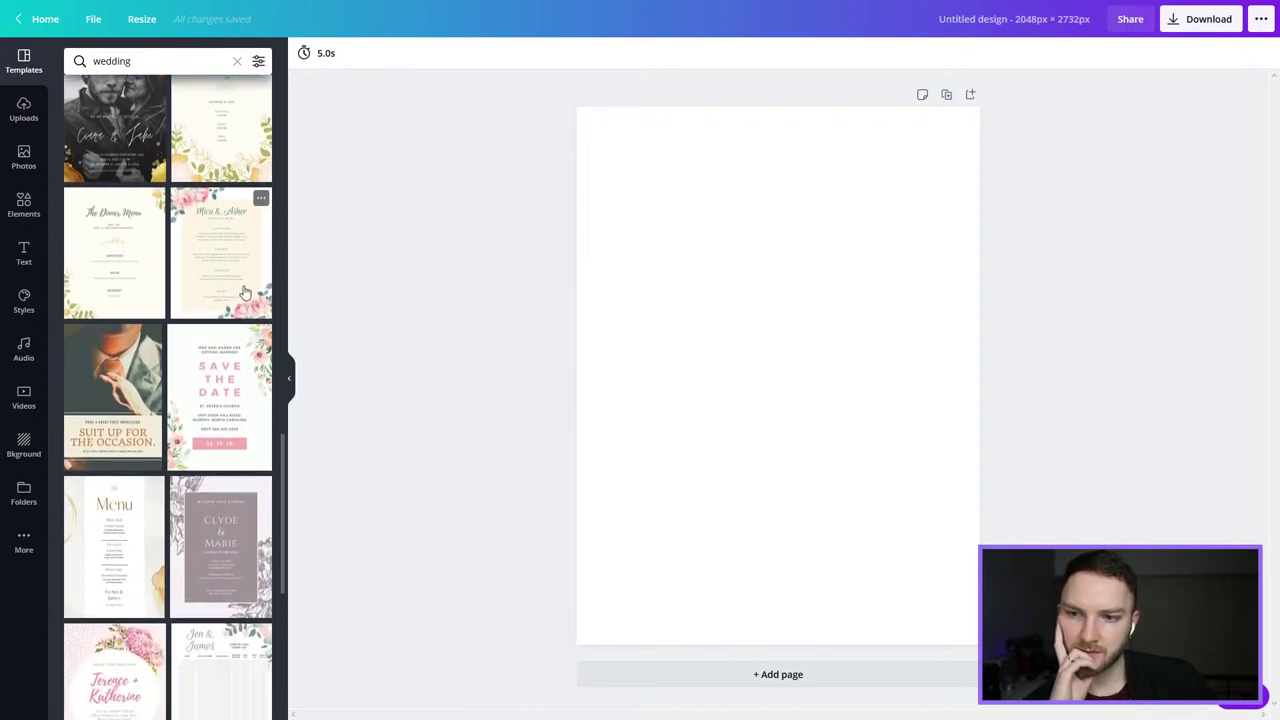
scroll(247, 293, "down", 2)
scroll(247, 293, "down", 8)
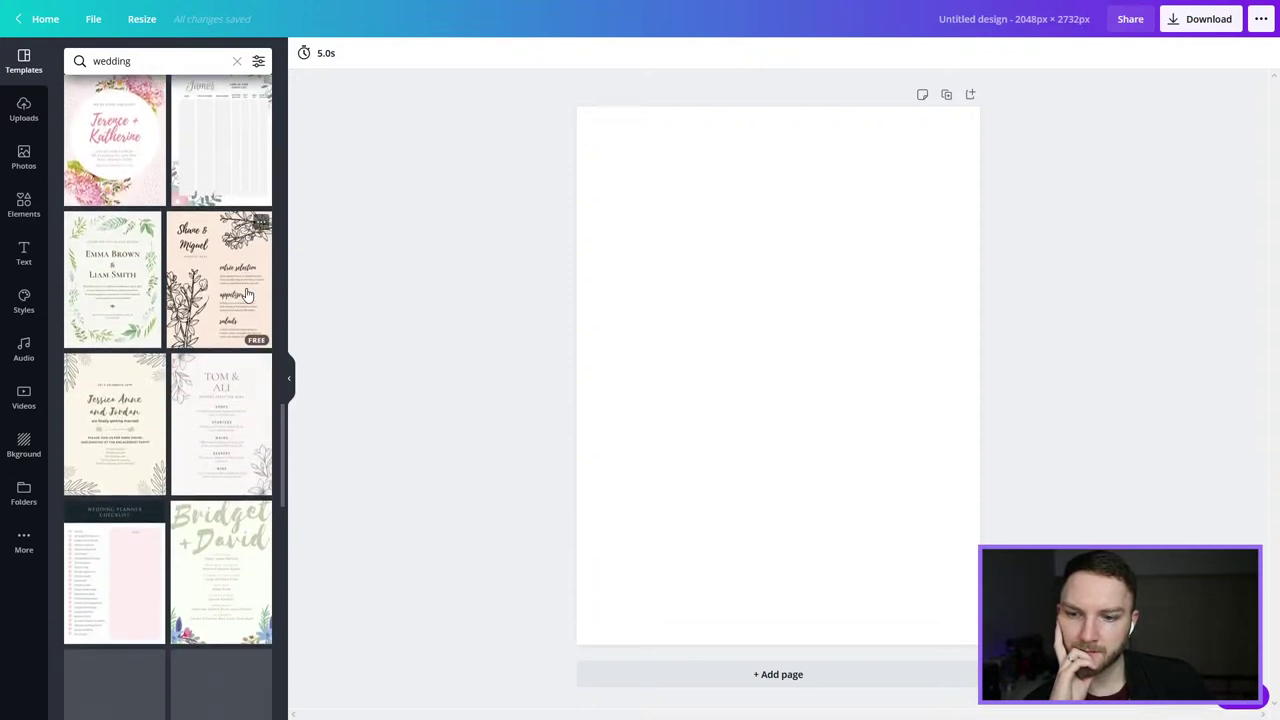
scroll(245, 285, "up", 5)
scroll(245, 285, "up", 10)
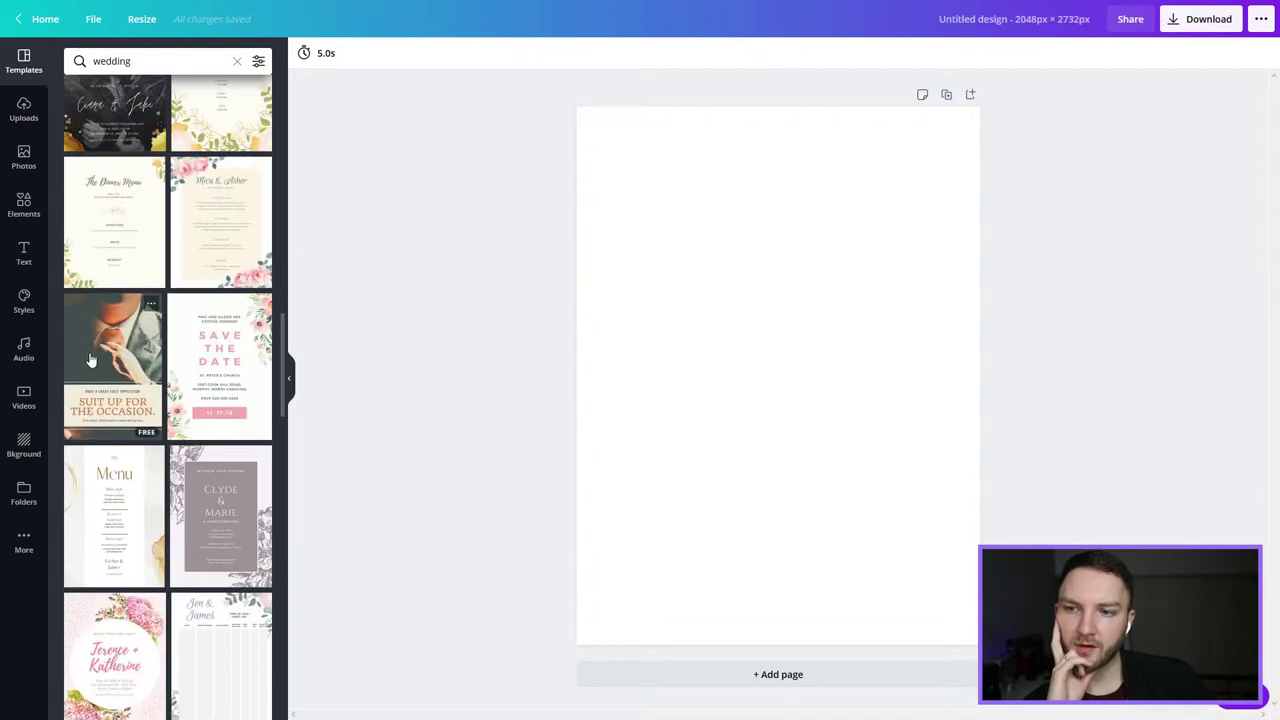
left_click(115, 437)
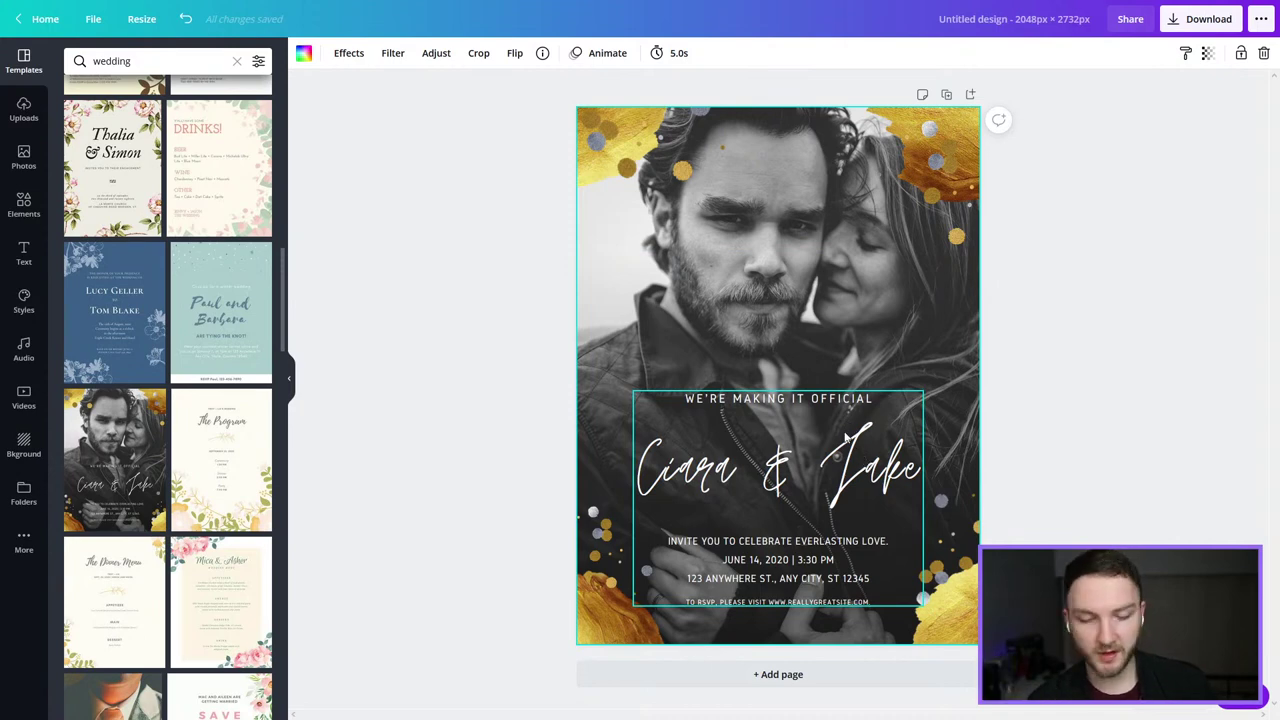
Step: Replace the large script names with "Tap to Start" and the small line above them with the couple's names
double_click(846, 432)
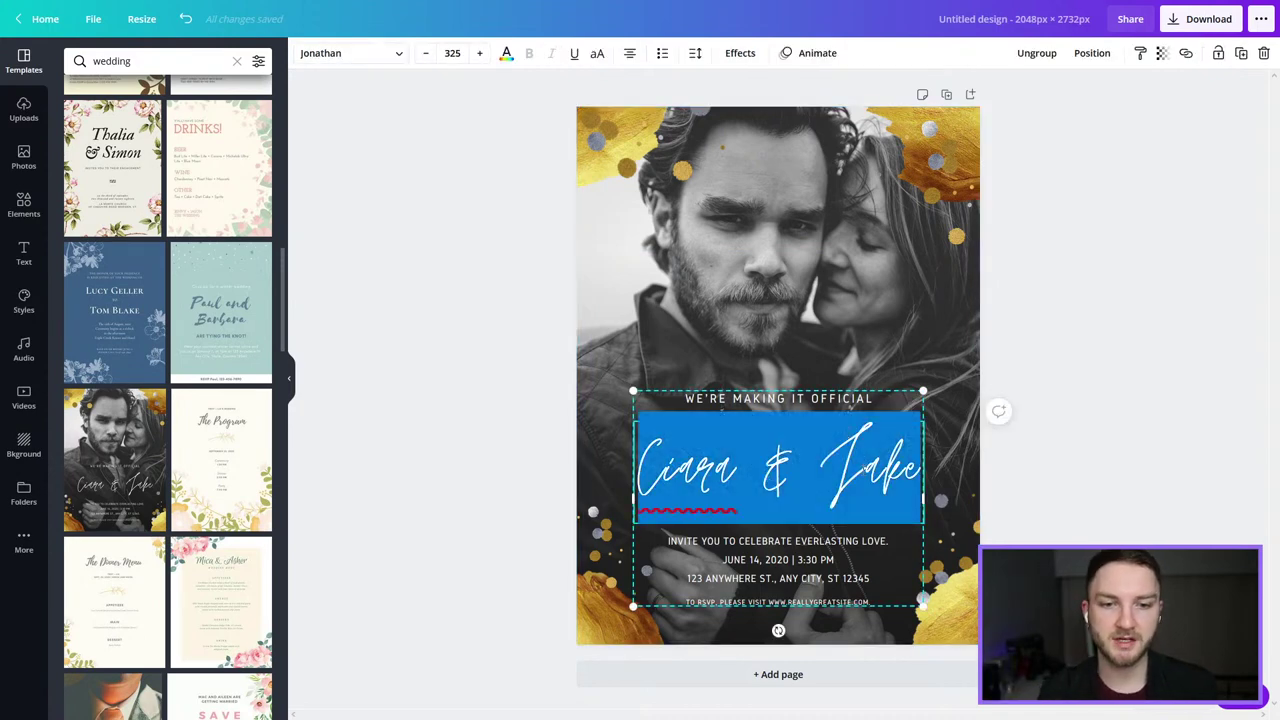
type("Tap to Start")
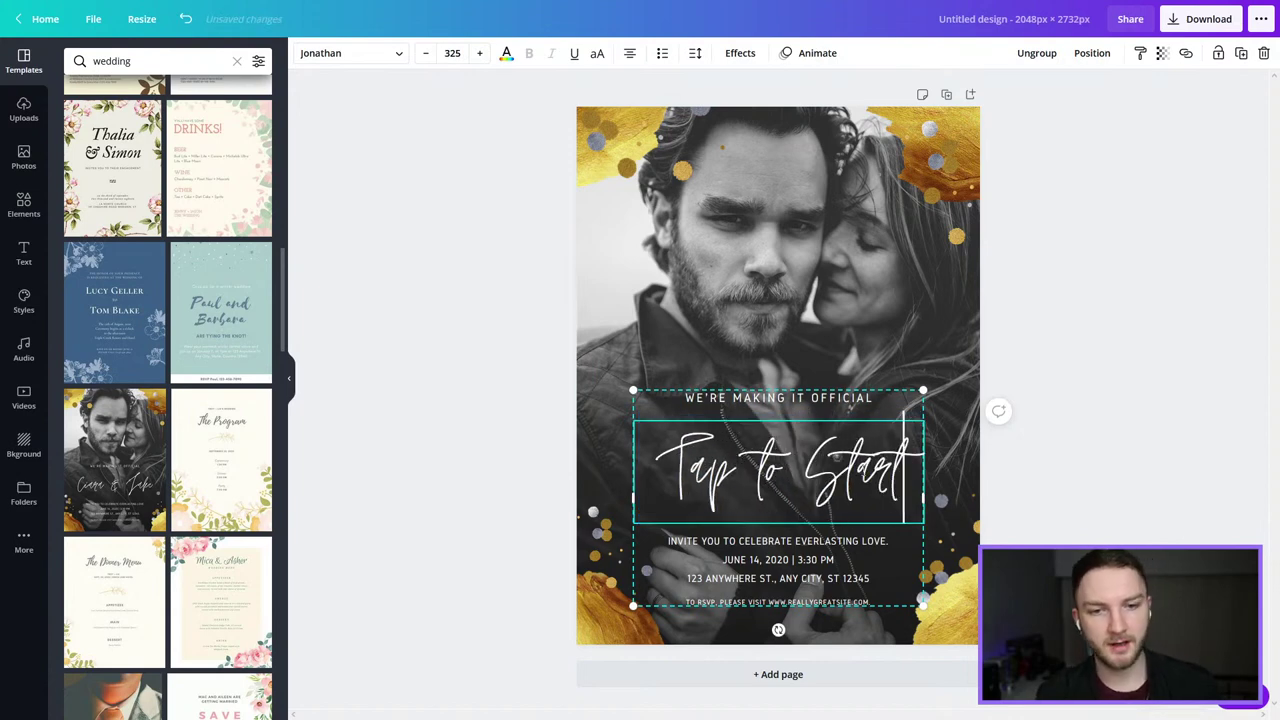
double_click(818, 400)
type("D")
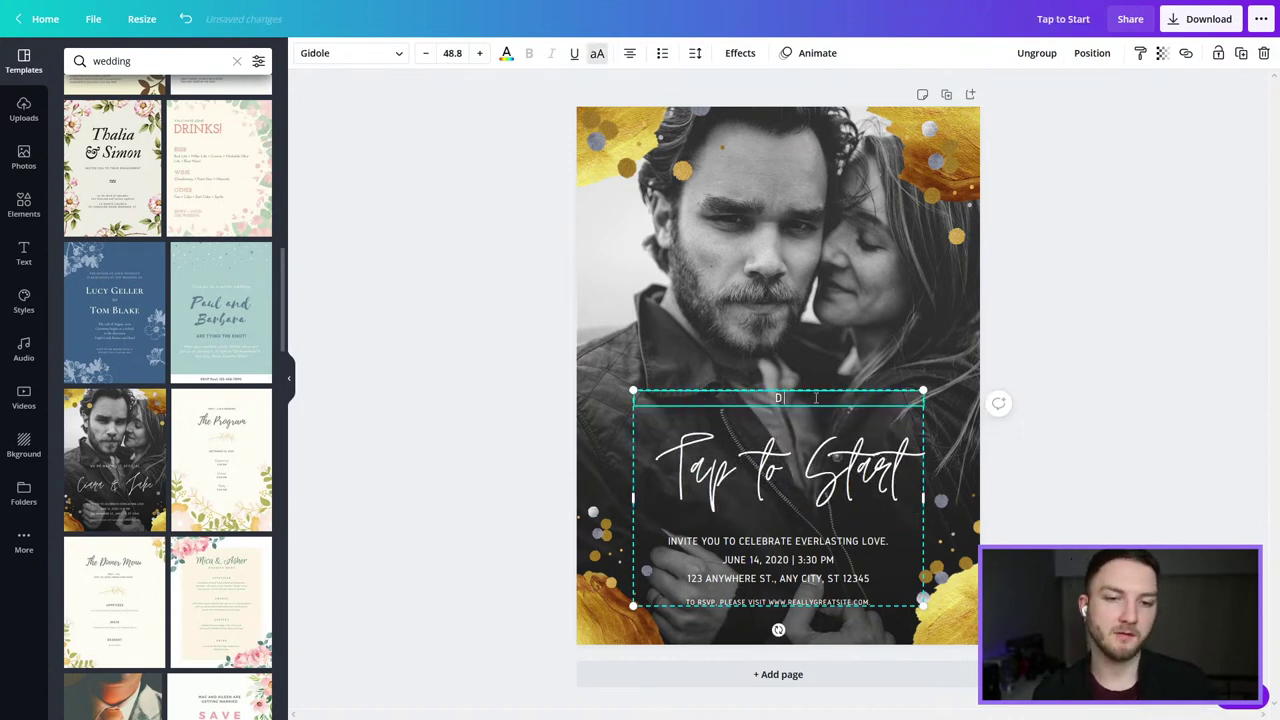
type("OMINIQUE & BRIGHTON")
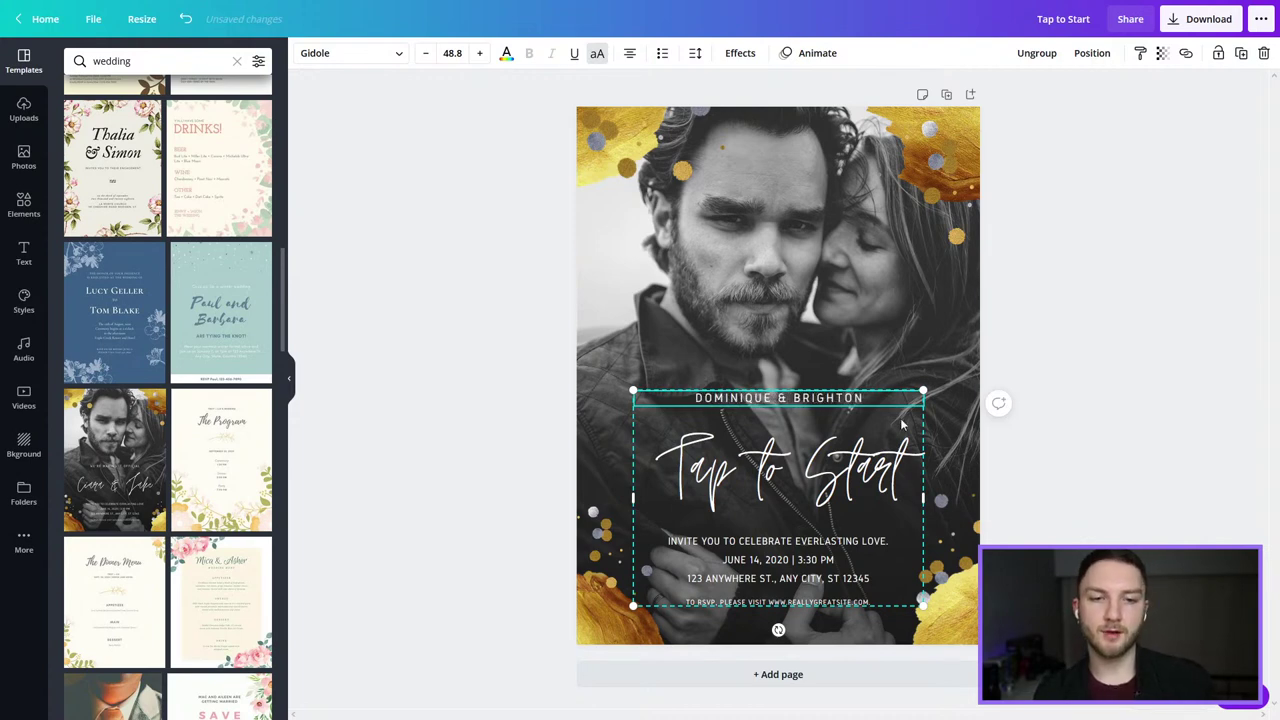
left_click(1126, 448)
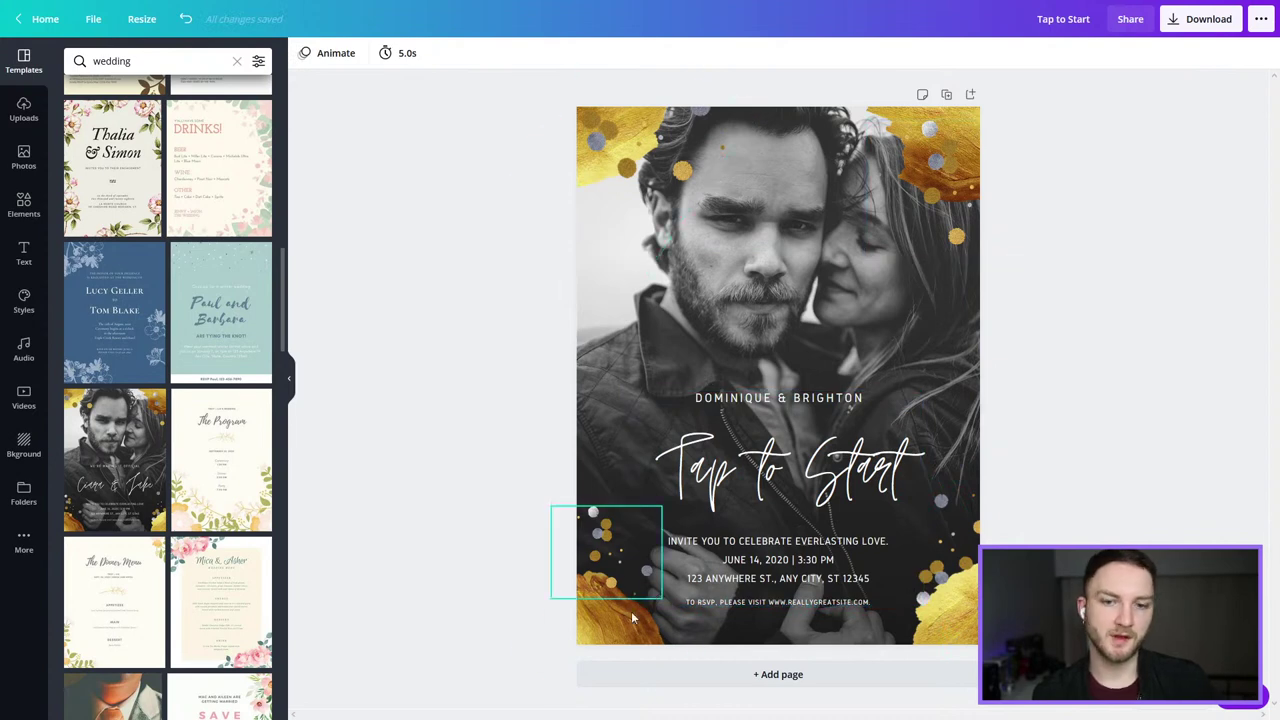
Step: Delete the small RSVP line and replace the three-line invitation text with "JUNE 14TH, 2021"
left_click(819, 578)
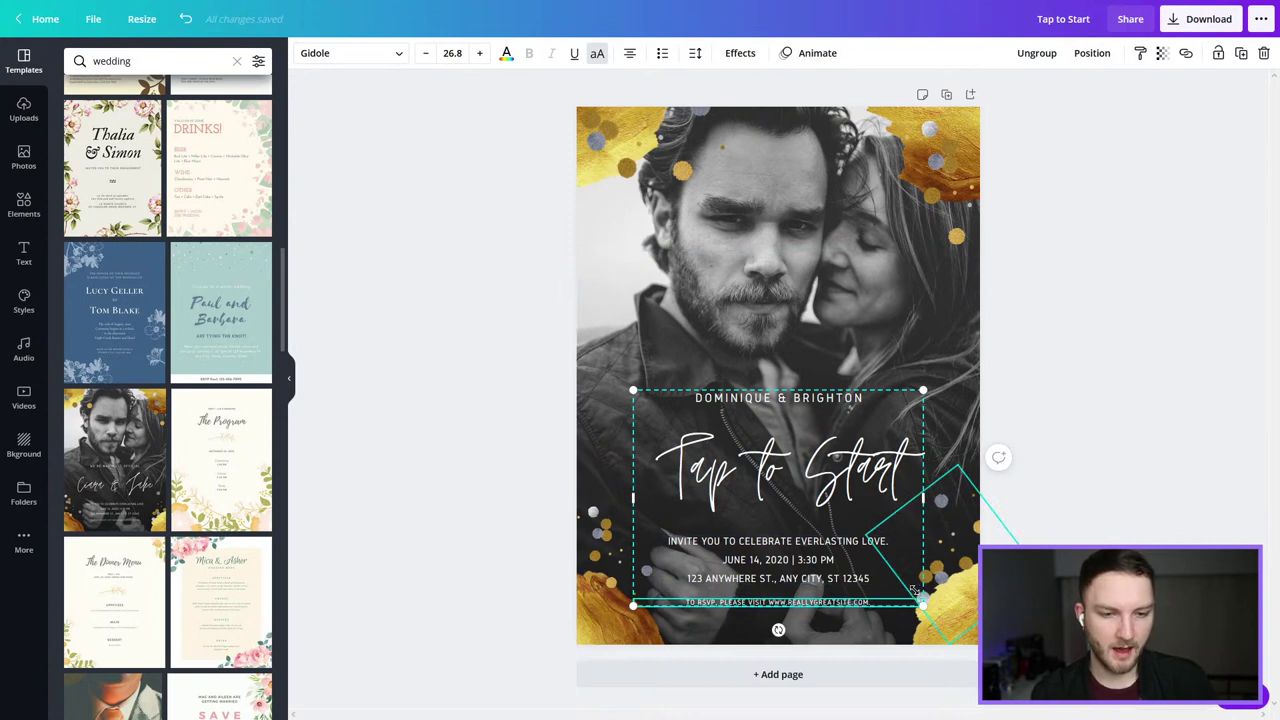
key("Delete")
left_click(818, 566)
double_click(812, 560)
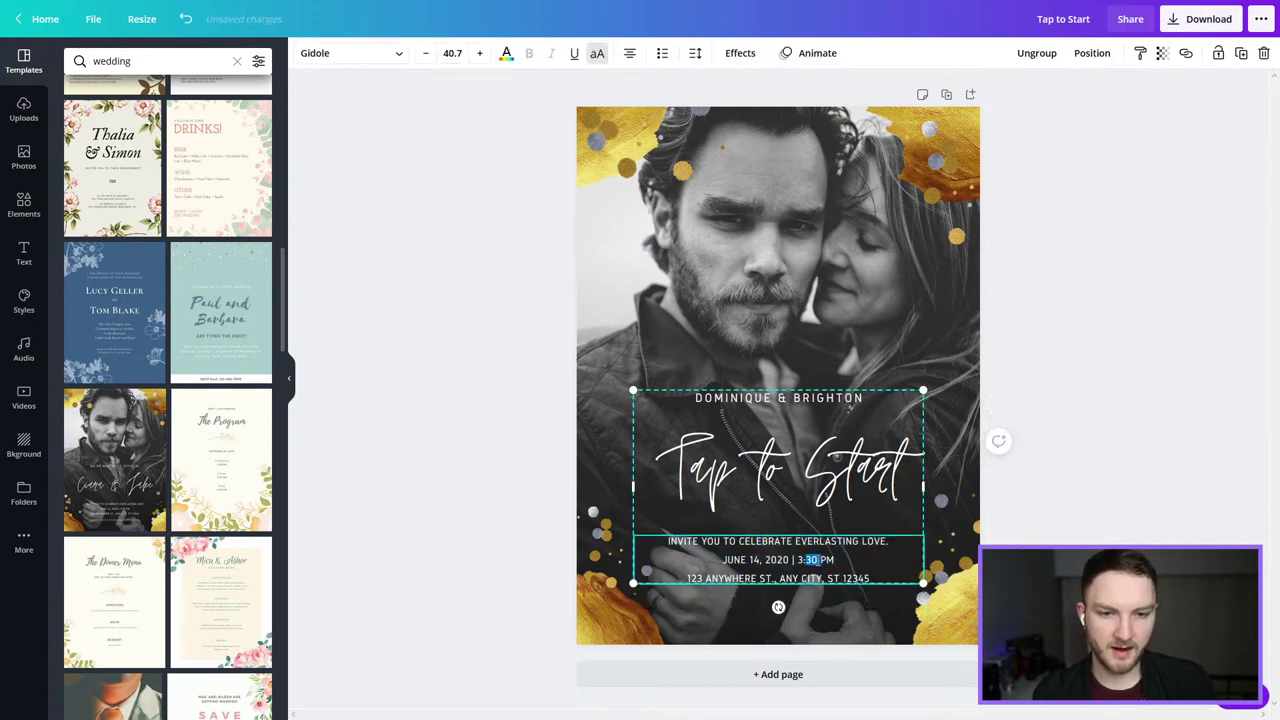
left_click_drag(896, 572, 658, 540)
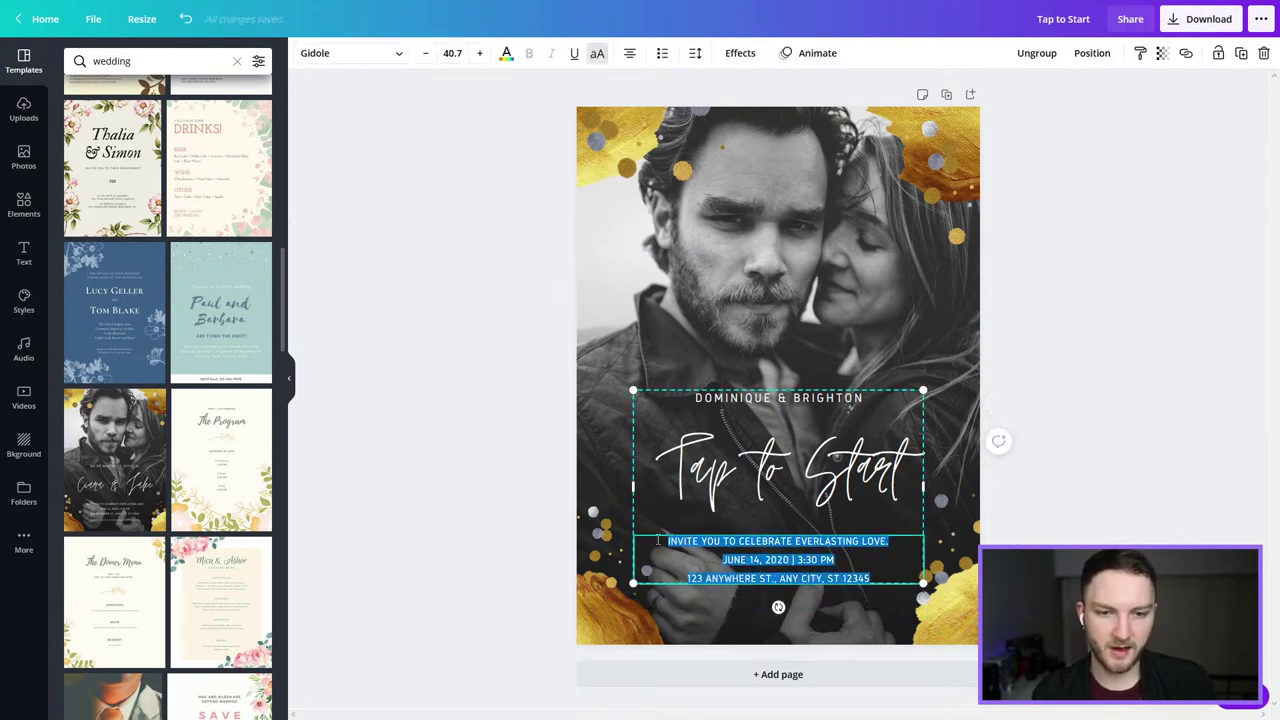
type("JUNE 1")
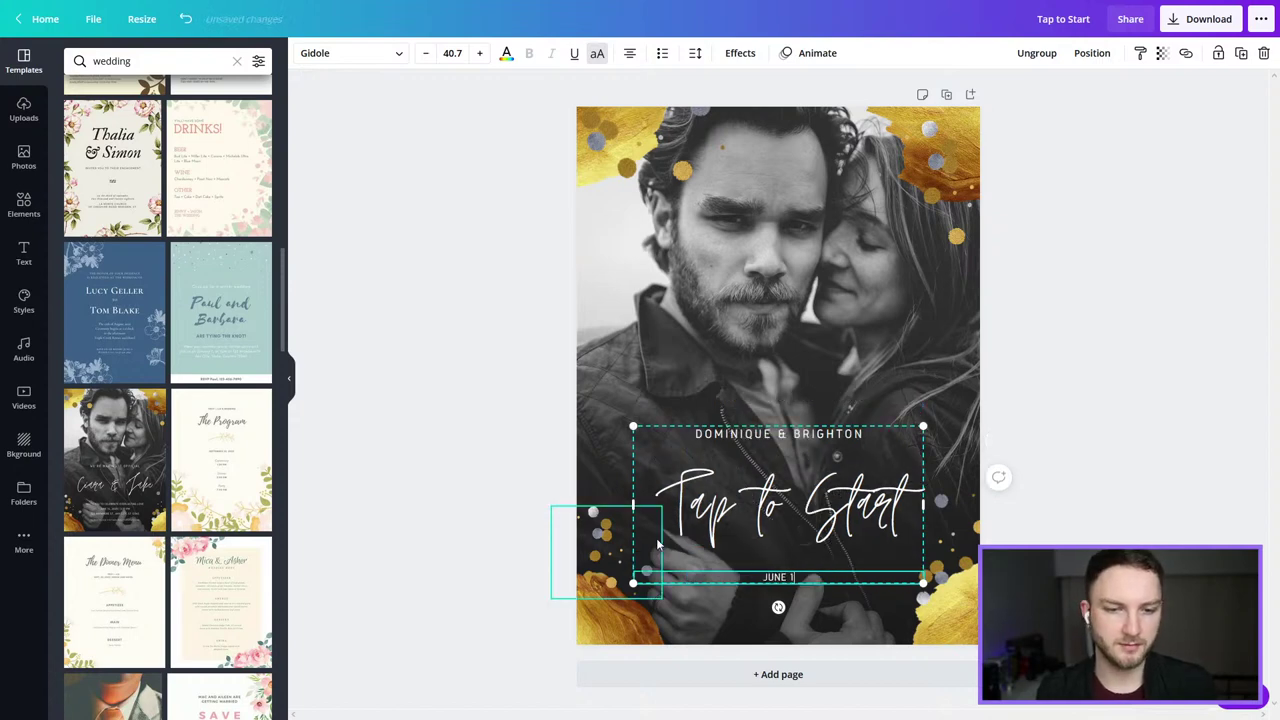
type("4TH, 2021")
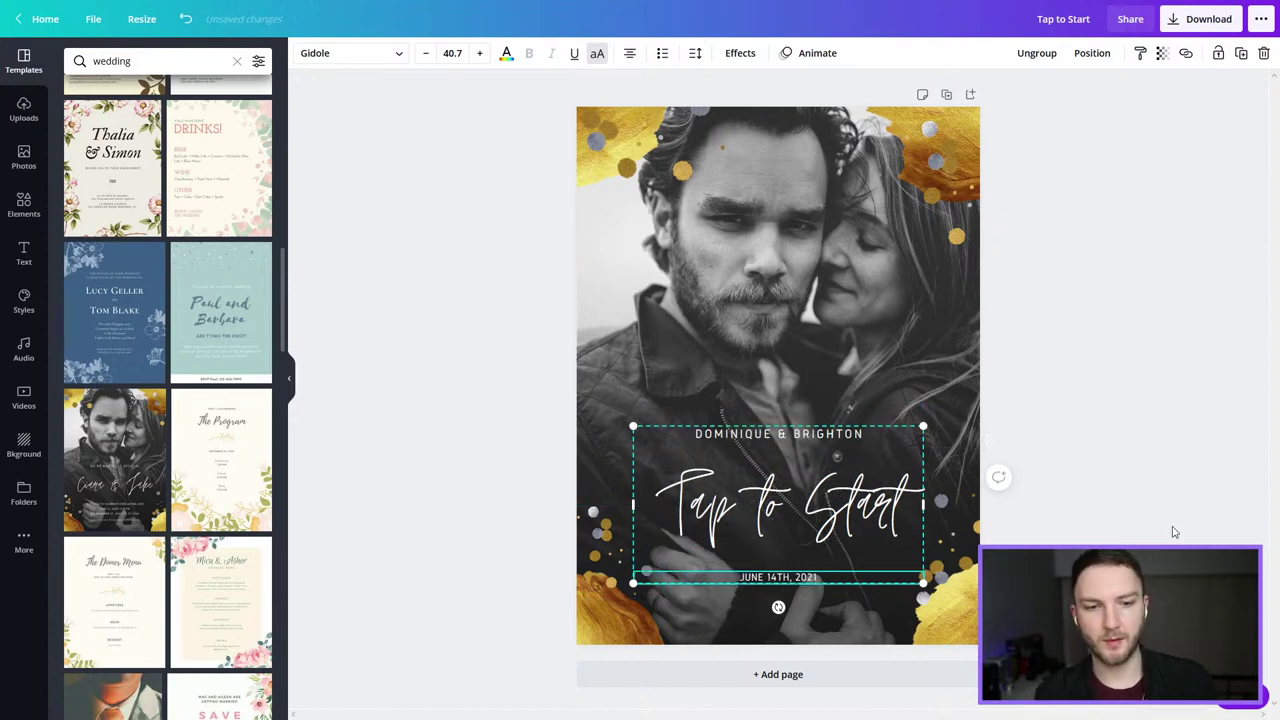
left_click(1161, 470)
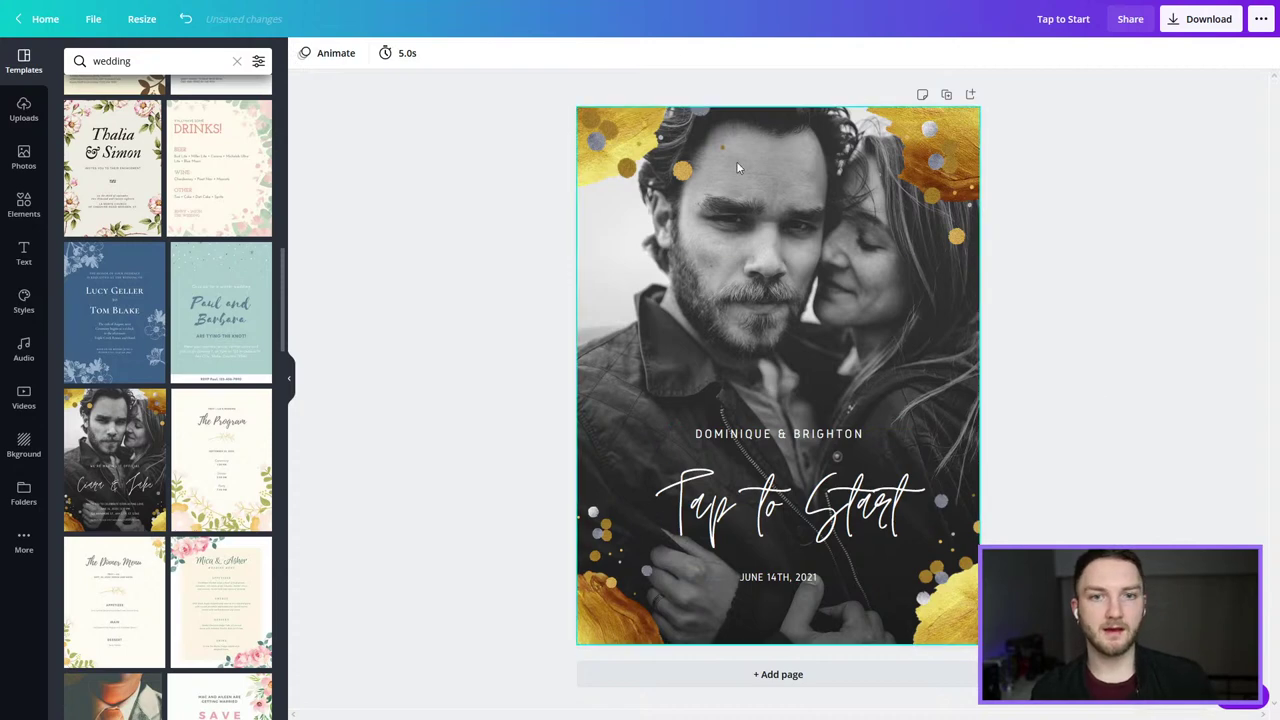
Step: Try the Epic, Summer and Cali filters on the couple photo and reset the filter to None
left_click(746, 241)
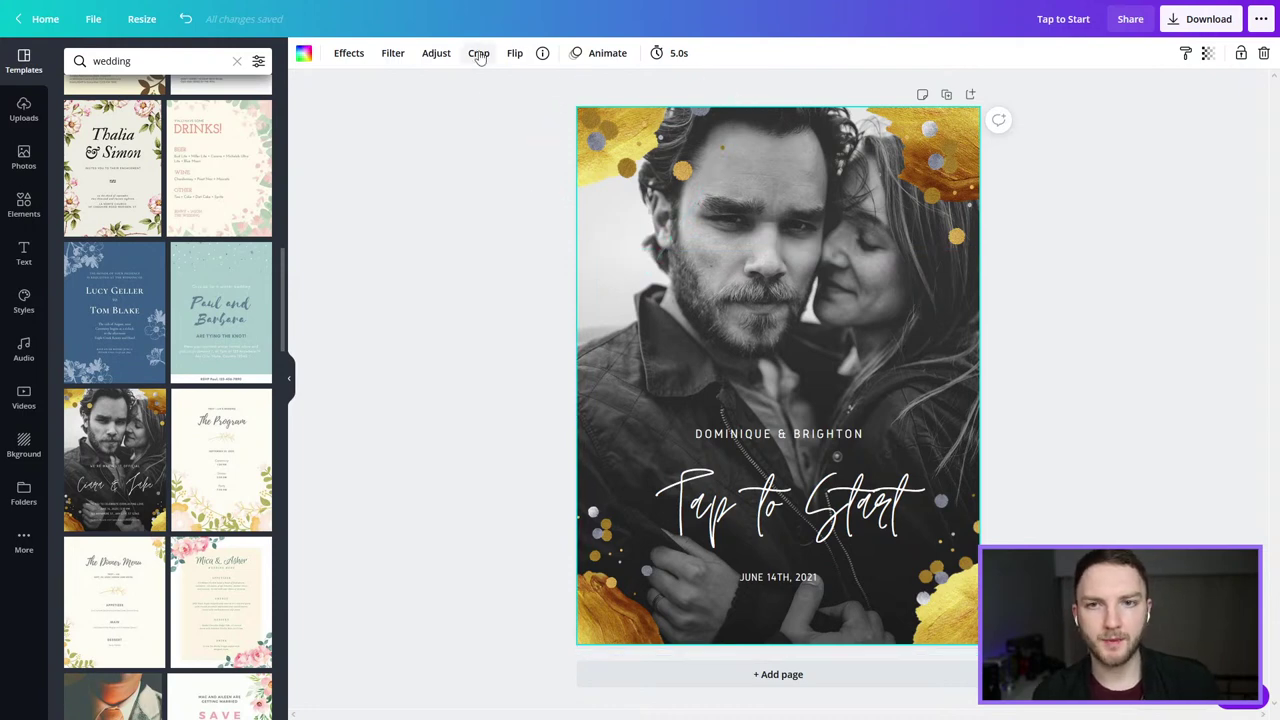
left_click(391, 53)
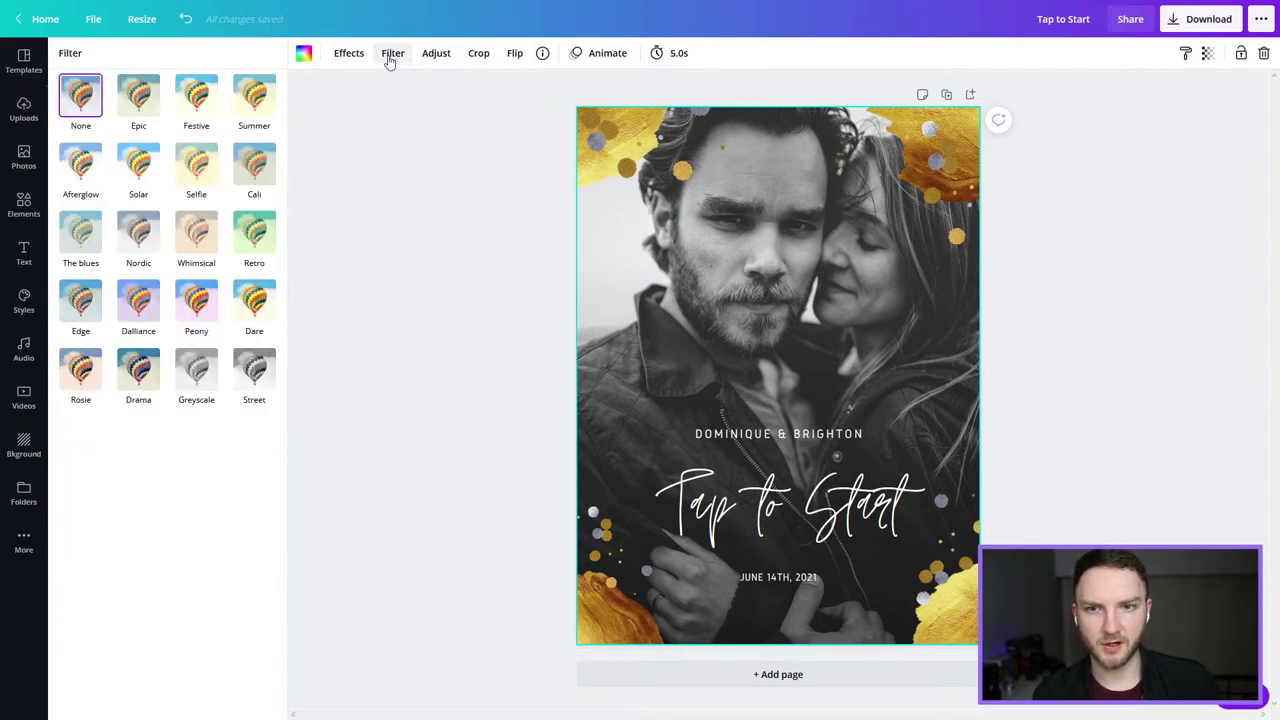
left_click(138, 95)
left_click(196, 95)
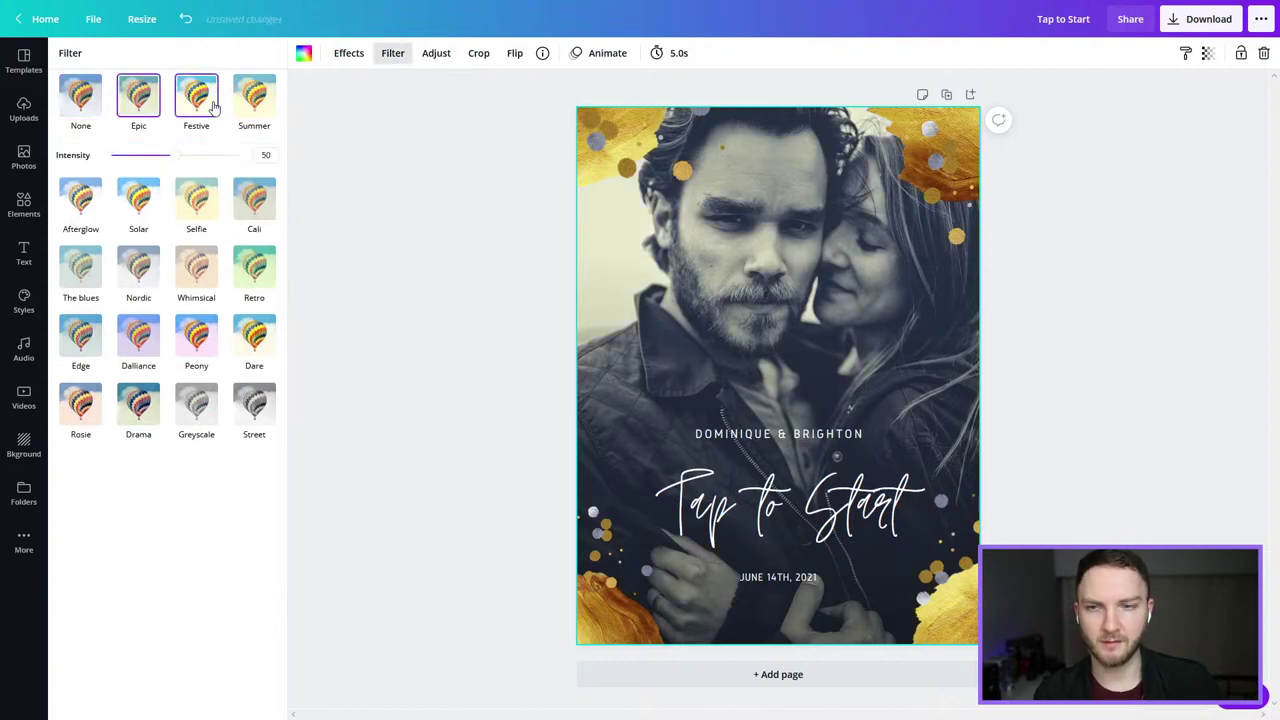
left_click(256, 100)
left_click(256, 200)
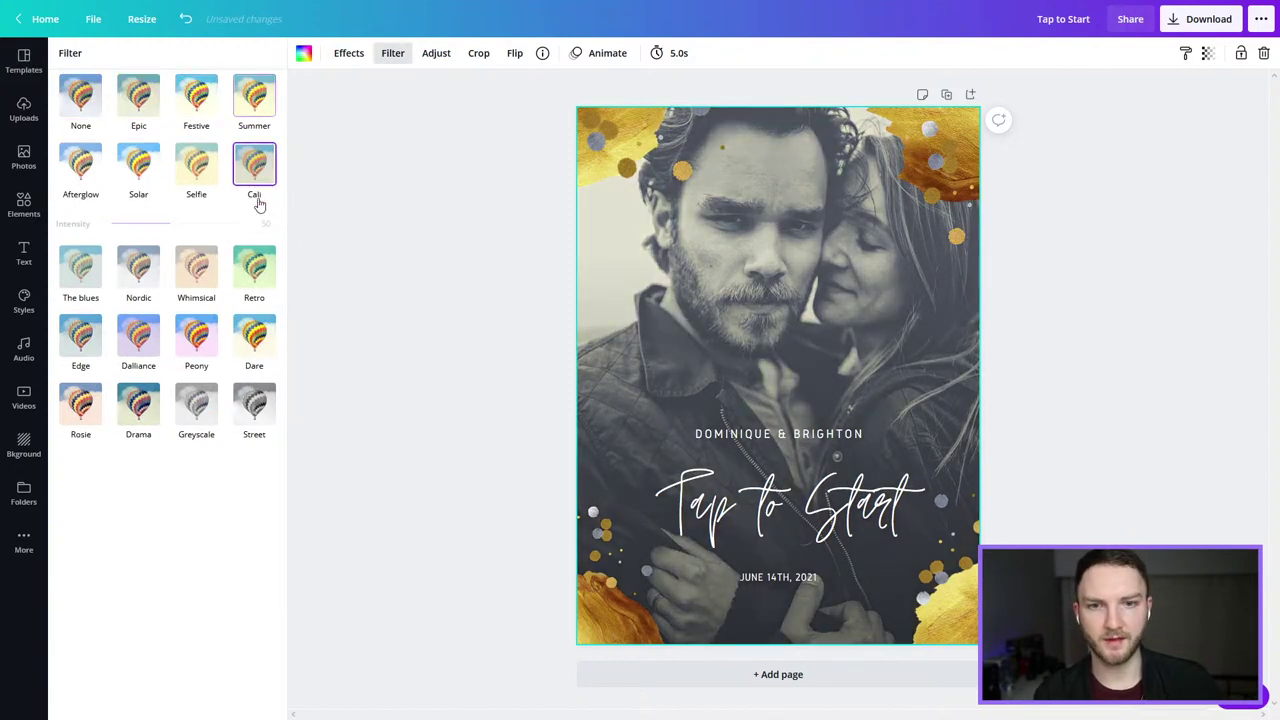
left_click(207, 222)
left_click(72, 108)
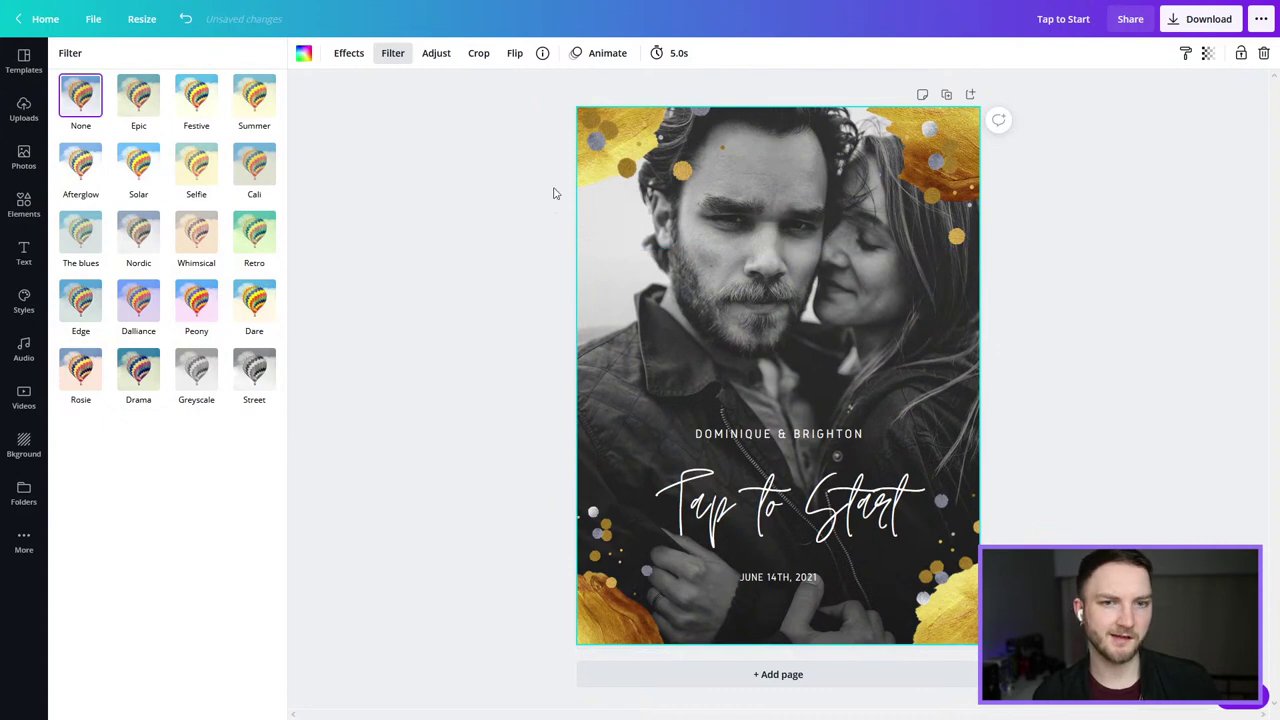
left_click(322, 253)
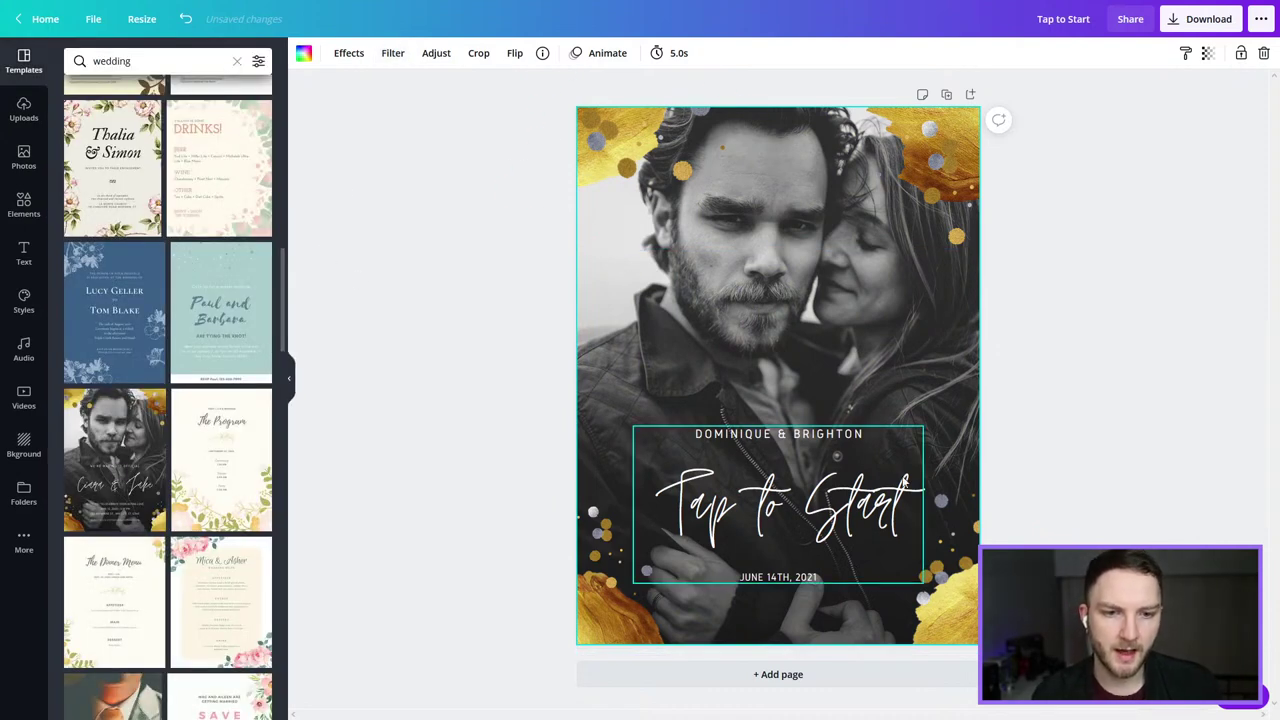
Step: Download the Tap to Start design as a PNG at 2048 x 2732 px and dismiss the confirmation
left_click(1212, 22)
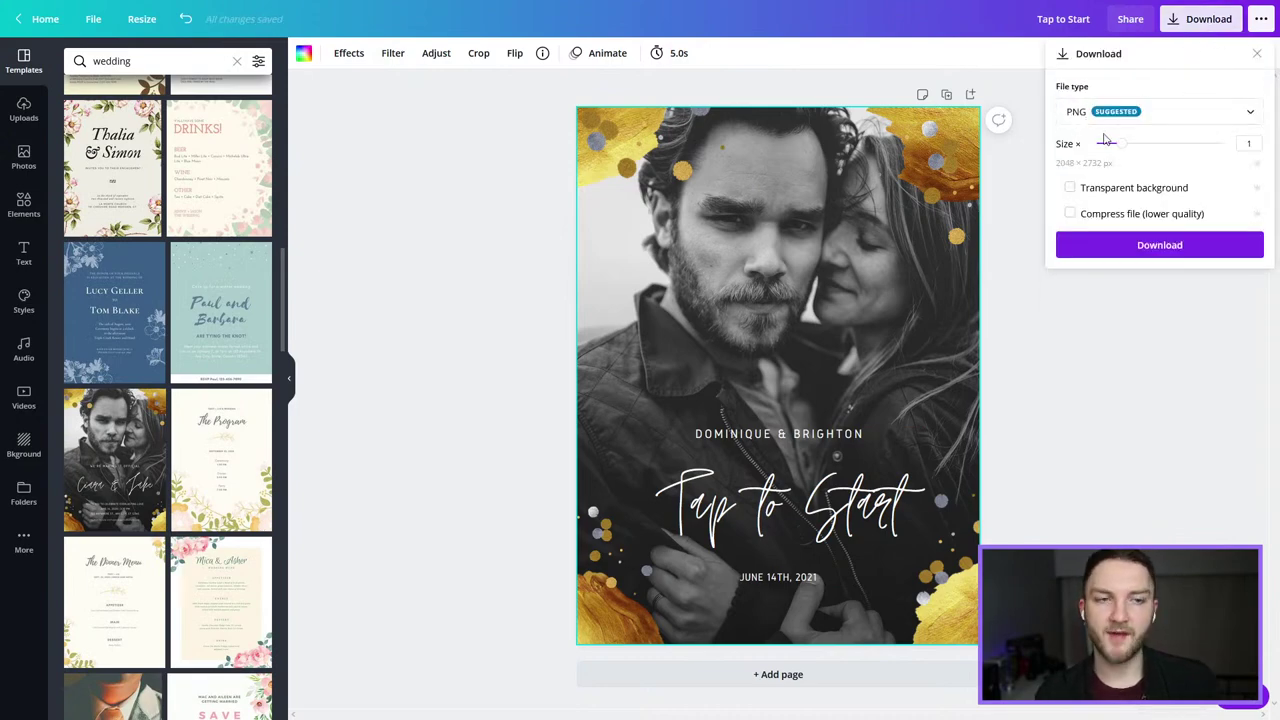
left_click(1142, 246)
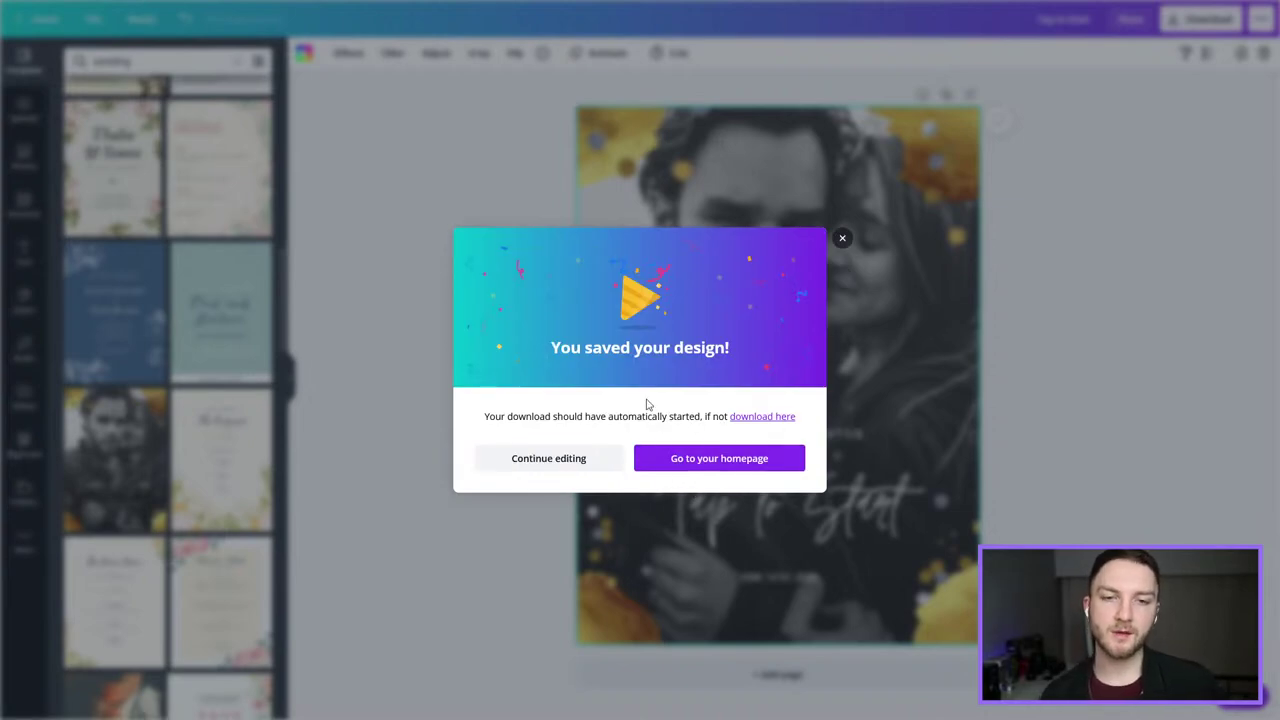
left_click(842, 238)
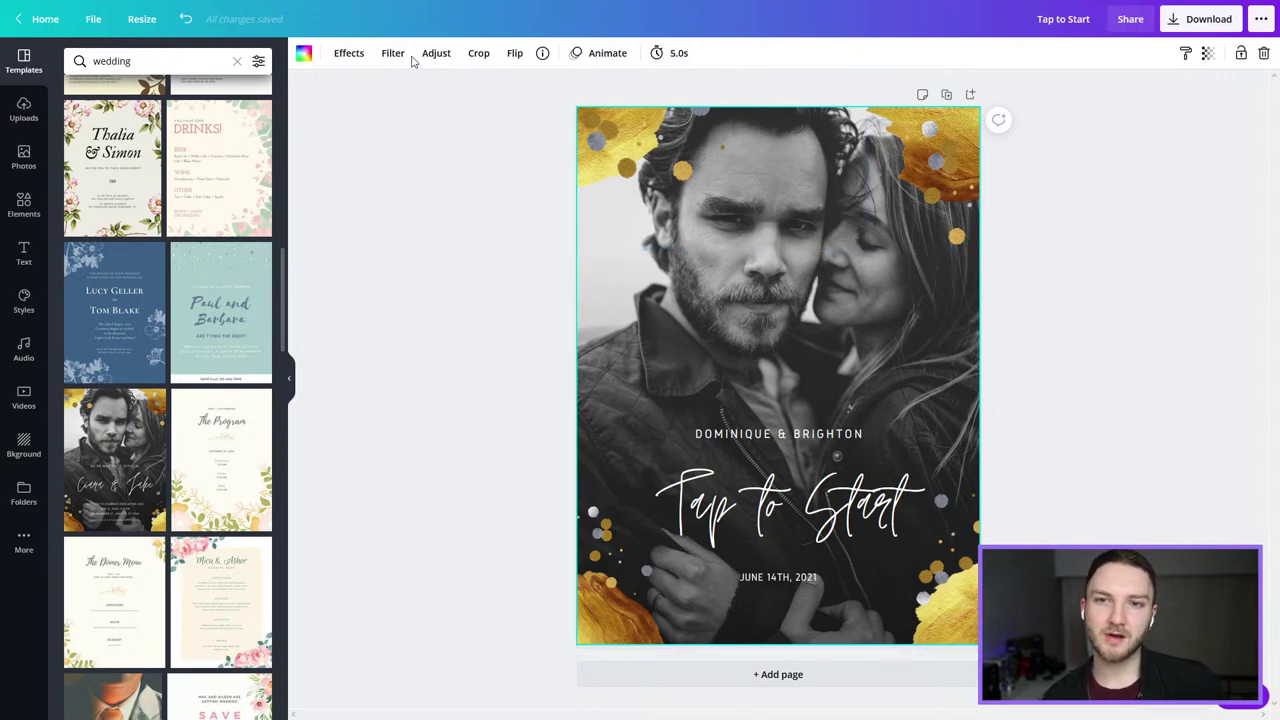
Step: Look through the photo effects and search them for "blur"
left_click(355, 55)
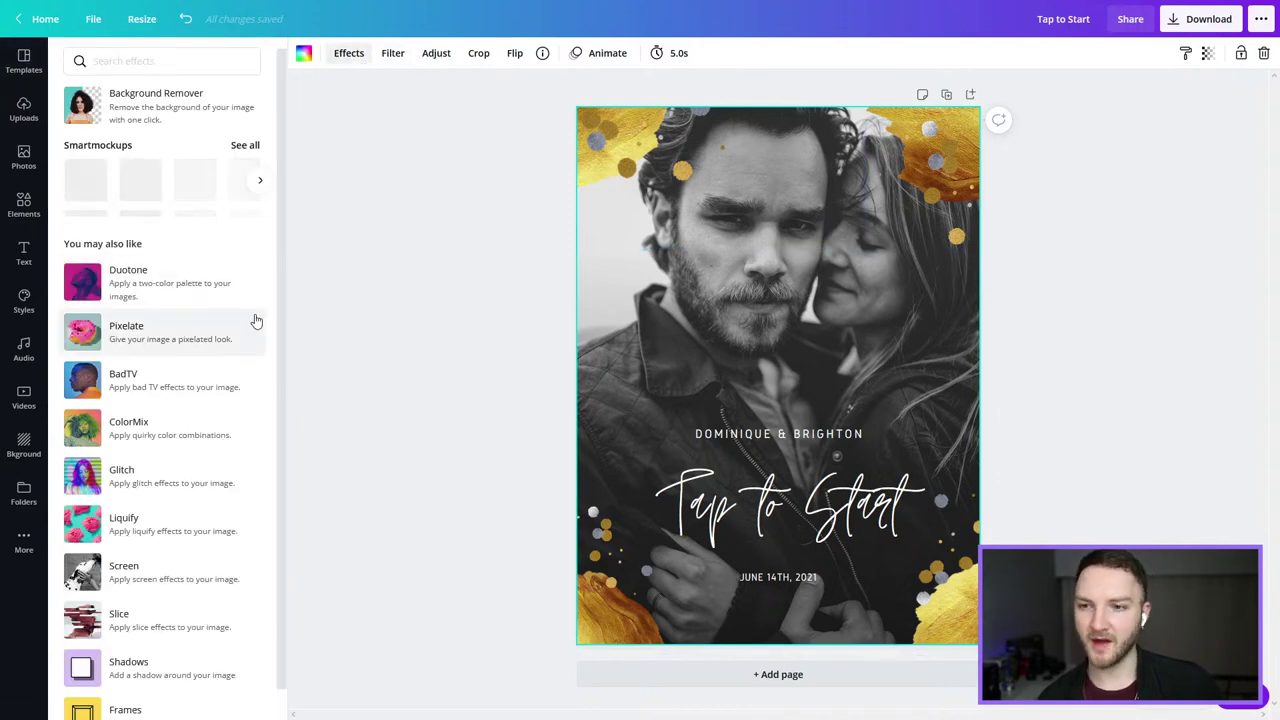
scroll(200, 271, "down", 1)
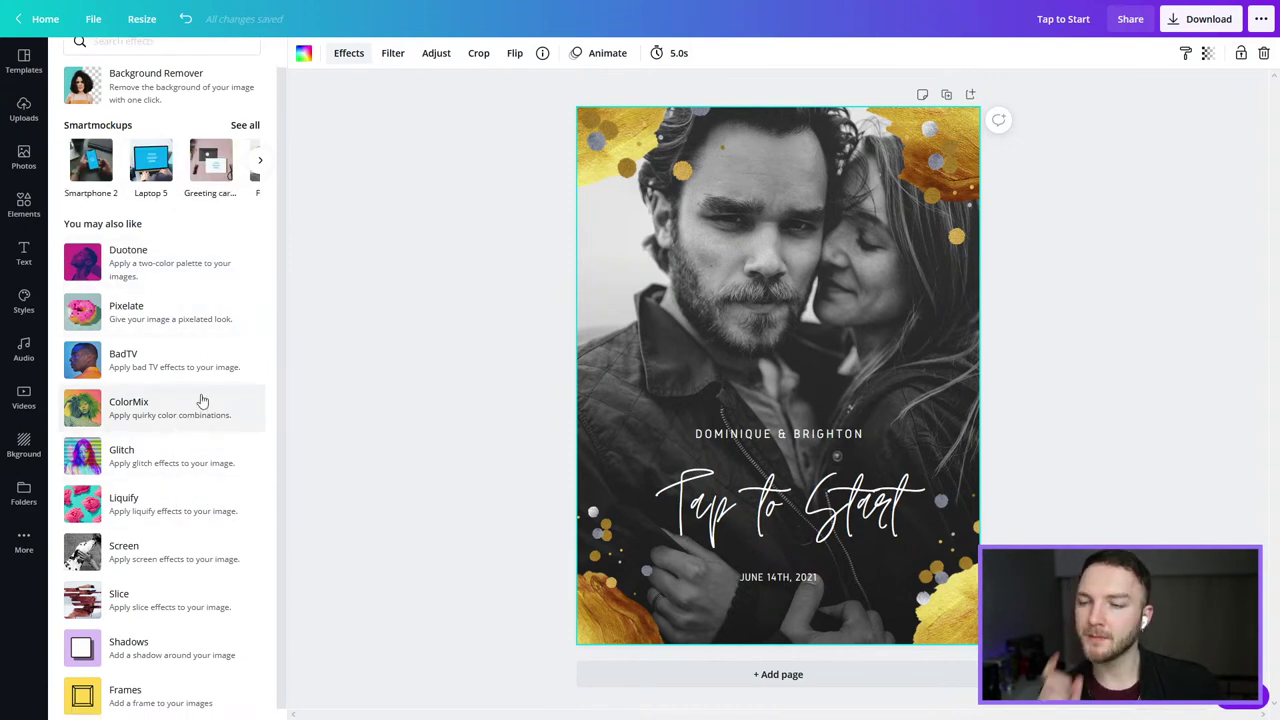
scroll(174, 188, "up", 1)
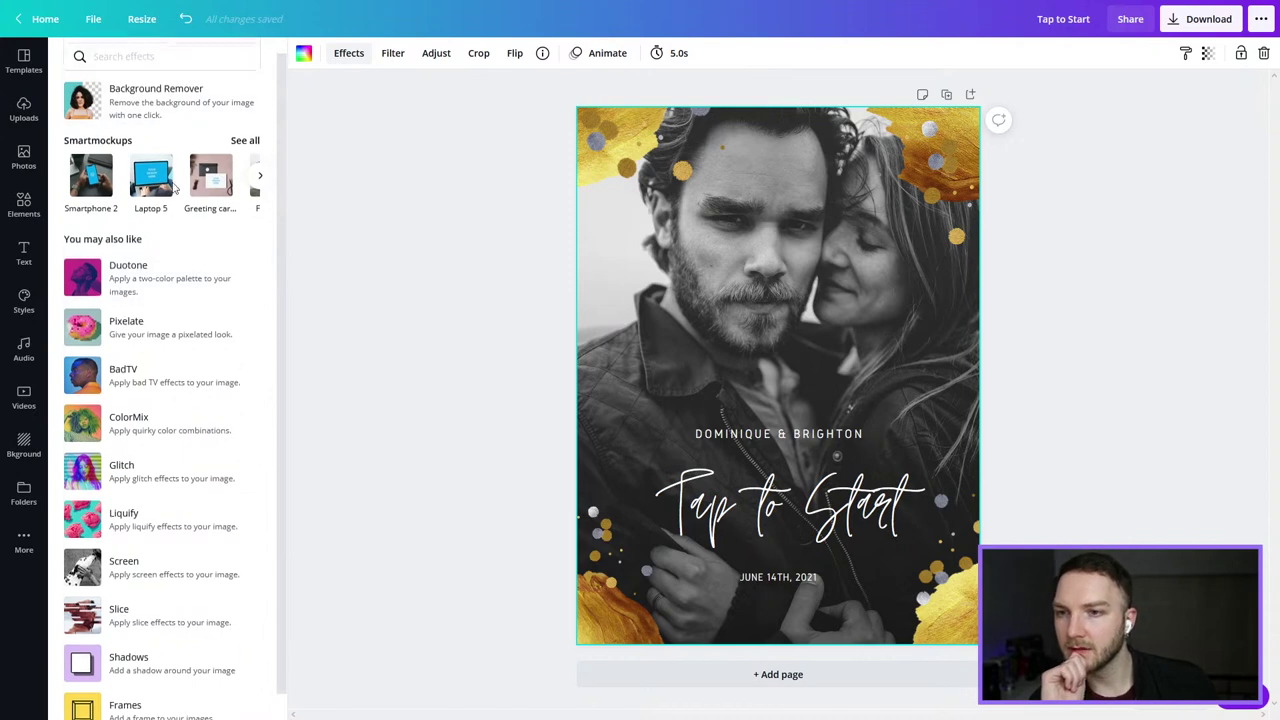
left_click(165, 62)
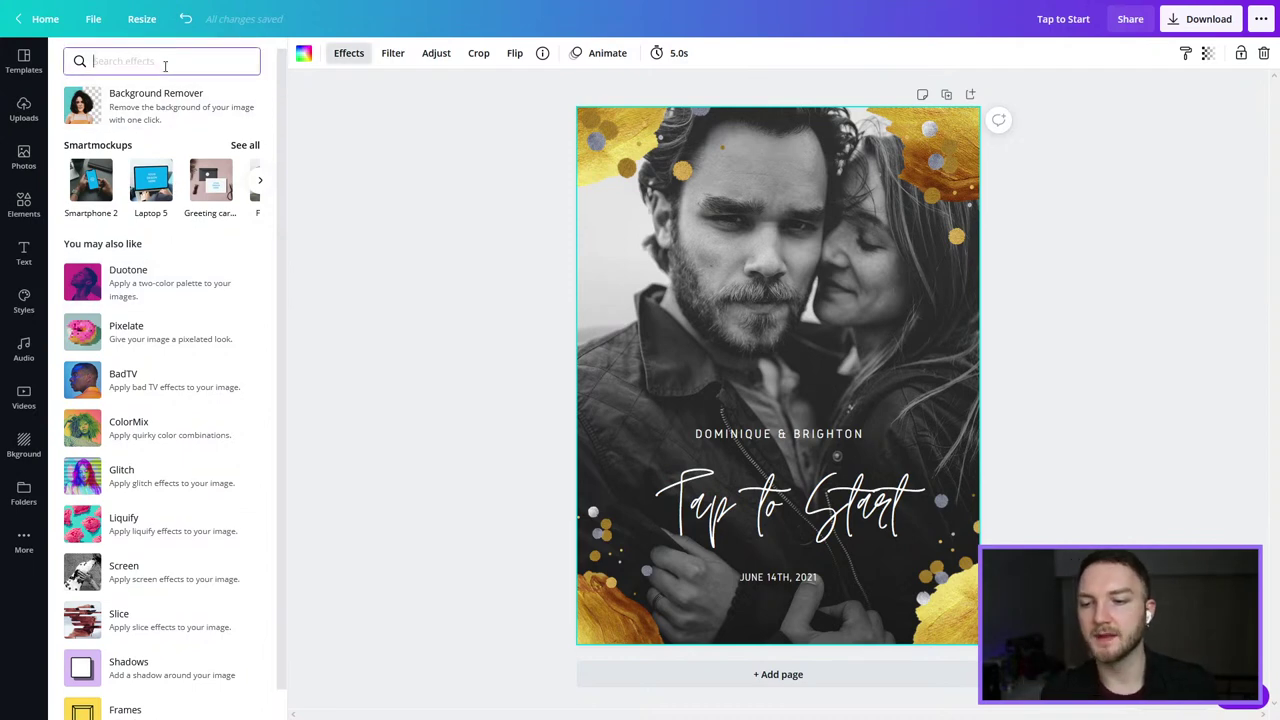
type("blur")
key("BackSpace")
key("BackSpace")
key("BackSpace")
key("BackSpace")
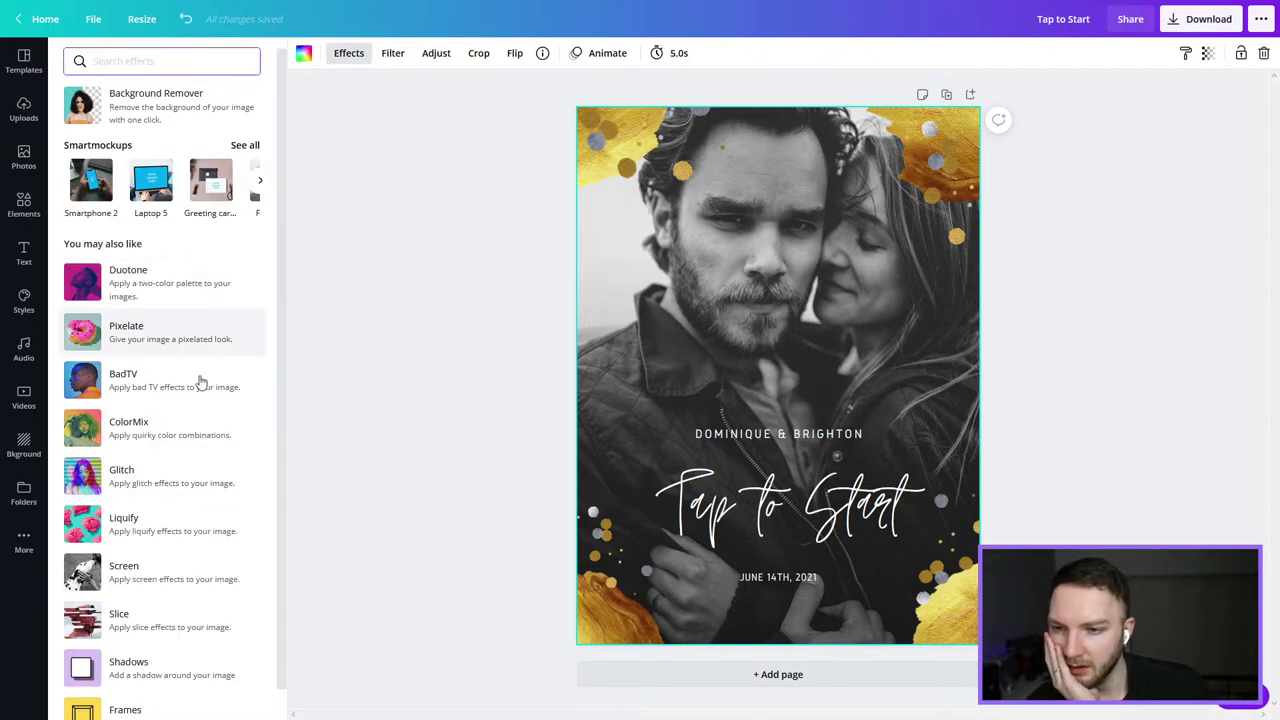
scroll(193, 400, "down", 1)
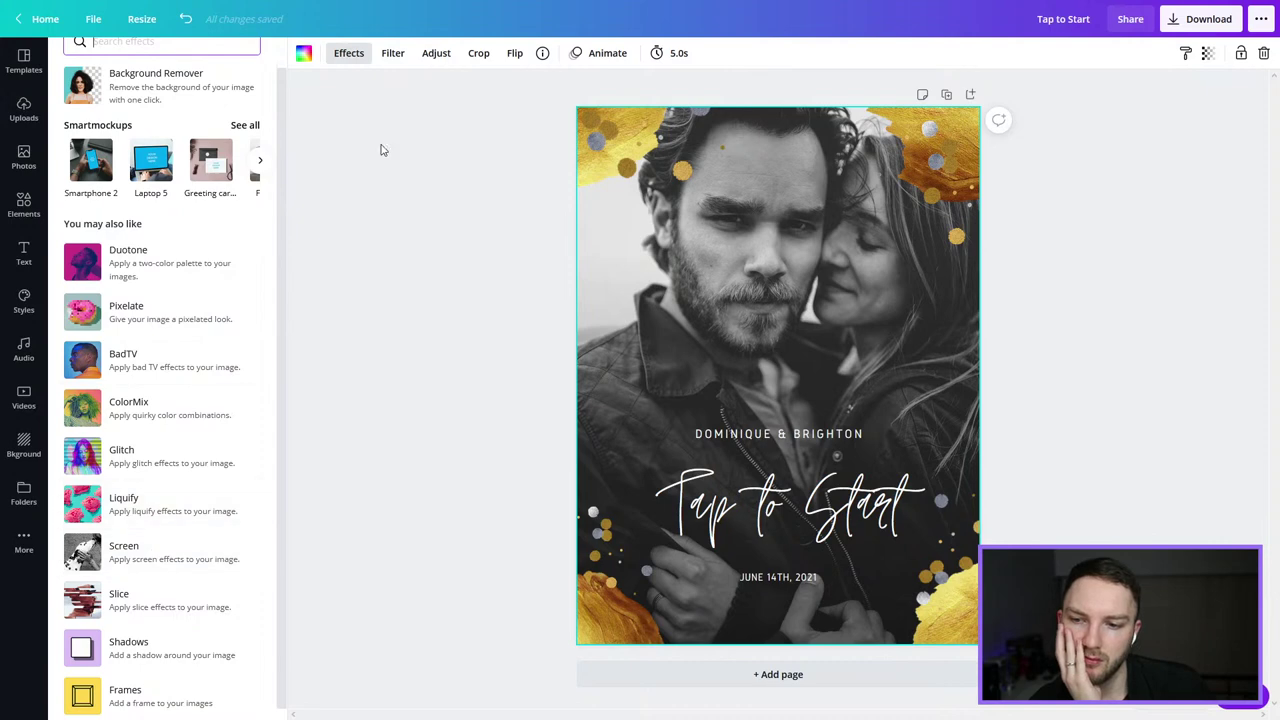
Step: Set the couple photo's Blur adjustment to 75
left_click(393, 53)
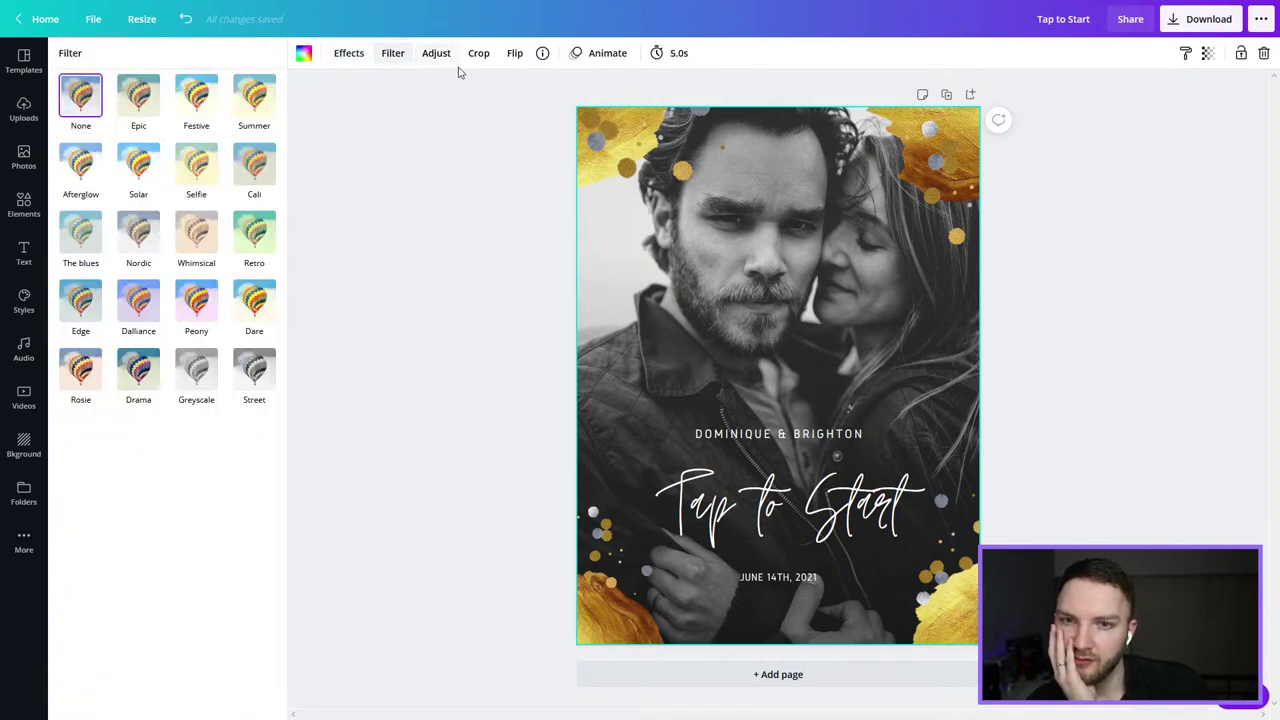
left_click(447, 58)
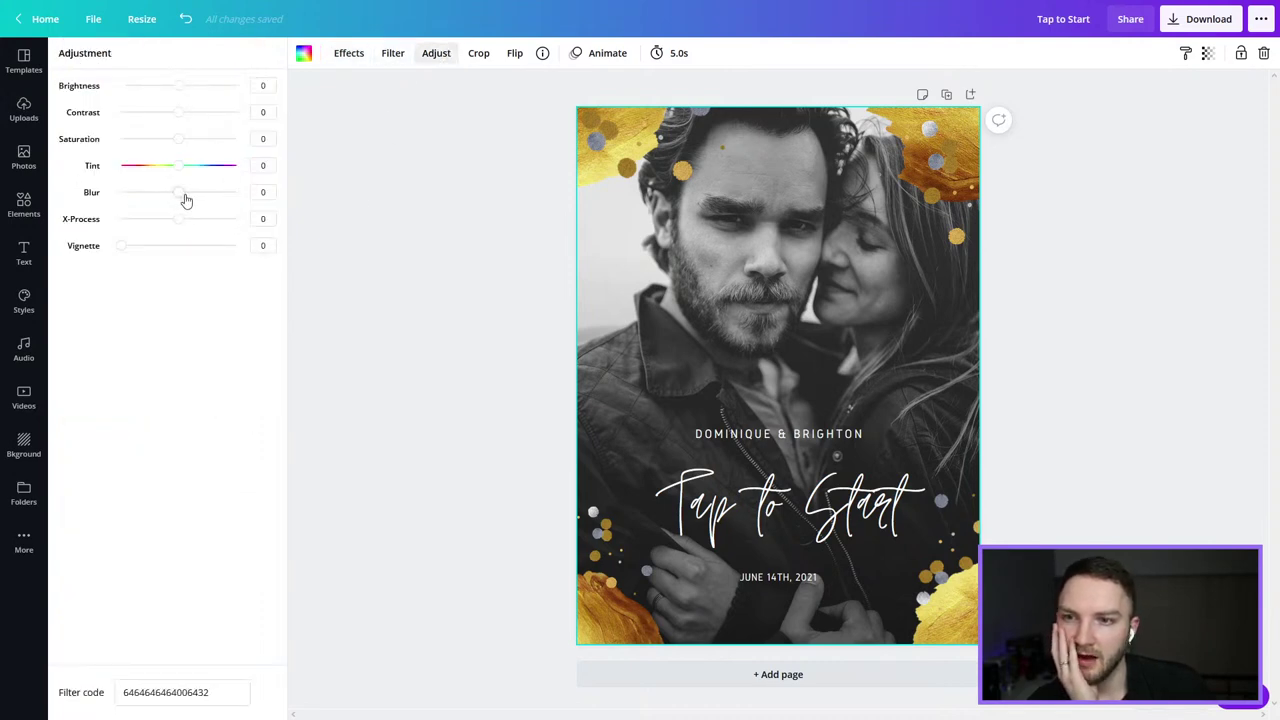
left_click_drag(179, 193, 225, 197)
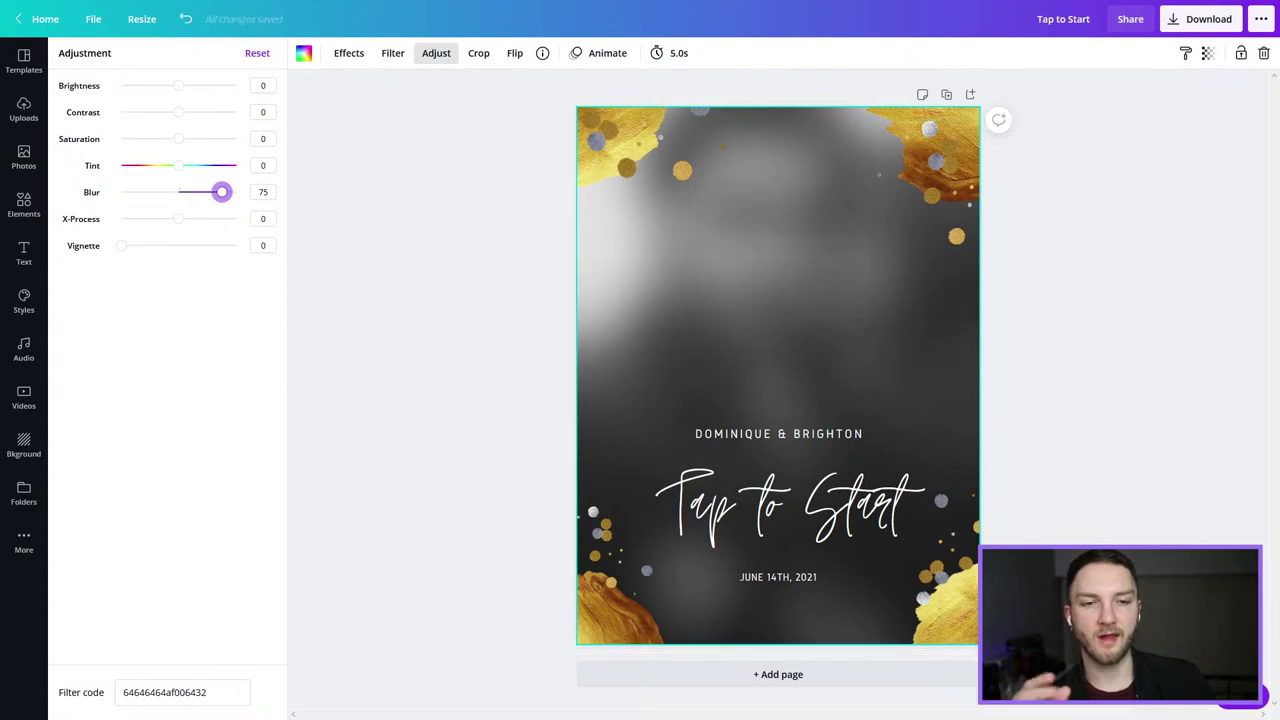
Step: Delete the "Tap to Start" title, the couple's names and the date so only the blurred background and gold corners remain
left_click(826, 502)
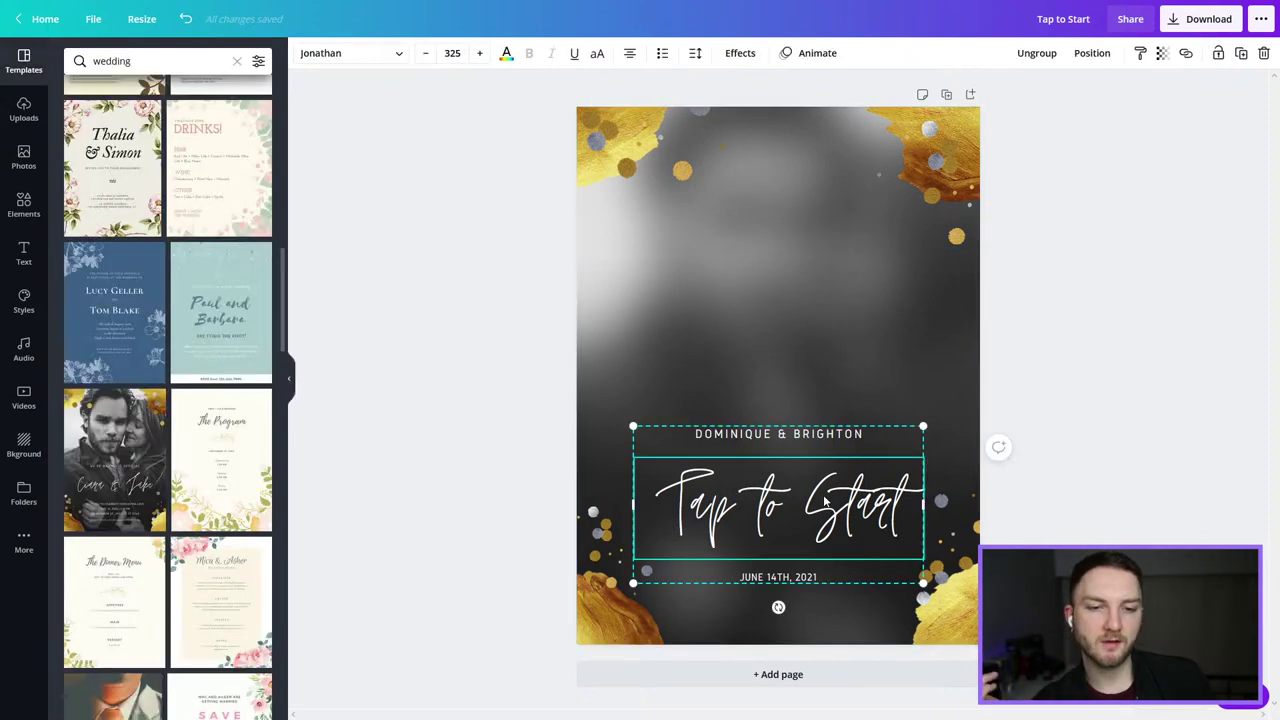
key("Delete")
left_click(844, 437)
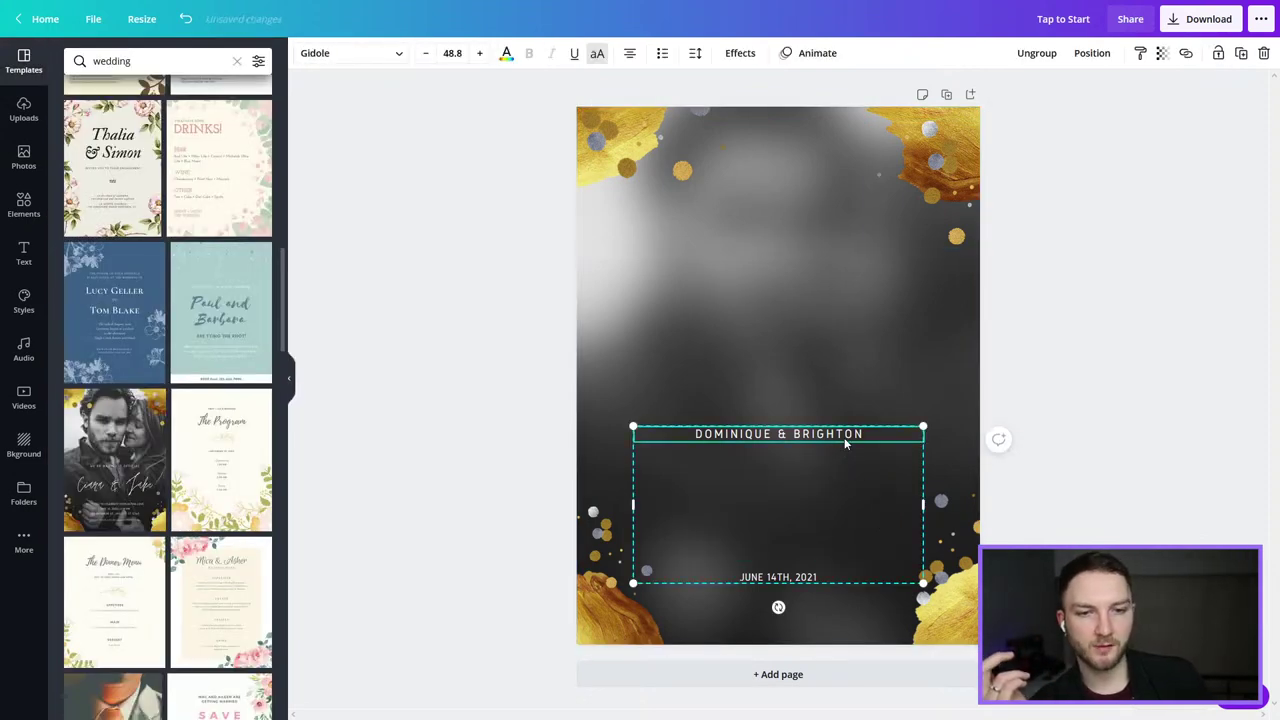
key("Delete")
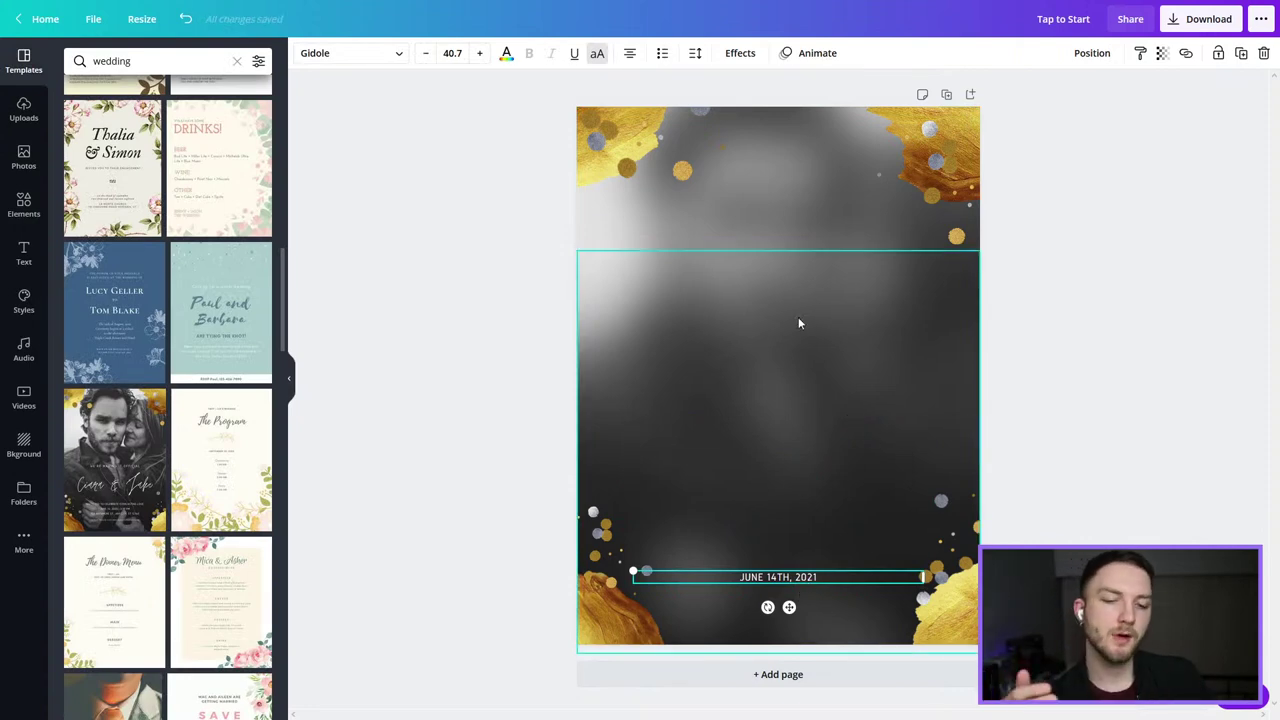
left_click(1045, 372)
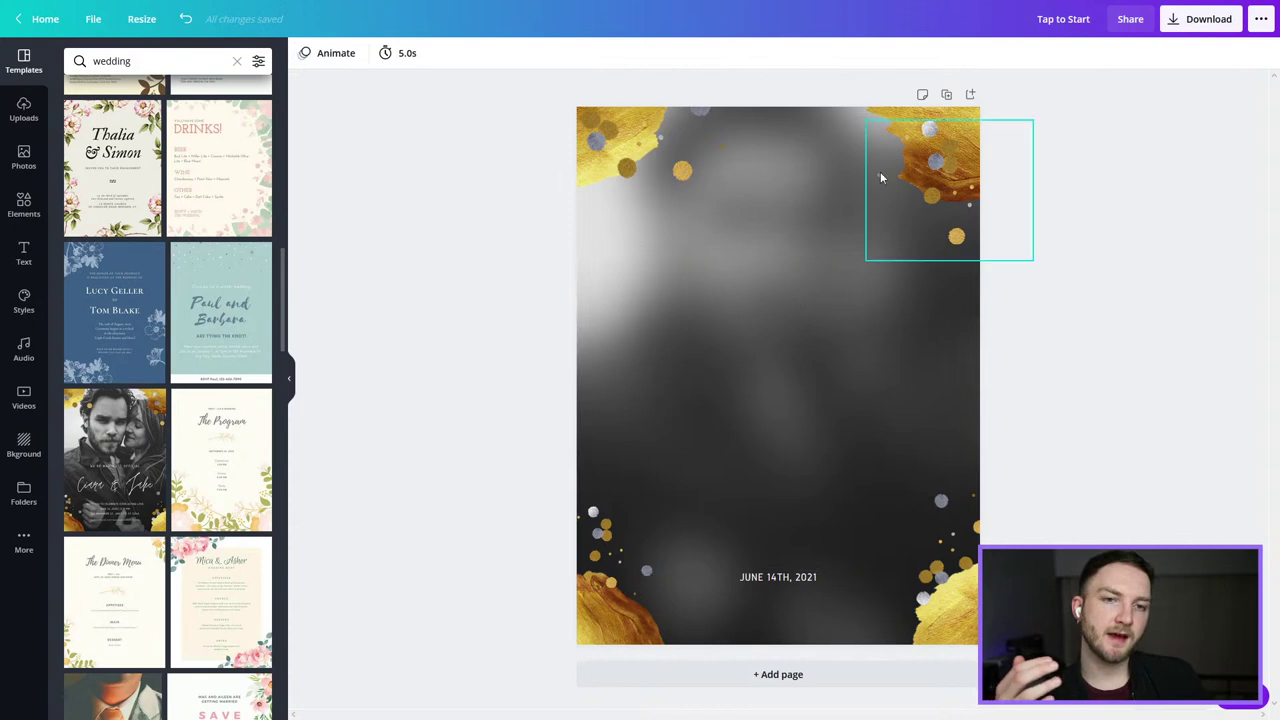
left_click(806, 581)
key("Delete")
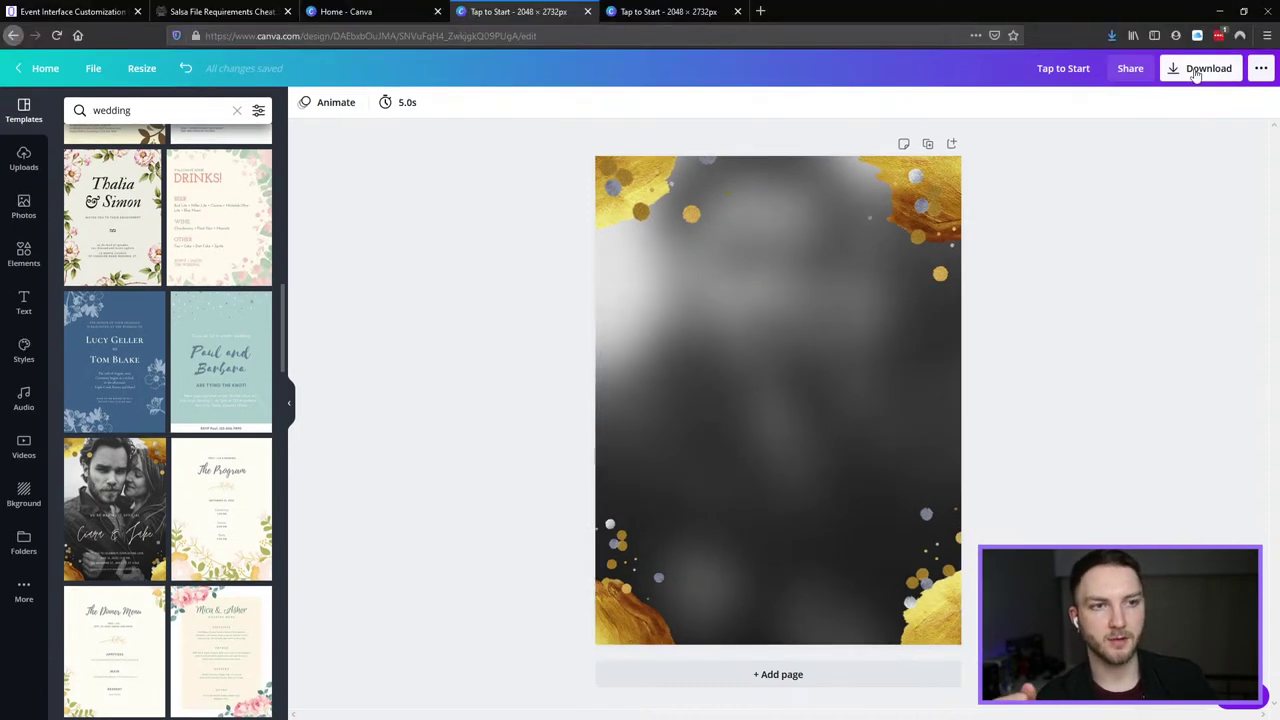
Step: Download the text-free blurred background as a PNG at 2048 x 2732 px and dismiss the confirmation
left_click(1200, 18)
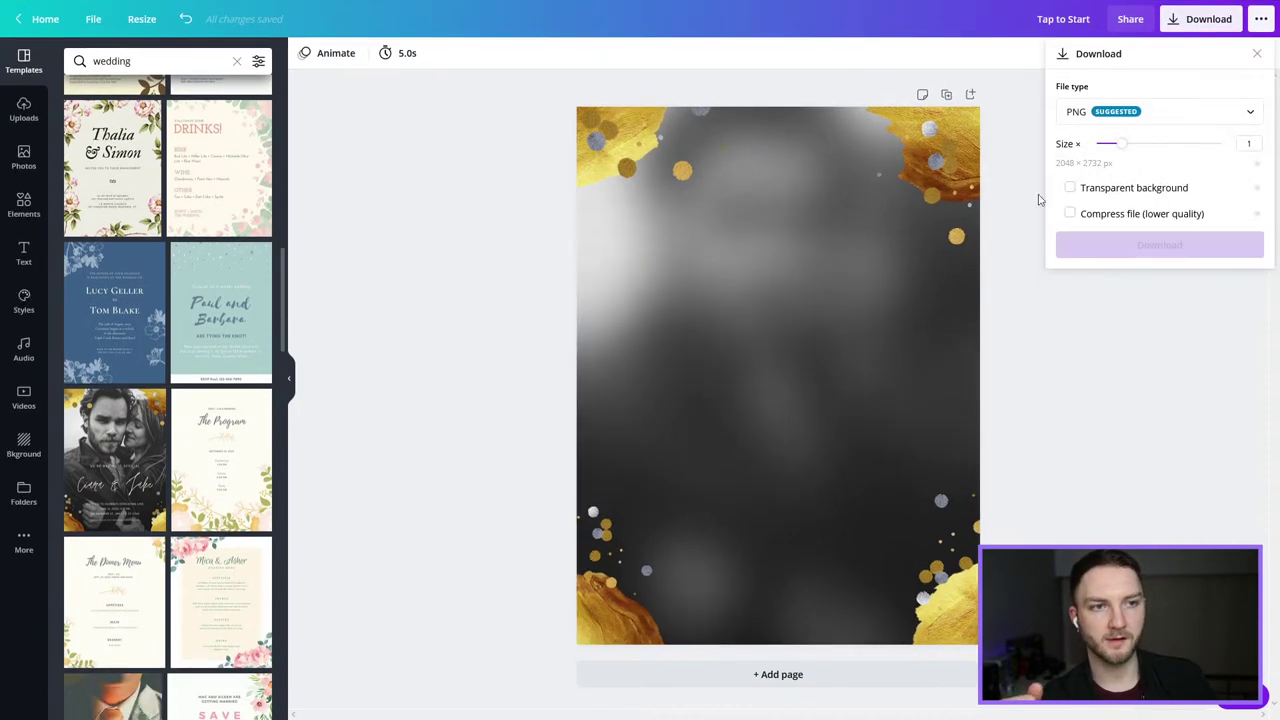
left_click(1126, 256)
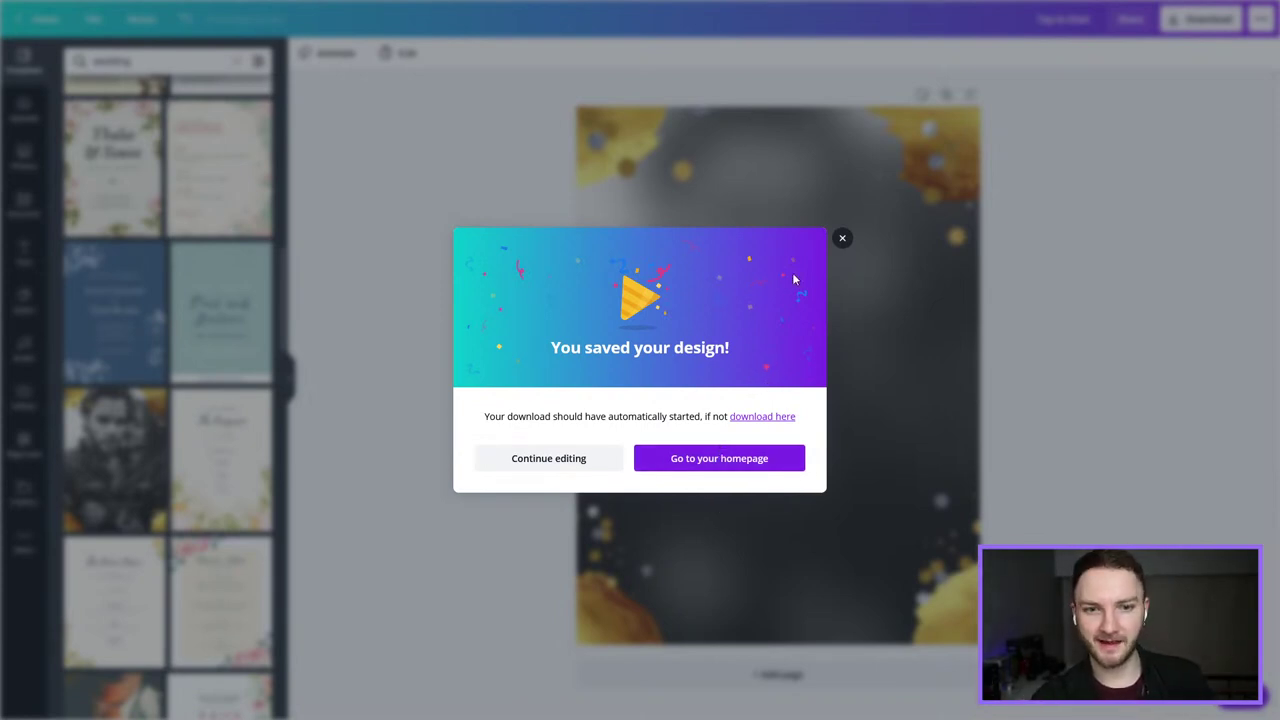
left_click(840, 238)
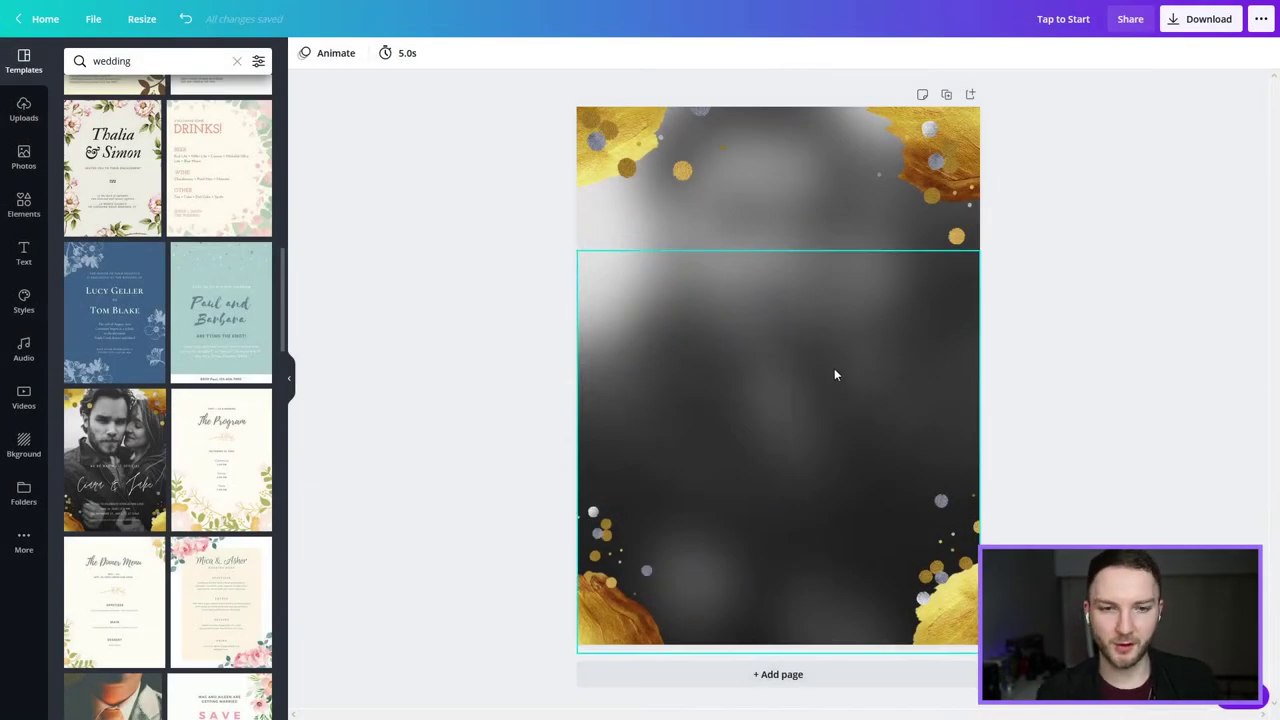
Step: Undo the deletion of the title, names and date on the blurred page
key("ctrl+z")
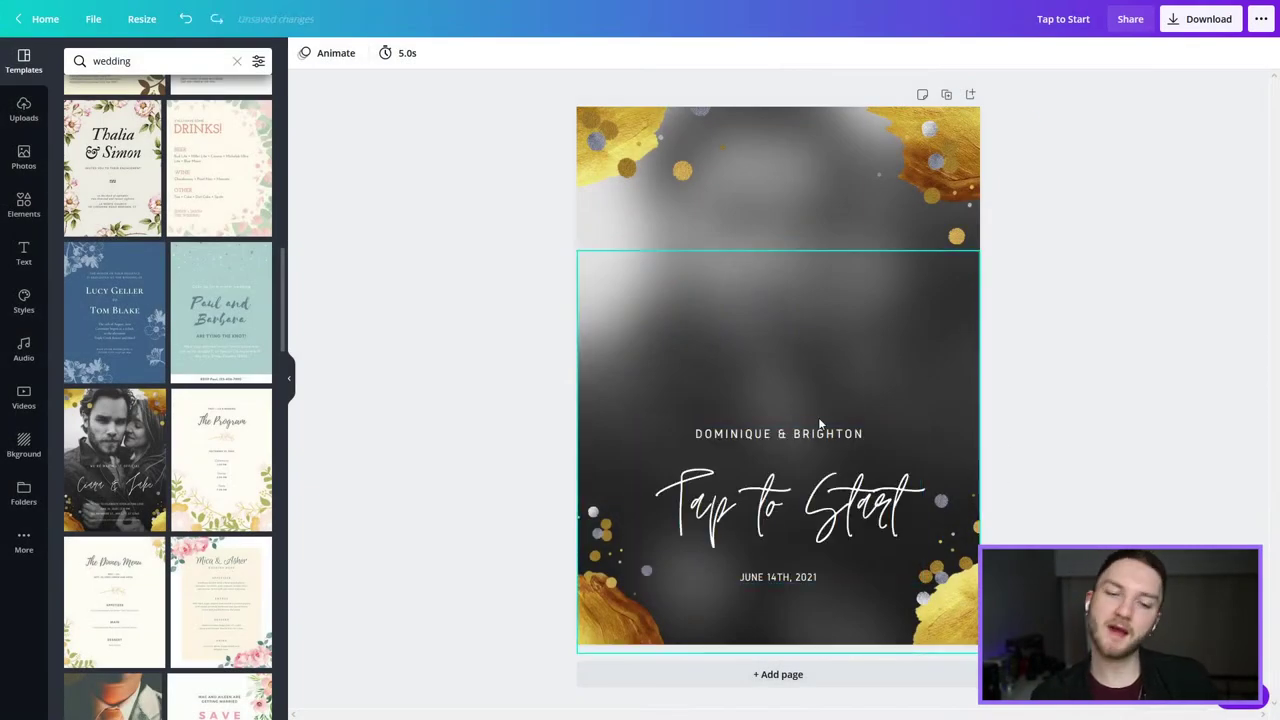
left_click(803, 503)
triple_click(800, 512)
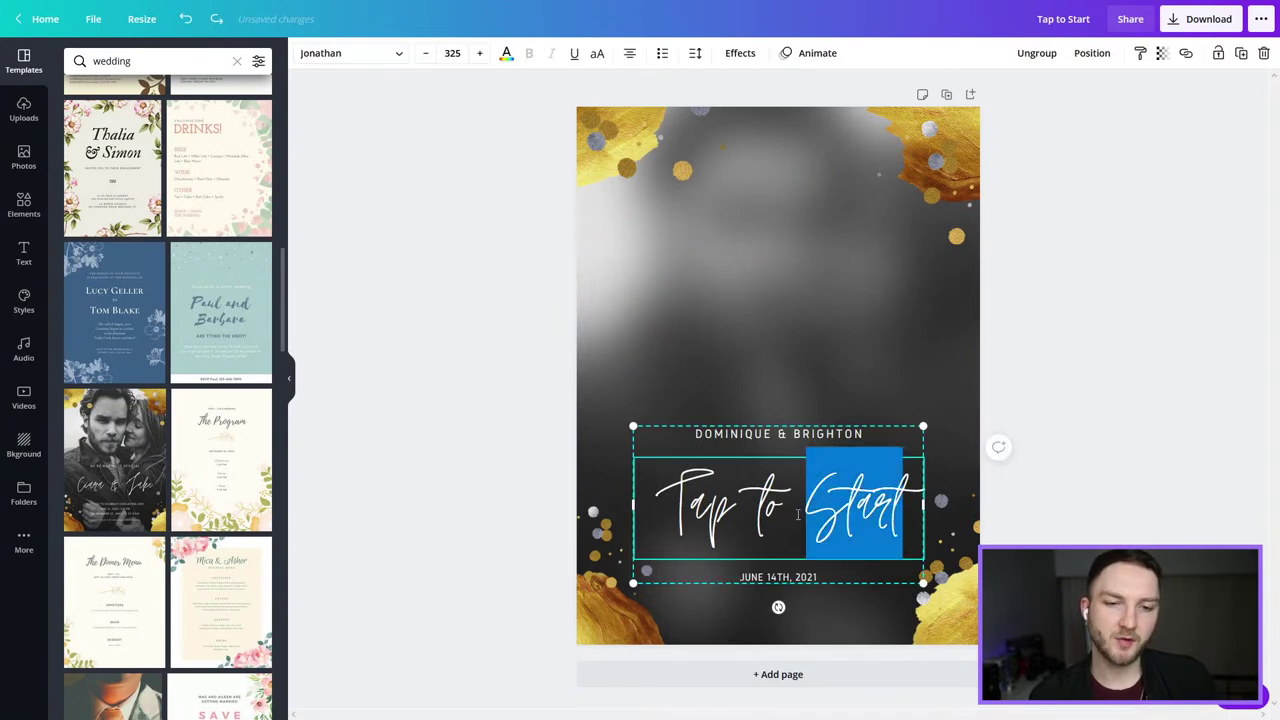
key("Escape")
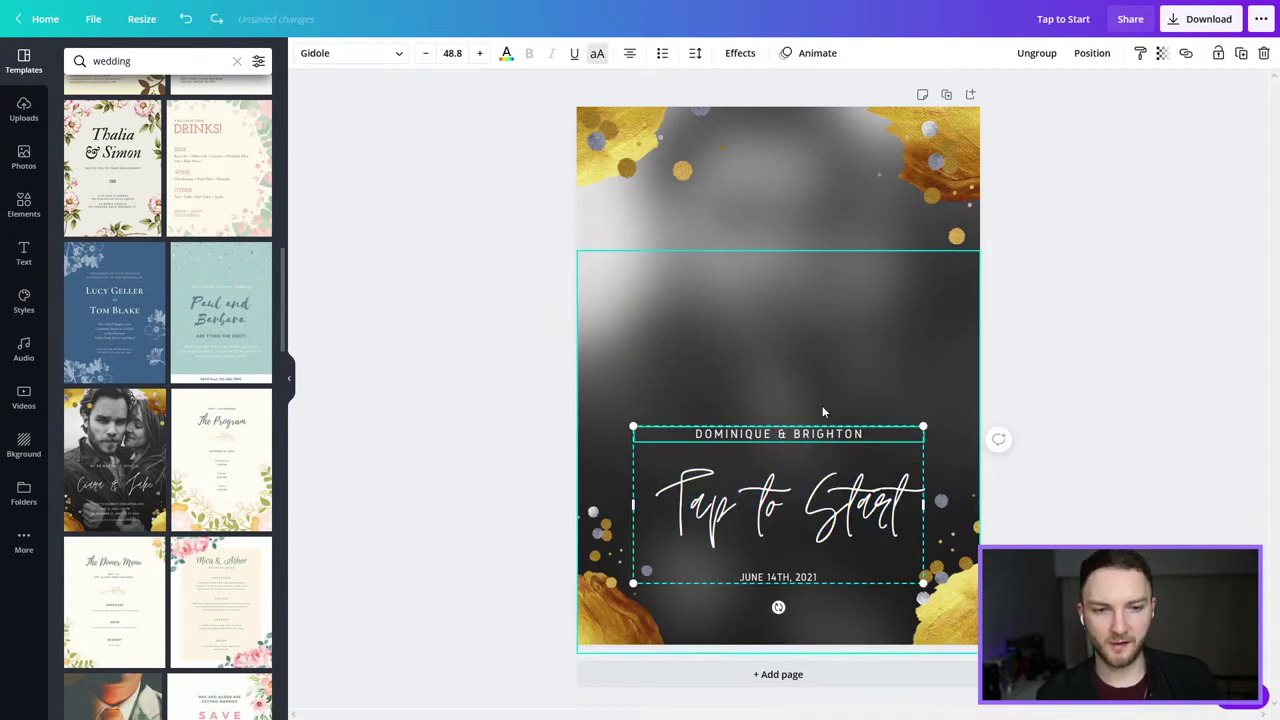
Step: Delete the couple's names line and change the "Tap to Start" title to "Disclaimer"
key("Delete")
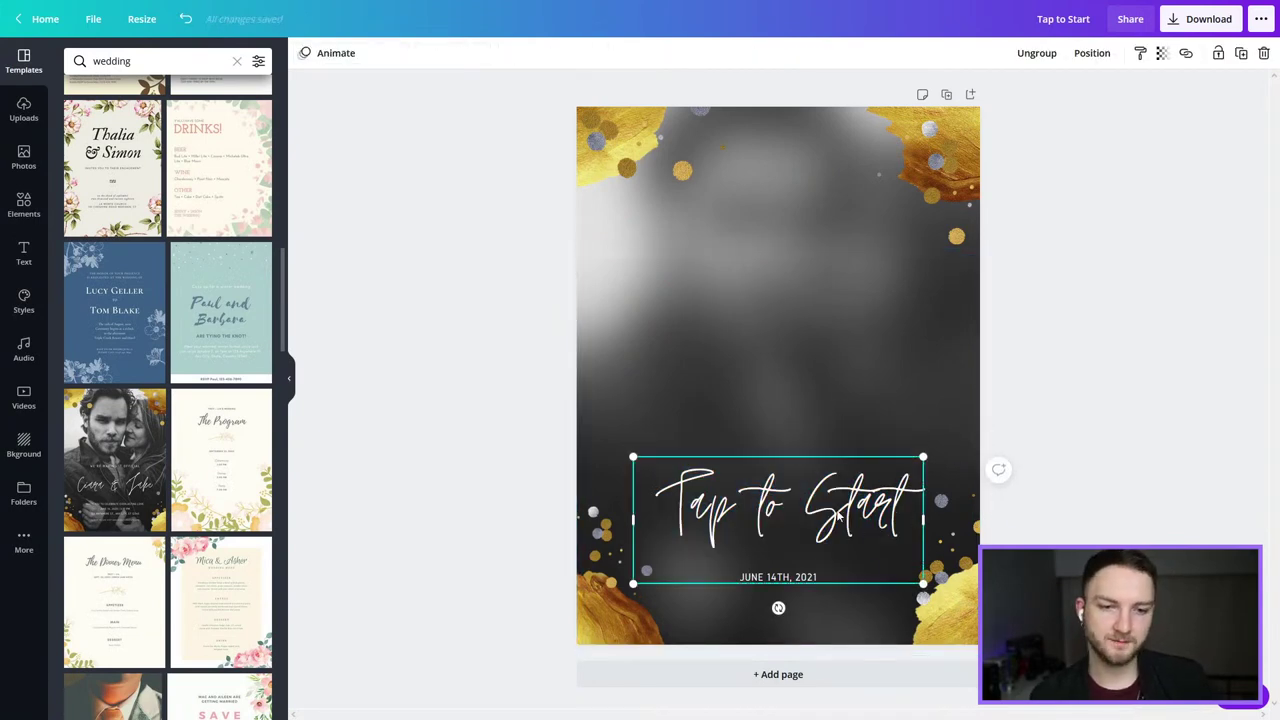
left_click(833, 502)
triple_click(833, 502)
type("Disclaimer")
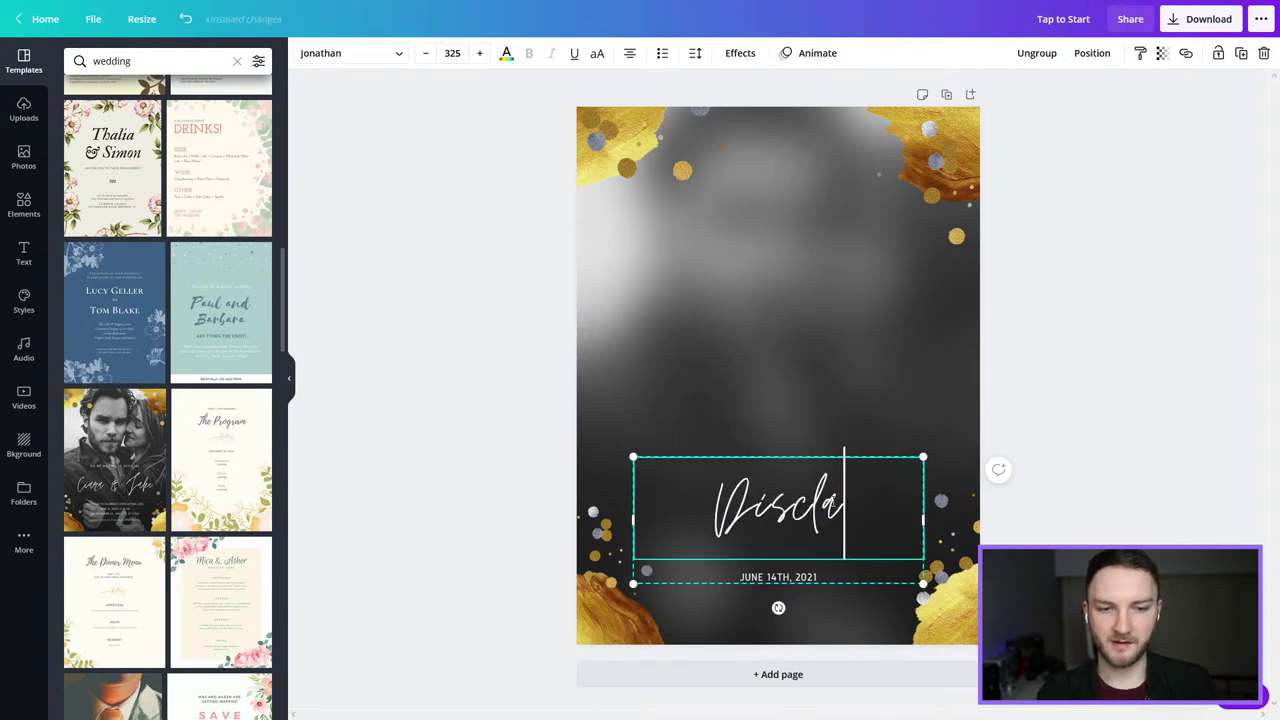
Step: Replace the date with "This is my disclaimer. If you take a photo on this booth, I can use it for marketing, advertising, and other purposes."
triple_click(785, 579)
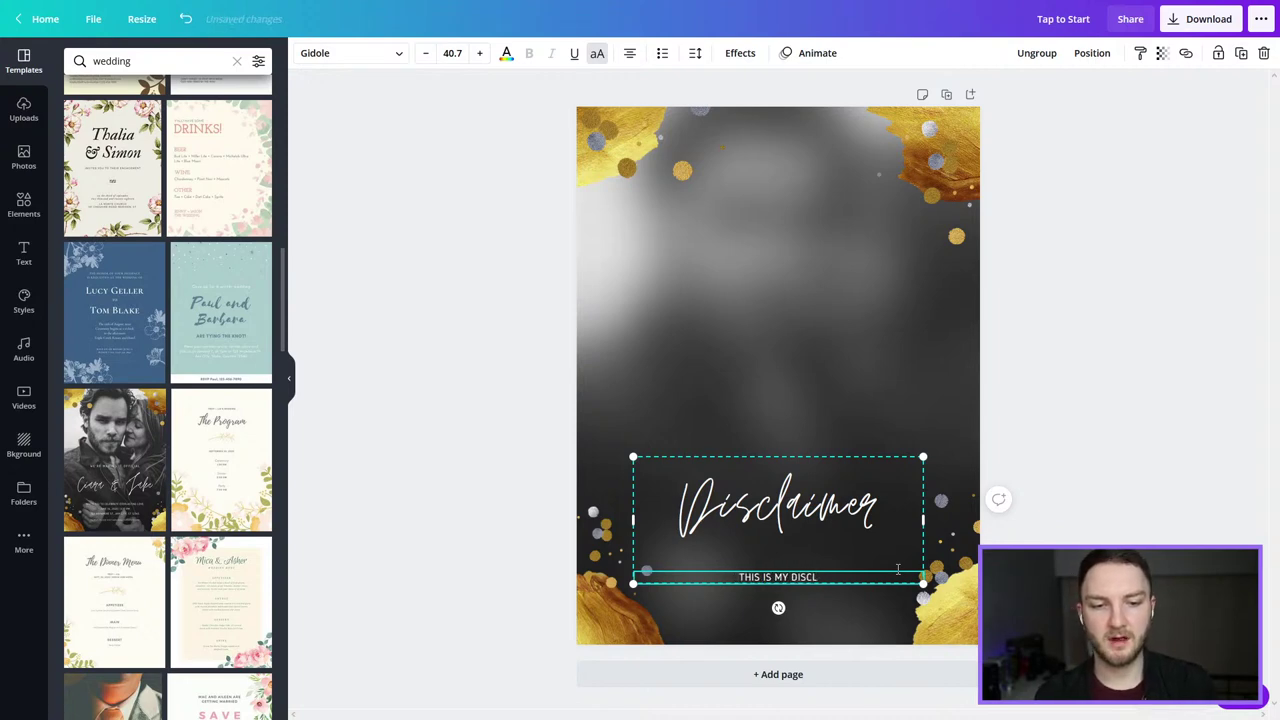
type("THIS IS MY DISCLAIMER. IF YOU TAKE A PHOT")
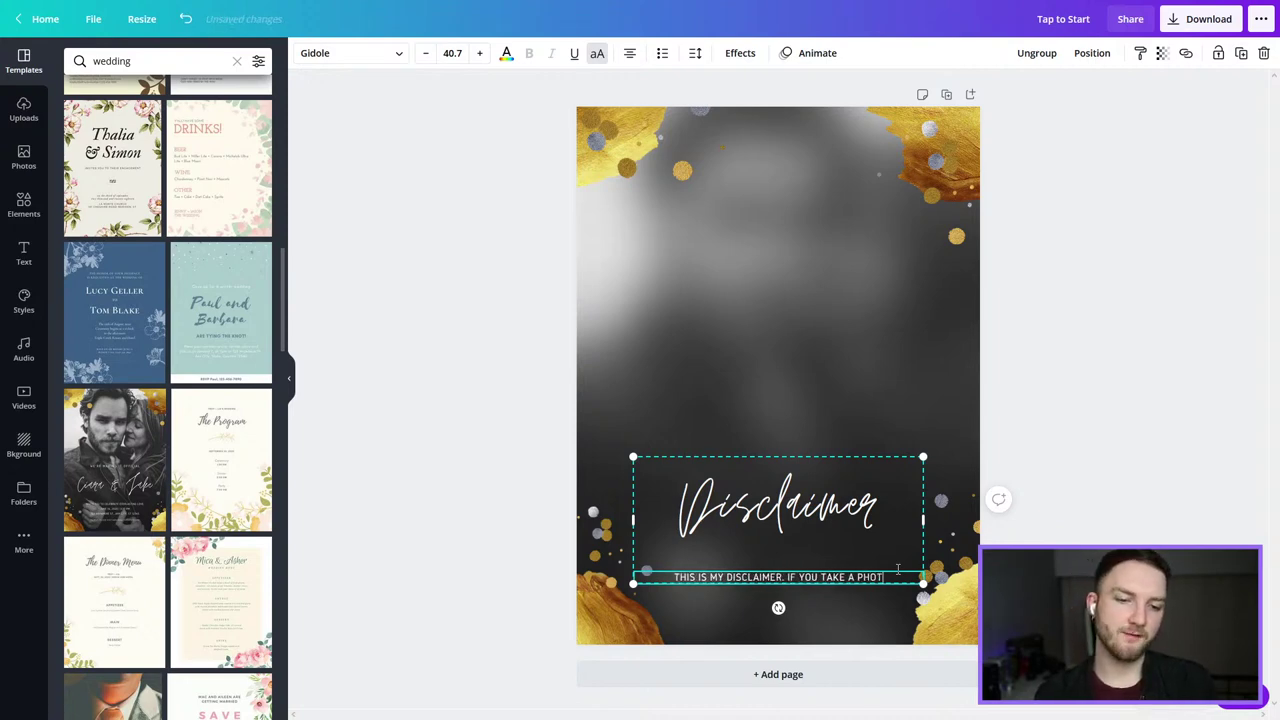
type("O ON THIS BOOTH, I CAN USE")
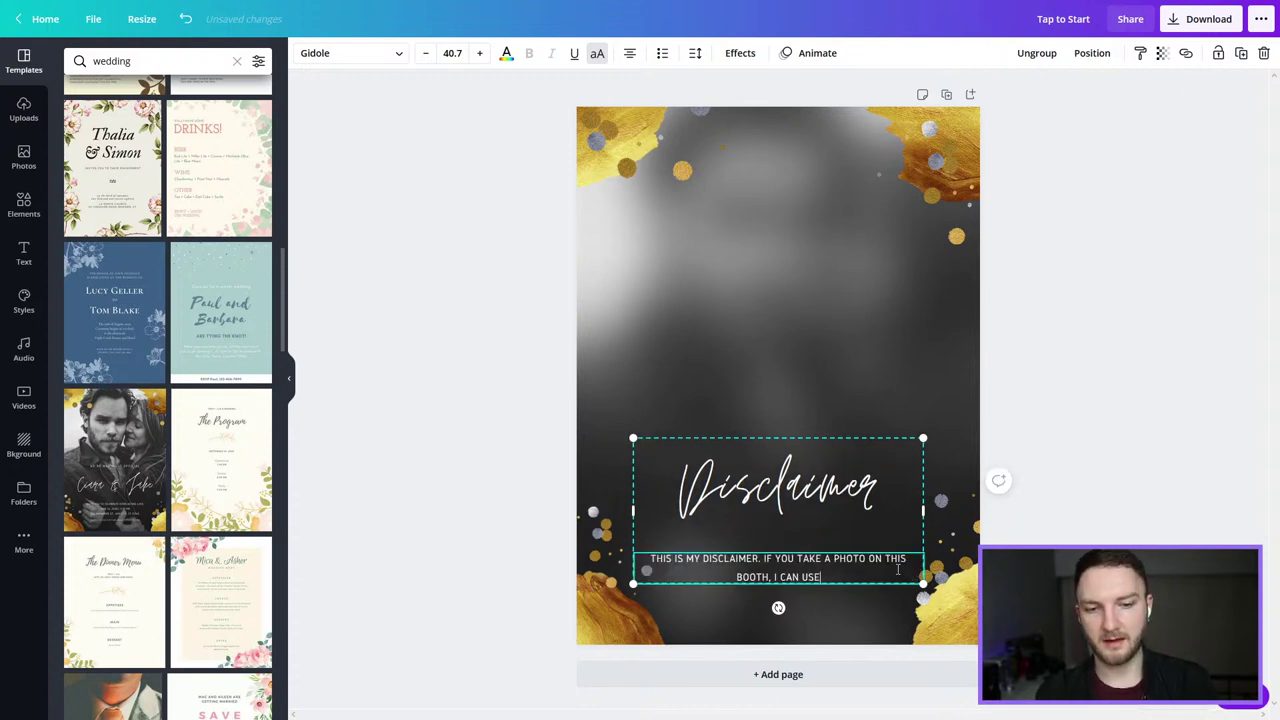
type(" IT FOR MARKETING, ADVERTI")
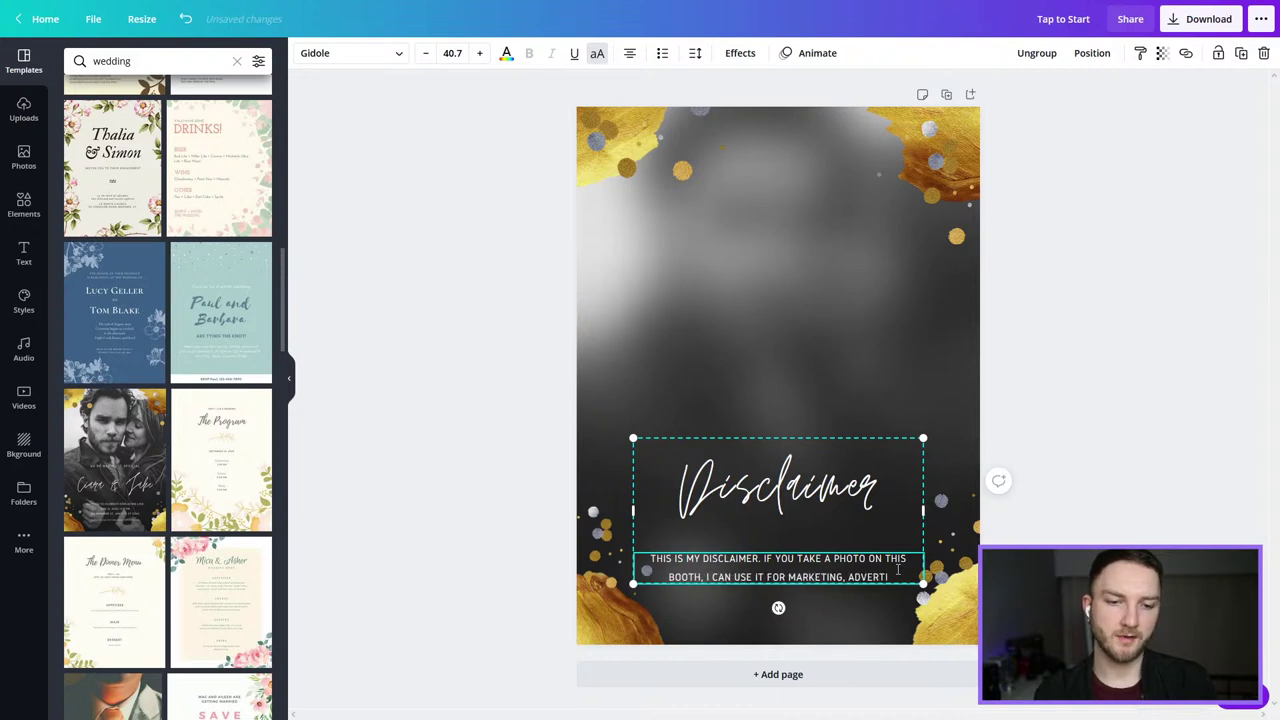
type("SING, AND OTHER P")
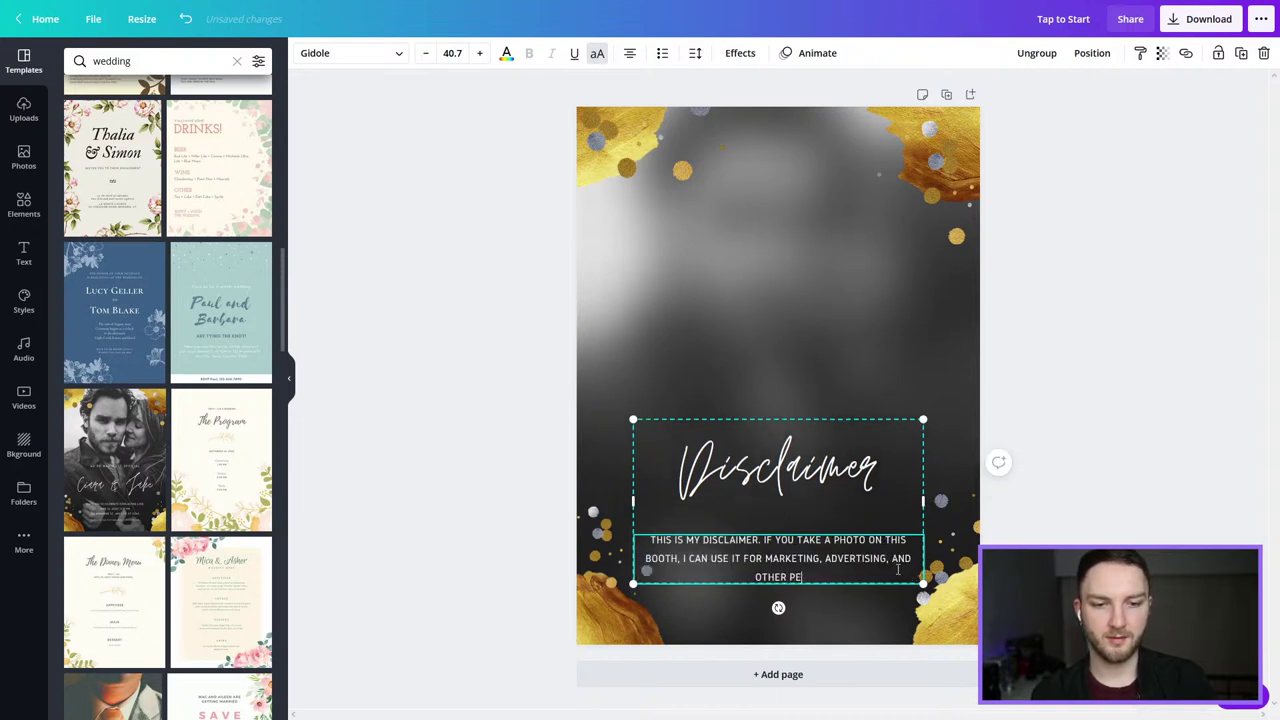
type("URPOSES.")
Step: Add a second disclaimer paragraph, after a blank line, reading "To use this booth, please tap on "I Agree" below"
key("Return")
type("T")
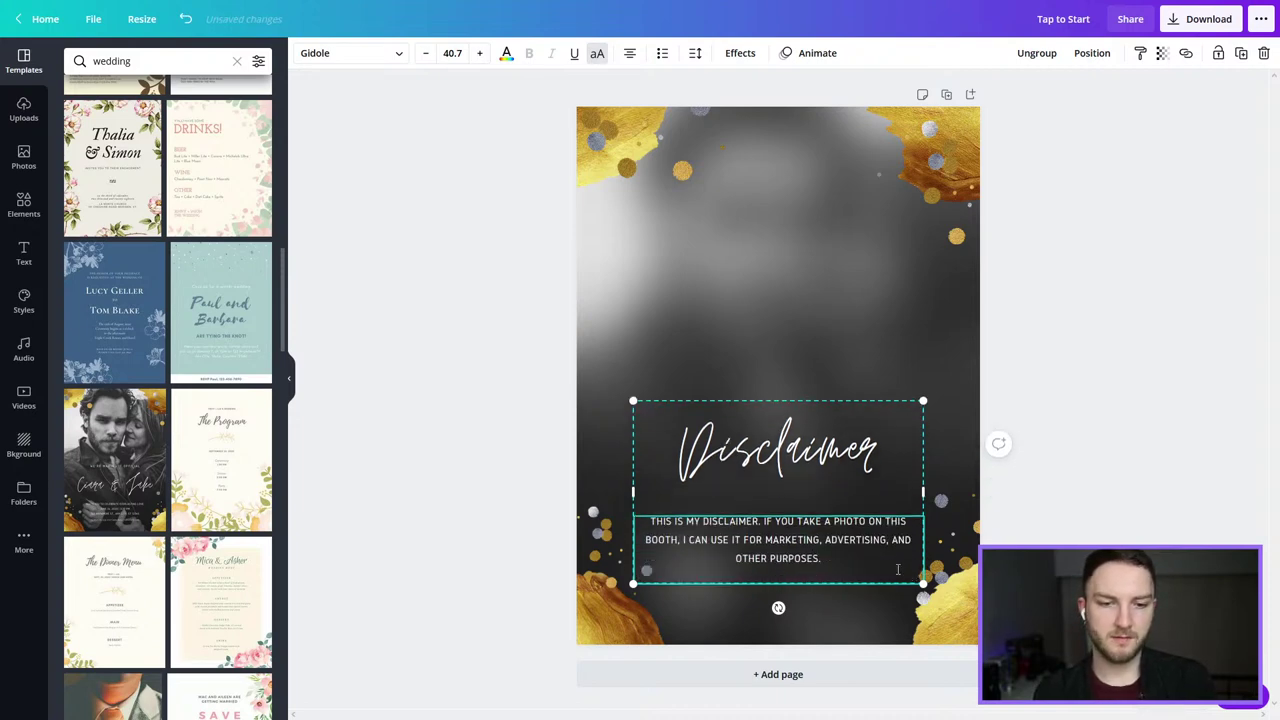
key("Return")
type("TO USE THIS BOOTH, PL")
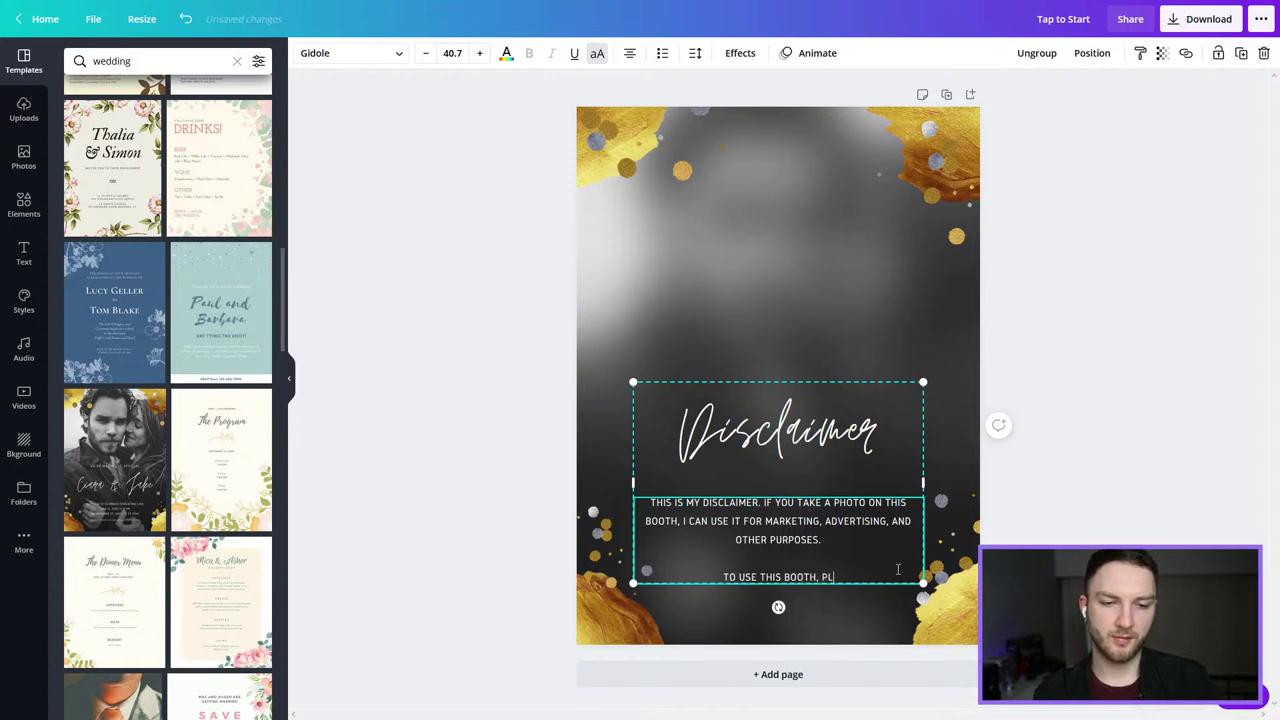
type("EASE TAP ON \"I AG")
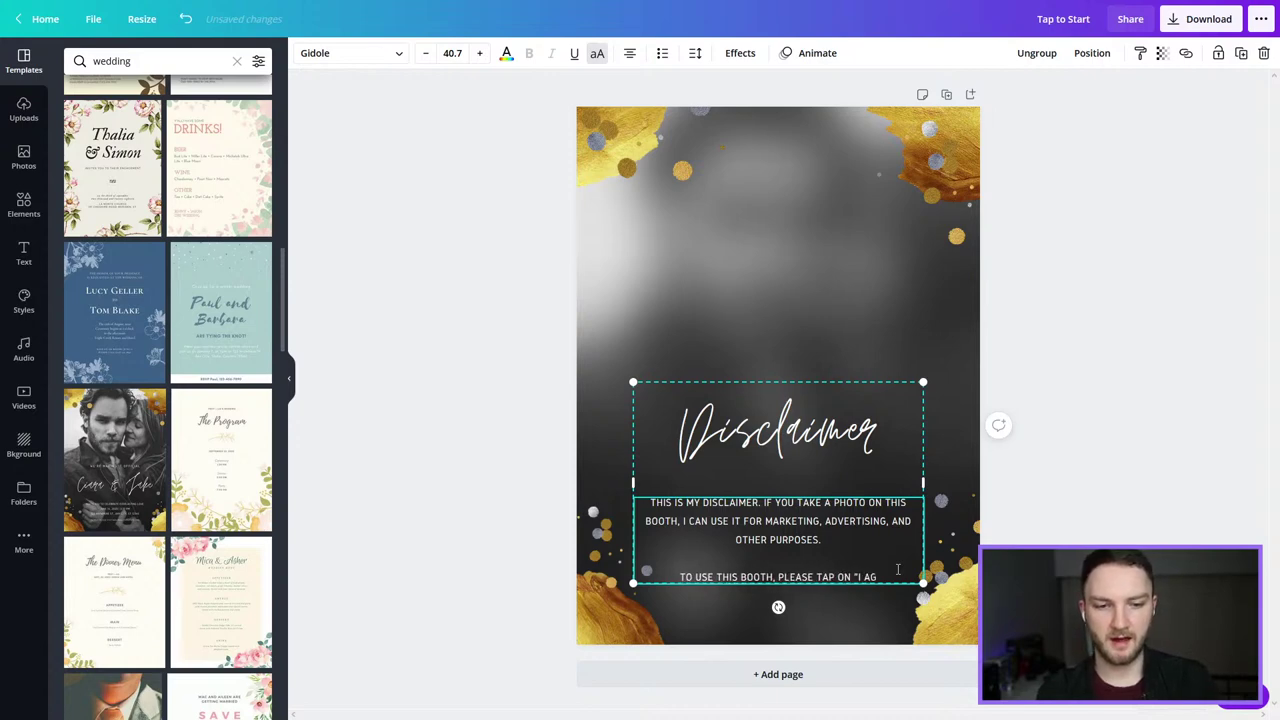
type("REE\" BELOW")
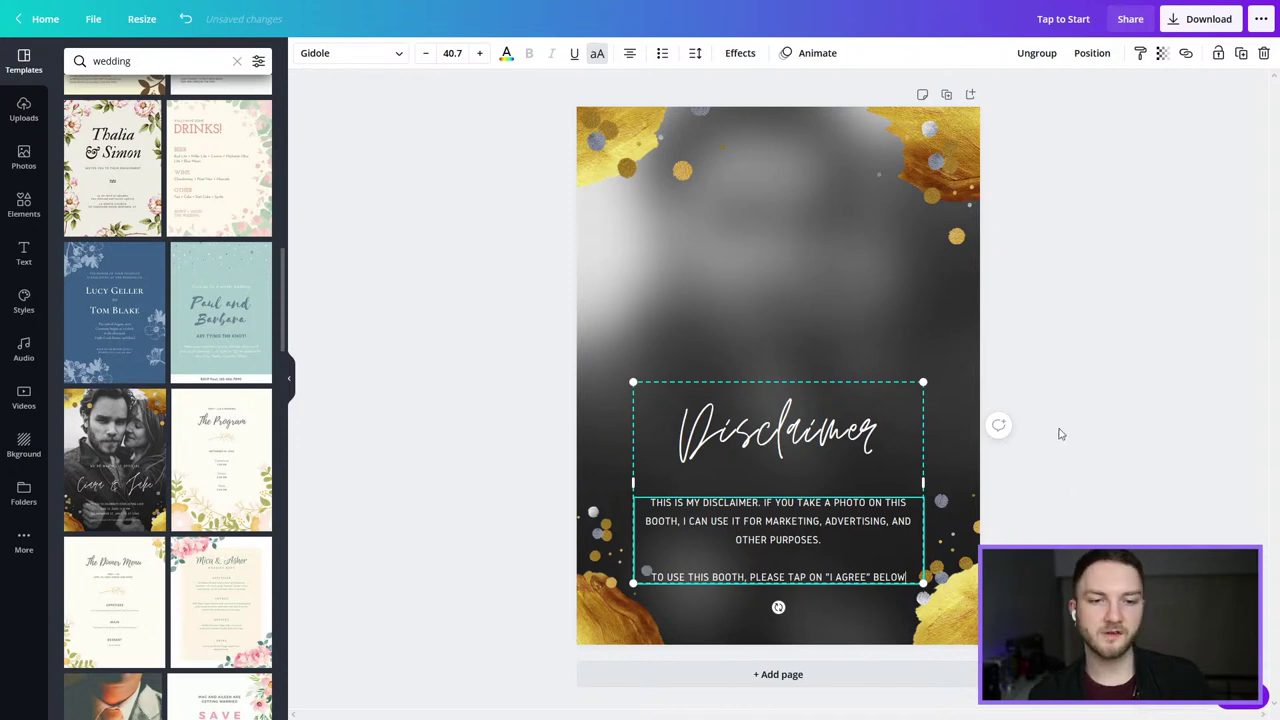
Step: Move the Disclaimer title and text group up towards the middle of the page, leaving room beneath it
left_click(806, 448)
left_click_drag(806, 448, 818, 289)
left_click(1071, 329)
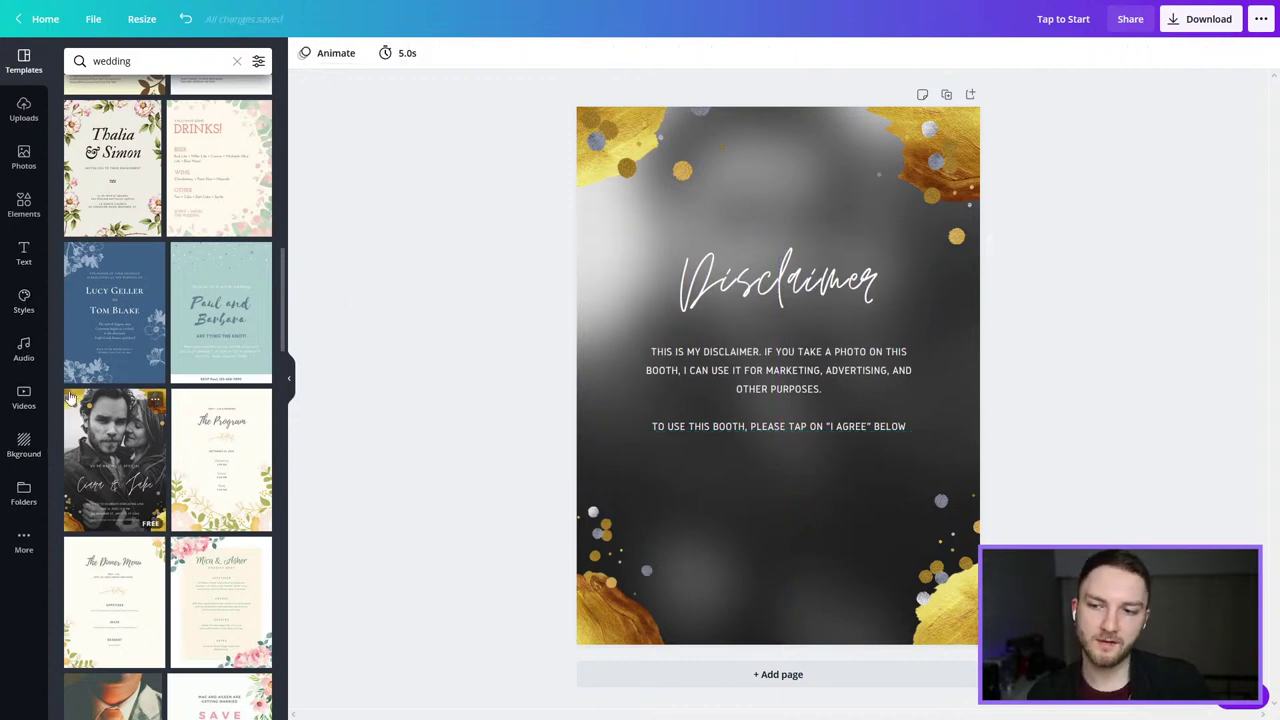
Step: Add the recently used red pill-shaped element and place it centred below the disclaimer text
left_click(24, 205)
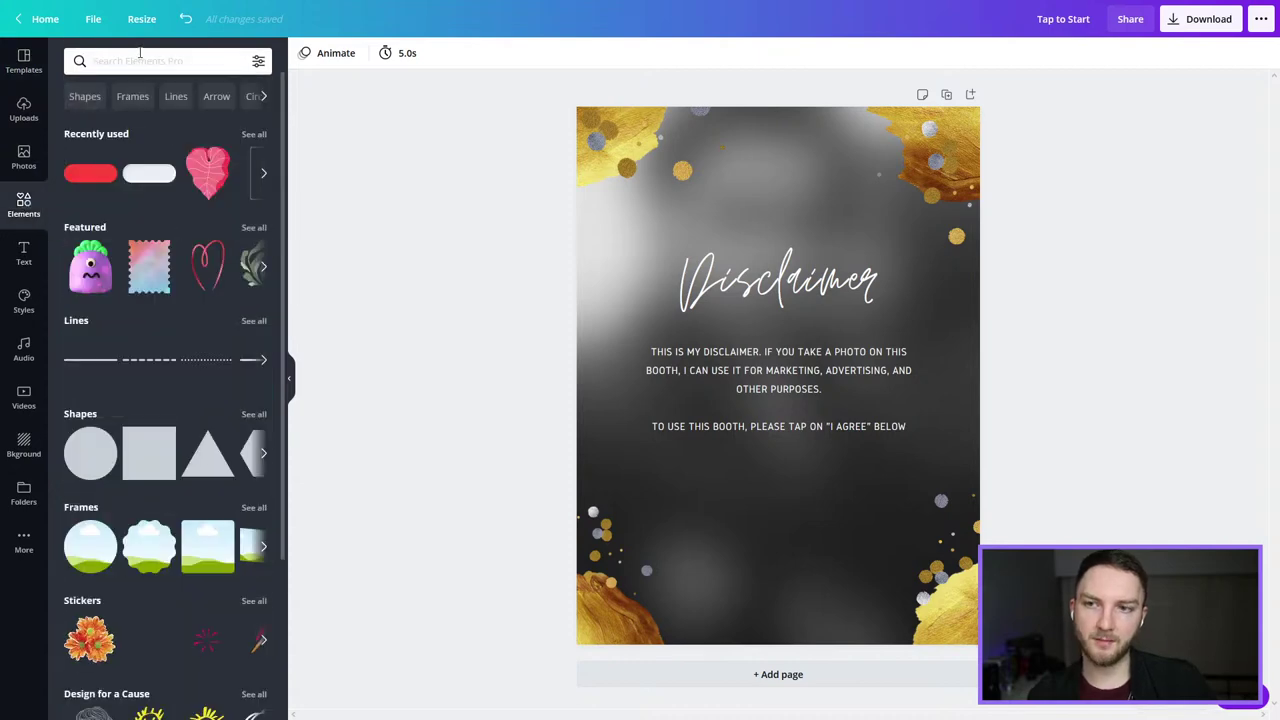
left_click(95, 183)
left_click_drag(776, 372, 779, 502)
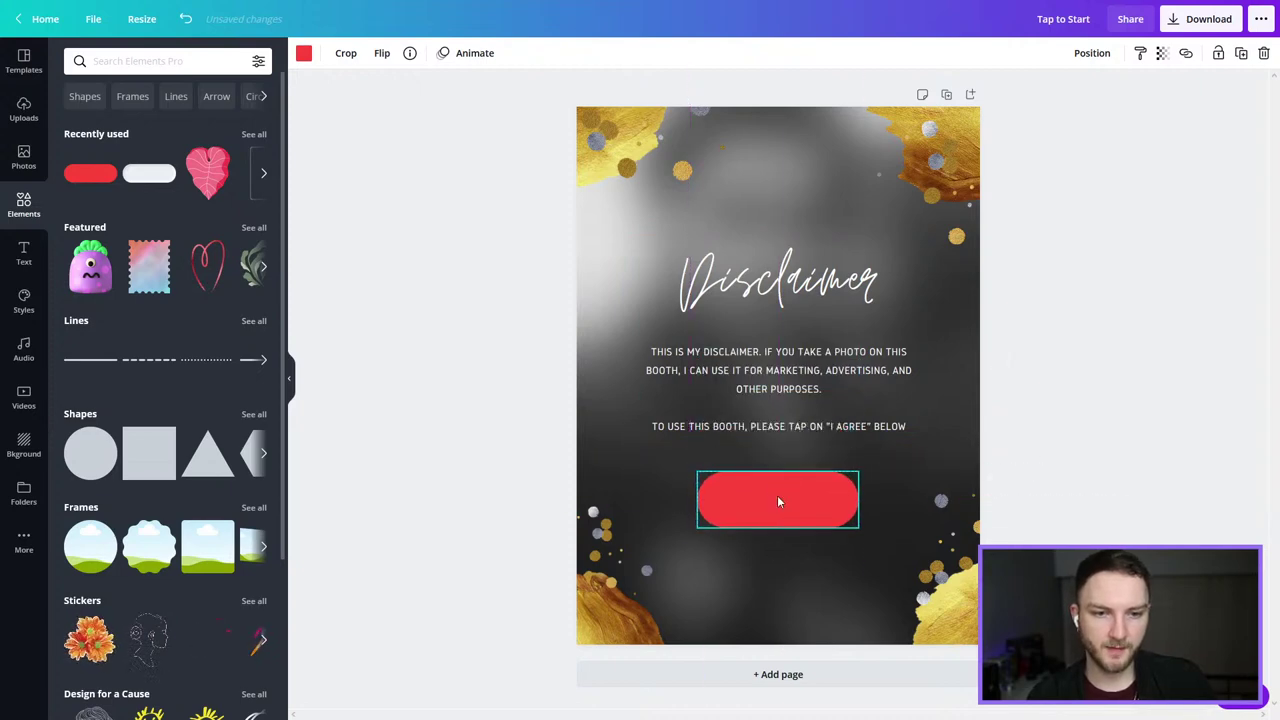
Step: Recolour the pill shape to match the gold decoration, ending on the tan-gold photo color taken from the confetti graphic
left_click(304, 53)
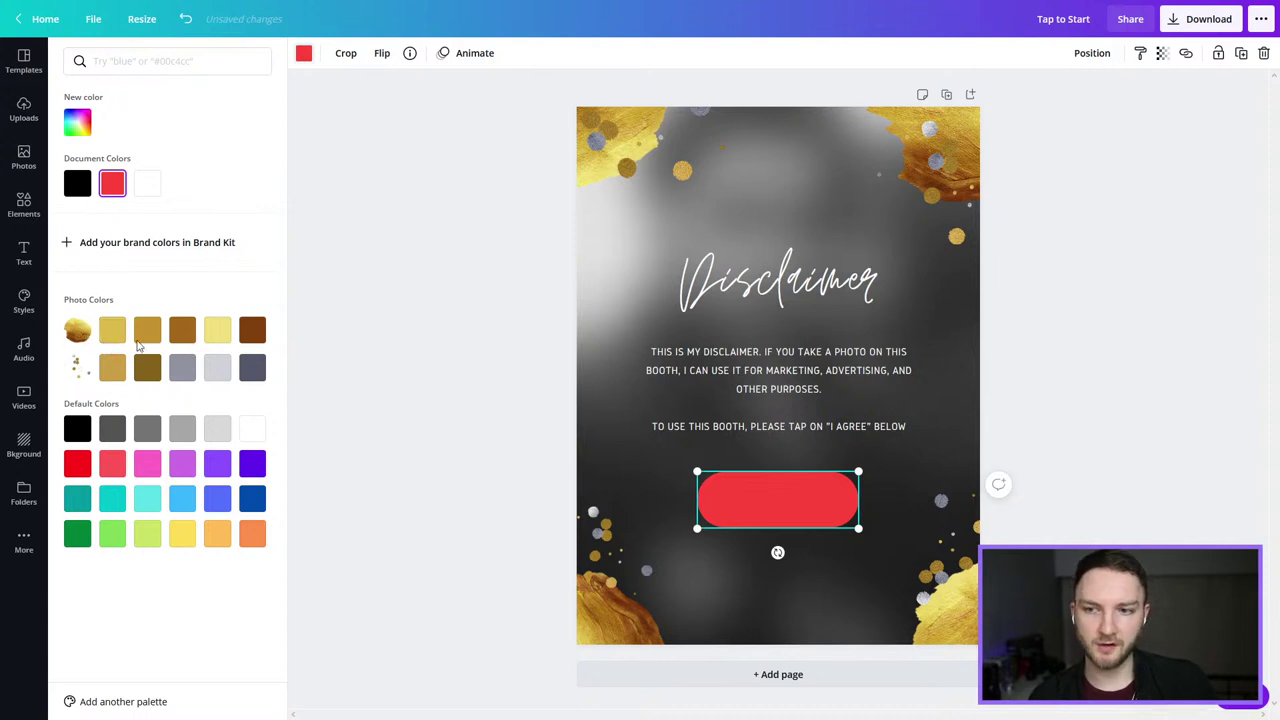
left_click(115, 338)
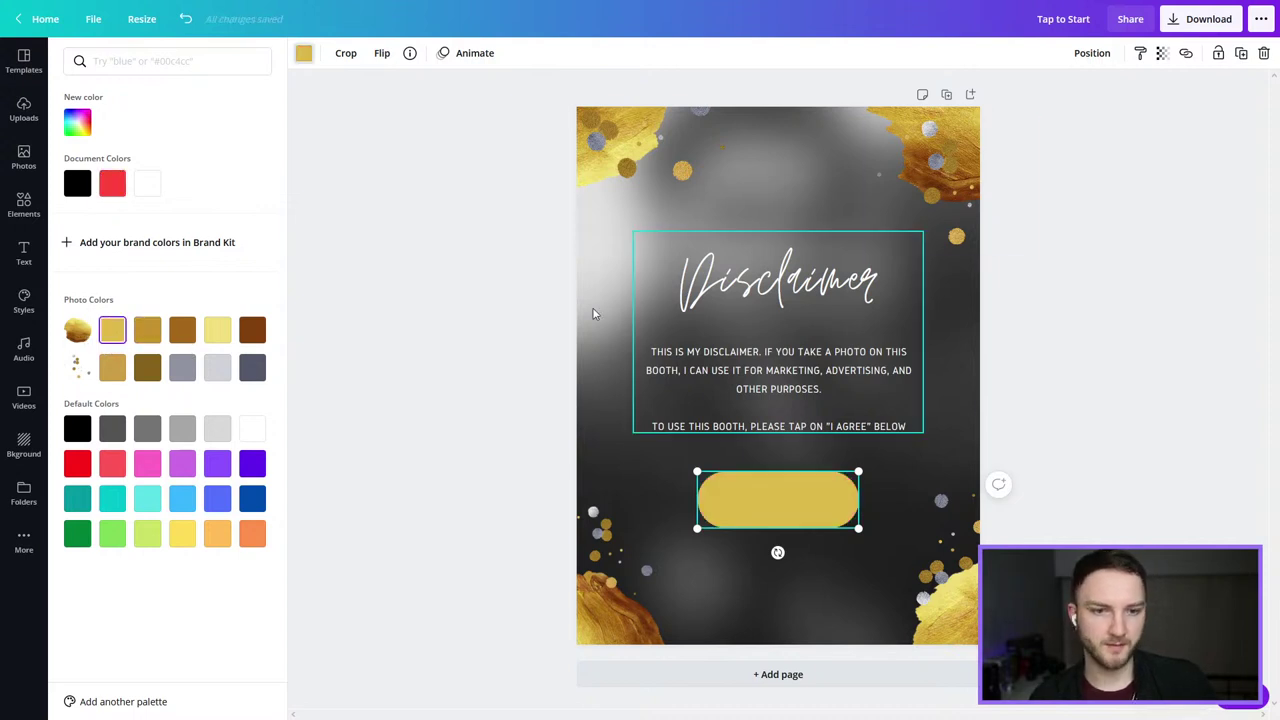
left_click(147, 336)
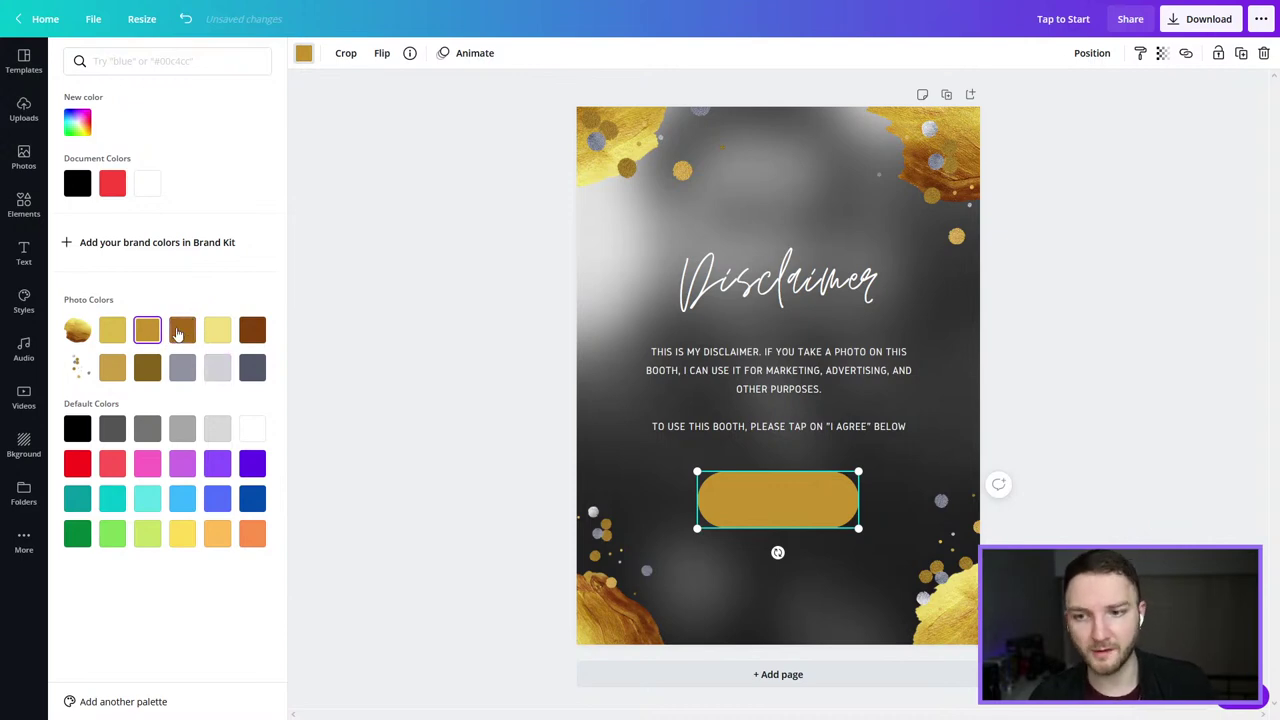
left_click(179, 333)
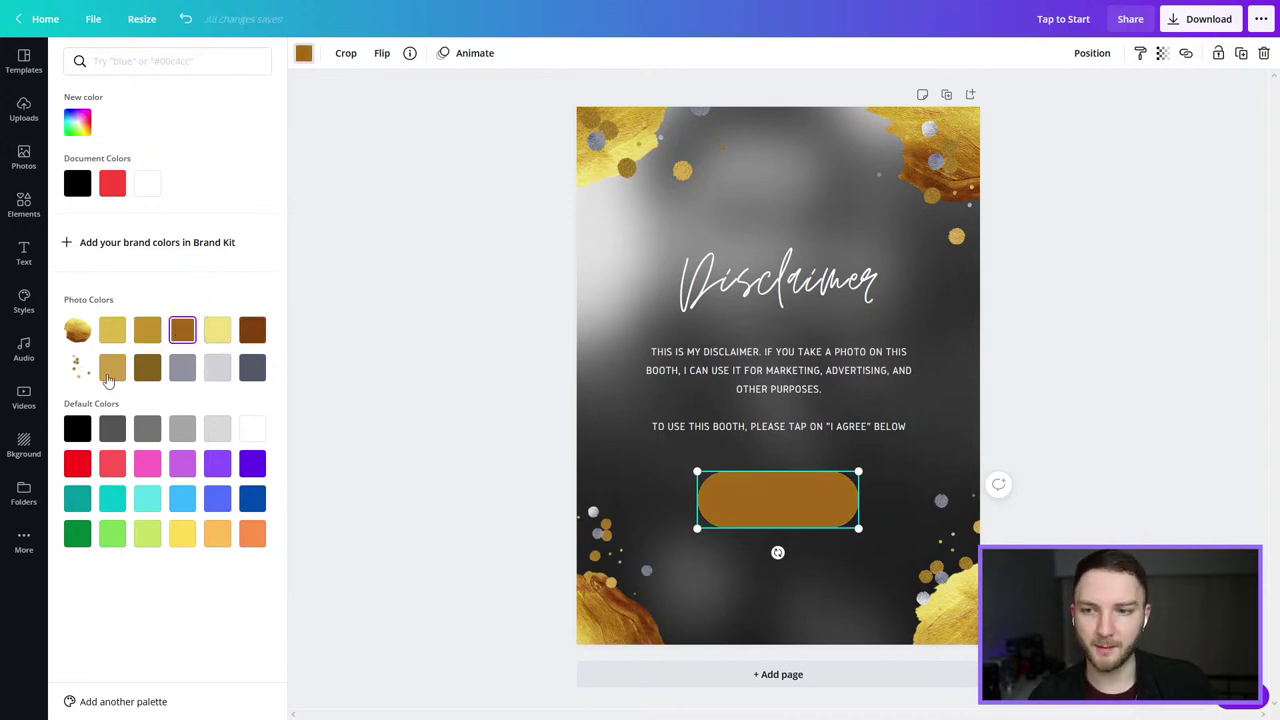
left_click(110, 372)
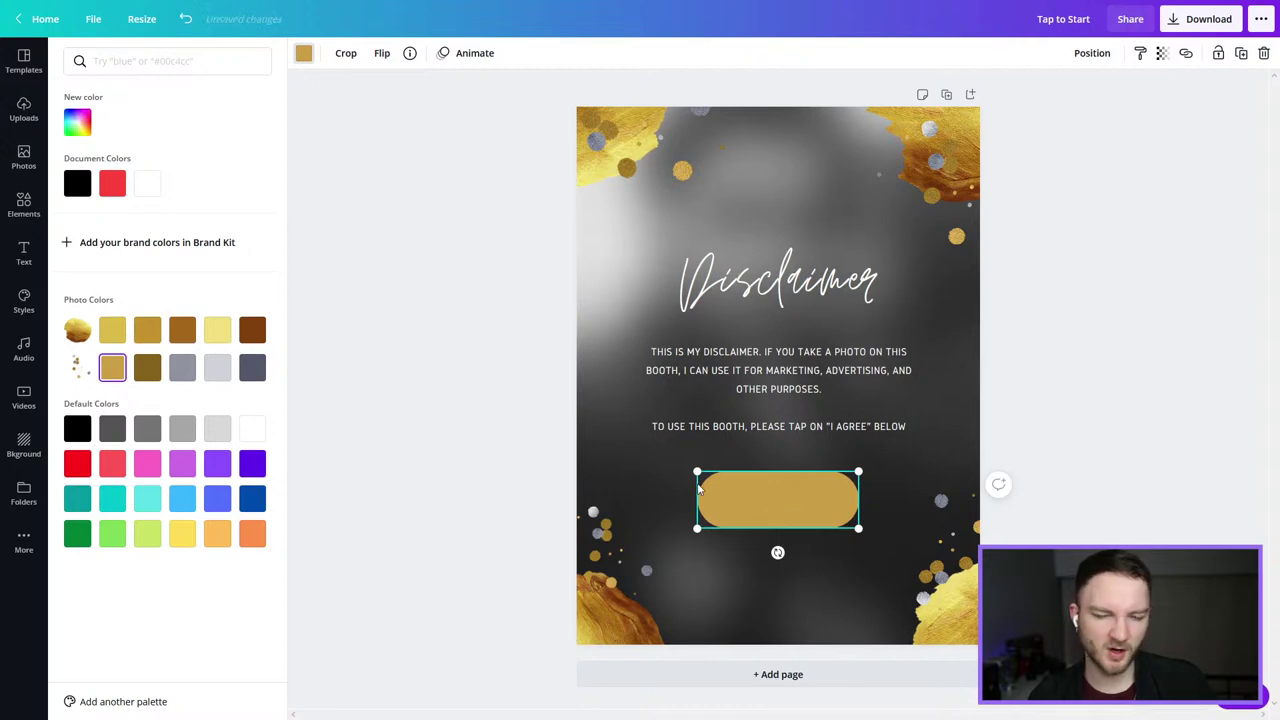
Step: Add a subheading text reading "I Agree" for the gold button
key("Escape")
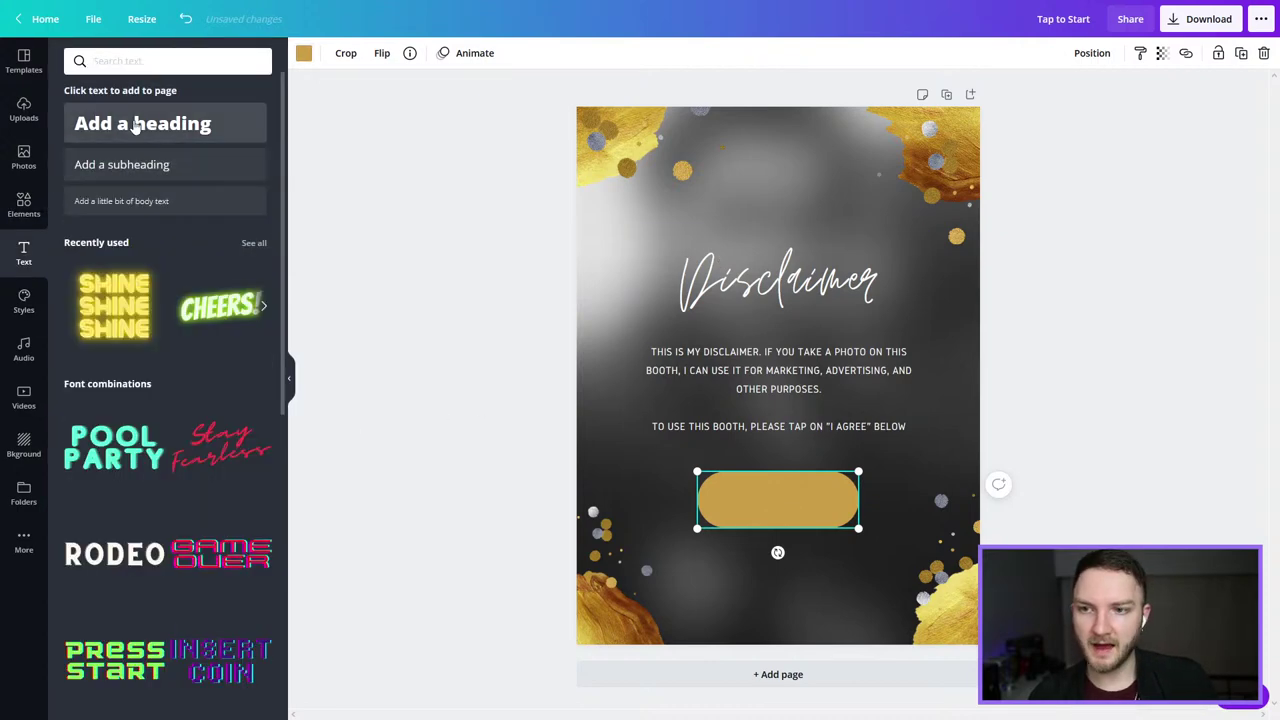
left_click(162, 168)
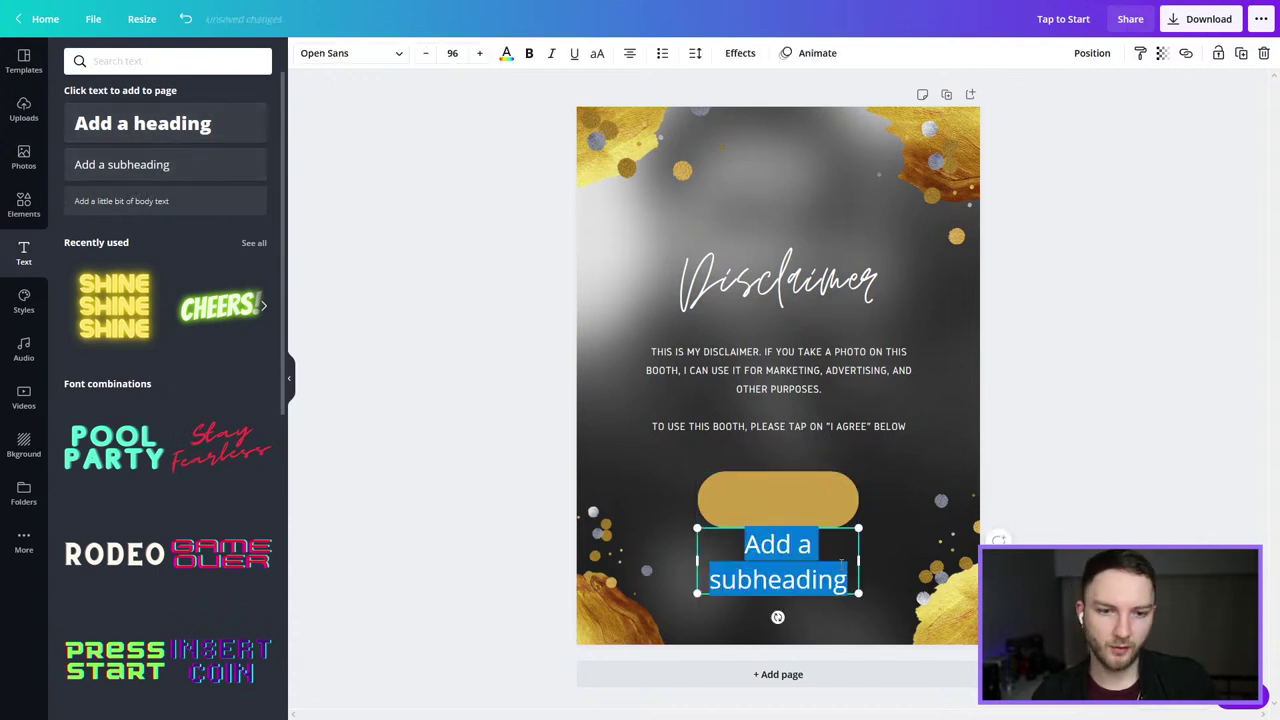
type("I Agree")
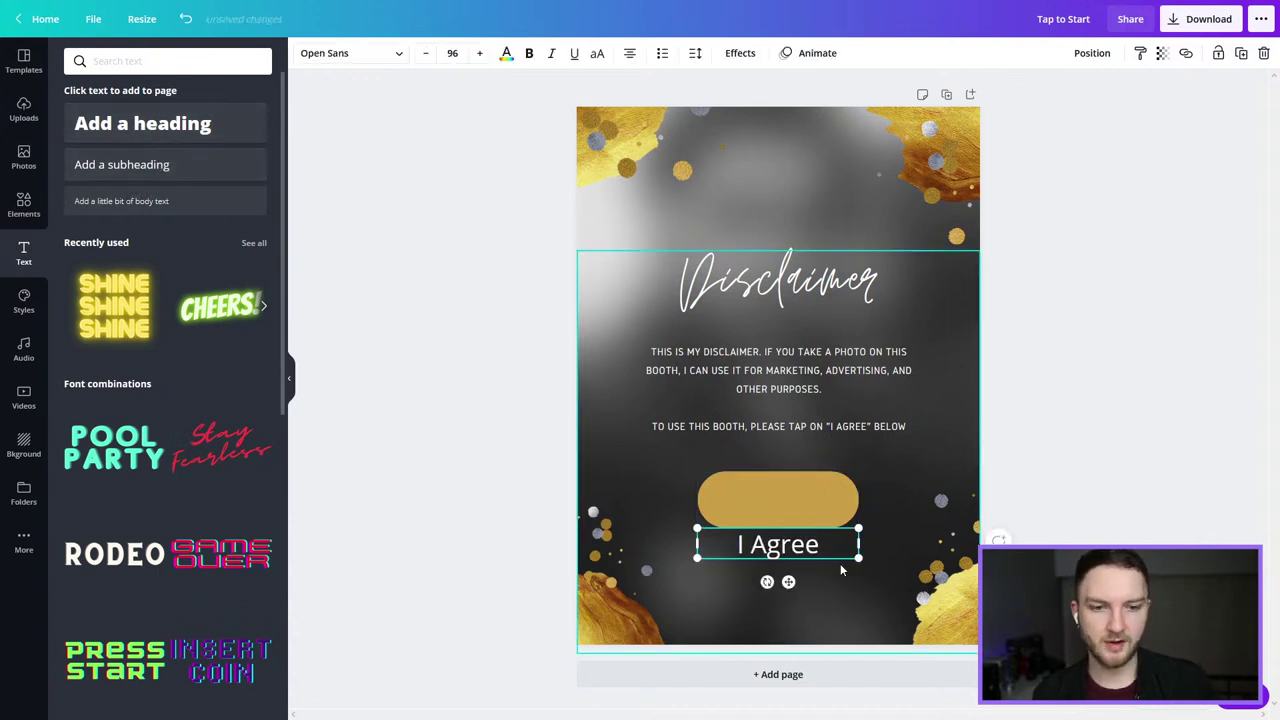
Step: Try the Gidole and Jonathan fonts on the "I Agree" text and keep Jonathan
key("ctrl+a")
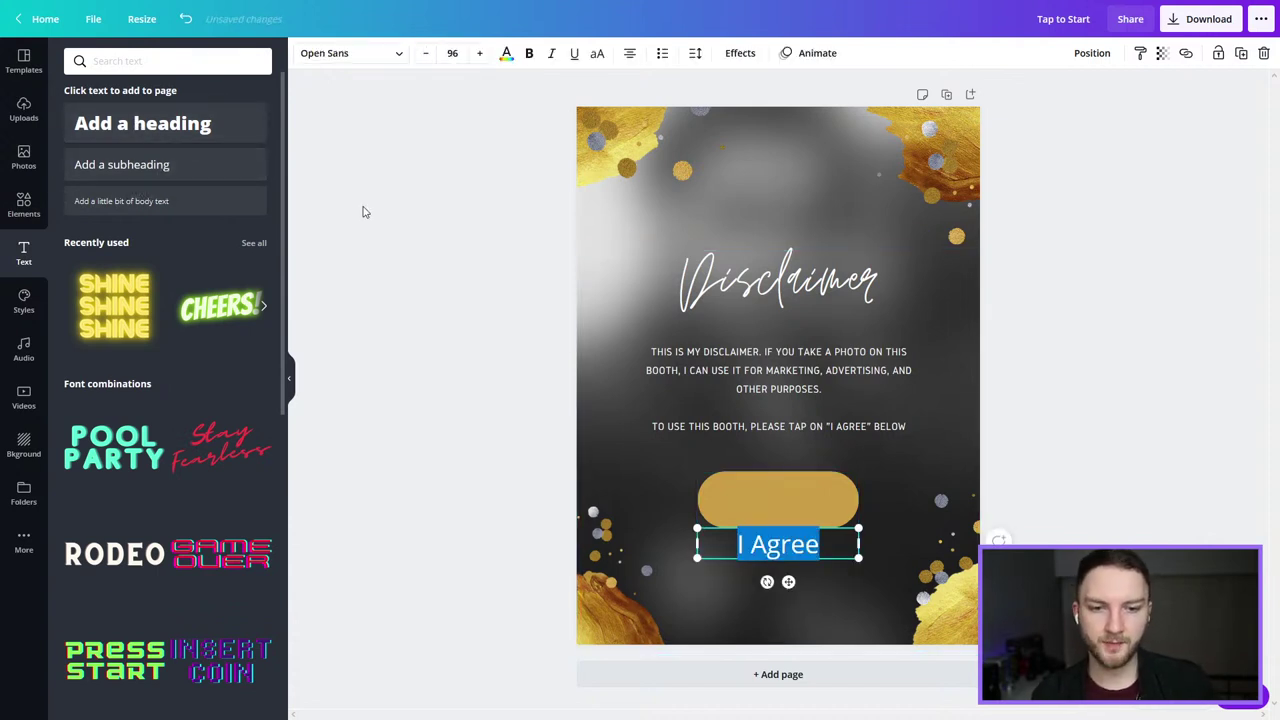
left_click(370, 58)
left_click(209, 123)
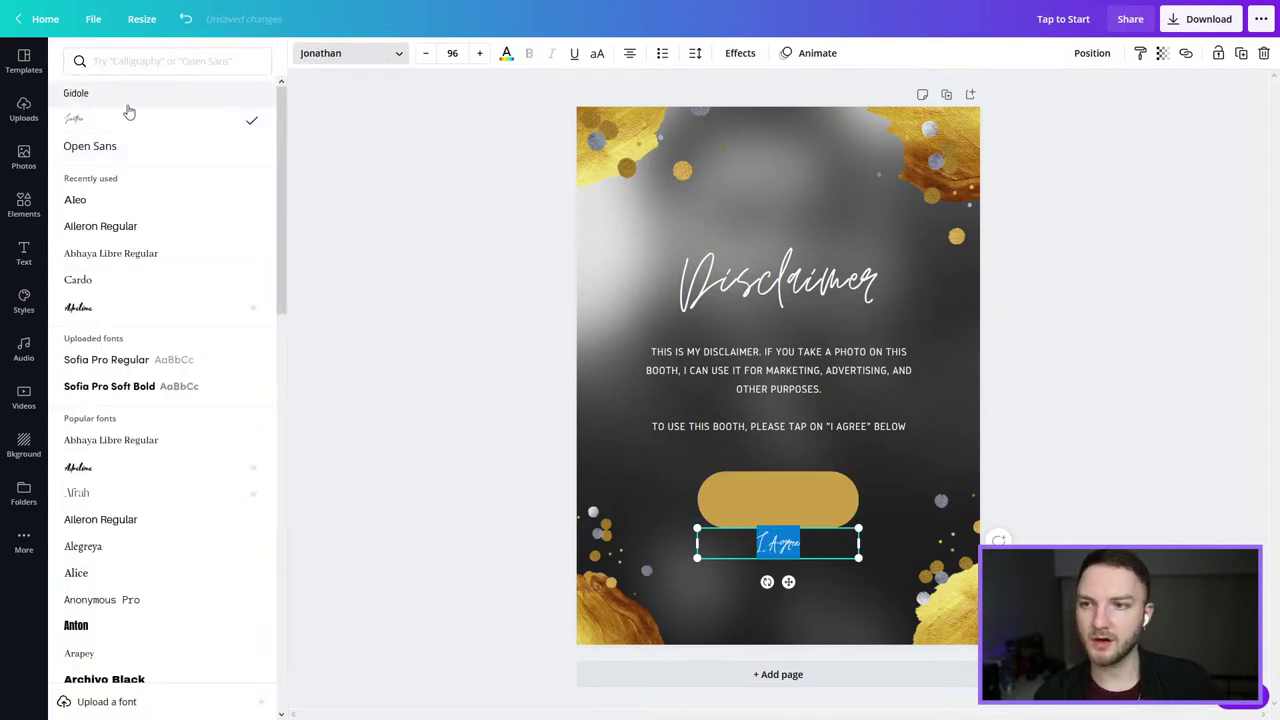
left_click(100, 93)
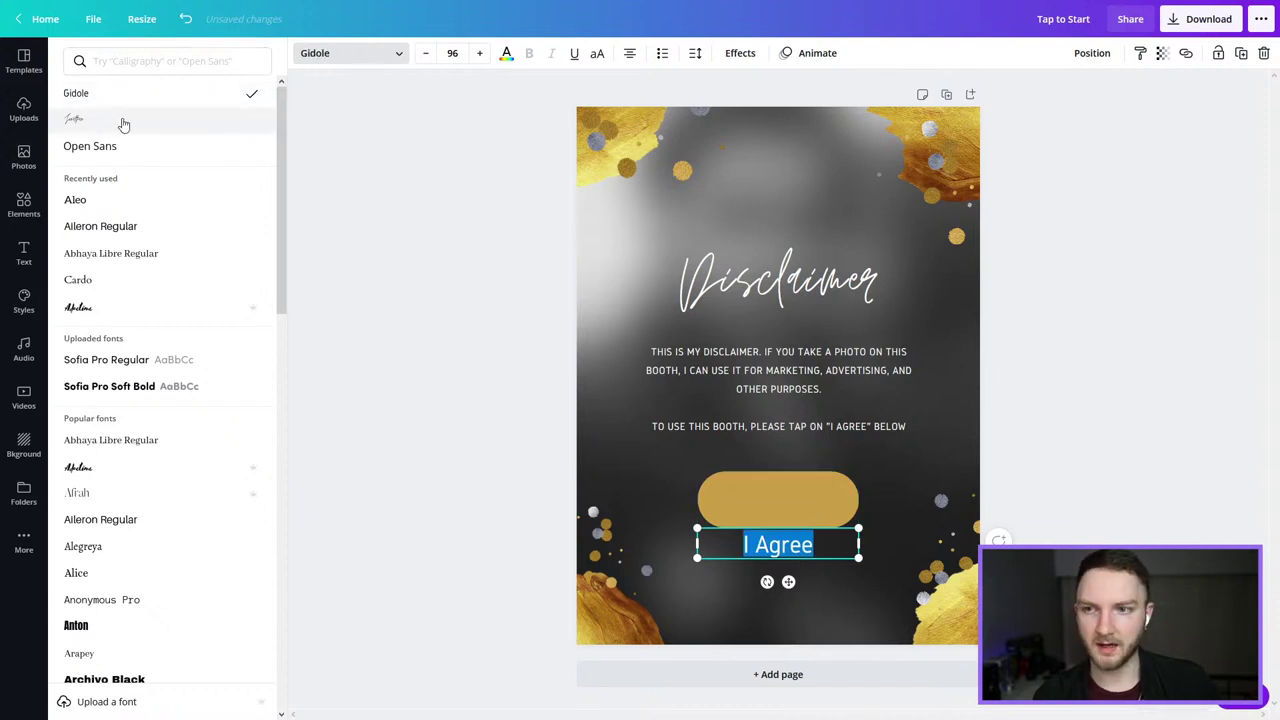
left_click(151, 121)
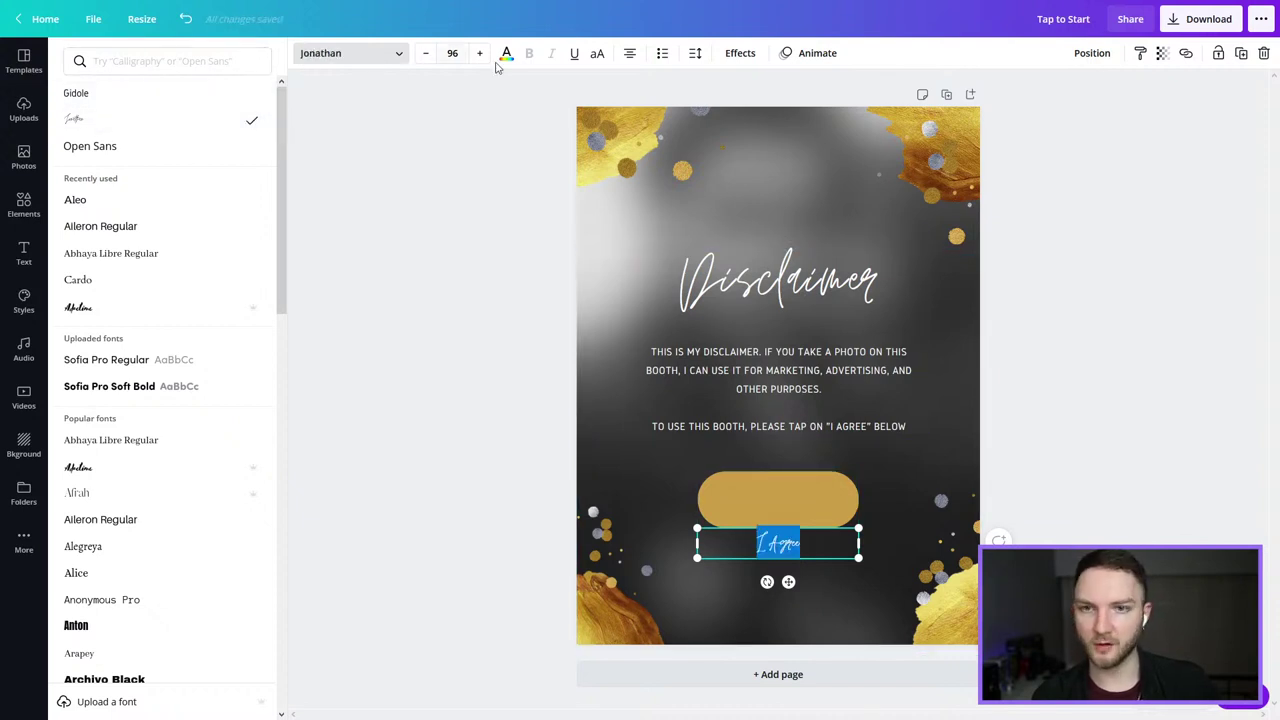
Step: Enlarge the "I Agree" text to about size 177 and centre it on the gold button
left_click(481, 55)
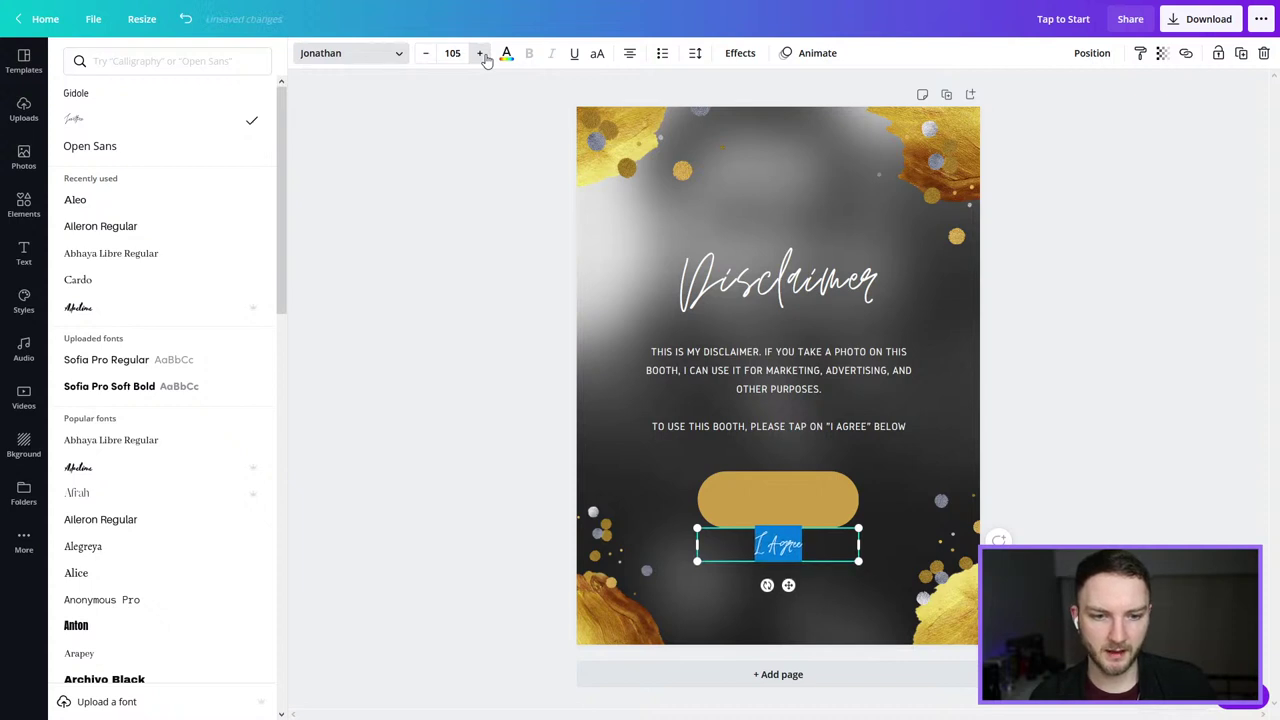
left_click_drag(858, 528, 961, 507)
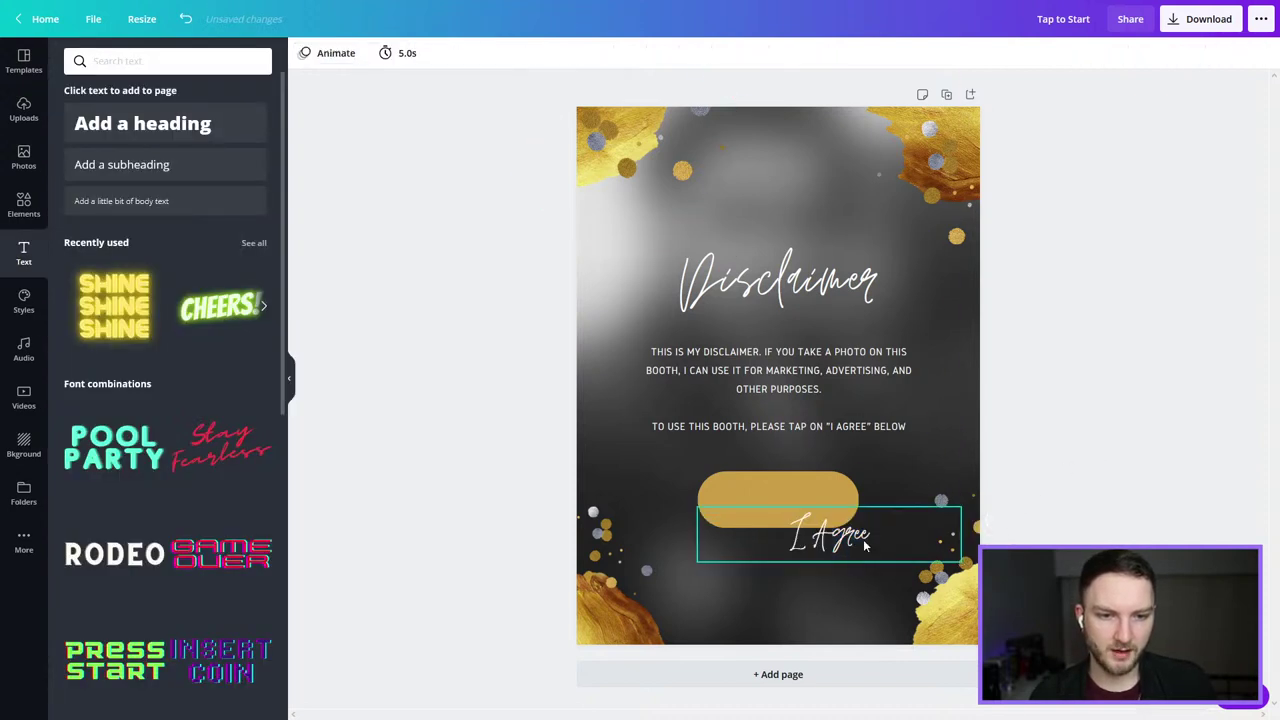
left_click_drag(866, 540, 814, 506)
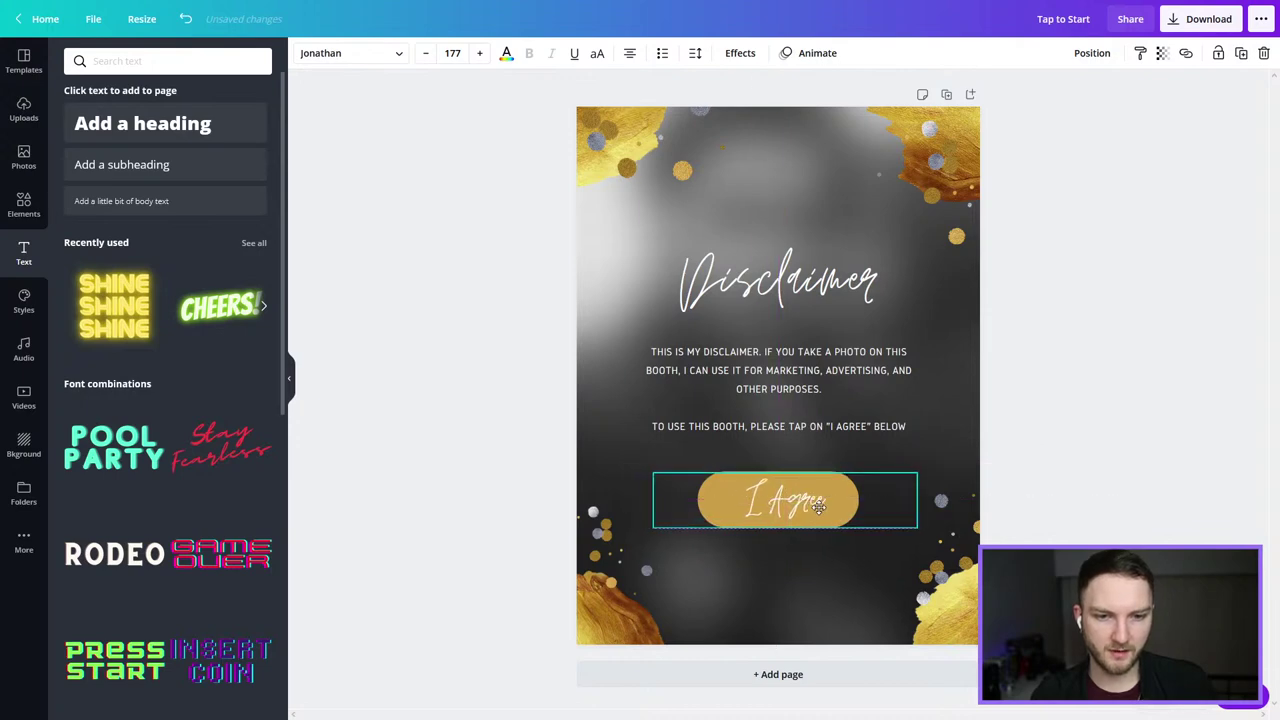
left_click(1157, 406)
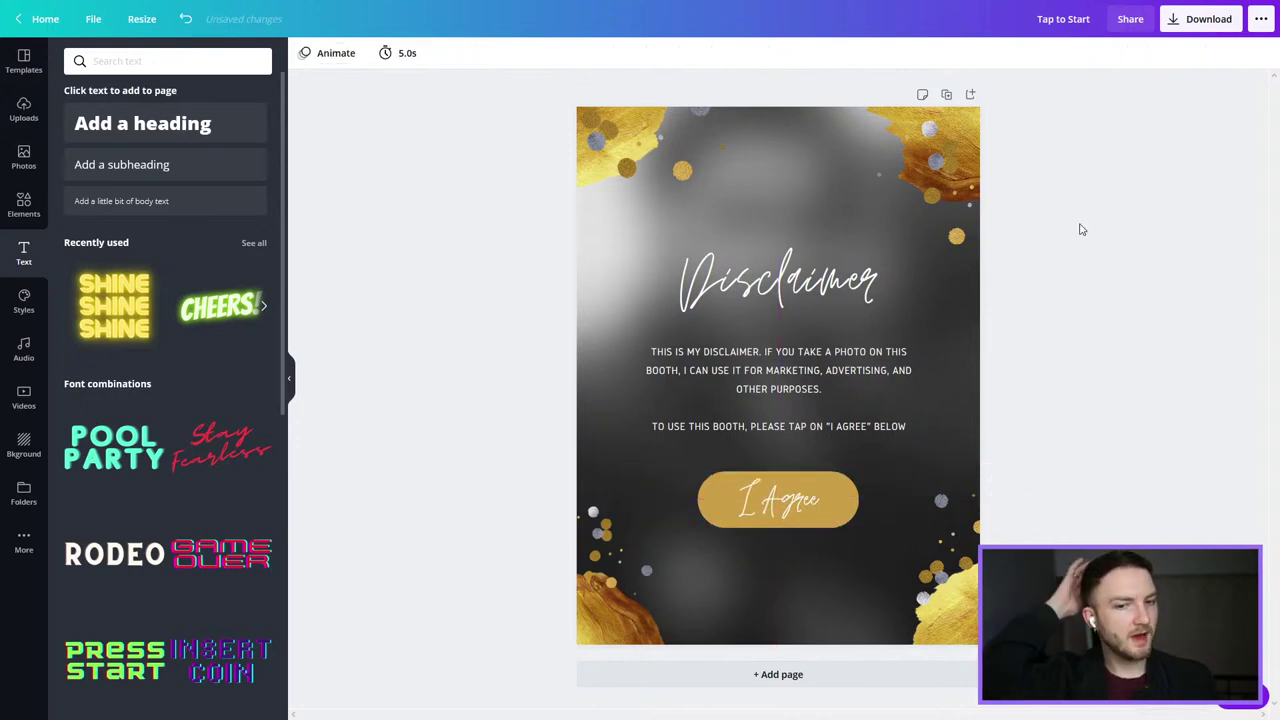
Step: Download the finished Disclaimer design
left_click(1220, 22)
left_click(1138, 246)
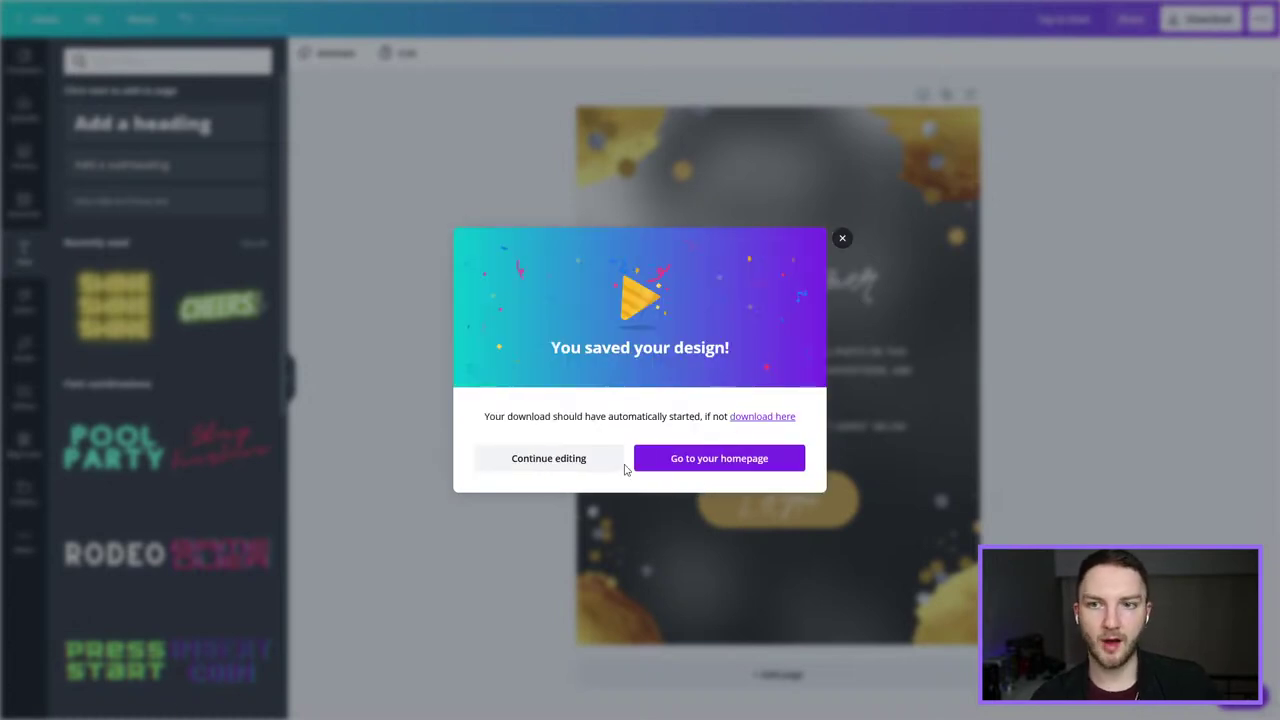
Step: Switch to the Event Interface settings and set the Tap to Start Screen to the uploaded black-and-white couple photo design
mouse_move(100, 5)
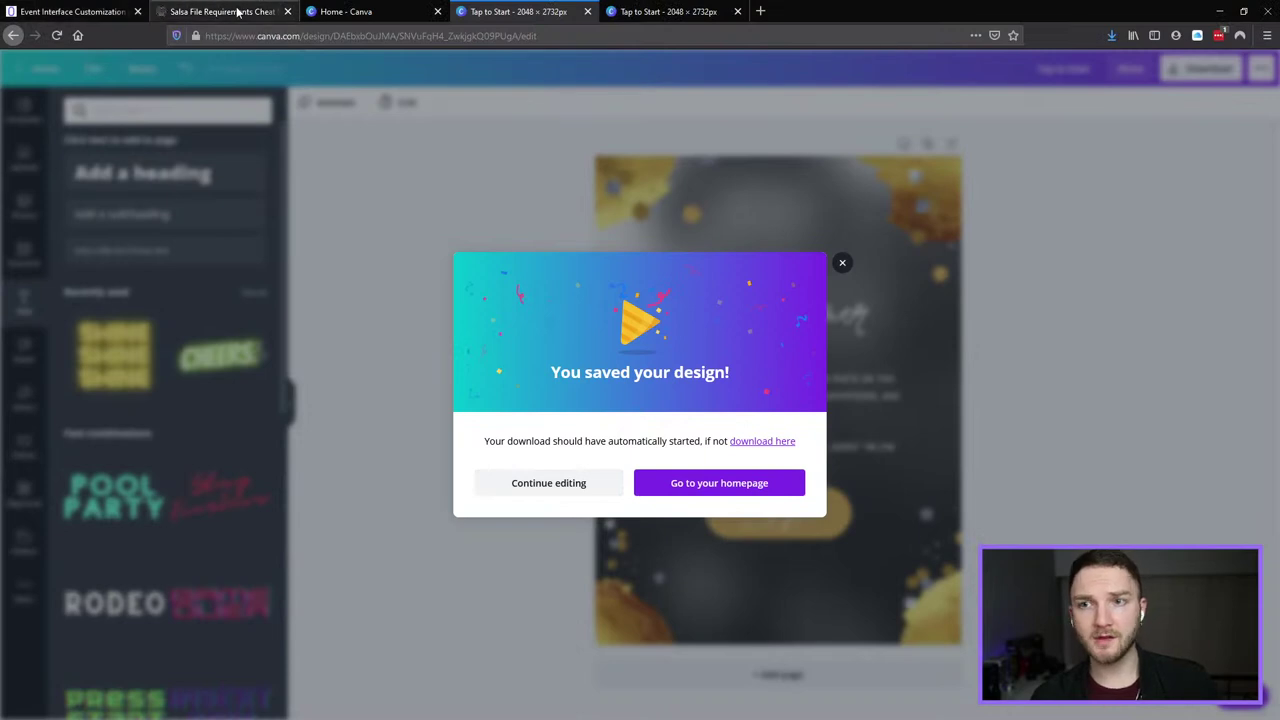
left_click(78, 11)
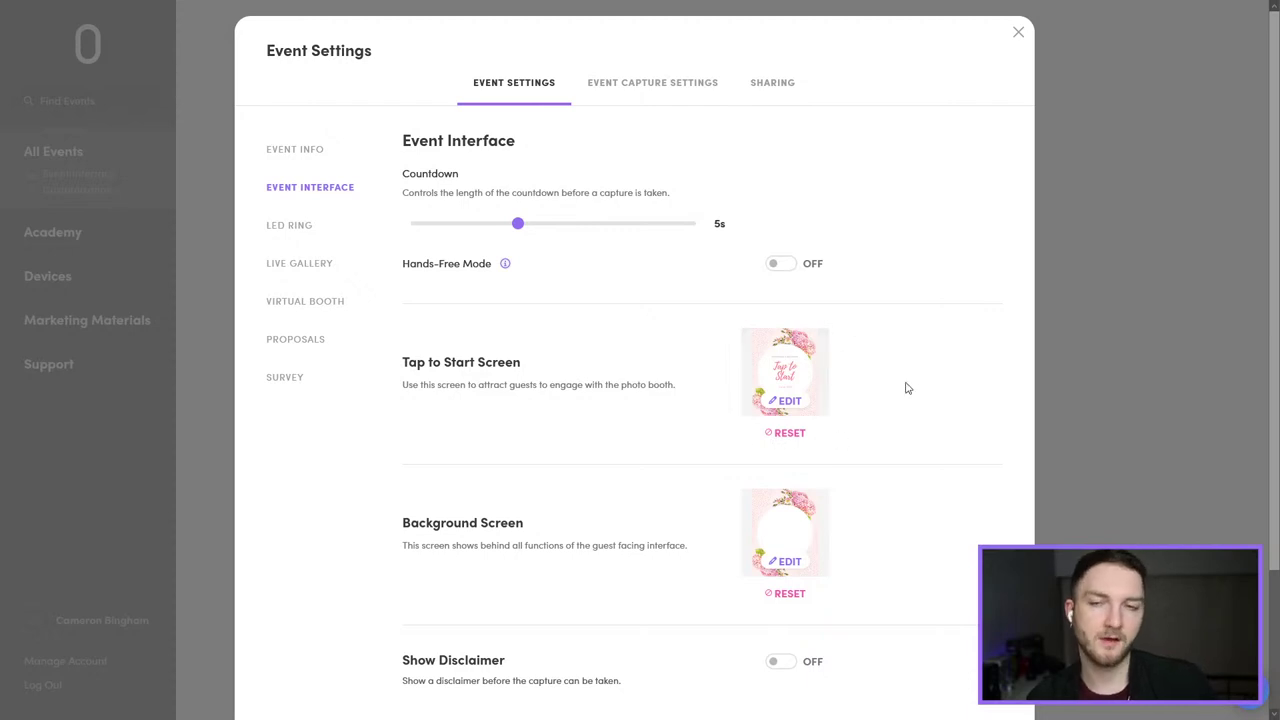
left_click(790, 405)
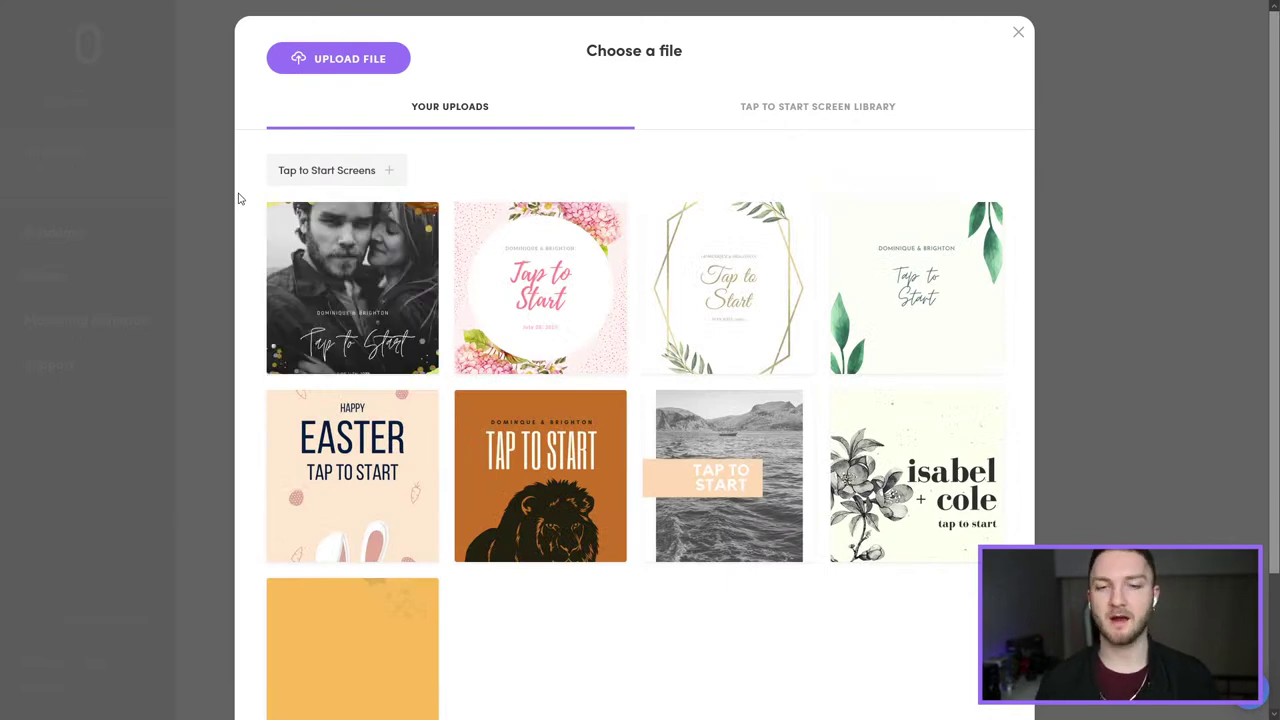
left_click(378, 253)
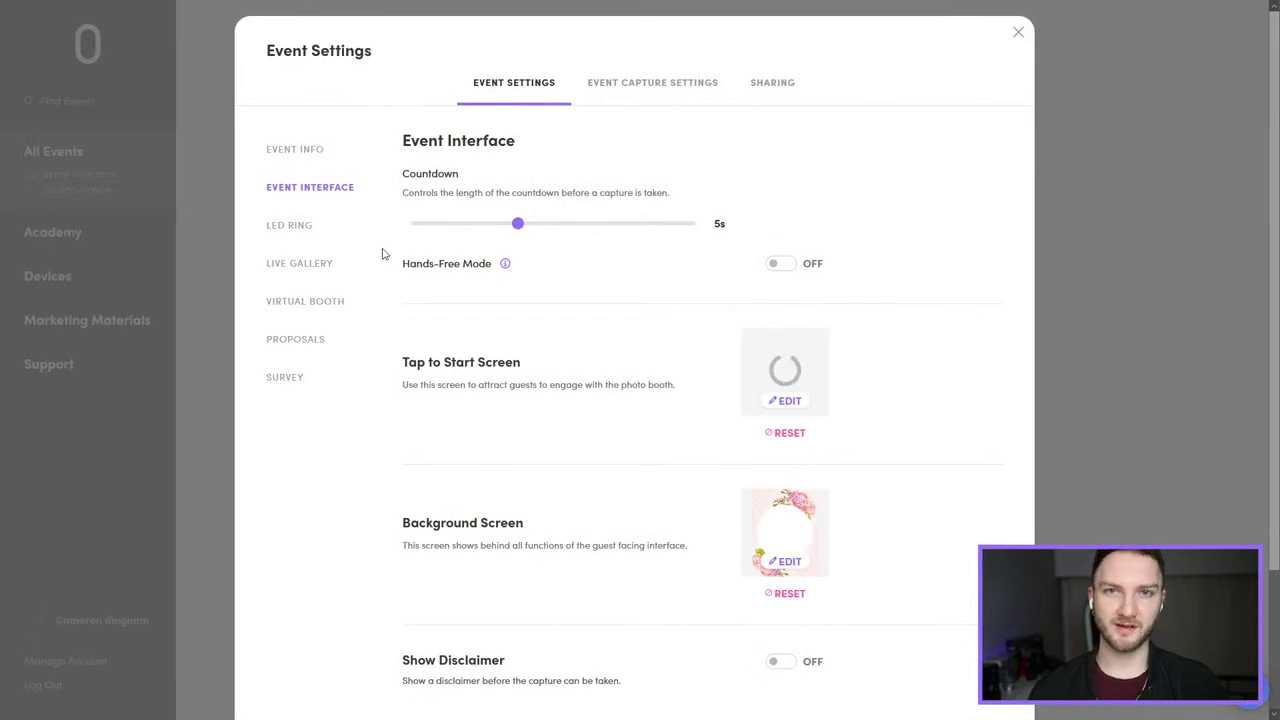
Step: Set the Background Screen to the uploaded blurred black-and-white design with gold corner accents
left_click(781, 563)
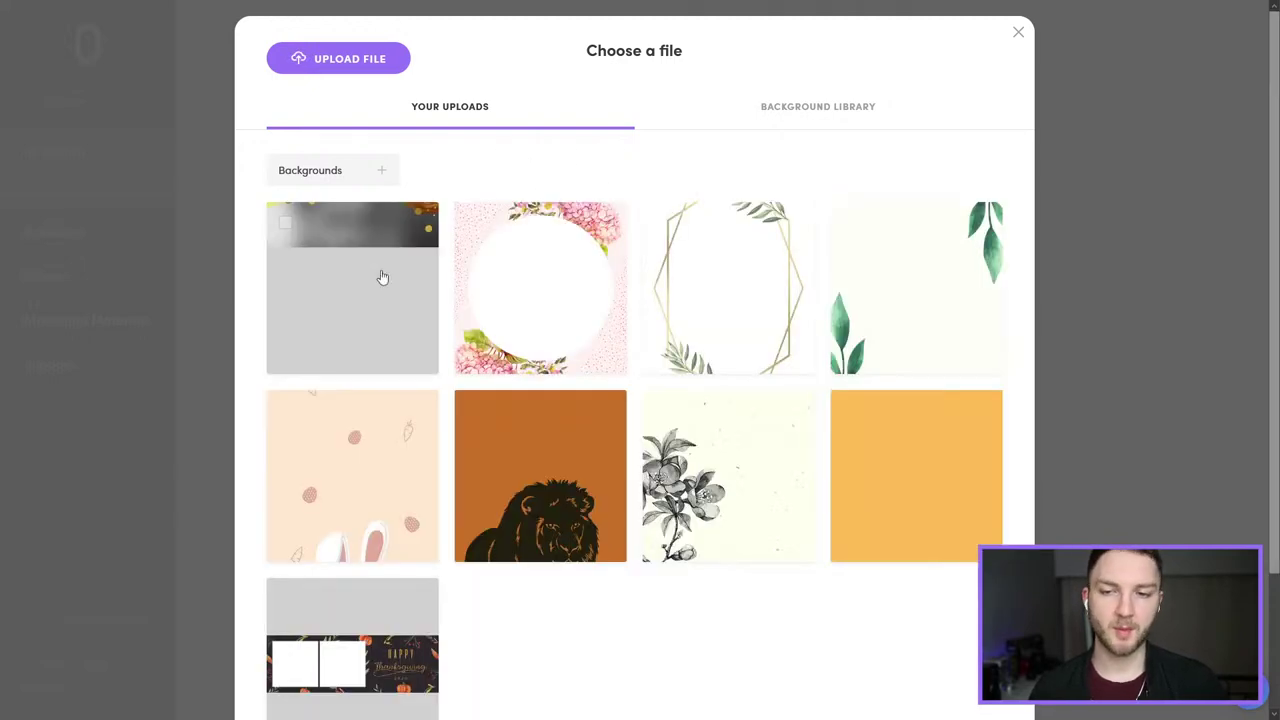
left_click(403, 303)
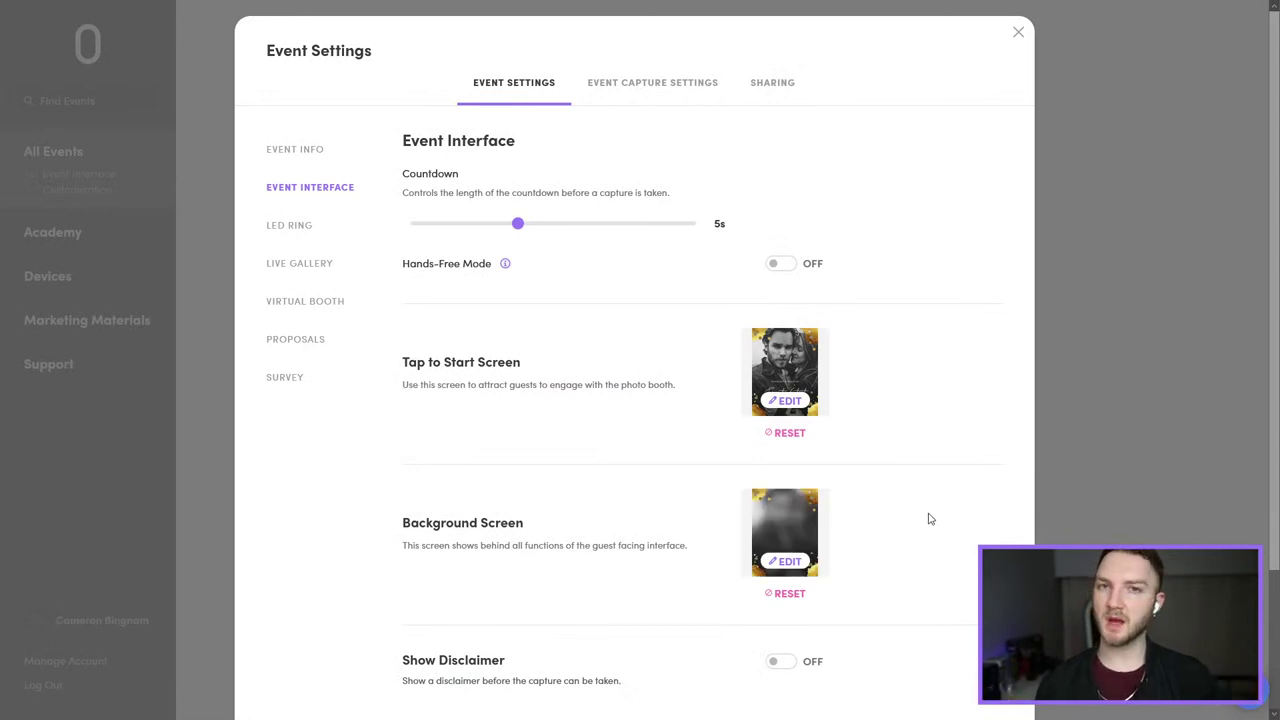
Step: Set the Disclaimer Image to the uploaded dark Disclaimer design with the gold button
scroll(640, 470, "down", 3)
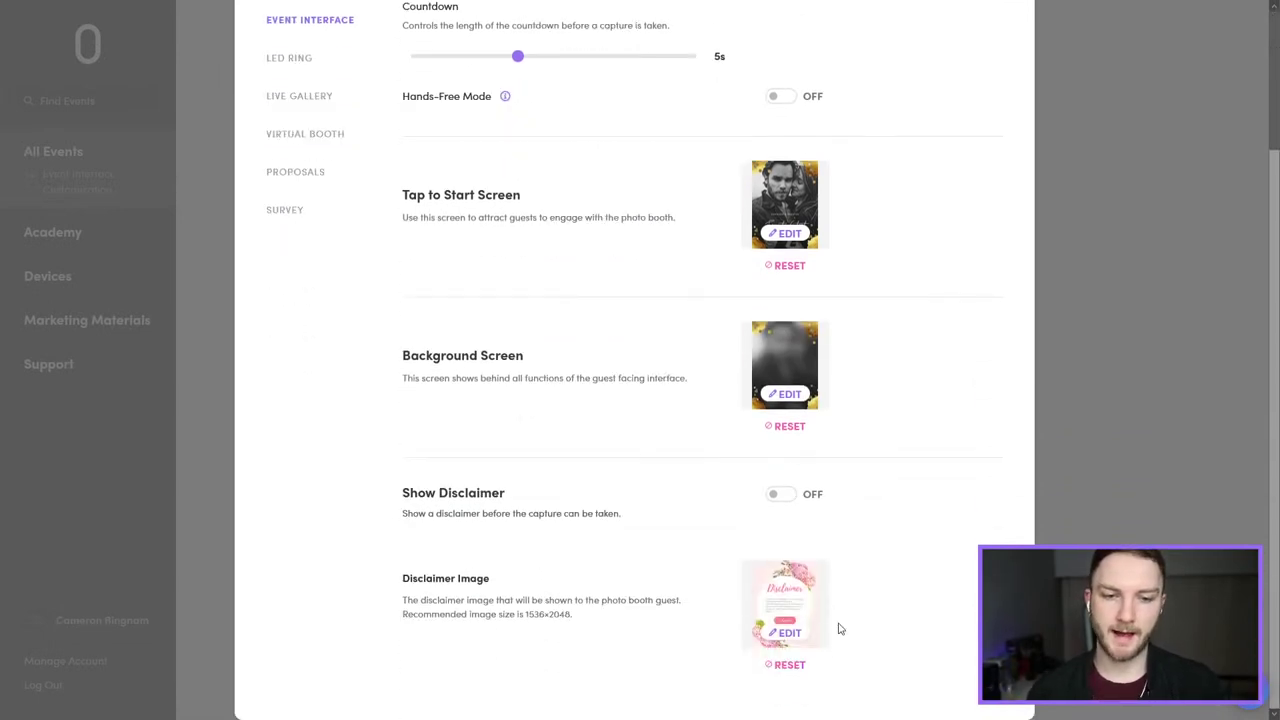
left_click(790, 632)
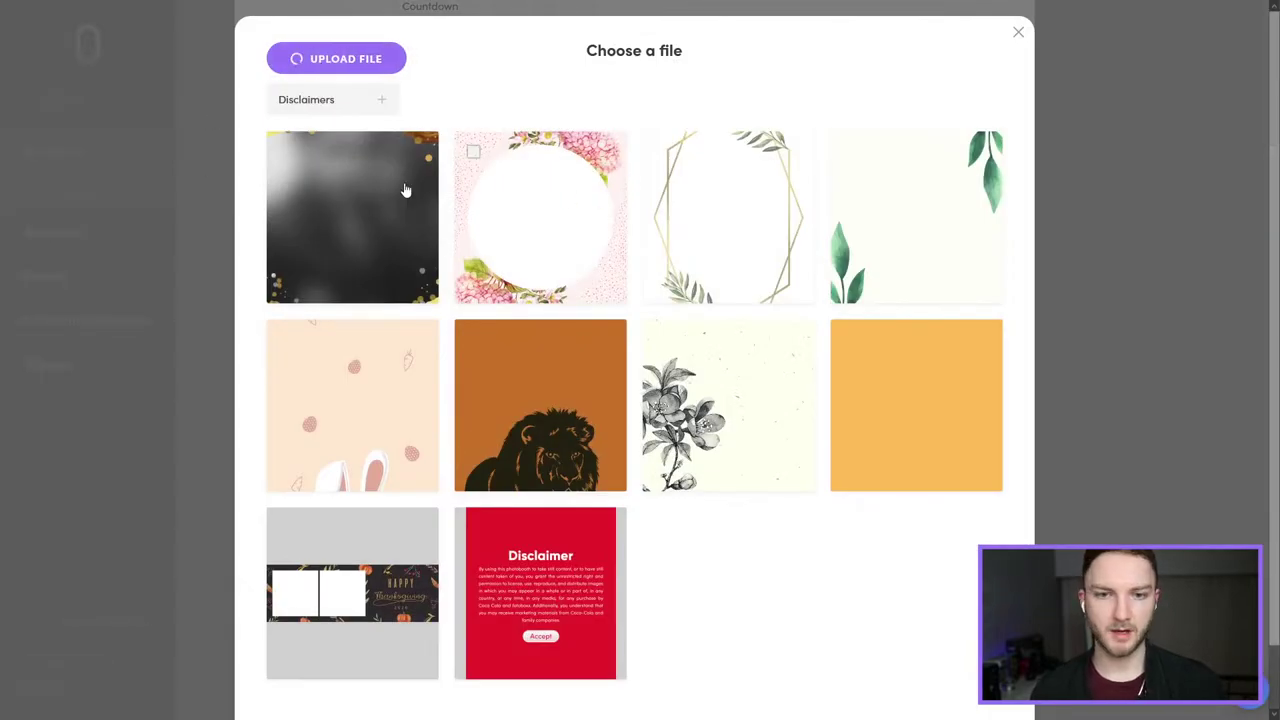
mouse_move(374, 234)
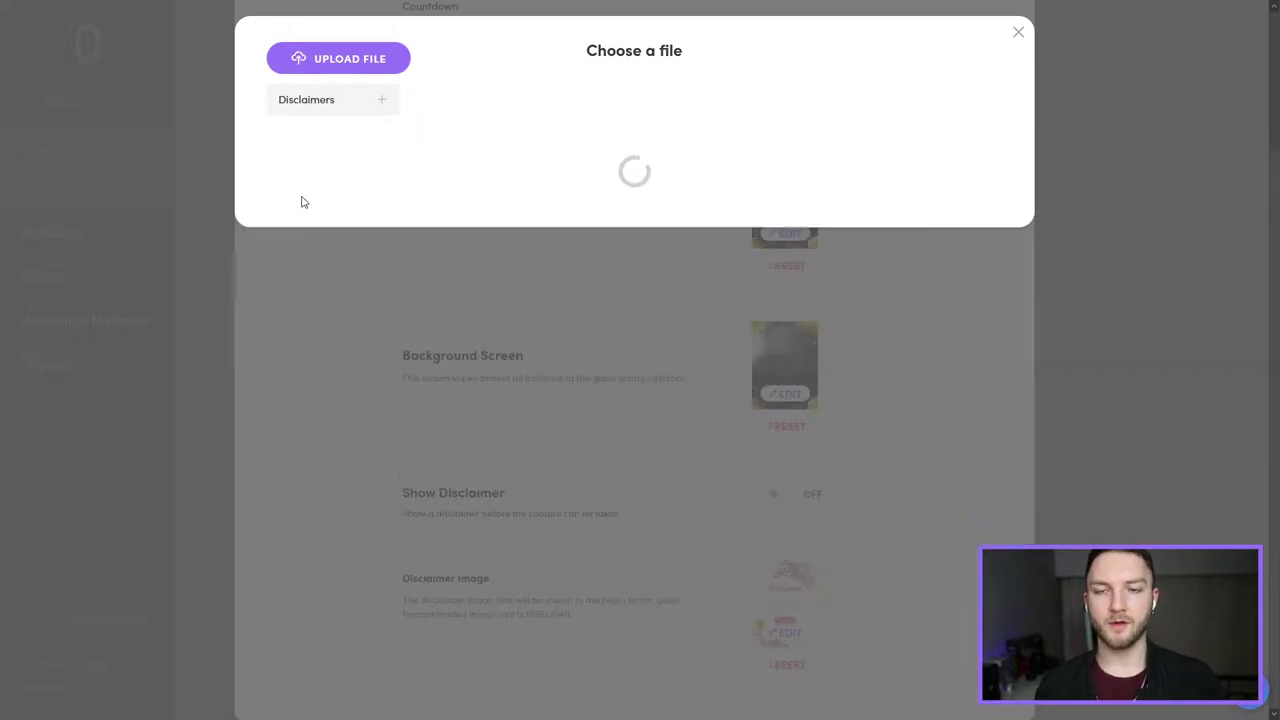
left_click(336, 190)
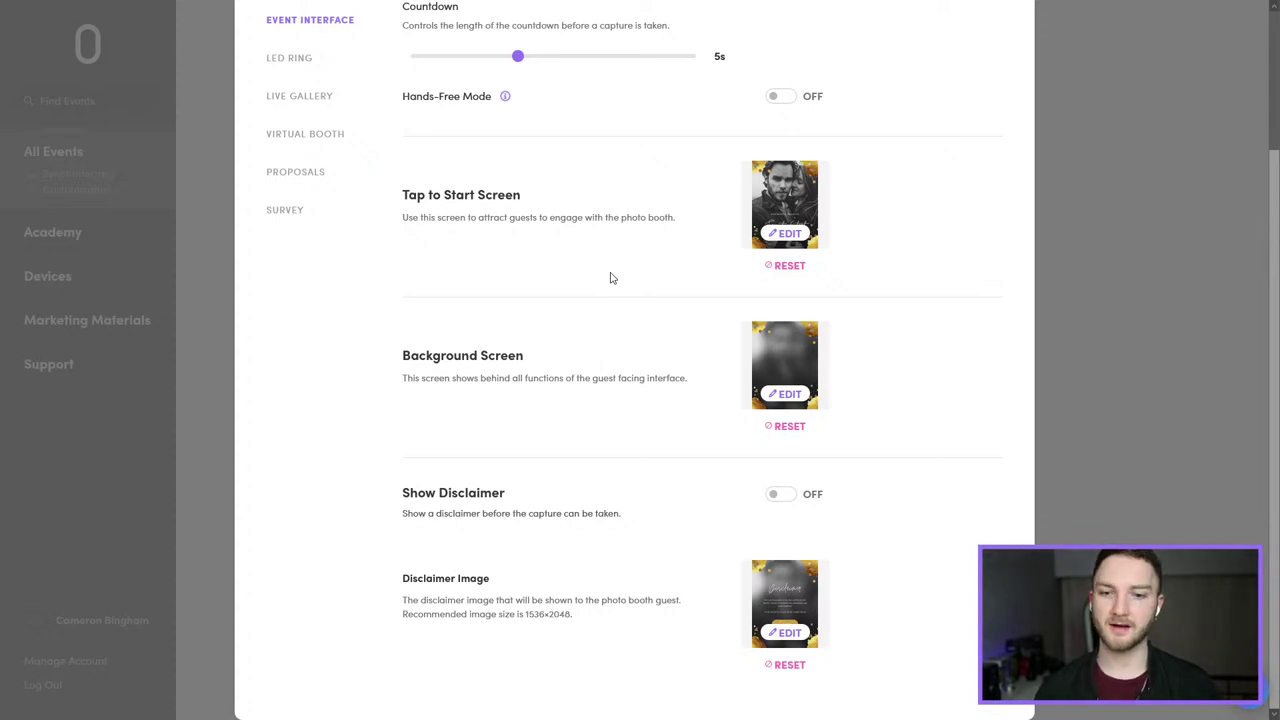
scroll(612, 278, "up", 2)
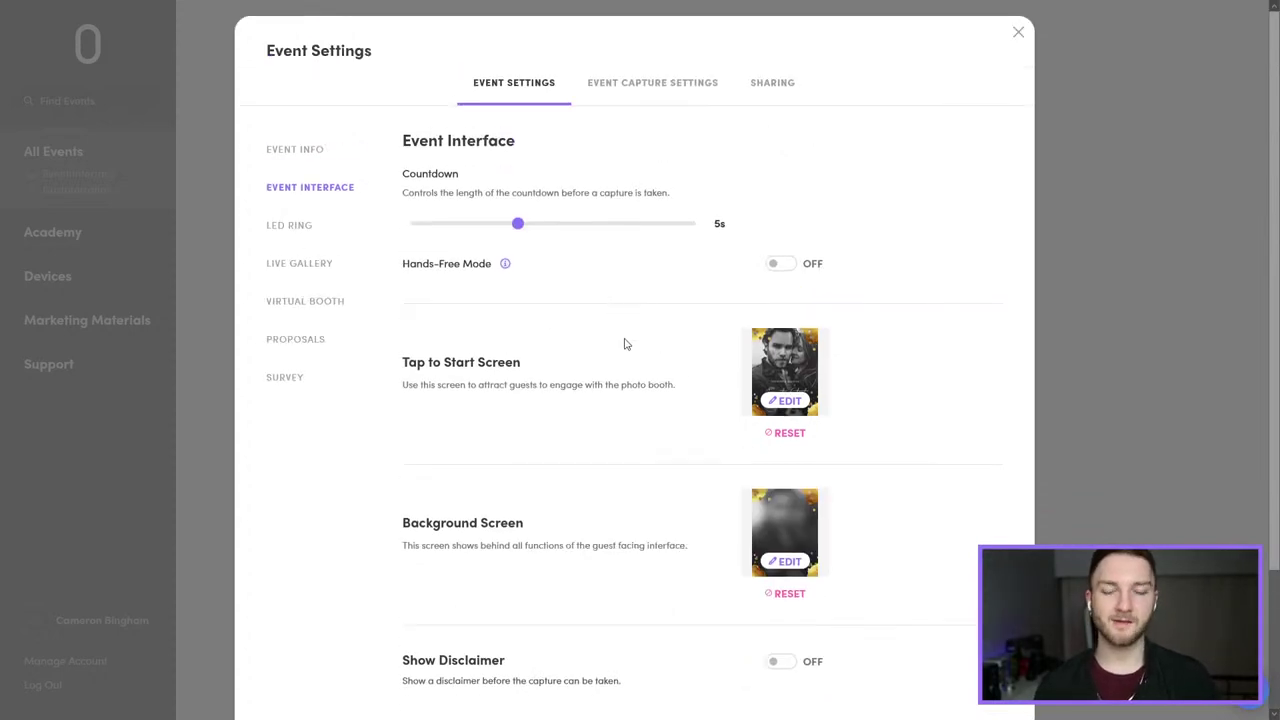